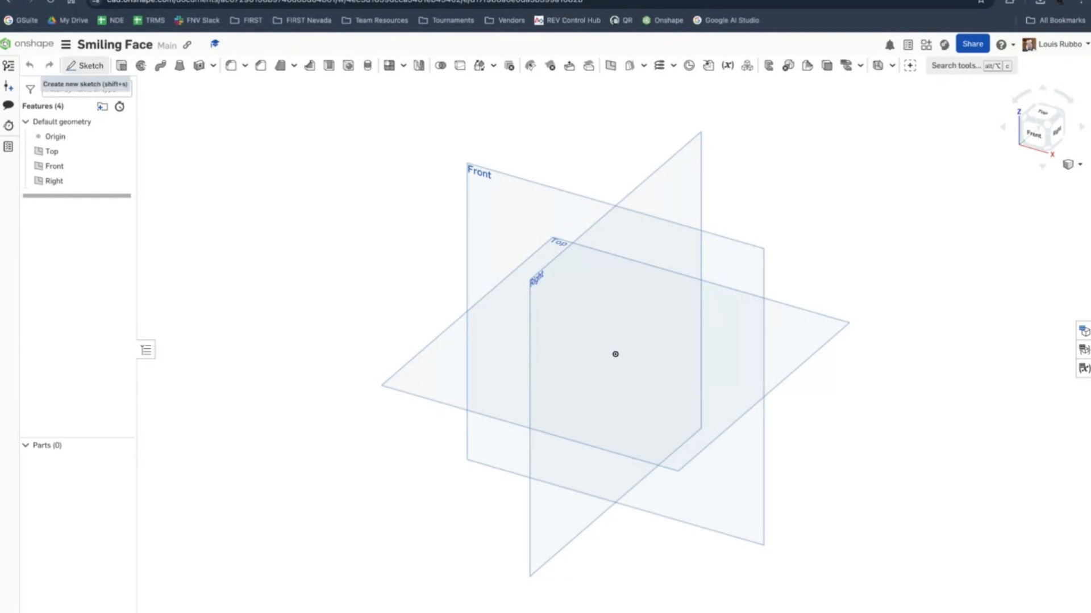
Start a new sketch on the Front plane, view it straight on and hide the default planes
{"action": "left_click", "coordinate": [85, 65]}
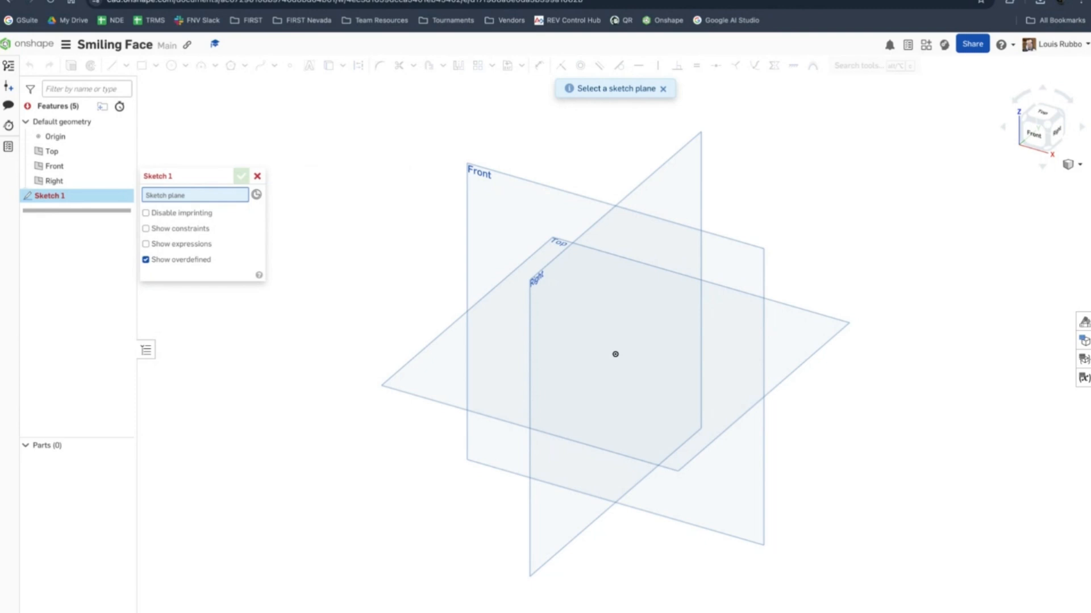
{"action": "left_click", "coordinate": [492, 208]}
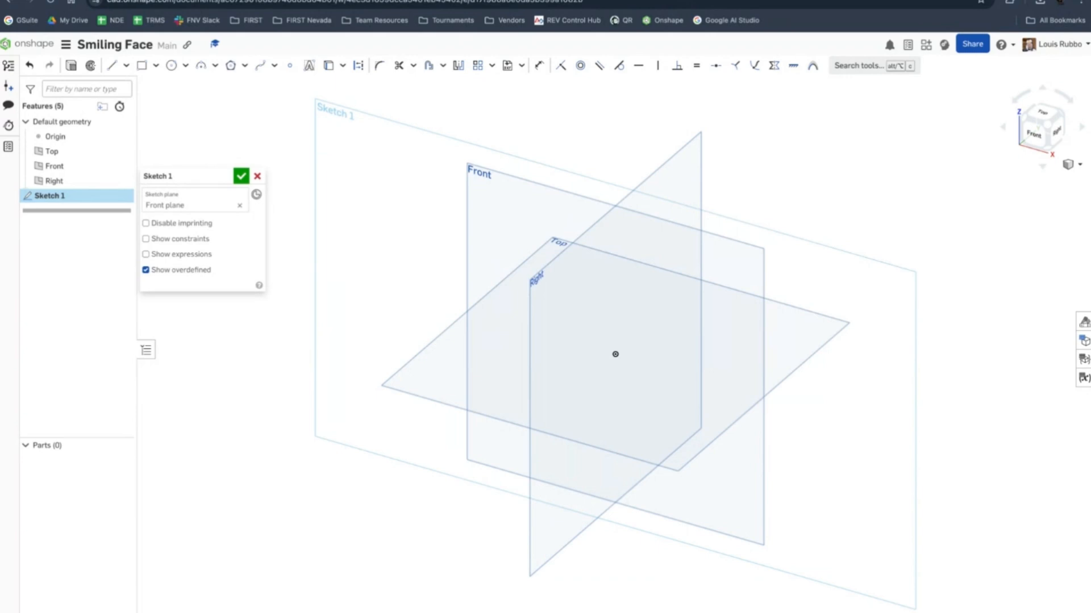
{"action": "key", "text": "n"}
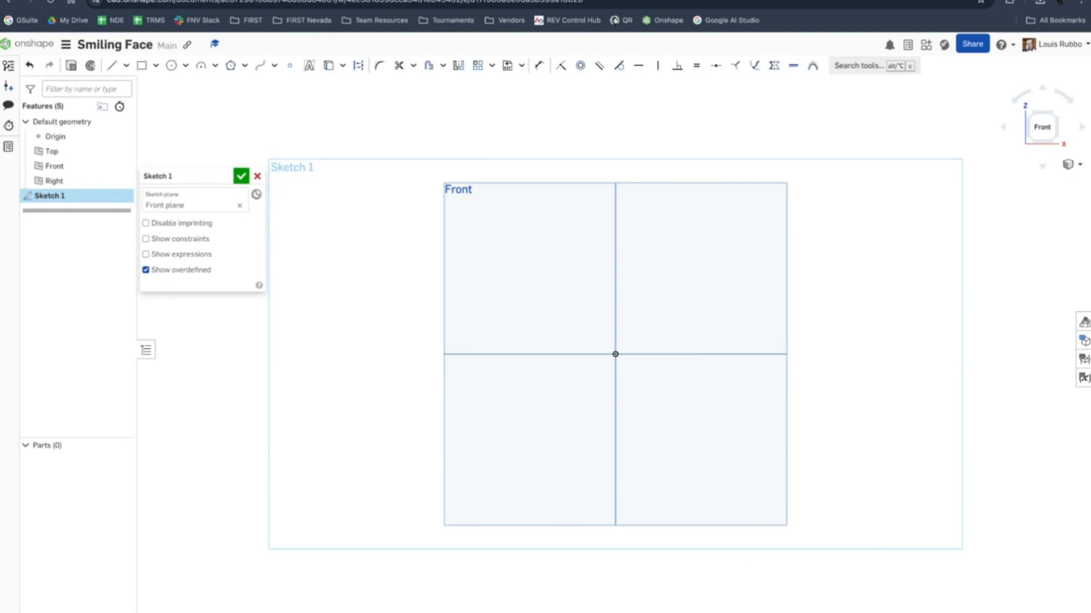
{"action": "key", "text": "p"}
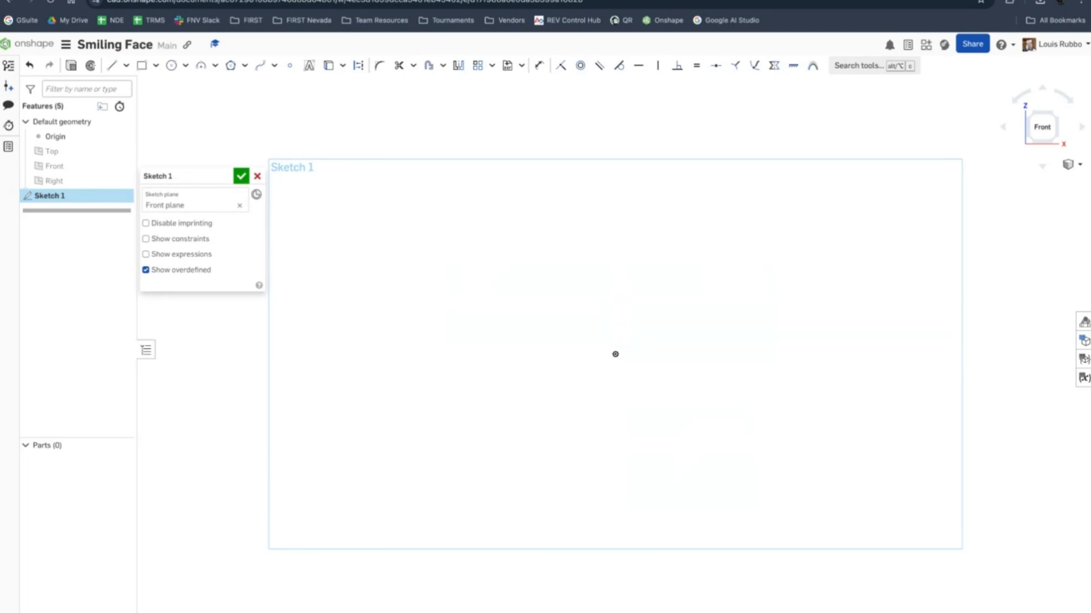
{"action": "key", "text": "n"}
{"action": "key", "text": "n"}
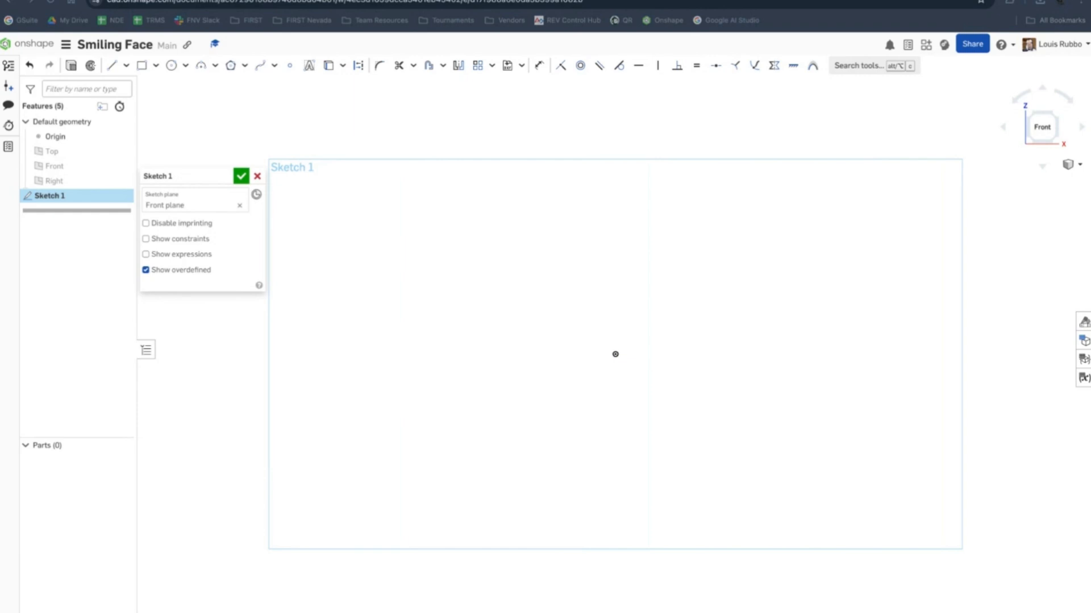
Sketch a center point circle on the origin with a diameter of about 18.4
{"action": "key", "text": "c"}
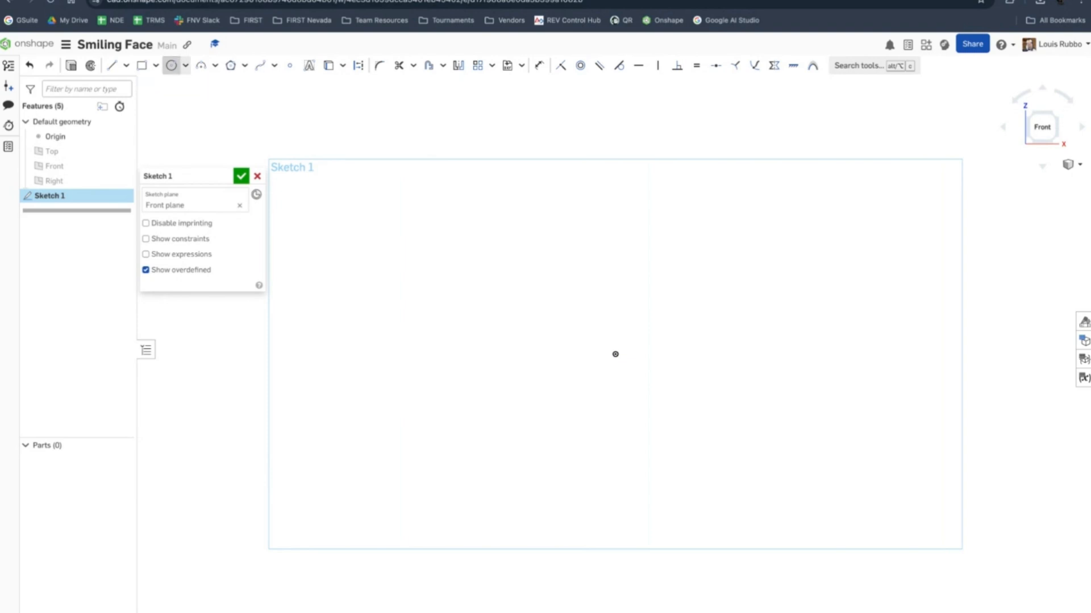
{"action": "left_click", "coordinate": [185, 66]}
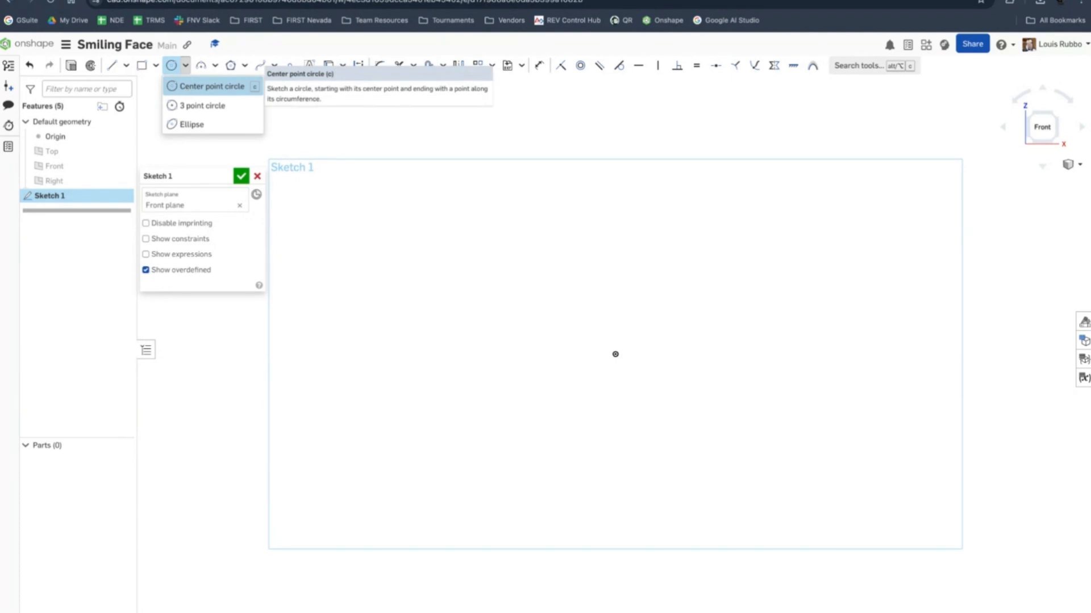
{"action": "key", "text": "Escape"}
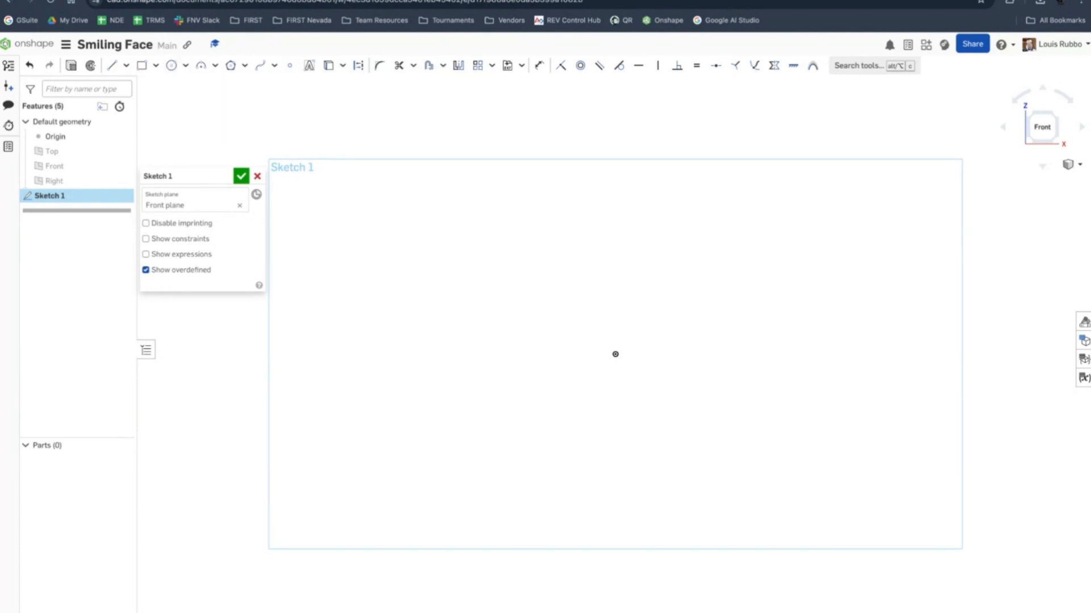
{"action": "left_click", "coordinate": [171, 65]}
{"action": "left_click", "coordinate": [615, 354]}
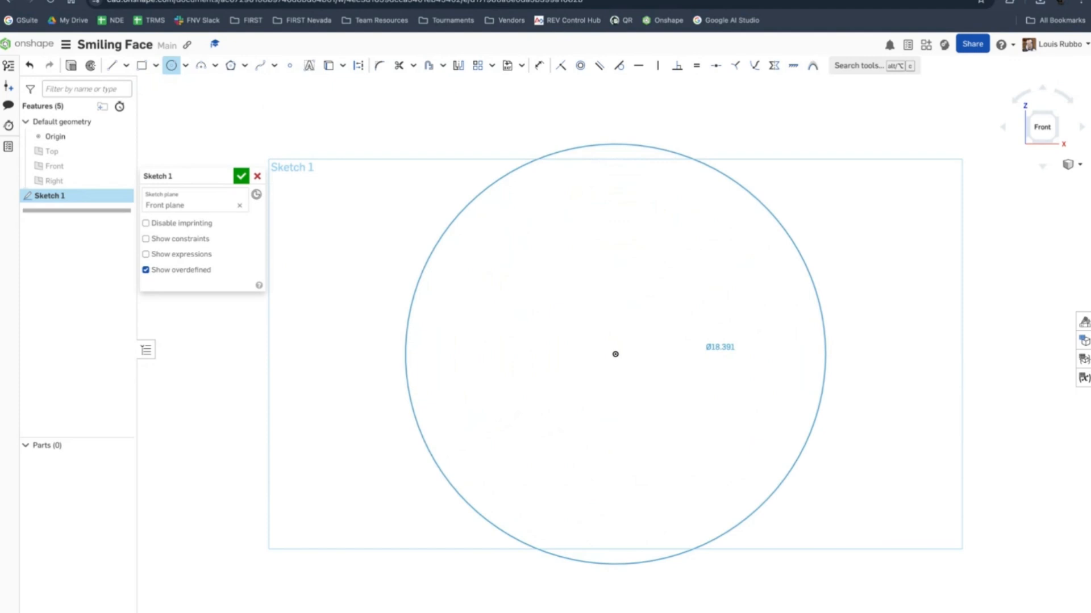
{"action": "left_click", "coordinate": [825, 348]}
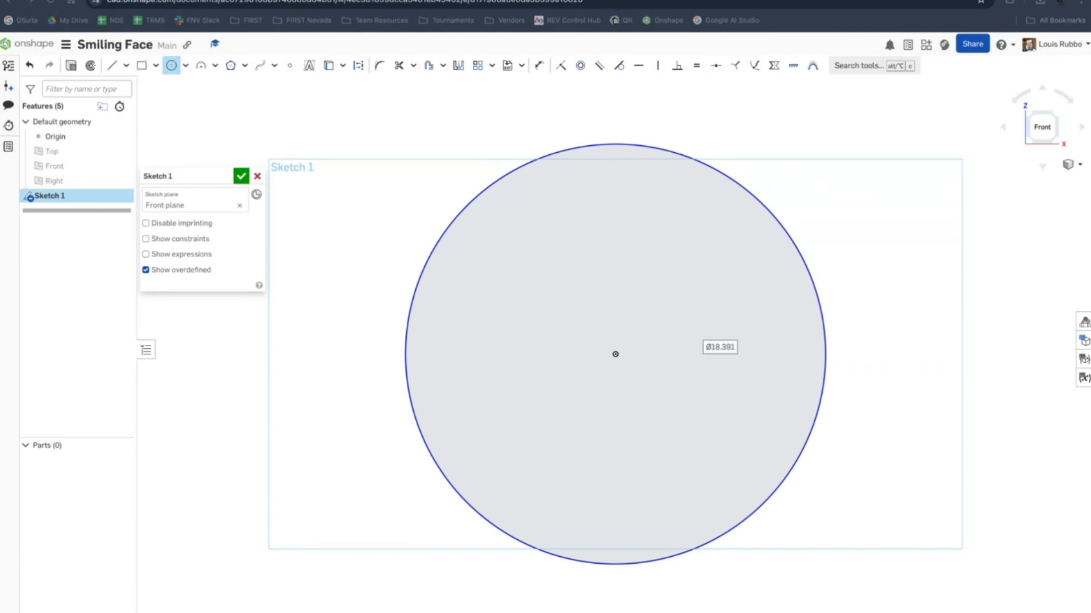
Sketch two corner rectangles inside the circle: about 2.4 by 2.1 at its upper left, about 4.7 by 1.9 at its upper right
{"action": "left_click", "coordinate": [155, 65]}
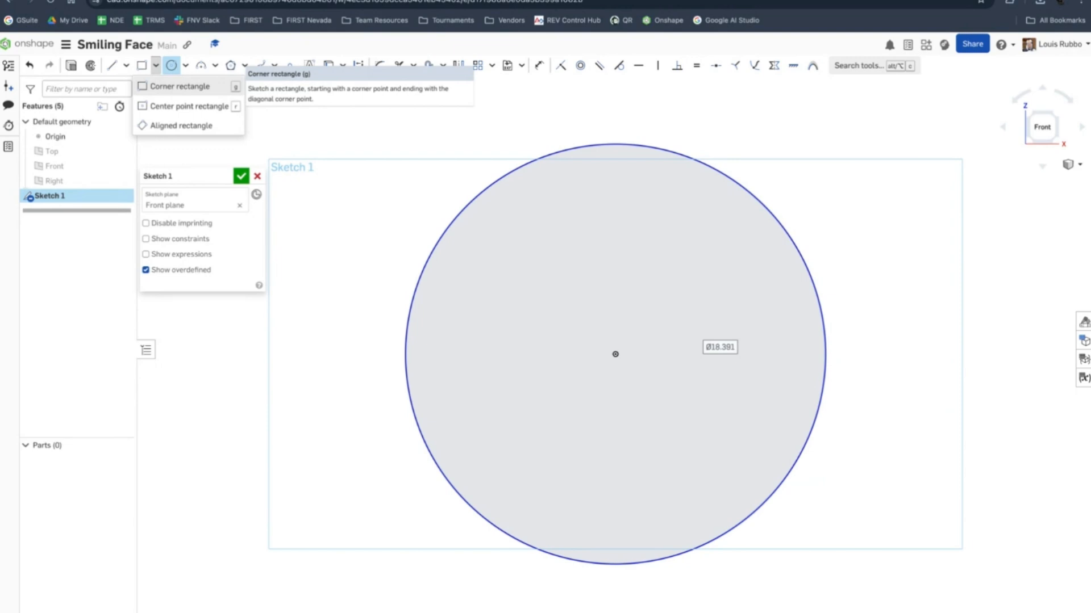
{"action": "left_click", "coordinate": [179, 85]}
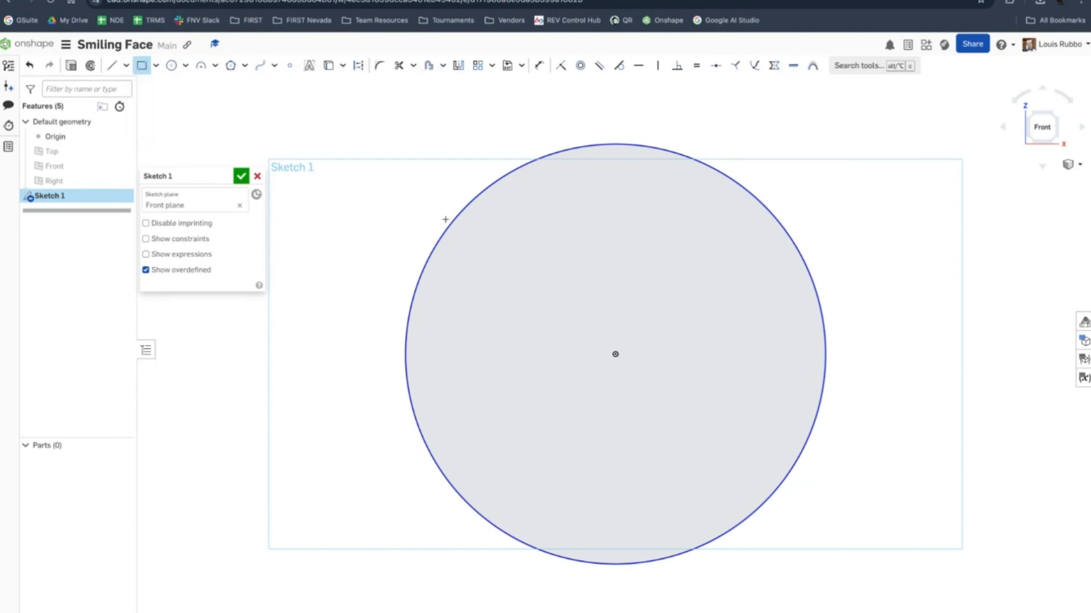
{"action": "left_click", "coordinate": [490, 222]}
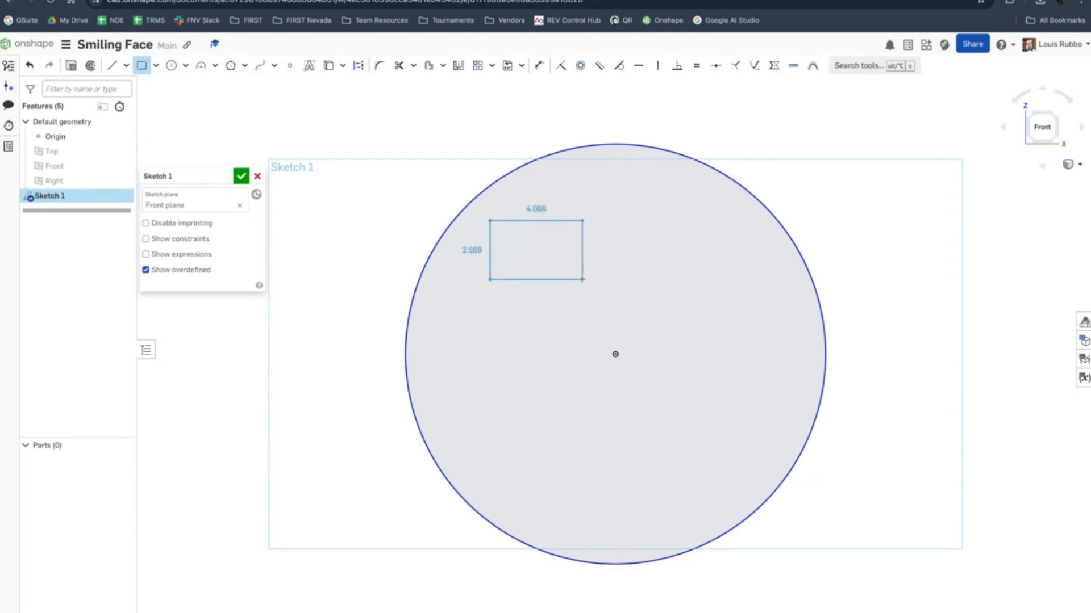
{"action": "left_click", "coordinate": [545, 269]}
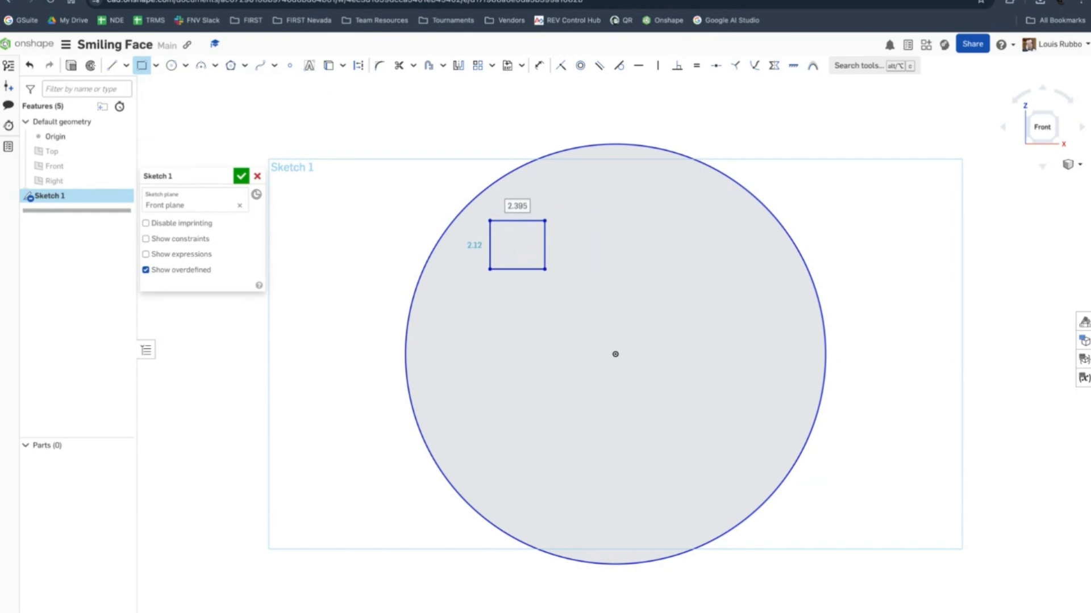
{"action": "left_click", "coordinate": [665, 265]}
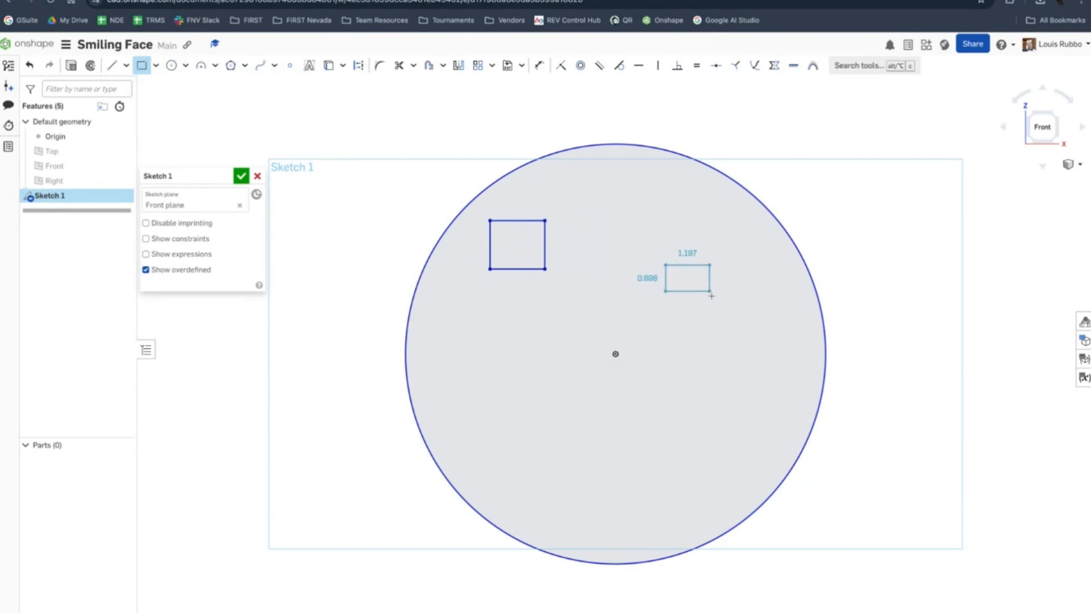
{"action": "left_click", "coordinate": [774, 310]}
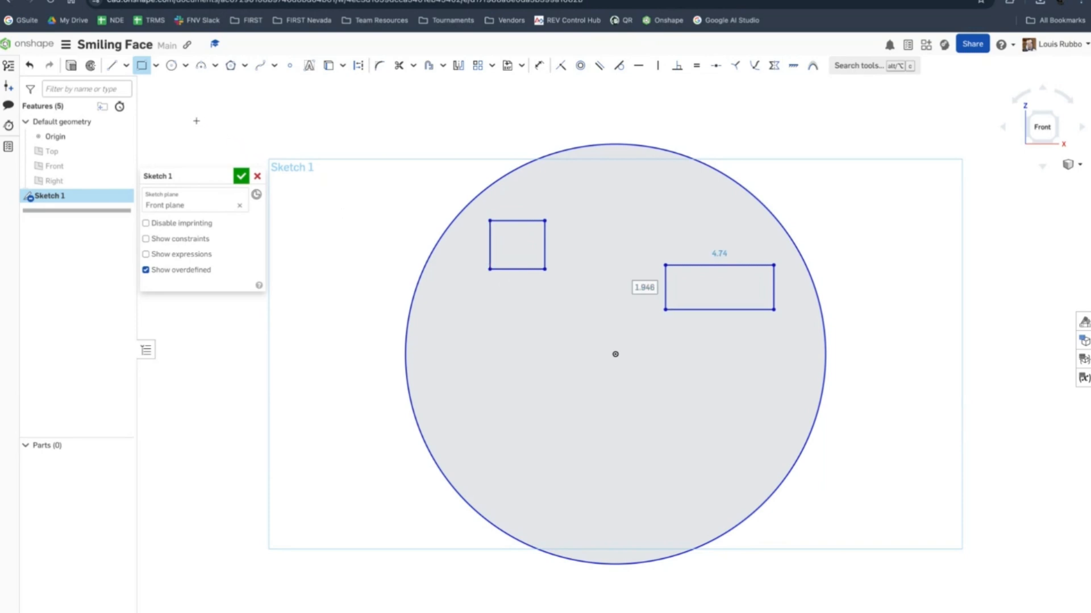
{"action": "left_click", "coordinate": [145, 69]}
{"action": "left_click", "coordinate": [142, 66]}
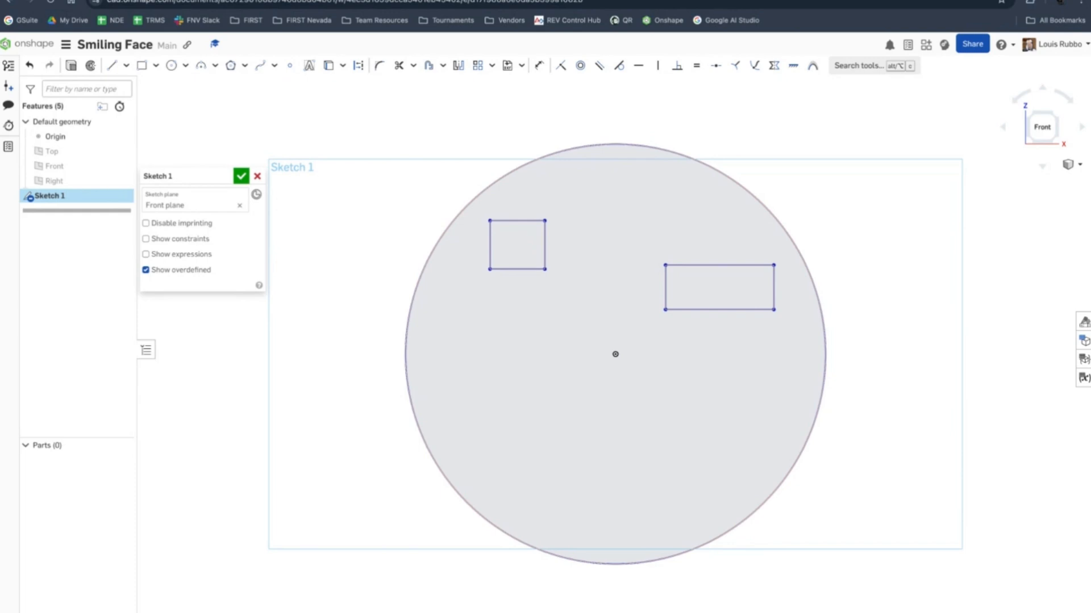
{"action": "left_click", "coordinate": [143, 67]}
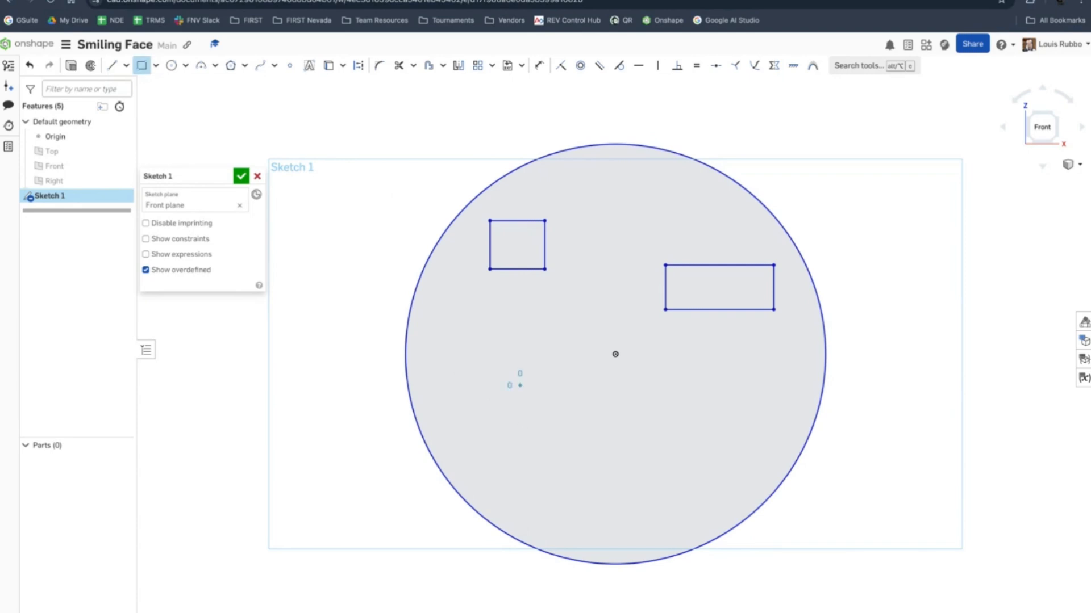
{"action": "left_click_drag", "start_coordinate": [520, 385], "coordinate": [716, 432]}
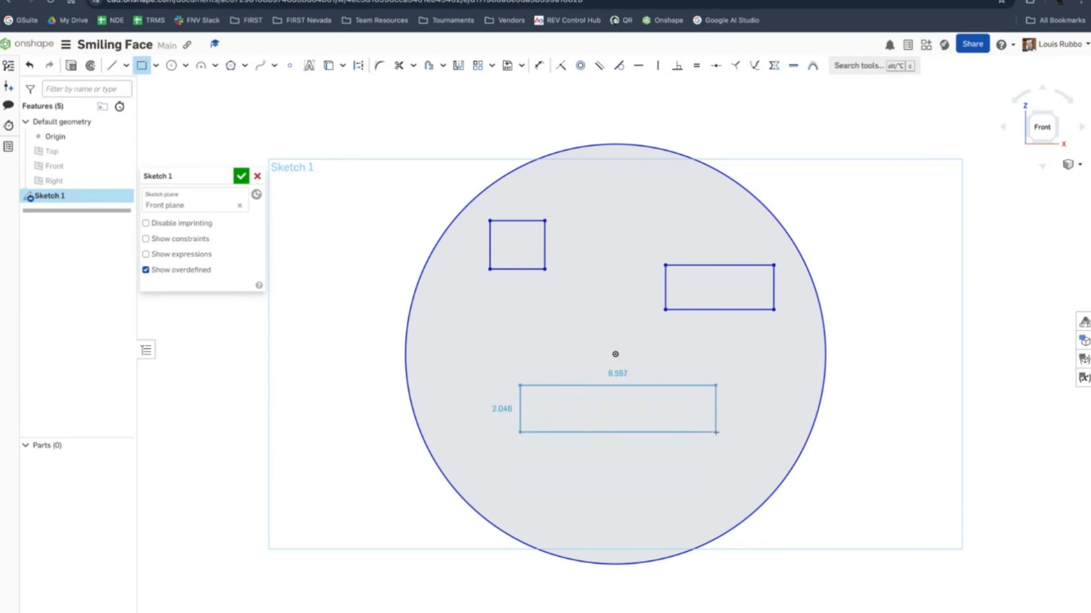
{"action": "left_click", "coordinate": [716, 433]}
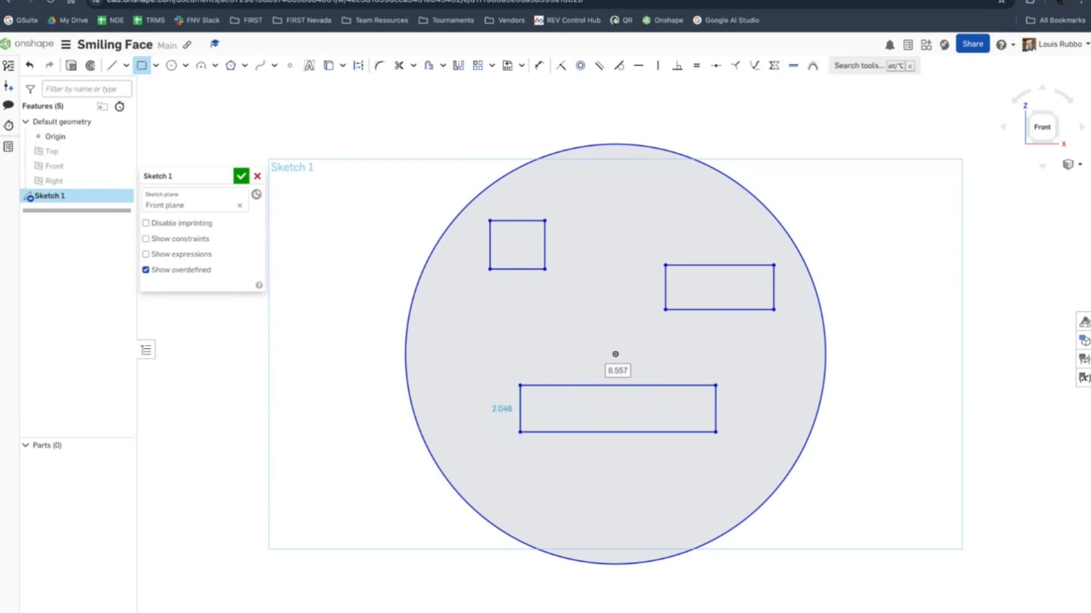
{"action": "key", "text": "Escape"}
{"action": "key", "text": "ctrl+z"}
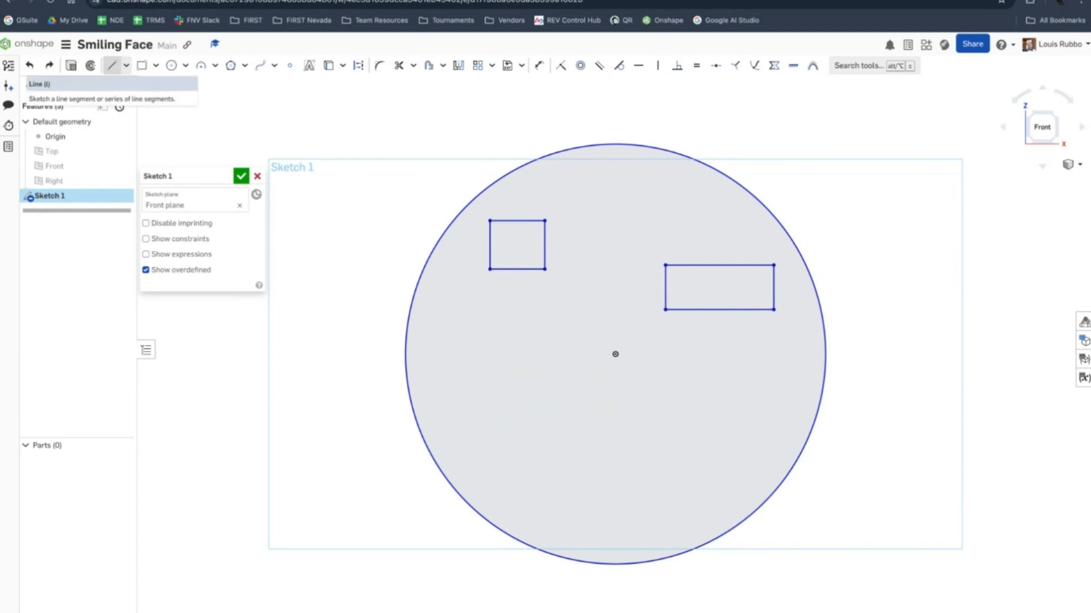
Sketch a vertical line about 20.9 long through the origin, extending past the circle at both ends
{"action": "left_click", "coordinate": [112, 66]}
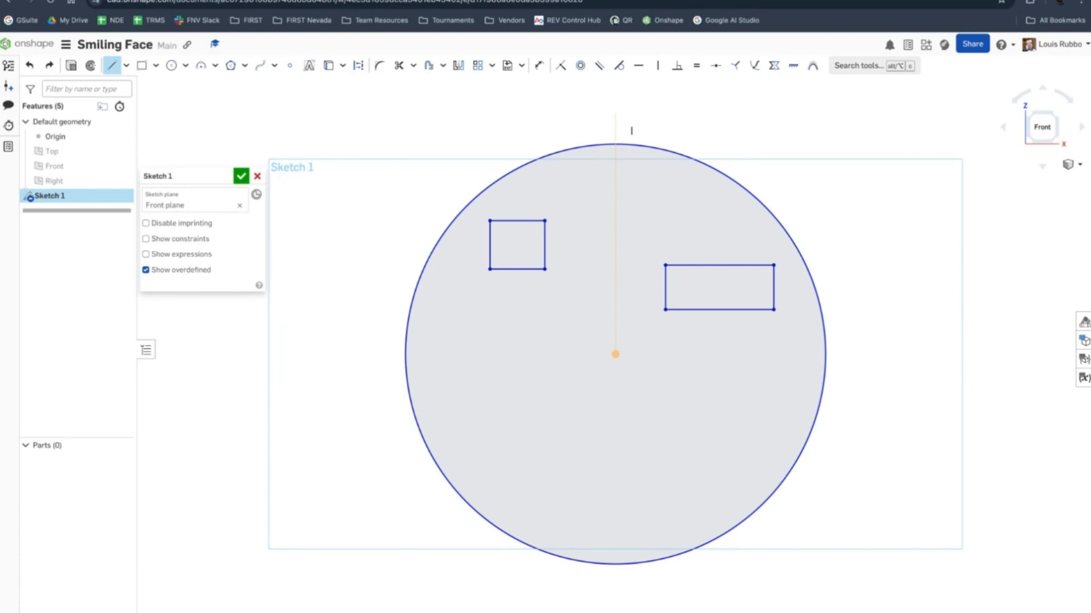
{"action": "left_click", "coordinate": [615, 114]}
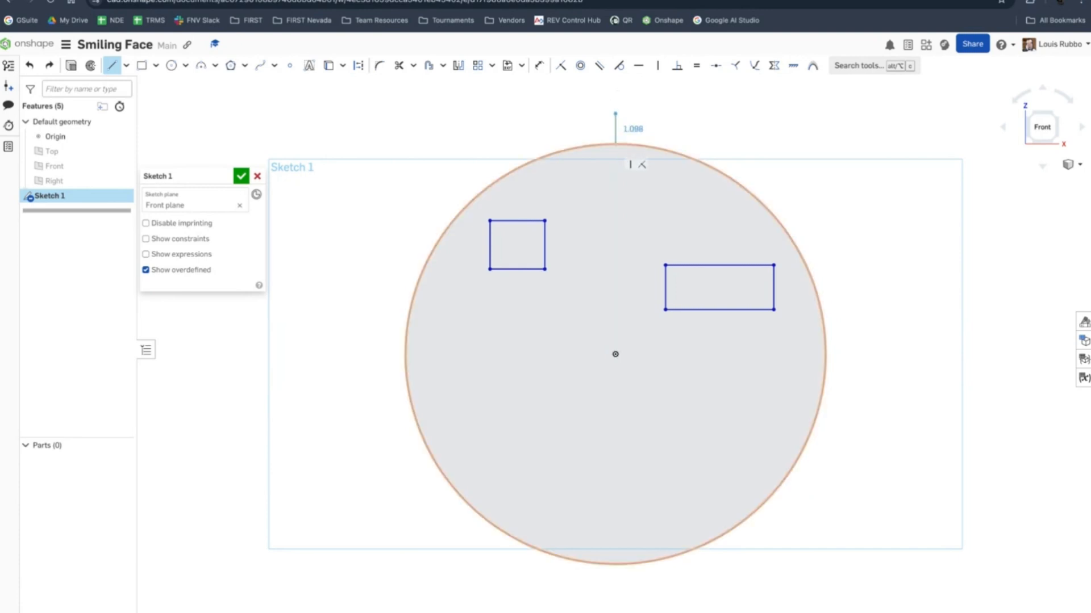
{"action": "left_click", "coordinate": [635, 607]}
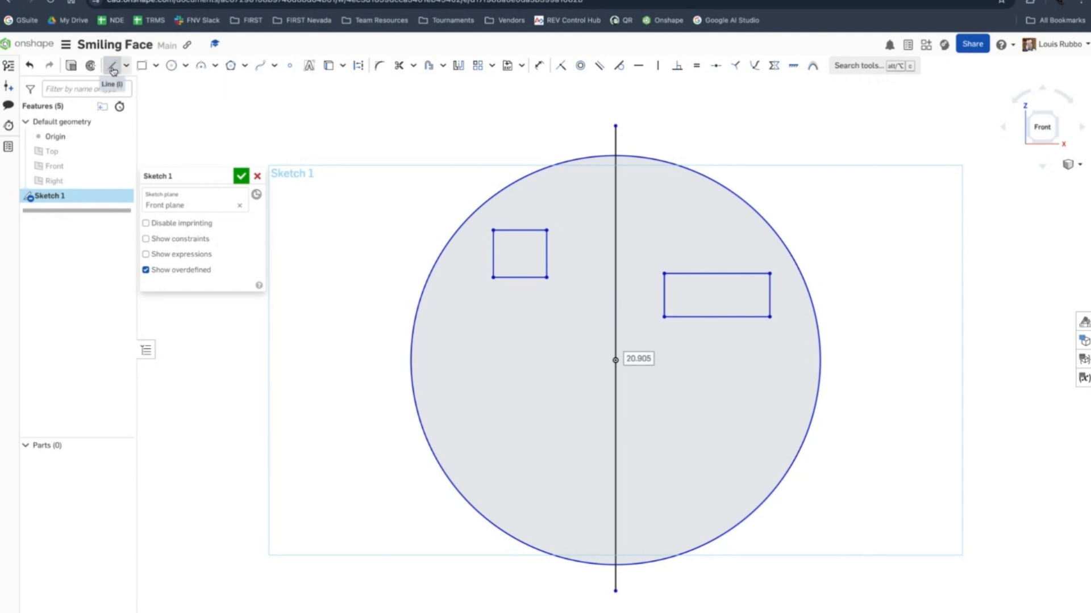
{"action": "left_click", "coordinate": [113, 69]}
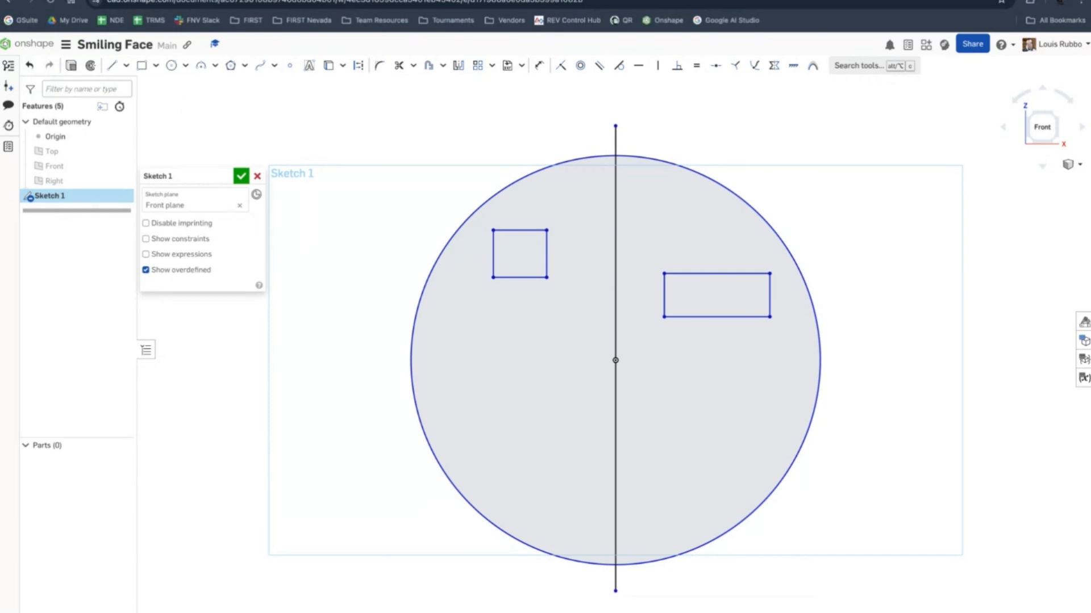
Sketch a closed triangle around the origin from three lines about 3.8, 4.5 and 5.4 long
{"action": "left_click", "coordinate": [112, 65]}
{"action": "left_click", "coordinate": [580, 333]}
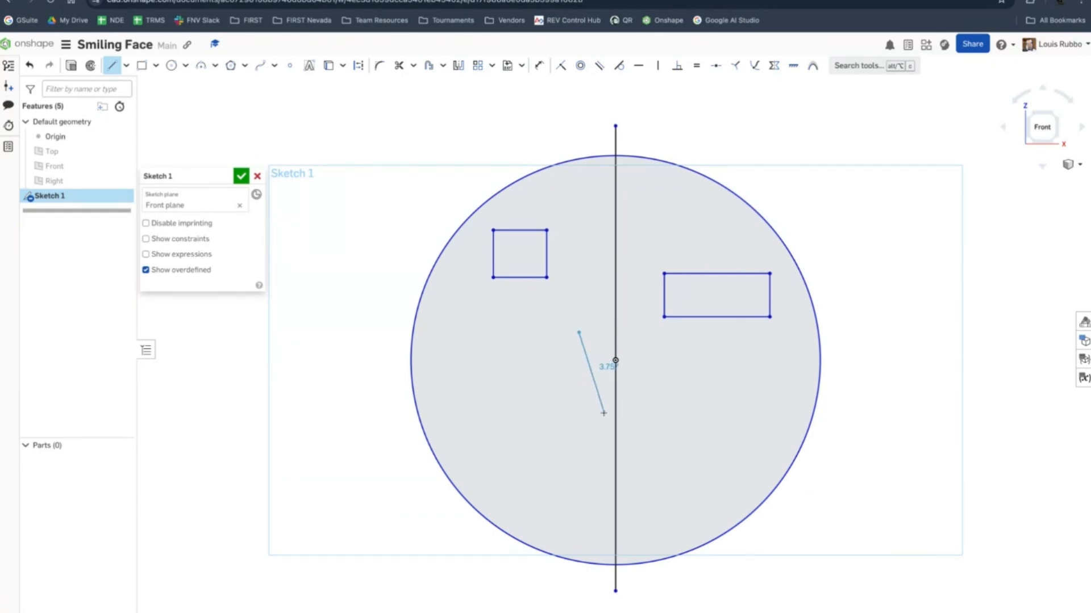
{"action": "left_click", "coordinate": [604, 413]}
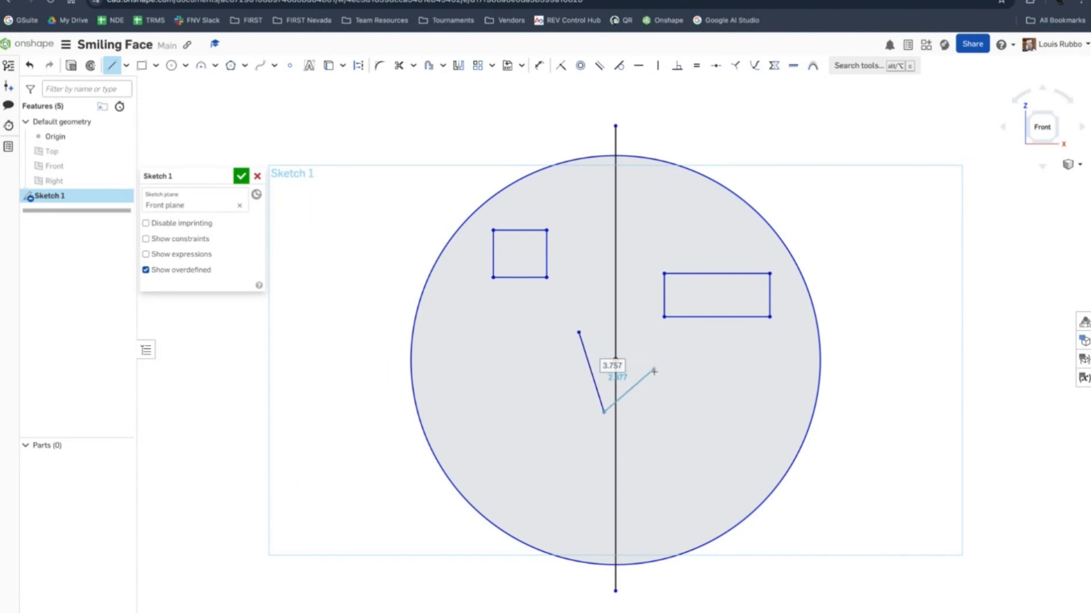
{"action": "left_click", "coordinate": [693, 369]}
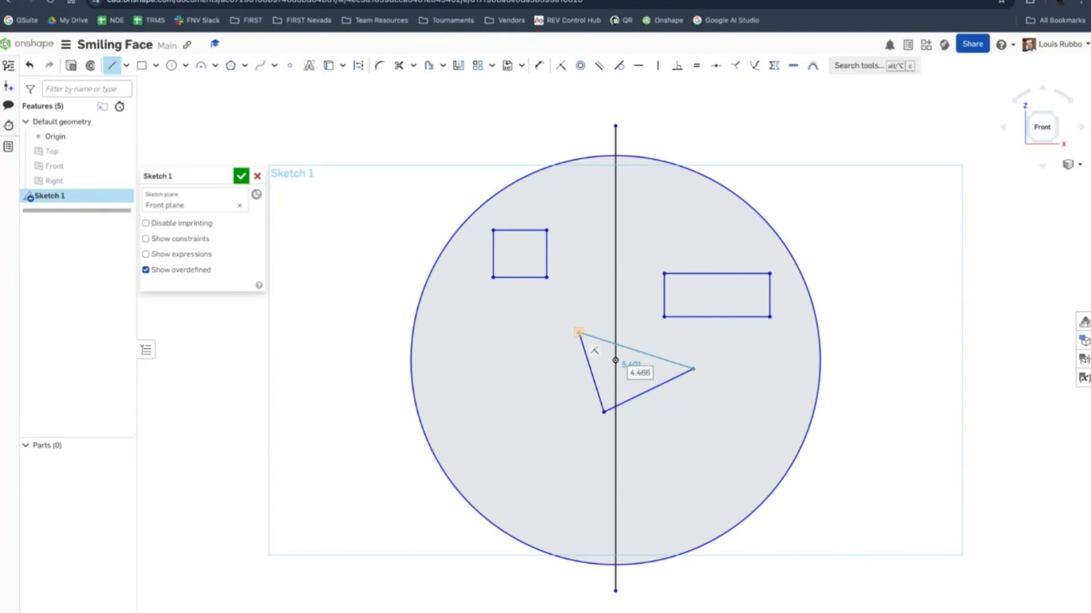
{"action": "left_click", "coordinate": [579, 332]}
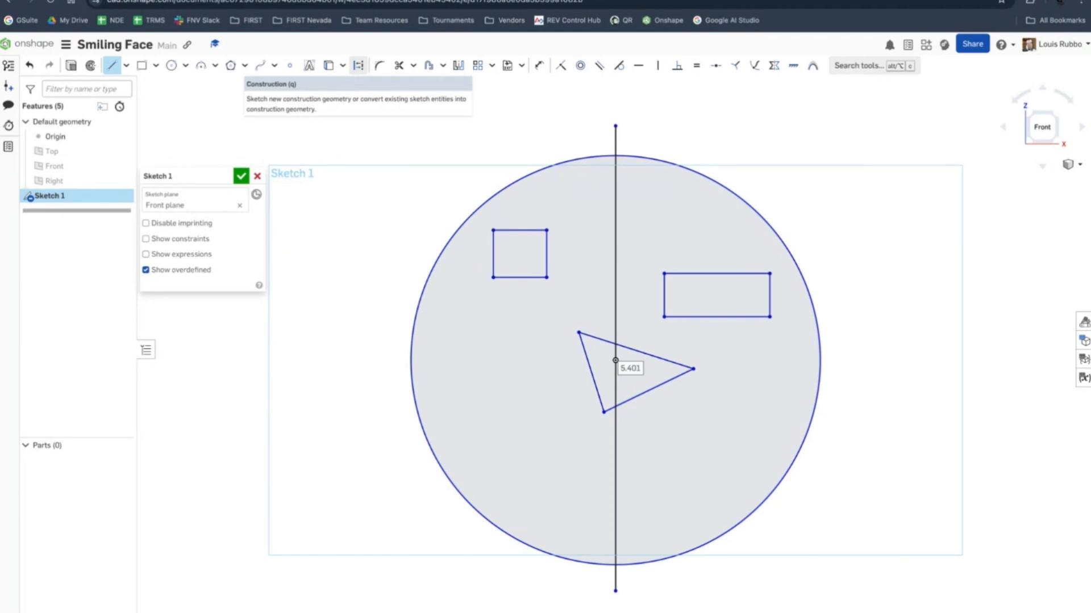
Convert the vertical line through the origin into construction geometry
{"action": "left_click", "coordinate": [358, 65]}
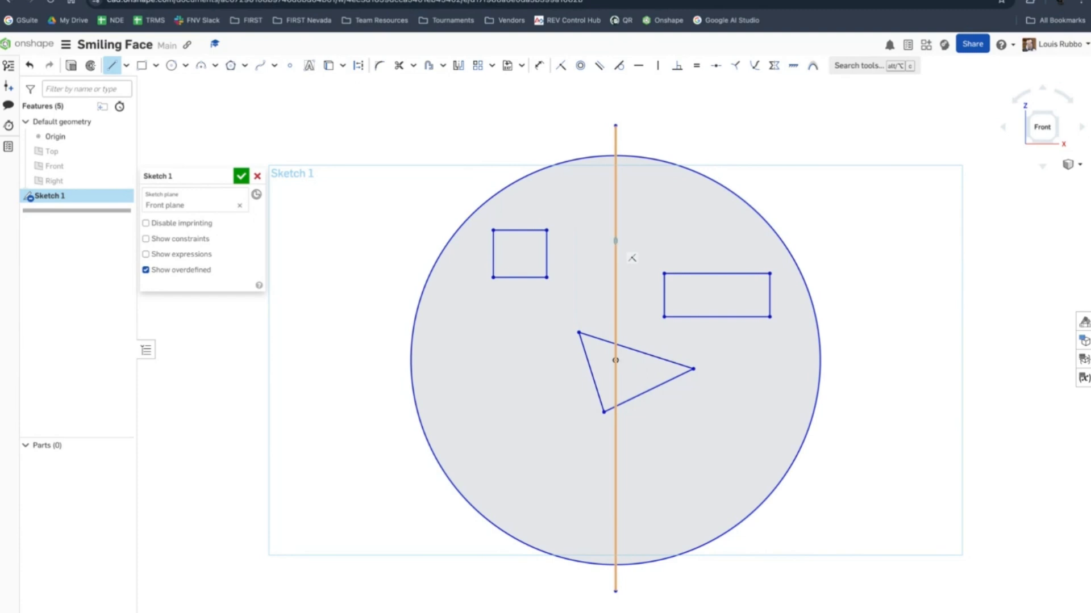
{"action": "left_click", "coordinate": [615, 239]}
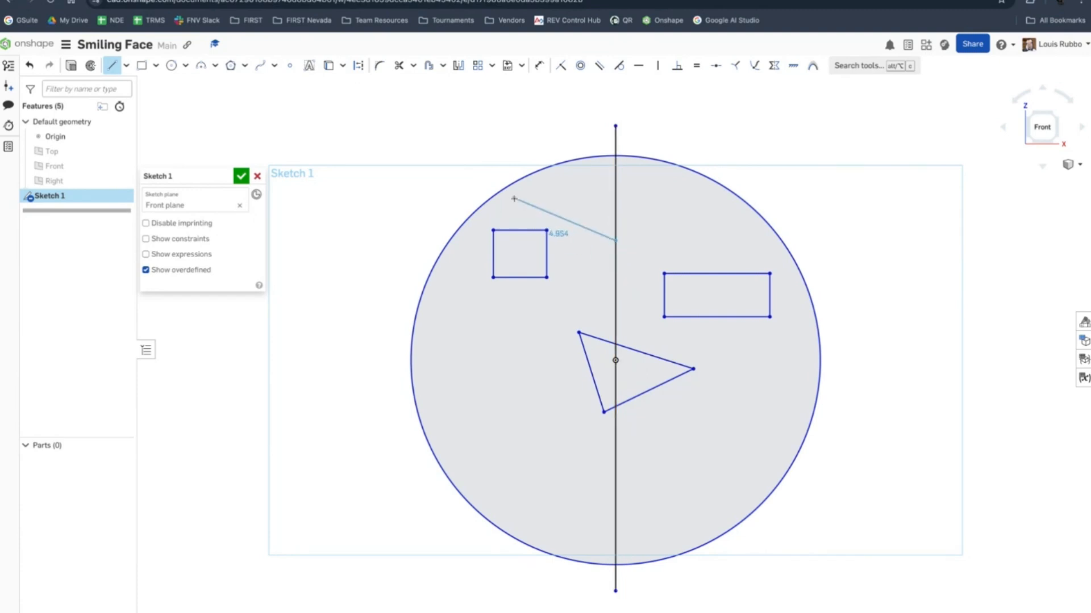
{"action": "key", "text": "Escape"}
{"action": "left_click", "coordinate": [613, 192]}
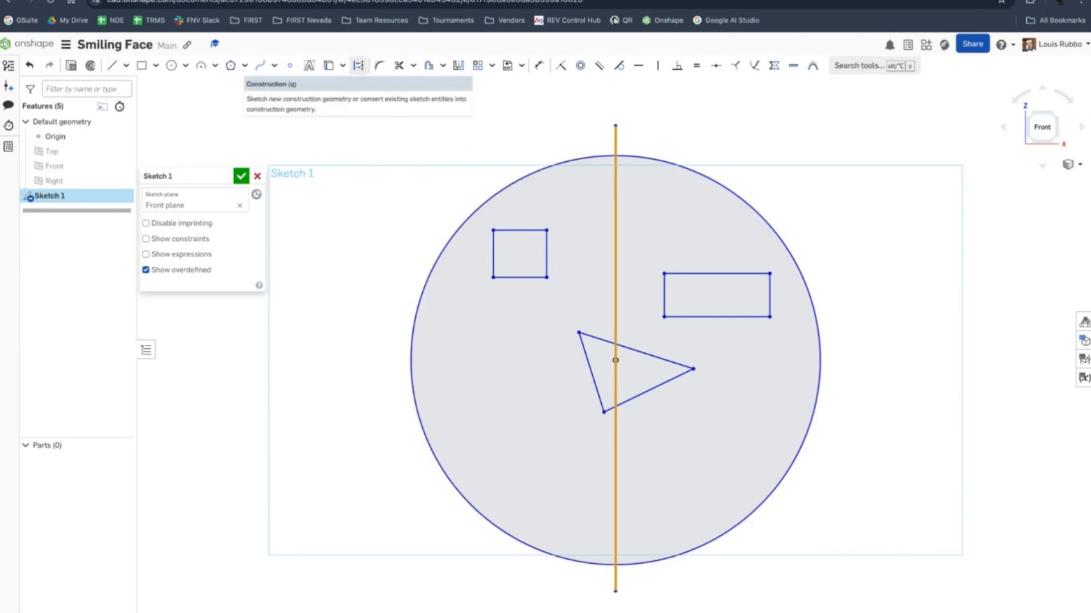
{"action": "left_click", "coordinate": [359, 65]}
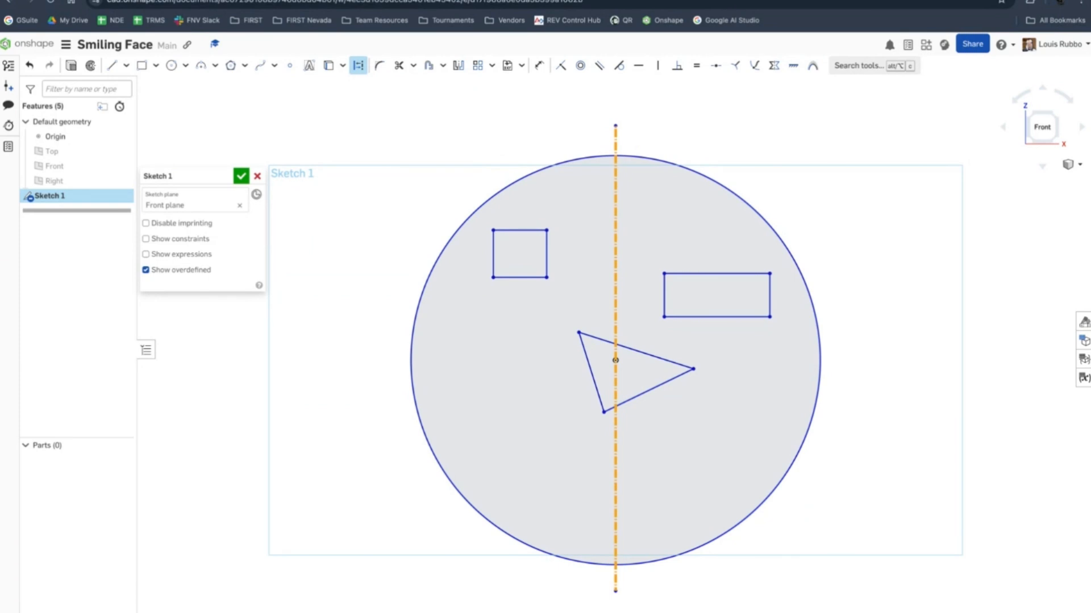
{"action": "key", "text": "Escape"}
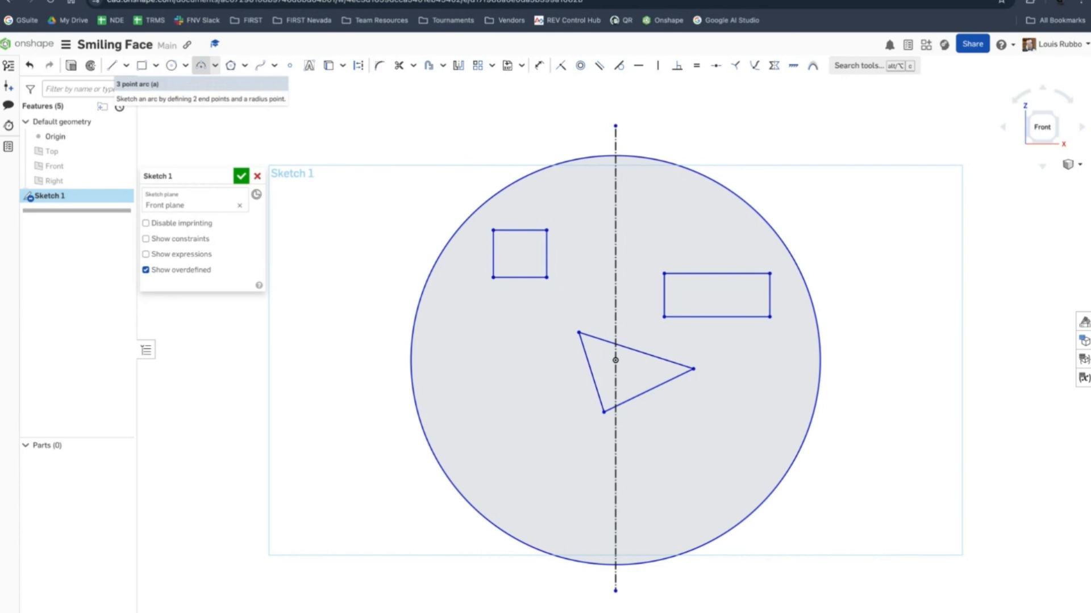
Sketch a three-point arc of about 5.5 radius below the triangle, curving downward across the centerline as a smile
{"action": "left_click", "coordinate": [201, 66]}
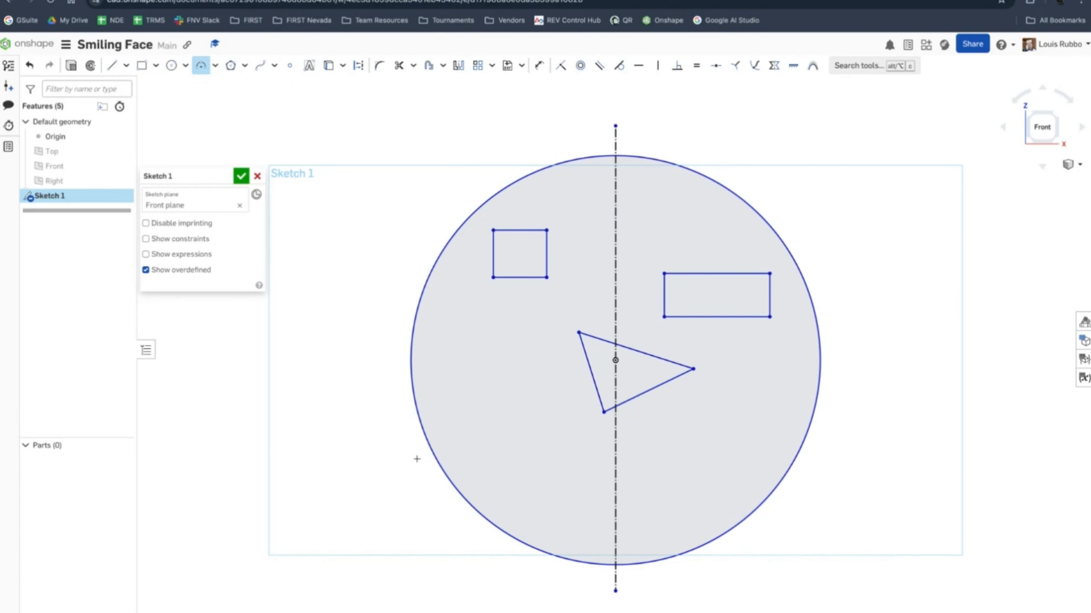
{"action": "left_click", "coordinate": [476, 415]}
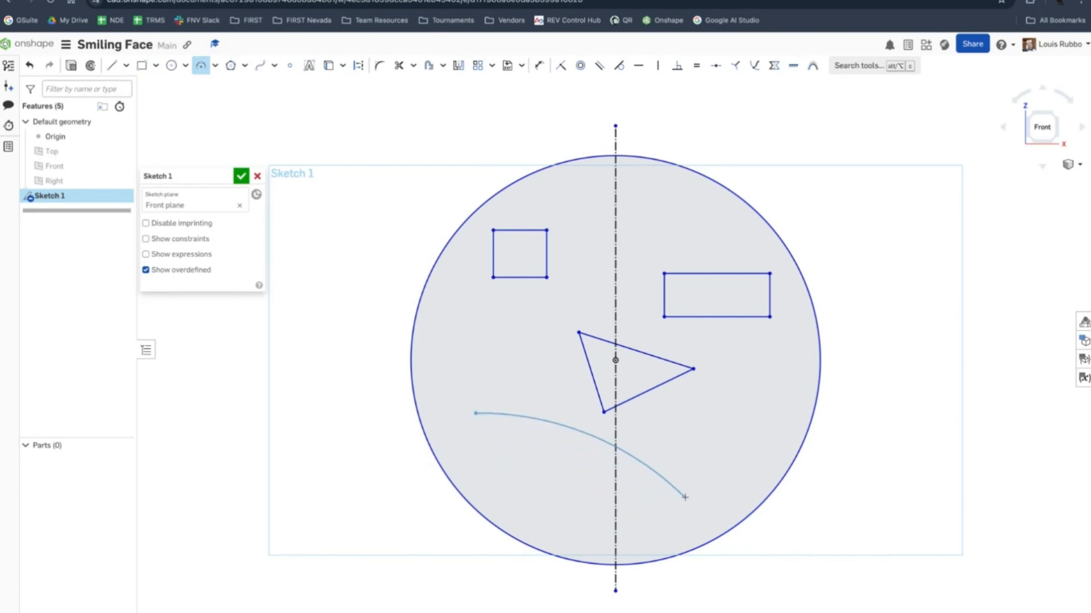
{"action": "left_click", "coordinate": [685, 498]}
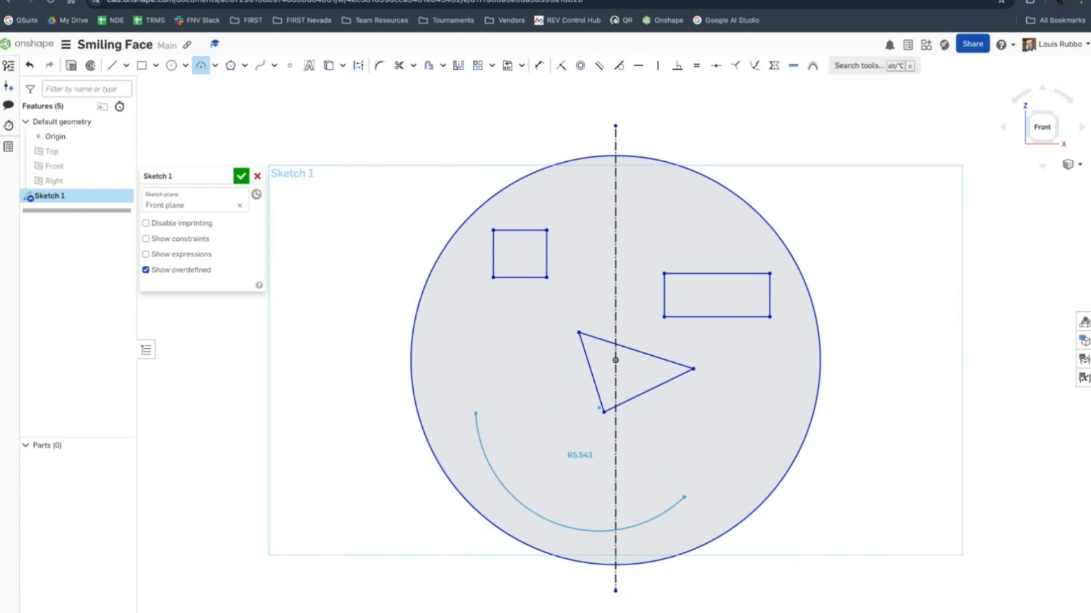
{"action": "left_click", "coordinate": [574, 529]}
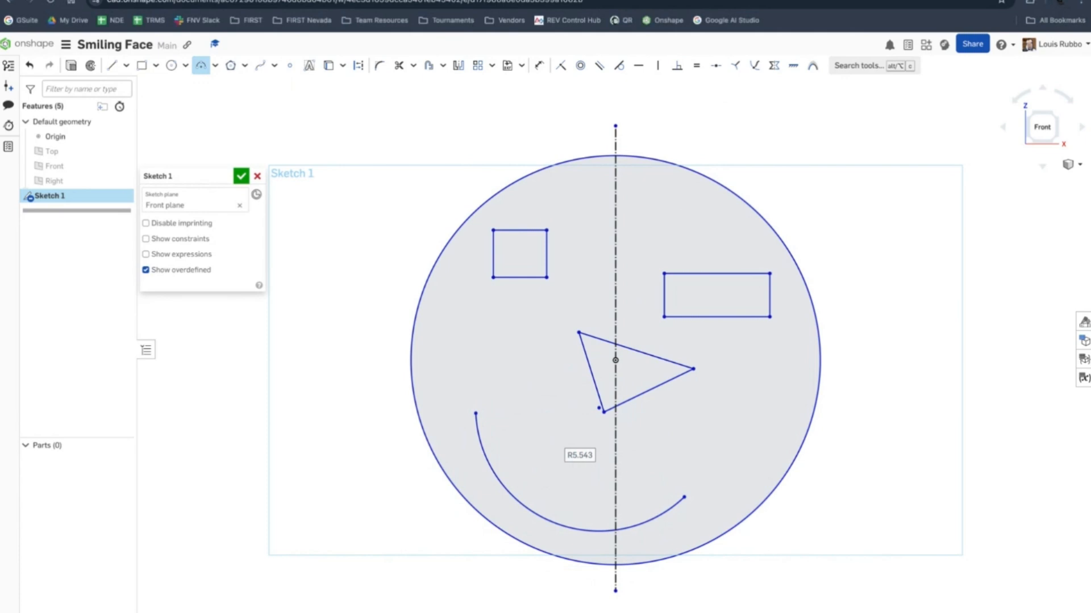
{"action": "left_click", "coordinate": [201, 66]}
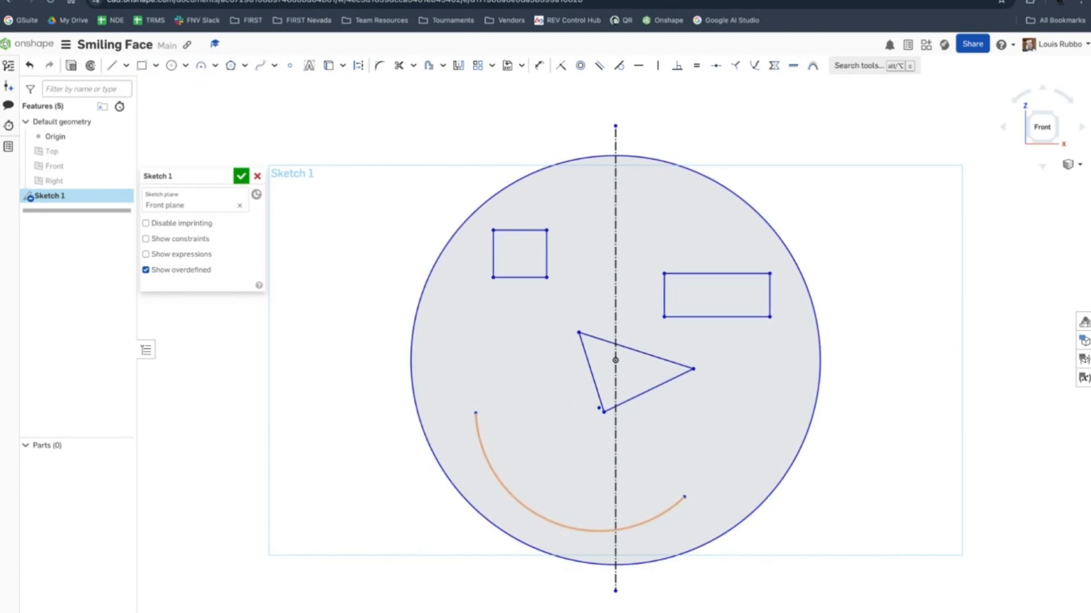
Convert the smile arc into construction geometry
{"action": "left_click", "coordinate": [596, 531]}
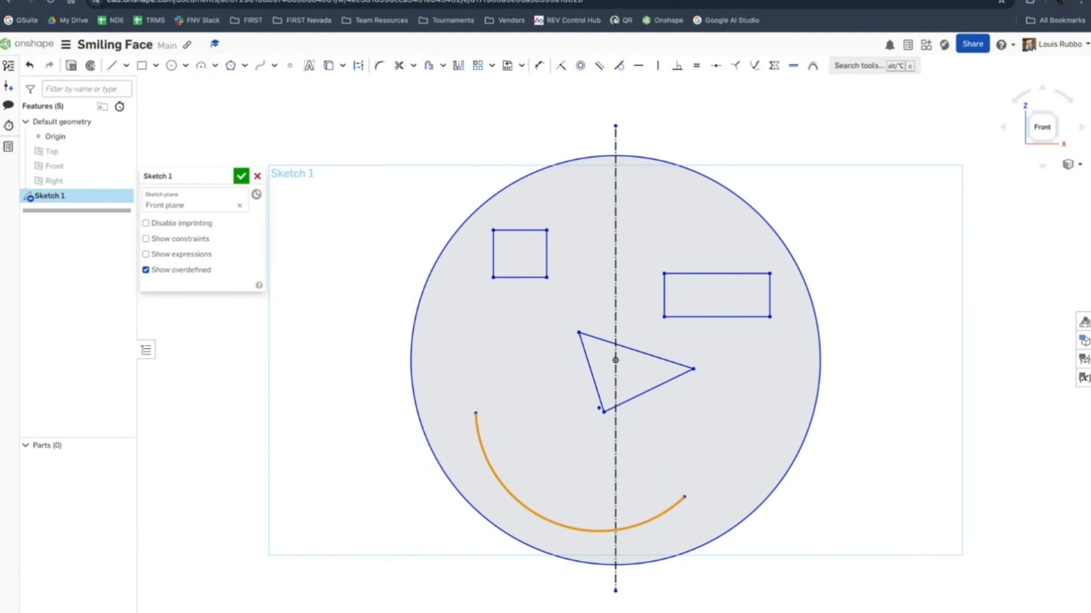
{"action": "key", "text": "q"}
{"action": "key", "text": "Escape"}
Create a slot of diameter 2 around the construction smile arc
{"action": "left_click", "coordinate": [443, 66]}
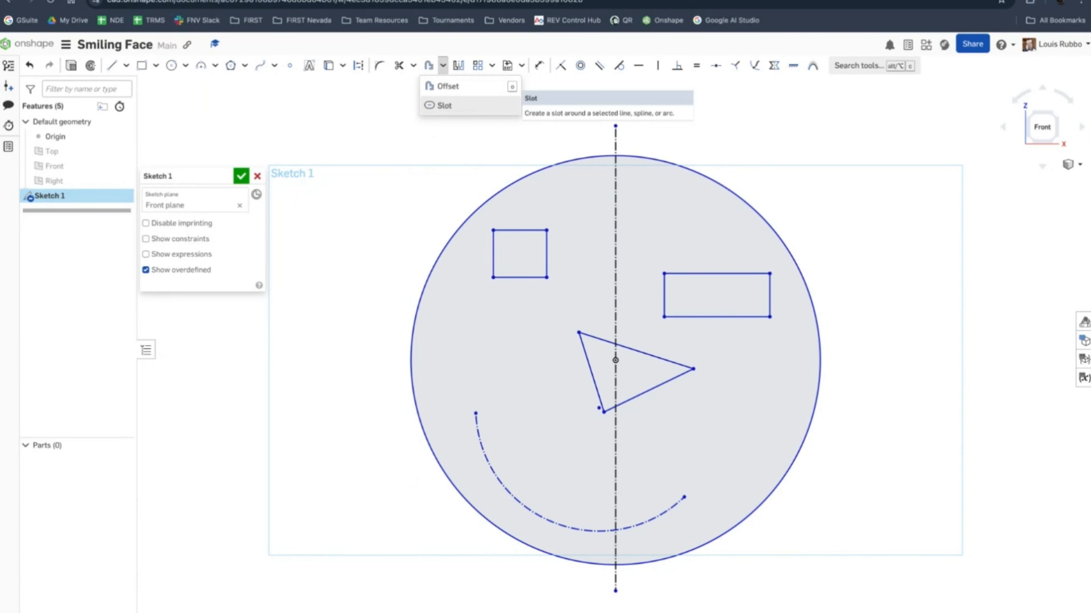
{"action": "left_click", "coordinate": [440, 106]}
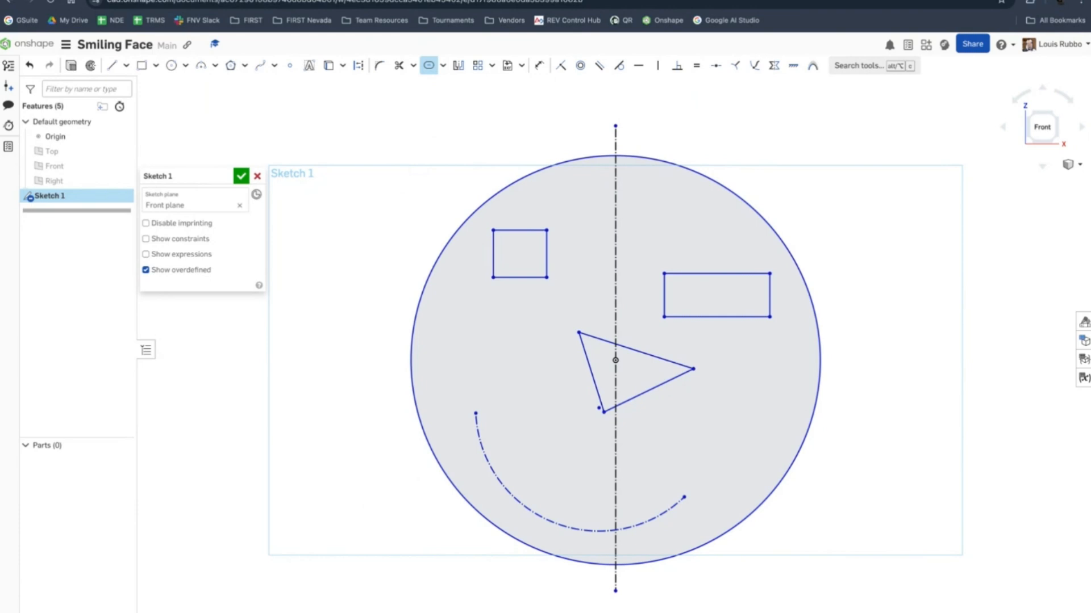
{"action": "left_click", "coordinate": [504, 487]}
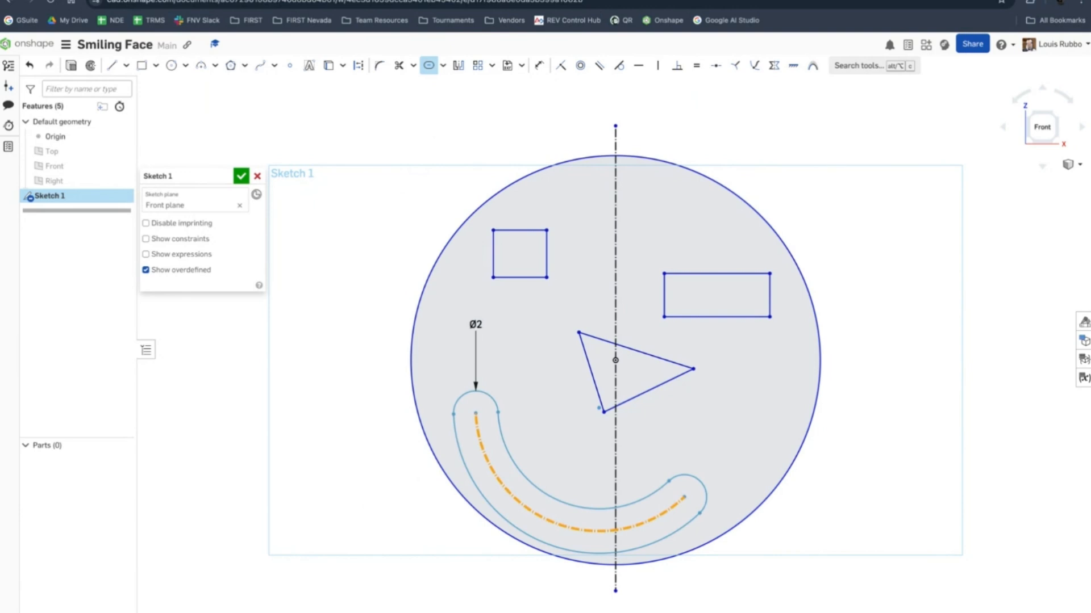
{"action": "left_click", "coordinate": [436, 506]}
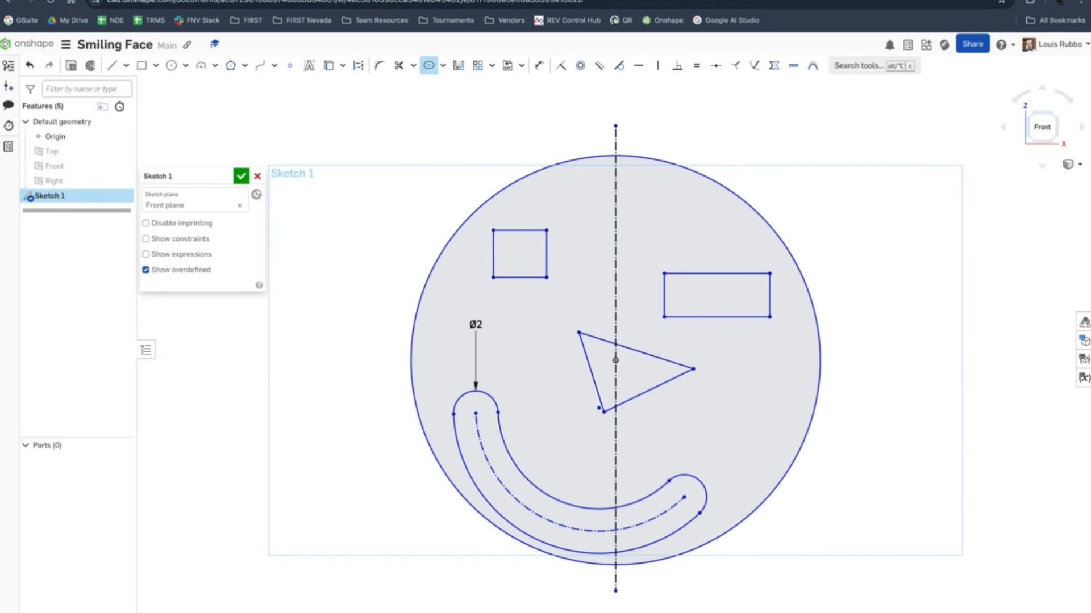
{"action": "left_click", "coordinate": [431, 72]}
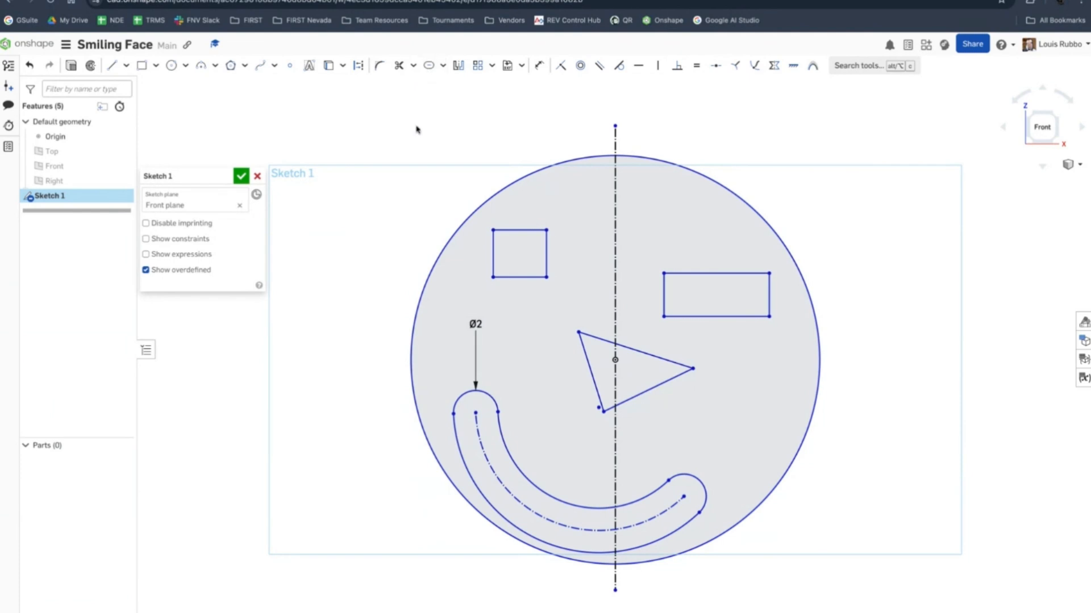
{"action": "left_click", "coordinate": [443, 66]}
{"action": "left_click", "coordinate": [445, 87]}
{"action": "left_click", "coordinate": [443, 67]}
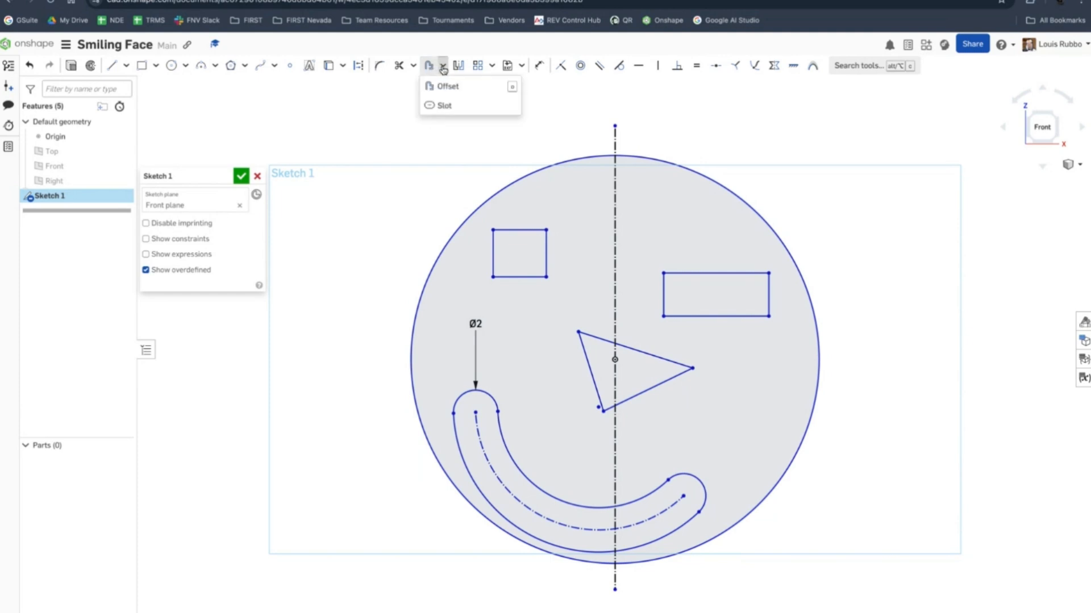
{"action": "left_click", "coordinate": [454, 110]}
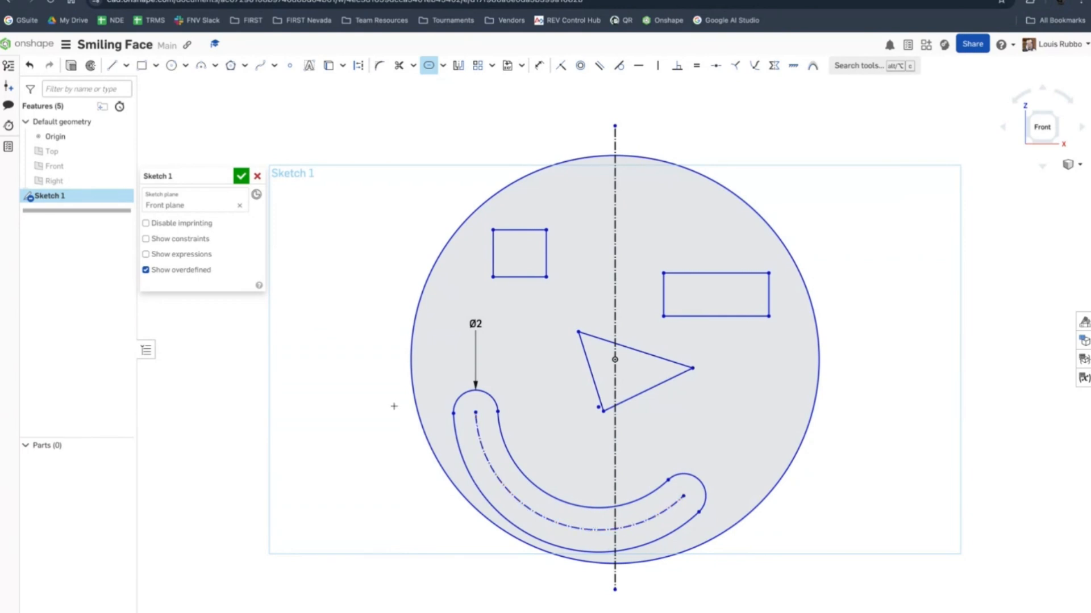
{"action": "left_click", "coordinate": [430, 73]}
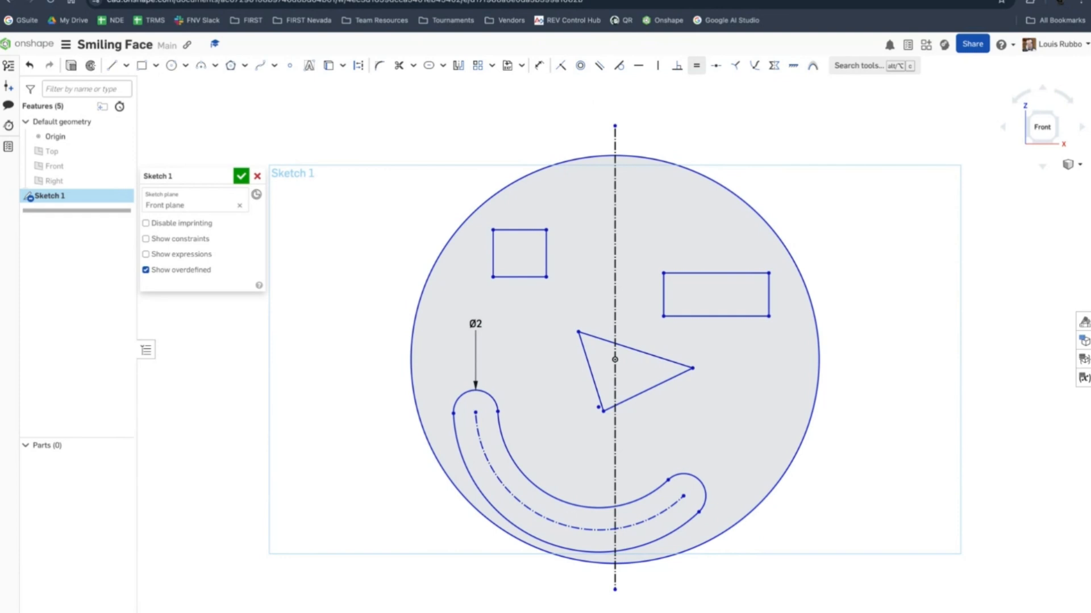
Apply Equal constraints between the two eye rectangles, matching their horizontal edges and their vertical edges
{"action": "left_click", "coordinate": [696, 65]}
{"action": "left_click", "coordinate": [520, 231]}
{"action": "left_click", "coordinate": [719, 275]}
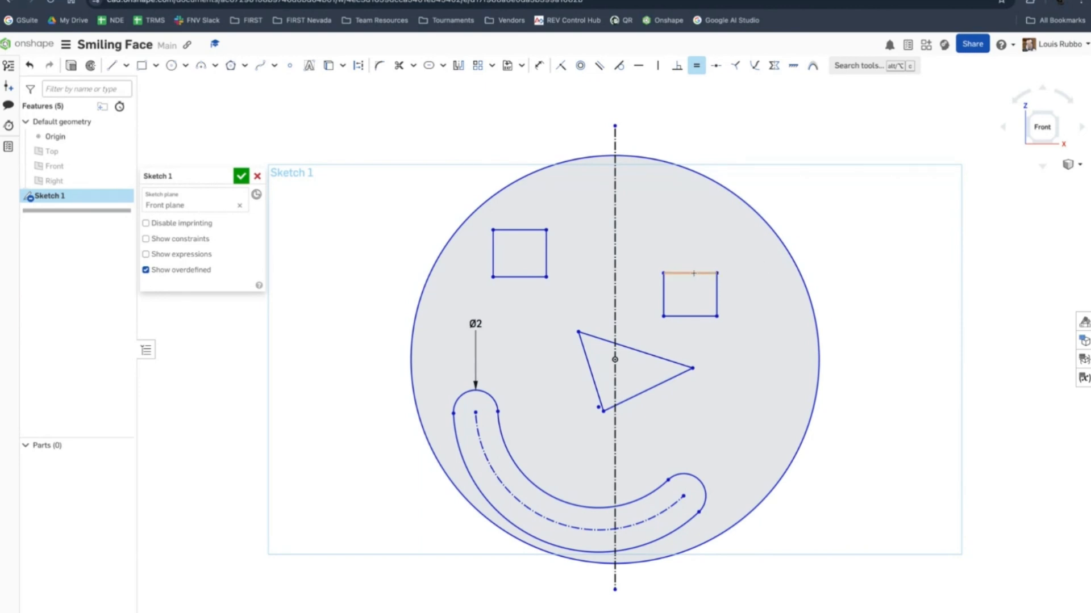
{"action": "left_click", "coordinate": [697, 65]}
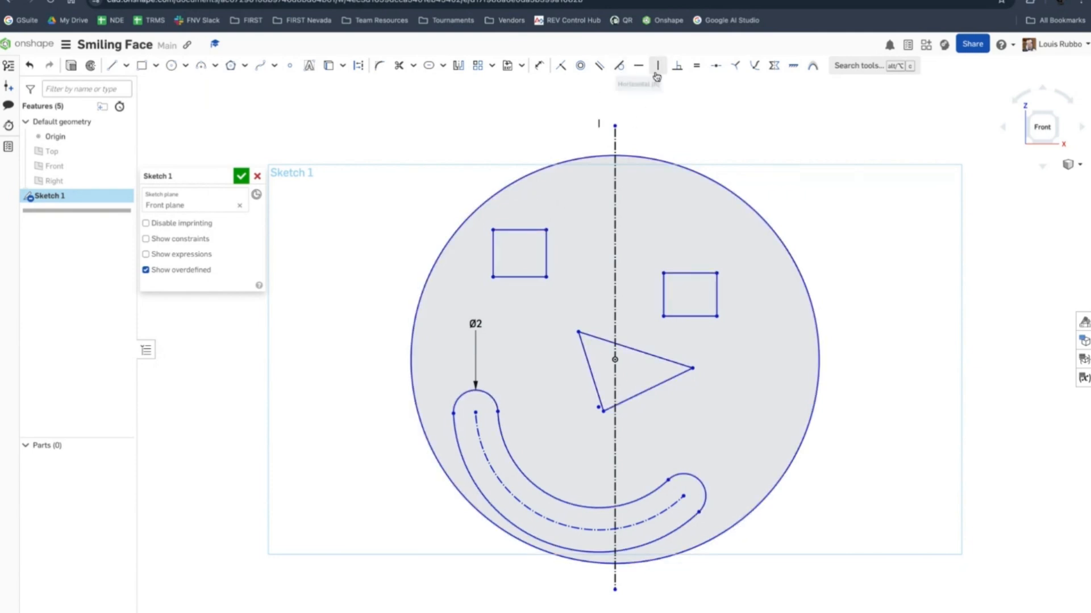
{"action": "left_click", "coordinate": [696, 67]}
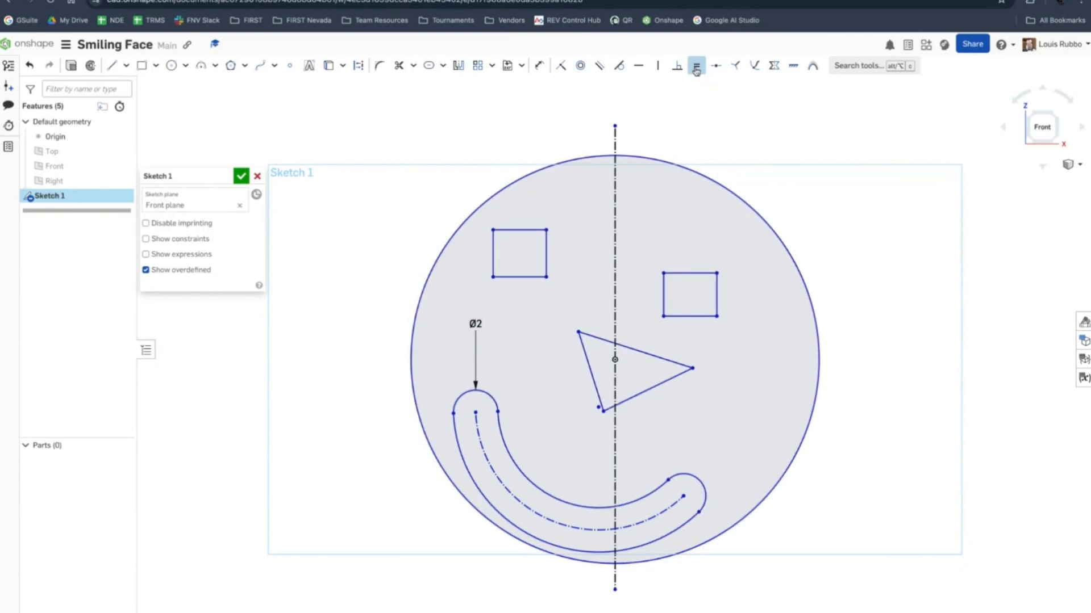
{"action": "left_click", "coordinate": [546, 253]}
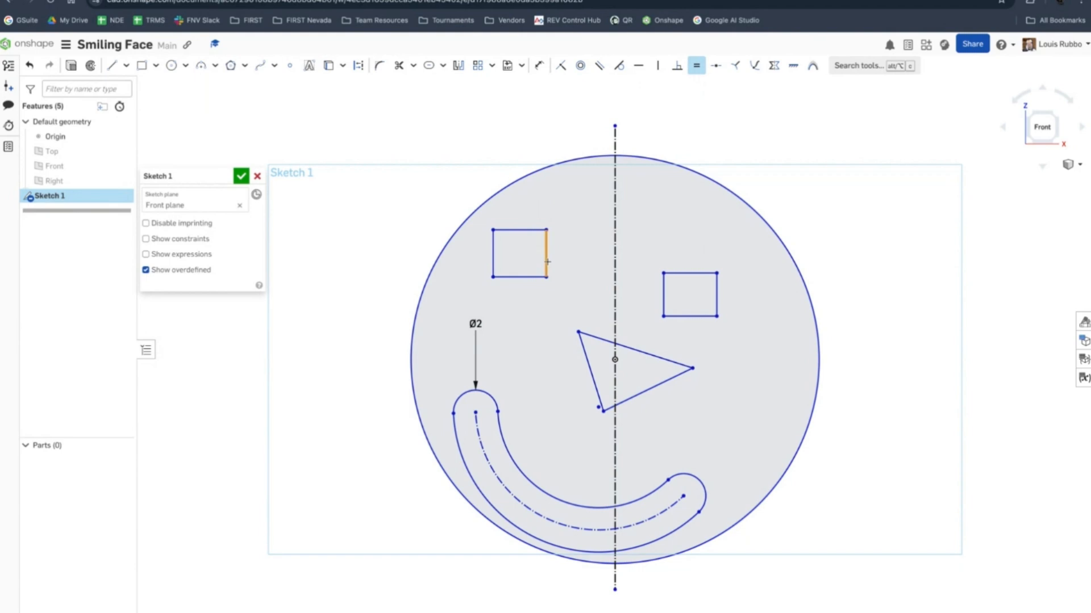
{"action": "left_click", "coordinate": [664, 301]}
Constrain all three sides of the nose triangle as equal and show the sketch constraints
{"action": "left_click", "coordinate": [648, 389]}
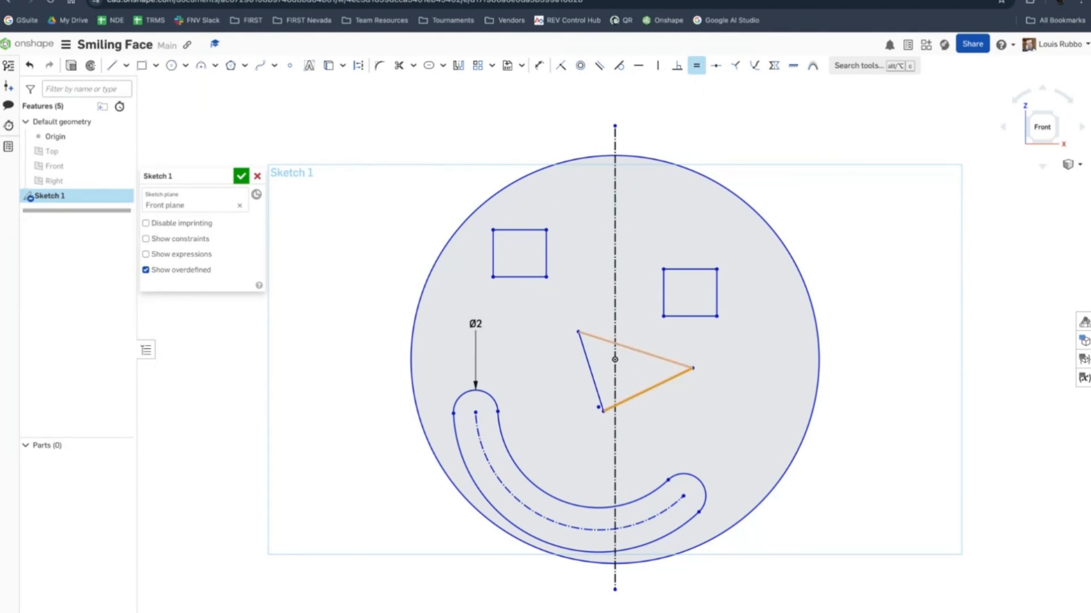
{"action": "left_click", "coordinate": [653, 356]}
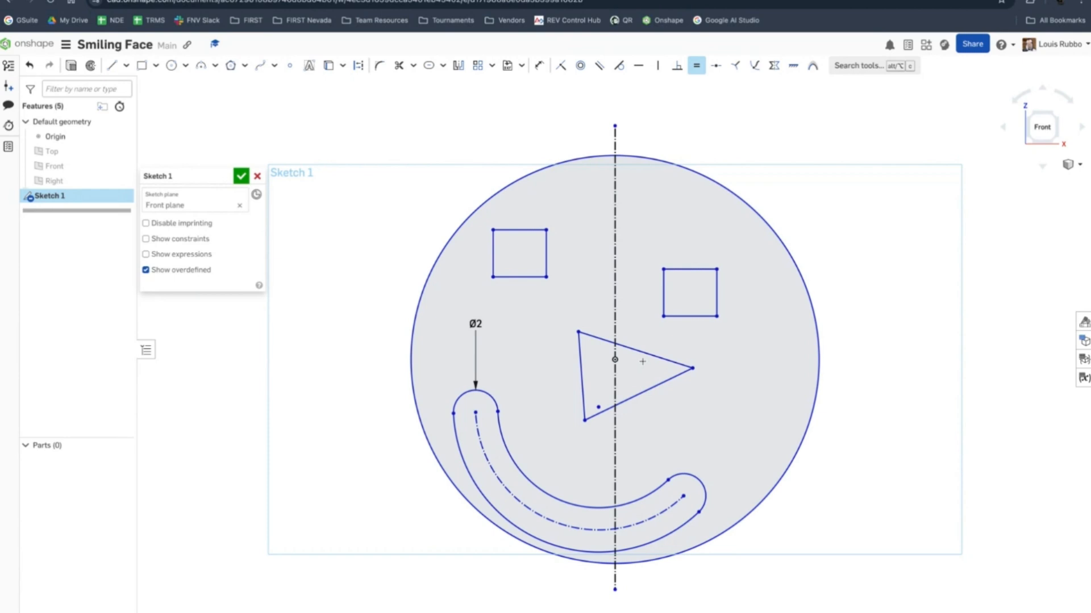
{"action": "left_click", "coordinate": [644, 394]}
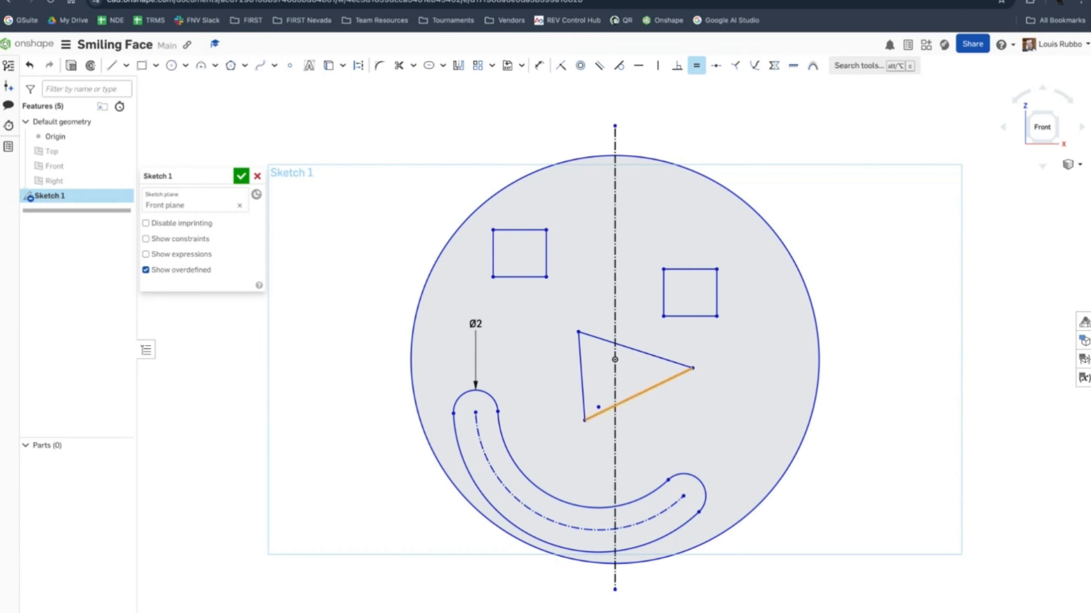
{"action": "left_click", "coordinate": [580, 383]}
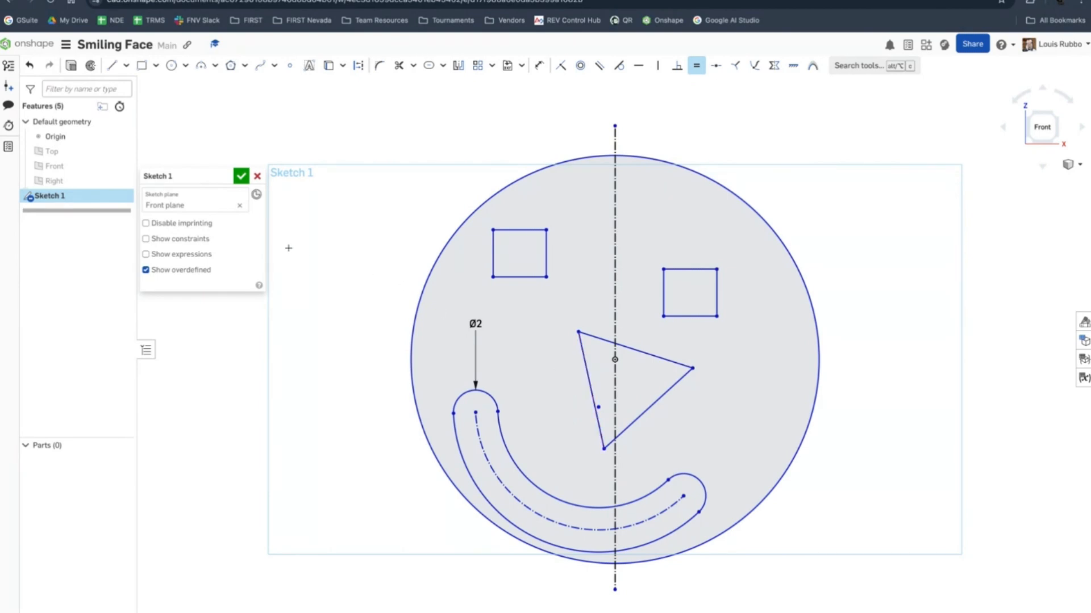
{"action": "left_click", "coordinate": [152, 243]}
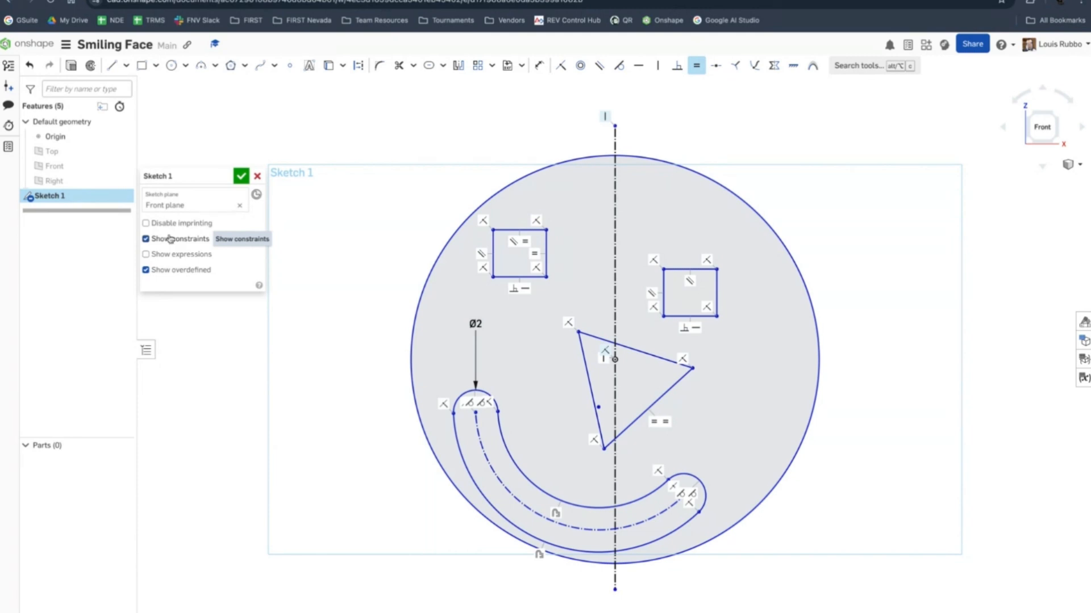
{"action": "left_click", "coordinate": [702, 74]}
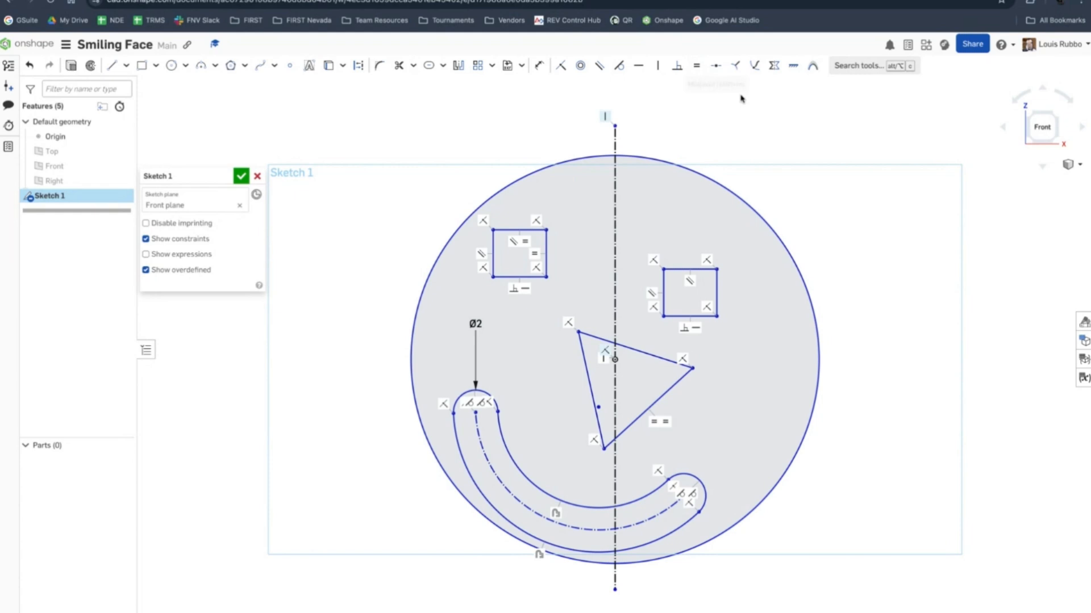
Try deleting the right eye's outer edge, and also the right eye together with the face circle, undoing each deletion
{"action": "left_click", "coordinate": [717, 291]}
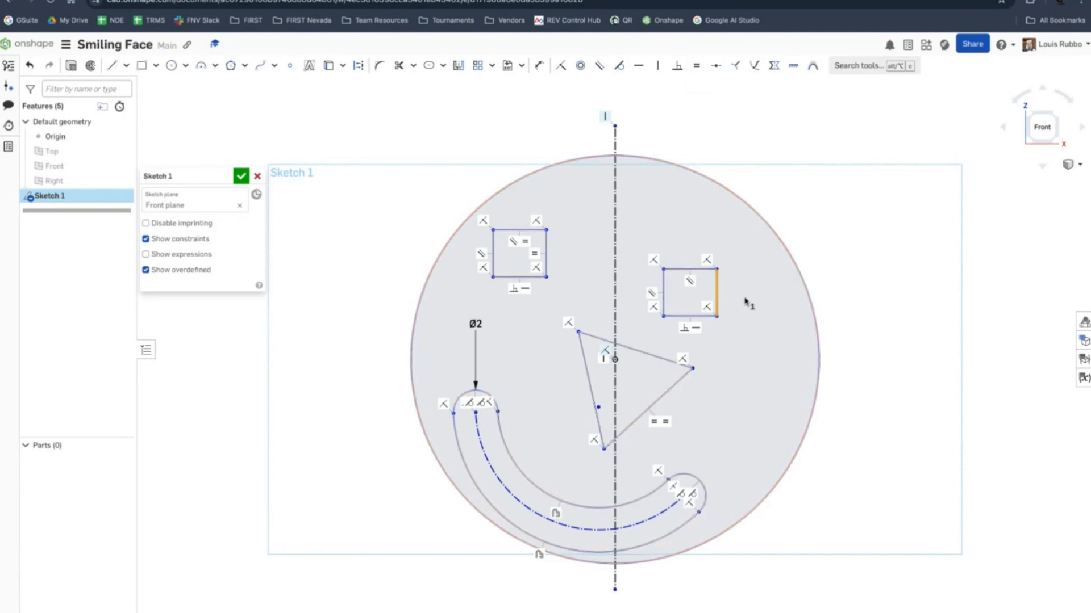
{"action": "key", "text": "Delete"}
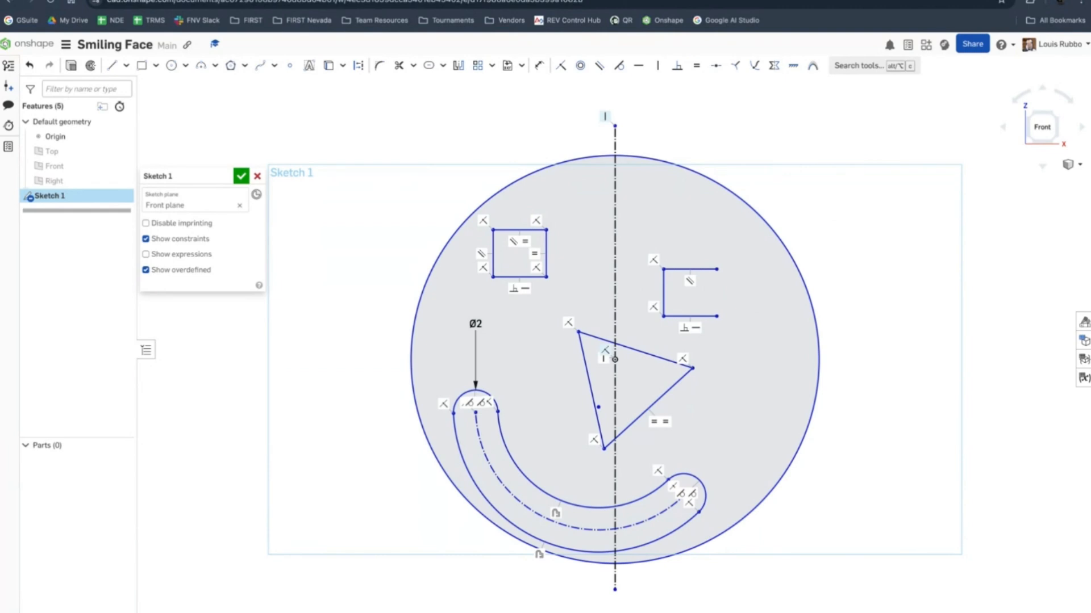
{"action": "key", "text": "ctrl+z"}
{"action": "left_click_drag", "start_coordinate": [810, 189], "coordinate": [651, 333]}
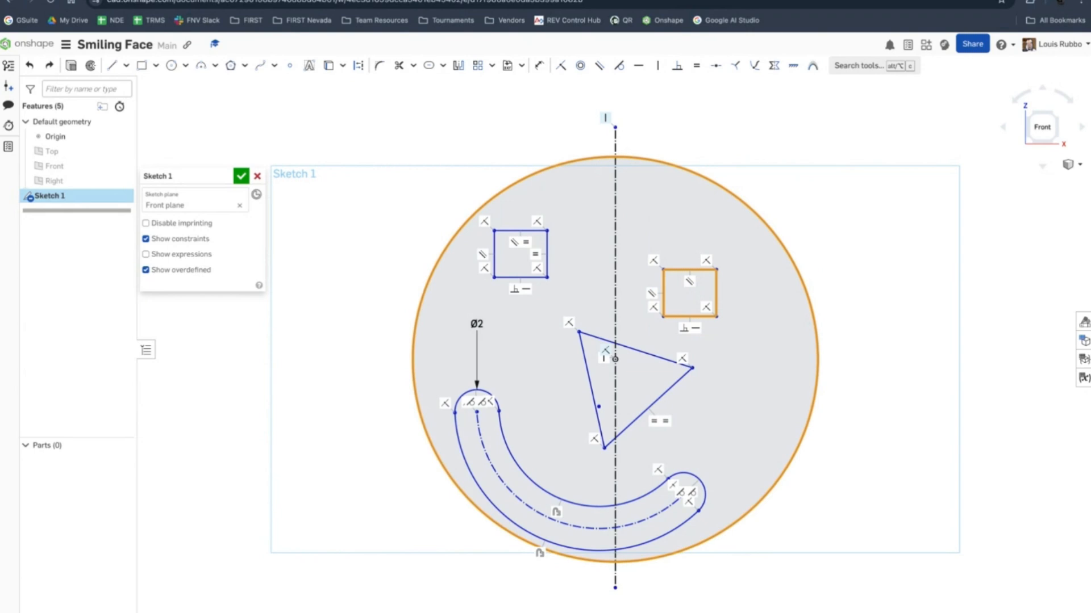
{"action": "key", "text": "Delete"}
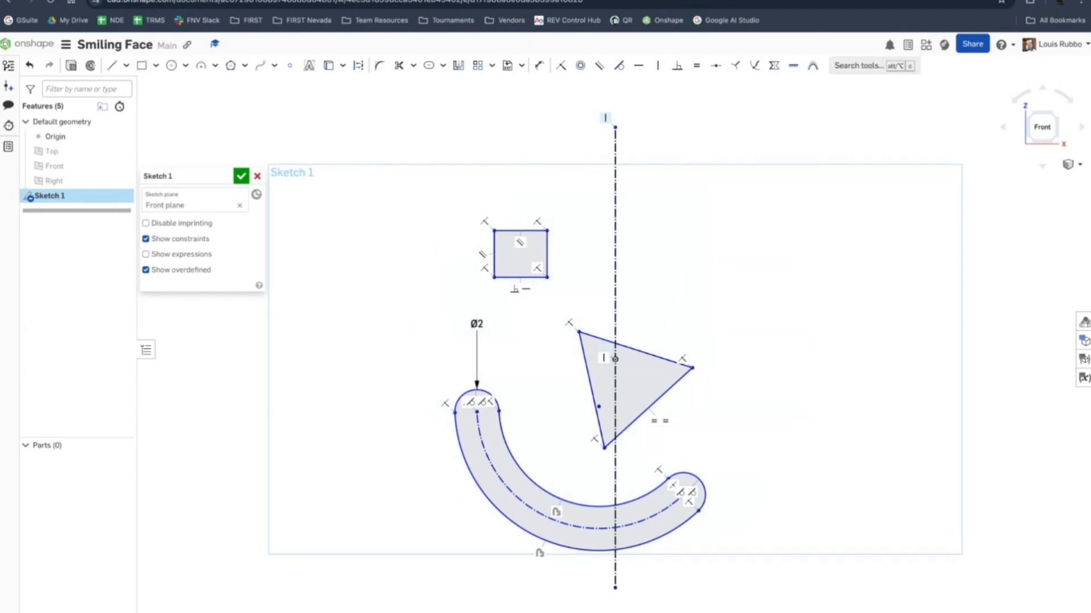
{"action": "key", "text": "ctrl+z"}
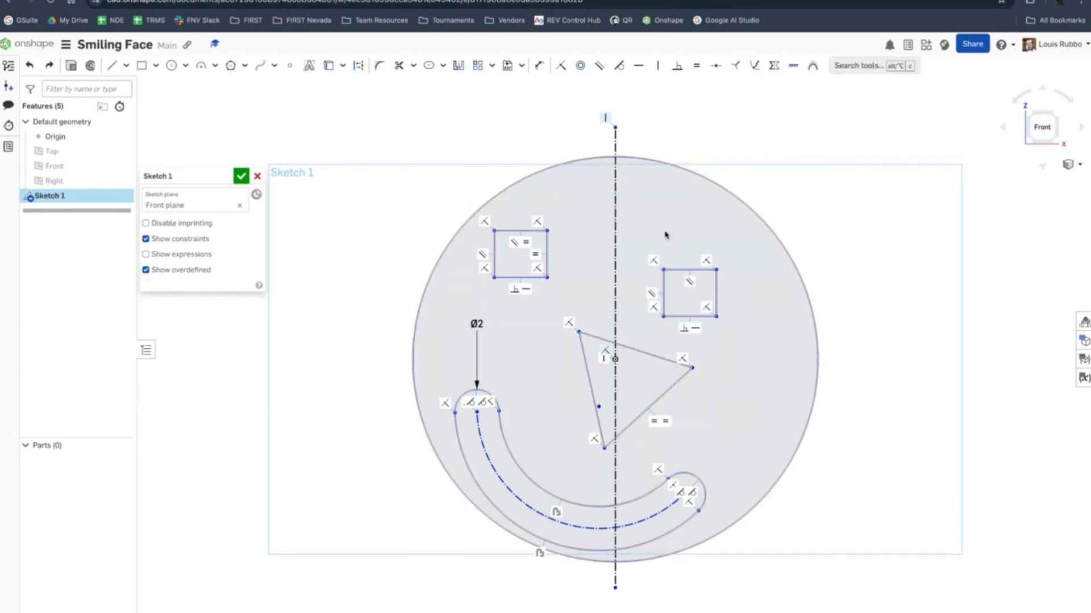
Try deleting only the right eye rectangle, and separately only the face circle, undoing each deletion
{"action": "mouse_move", "coordinate": [641, 240]}
{"action": "left_mouse_down"}
{"action": "mouse_move", "coordinate": [697, 319]}
{"action": "mouse_move", "coordinate": [740, 348]}
{"action": "mouse_move", "coordinate": [643, 244]}
{"action": "left_mouse_up"}
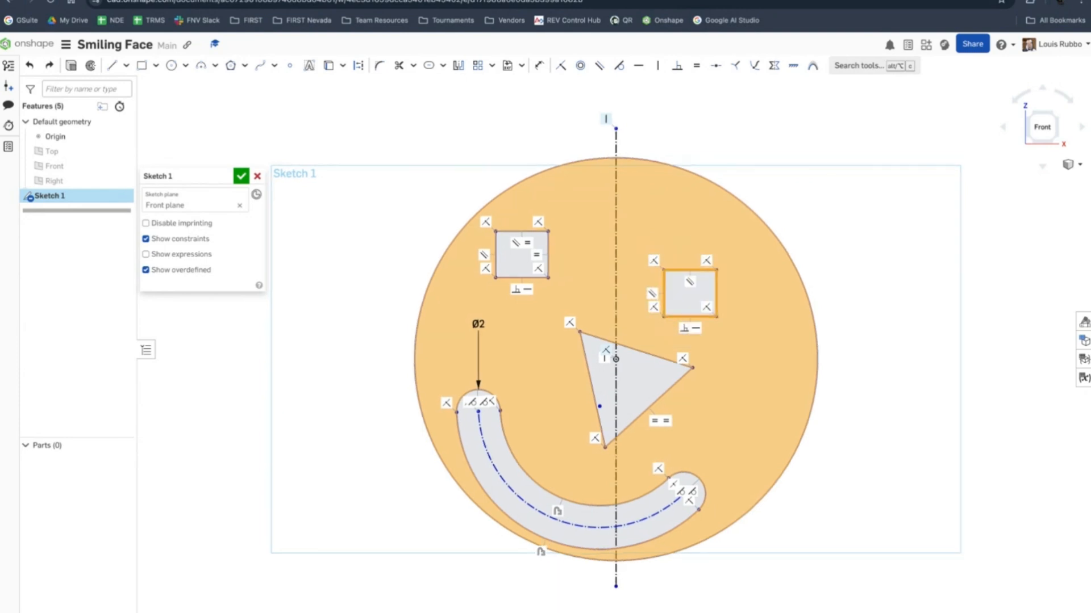
{"action": "key", "text": "Delete"}
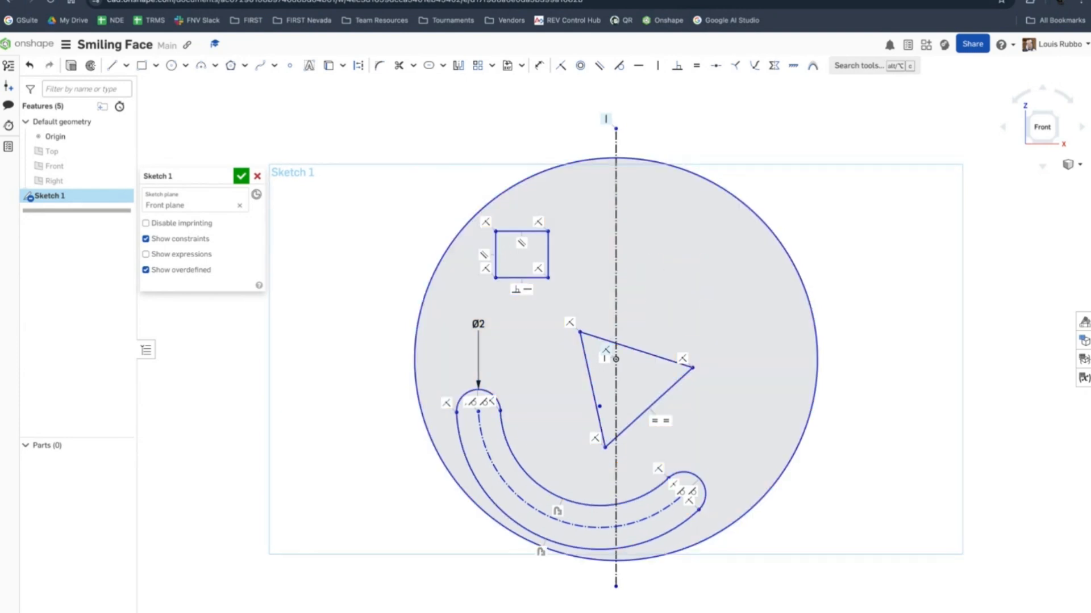
{"action": "key", "text": "ctrl+z"}
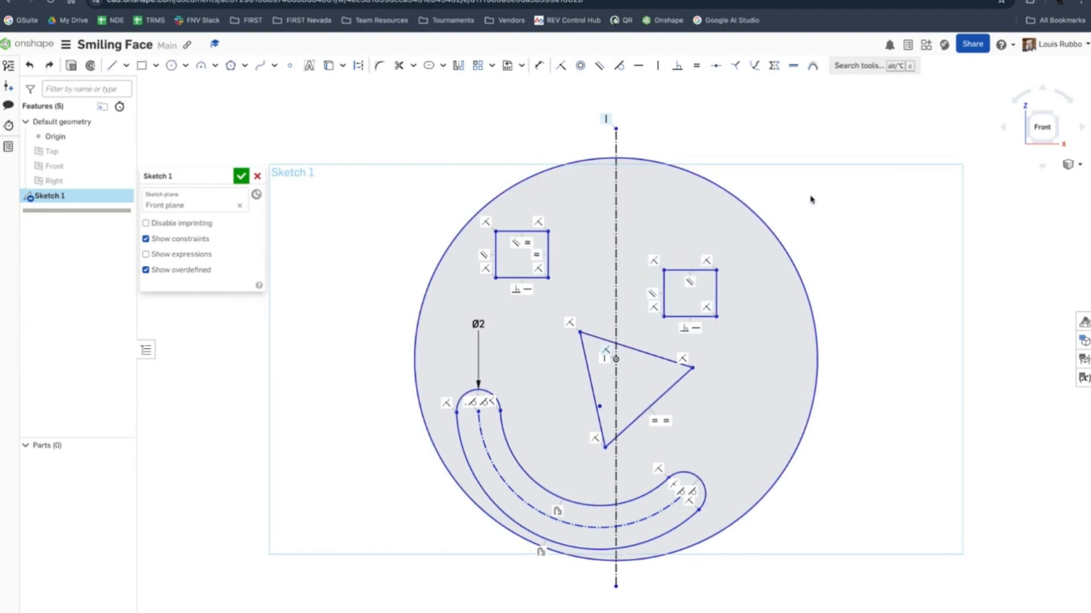
{"action": "left_click_drag", "start_coordinate": [811, 200], "coordinate": [763, 271]}
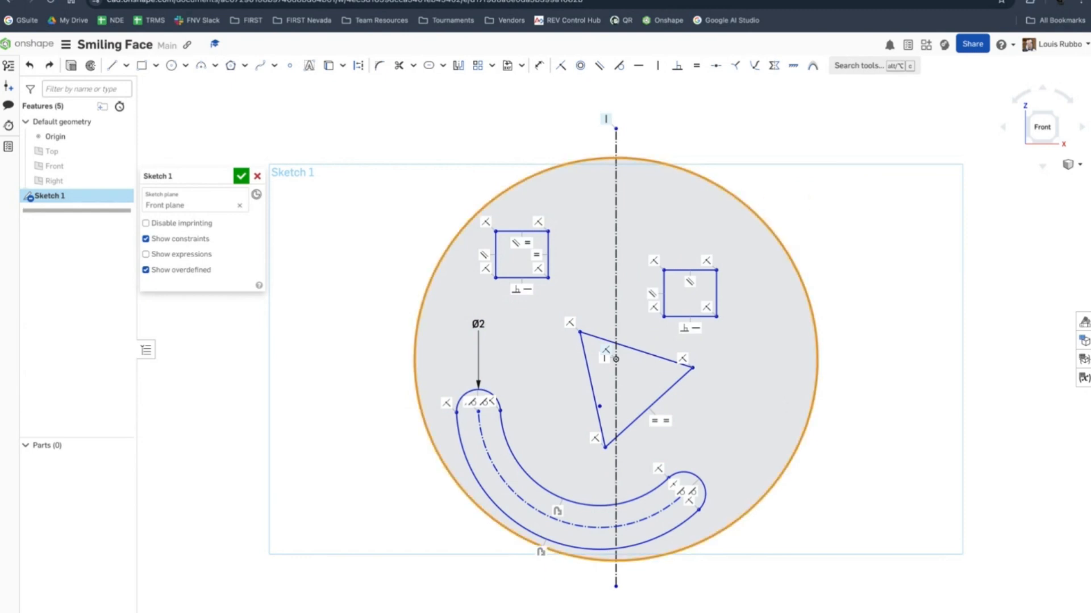
{"action": "key", "text": "Delete"}
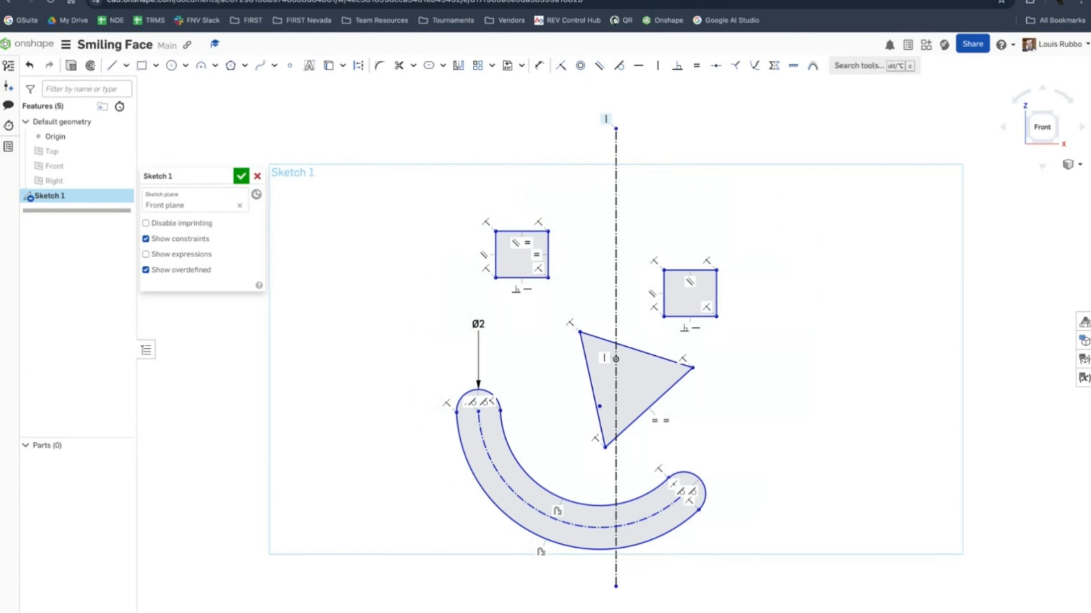
{"action": "key", "text": "ctrl+z"}
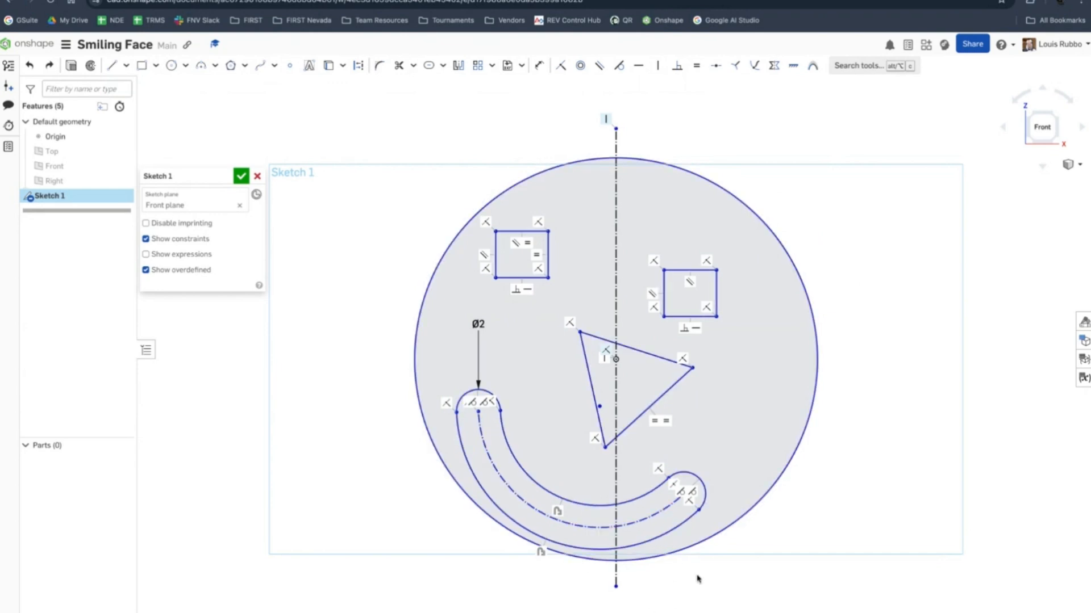
Try deleting the whole mouth slot, including its centreline arc and both end caps, and undo the deletion
{"action": "left_click_drag", "start_coordinate": [688, 536], "coordinate": [543, 475]}
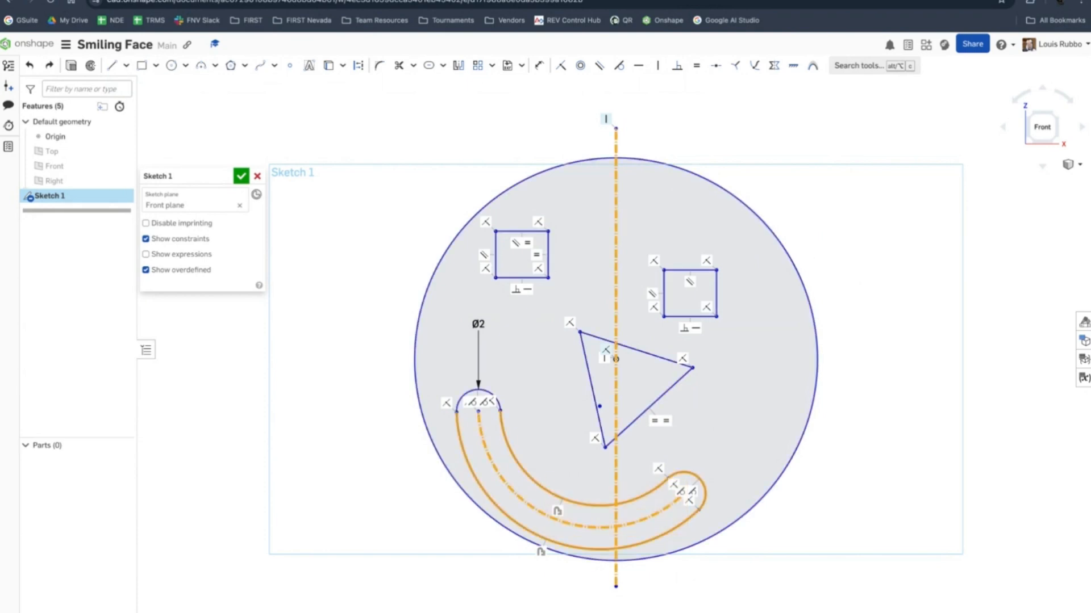
{"action": "left_click", "coordinate": [616, 471]}
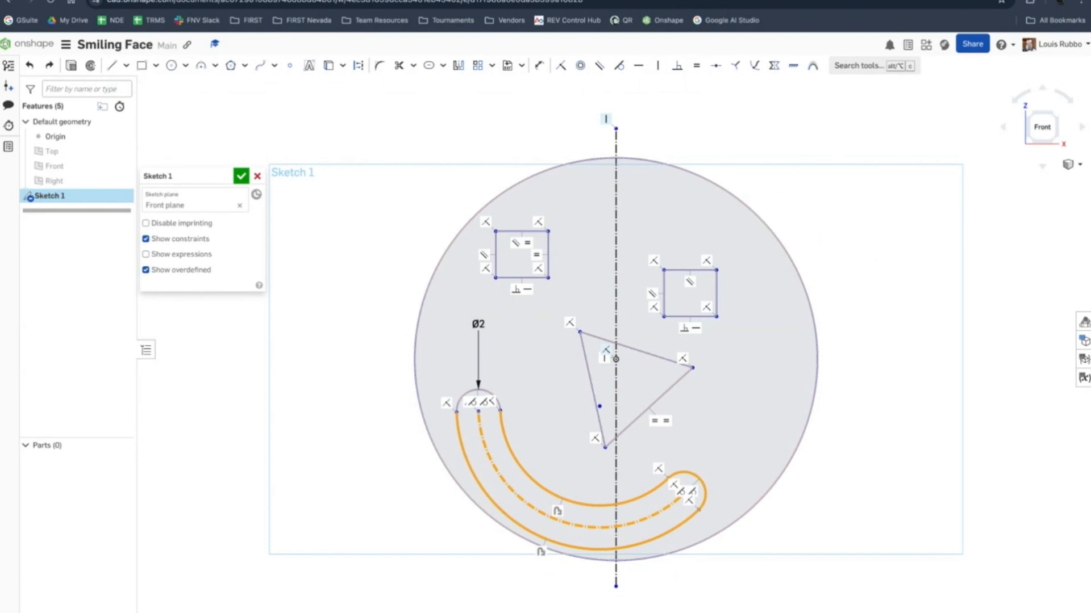
{"action": "left_click", "coordinate": [435, 540]}
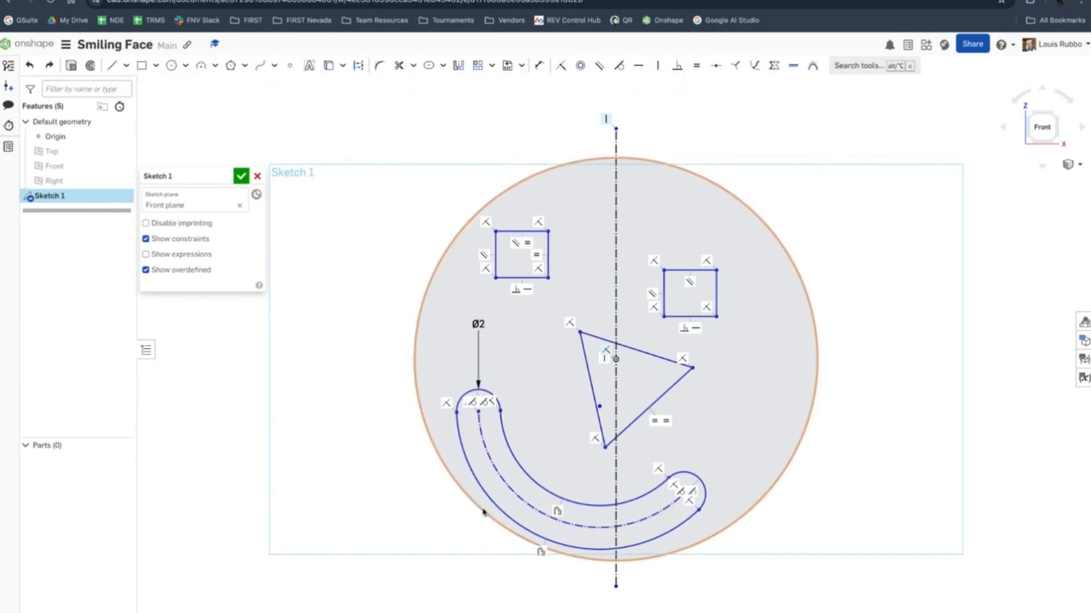
{"action": "left_click", "coordinate": [499, 510]}
{"action": "left_click", "coordinate": [517, 494]}
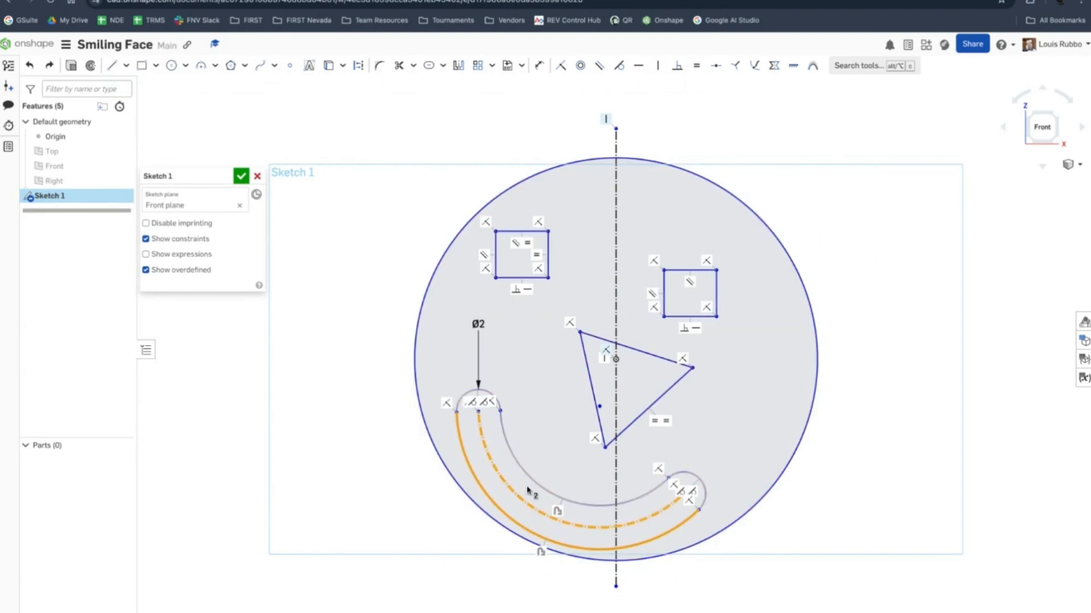
{"action": "left_click", "coordinate": [537, 486]}
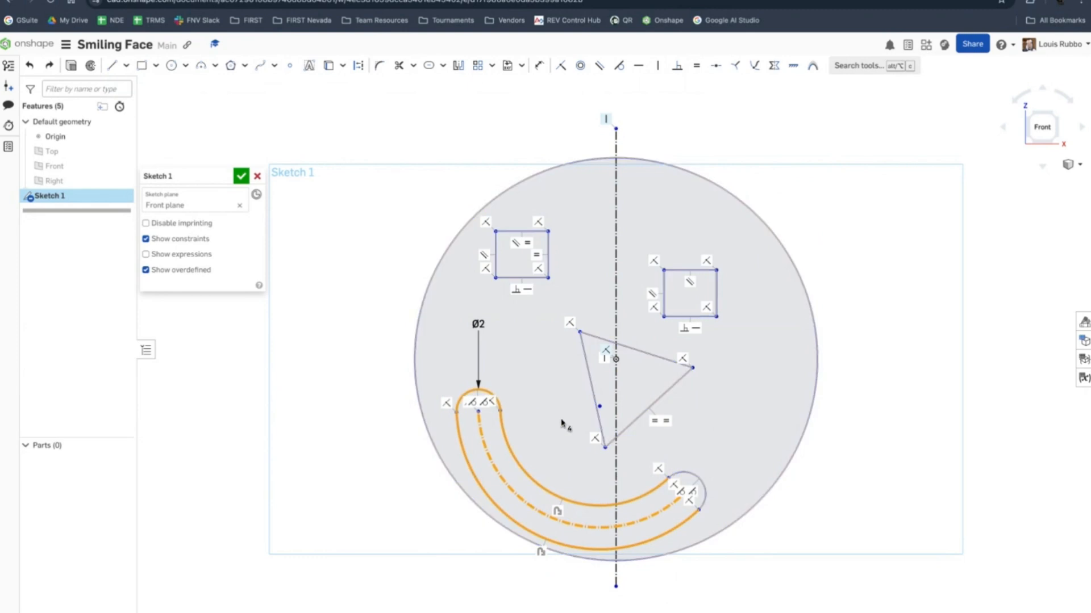
{"action": "left_click", "coordinate": [685, 475]}
{"action": "key", "text": "Delete"}
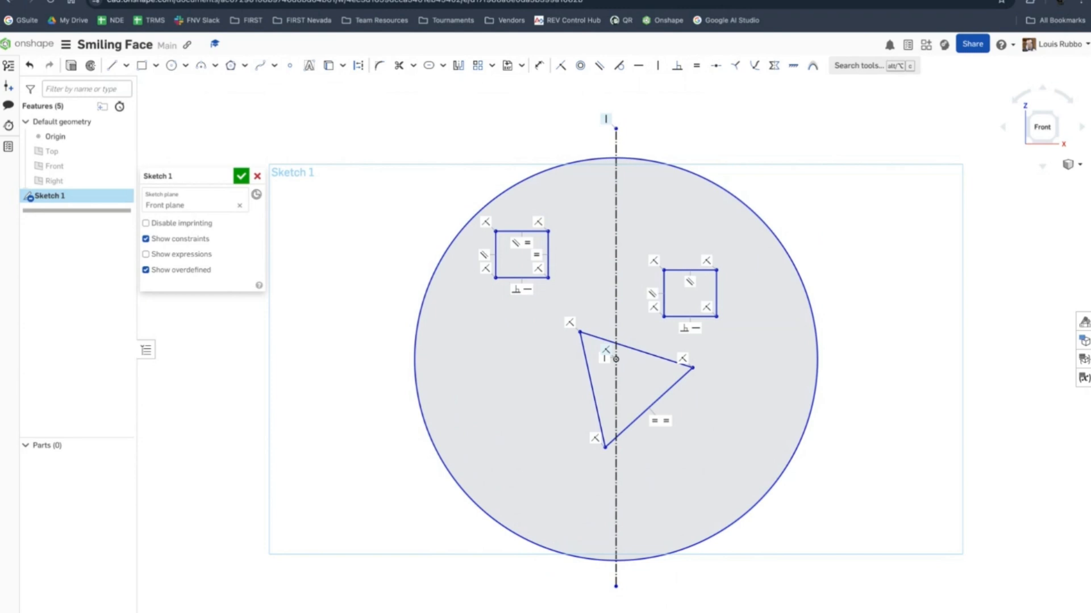
{"action": "key", "text": "ctrl+z"}
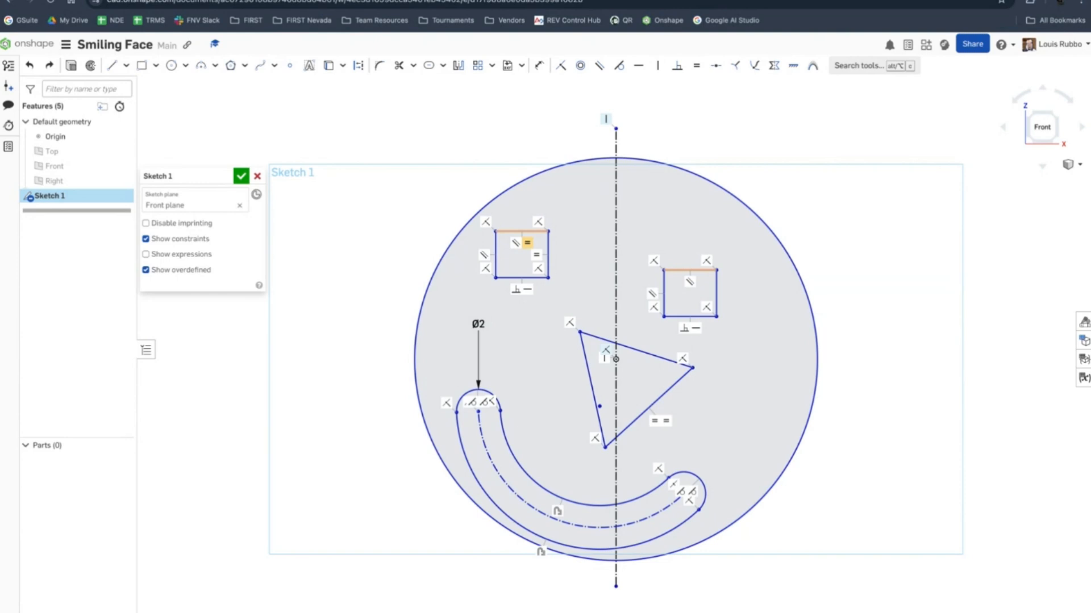
Hide the sketch constraints and make the nose triangle's upper-left vertex coincident with the vertical centreline
{"action": "left_click", "coordinate": [146, 239]}
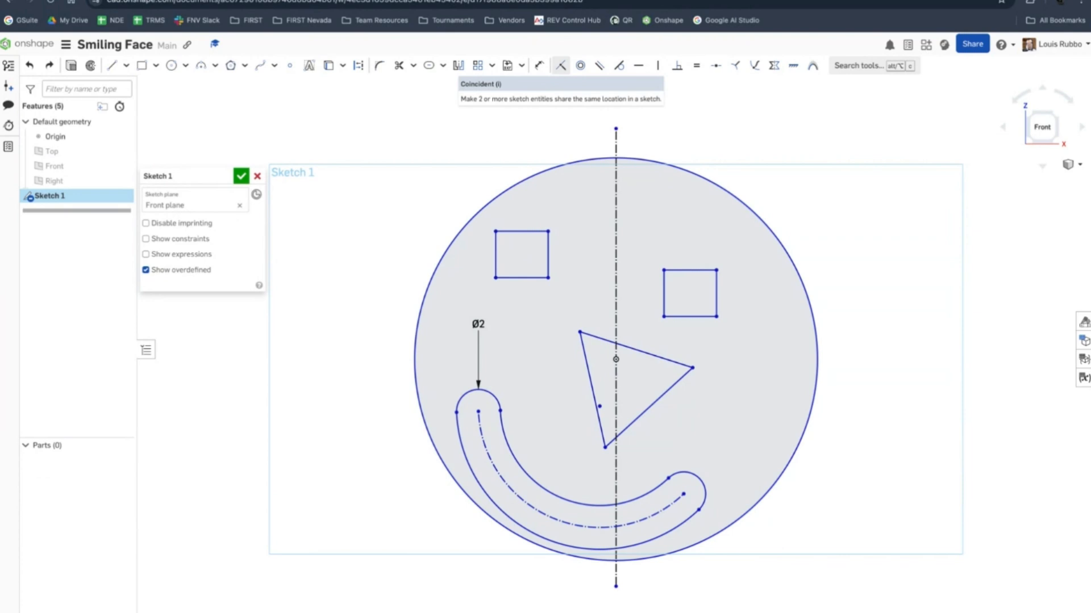
{"action": "left_click", "coordinate": [560, 65]}
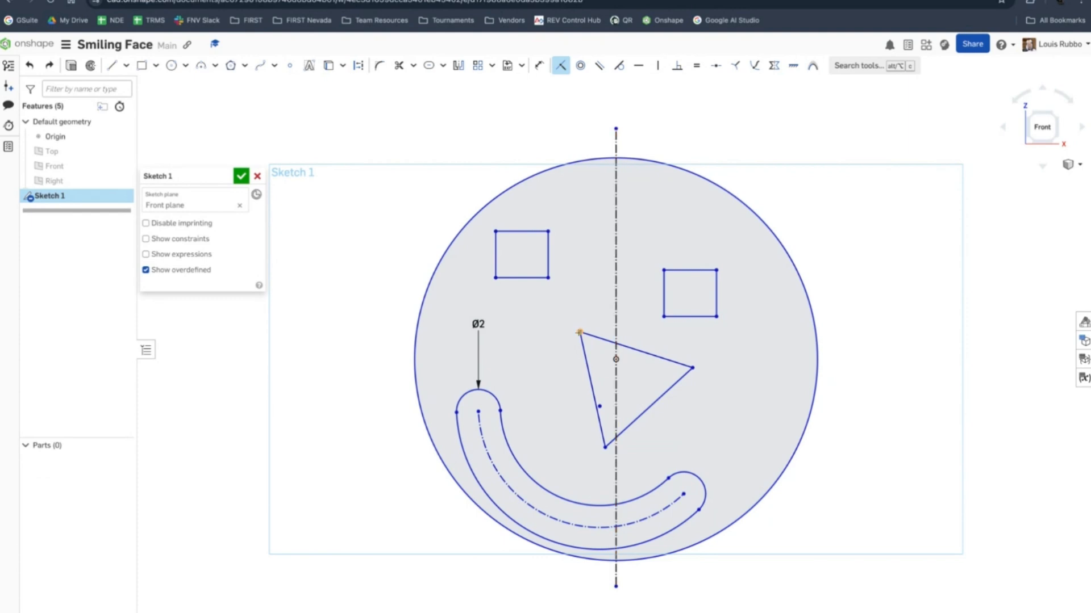
{"action": "left_click", "coordinate": [615, 359]}
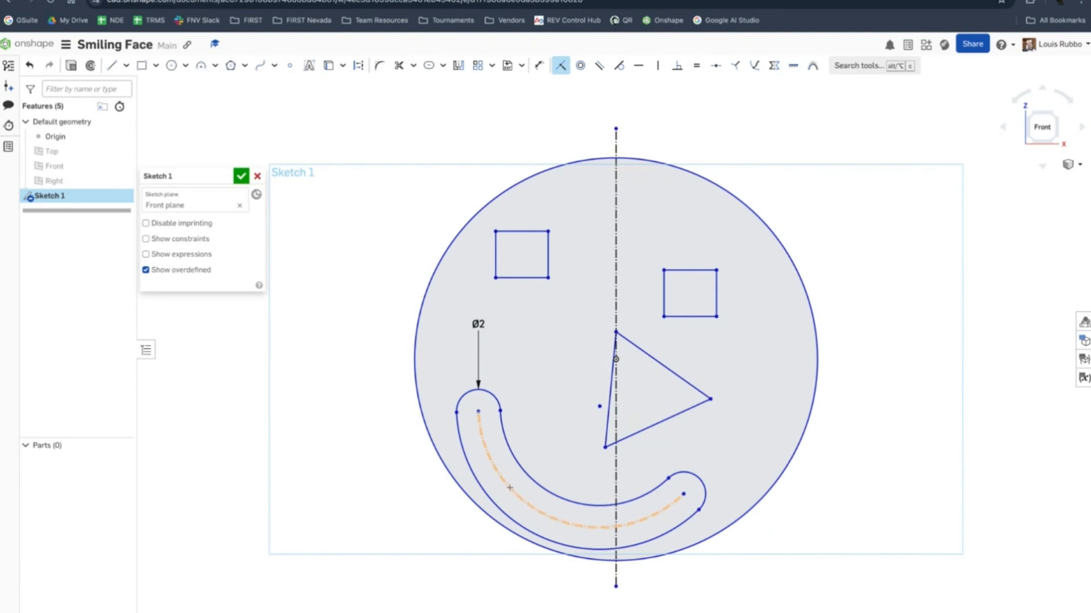
Make the centre point of the mouth slot's arcs coincident with the origin at the face circle's centre
{"action": "left_click", "coordinate": [600, 406]}
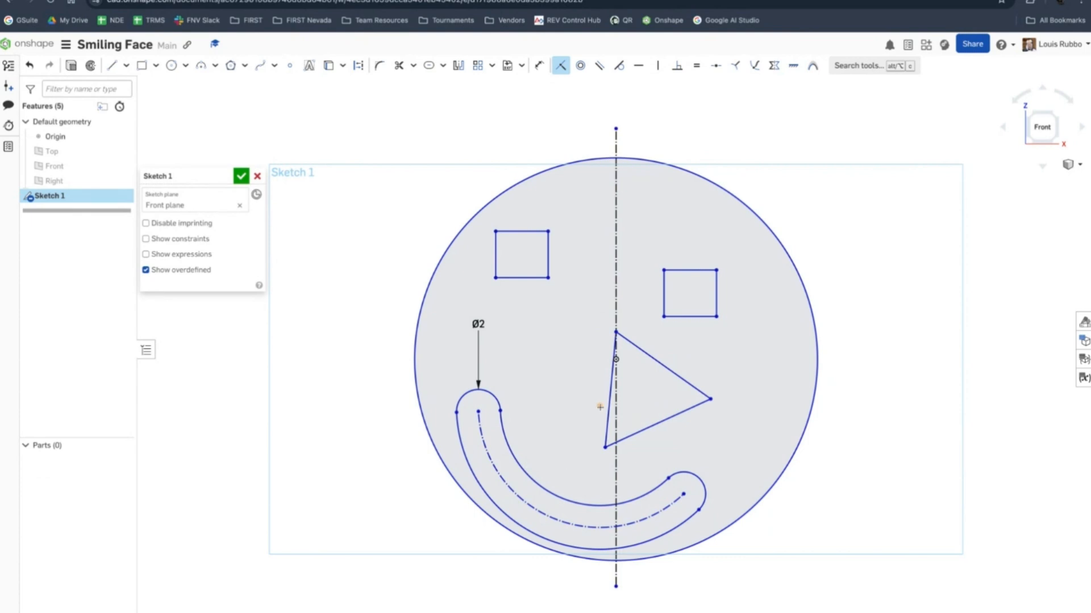
{"action": "key", "text": "q"}
{"action": "left_click", "coordinate": [615, 359]}
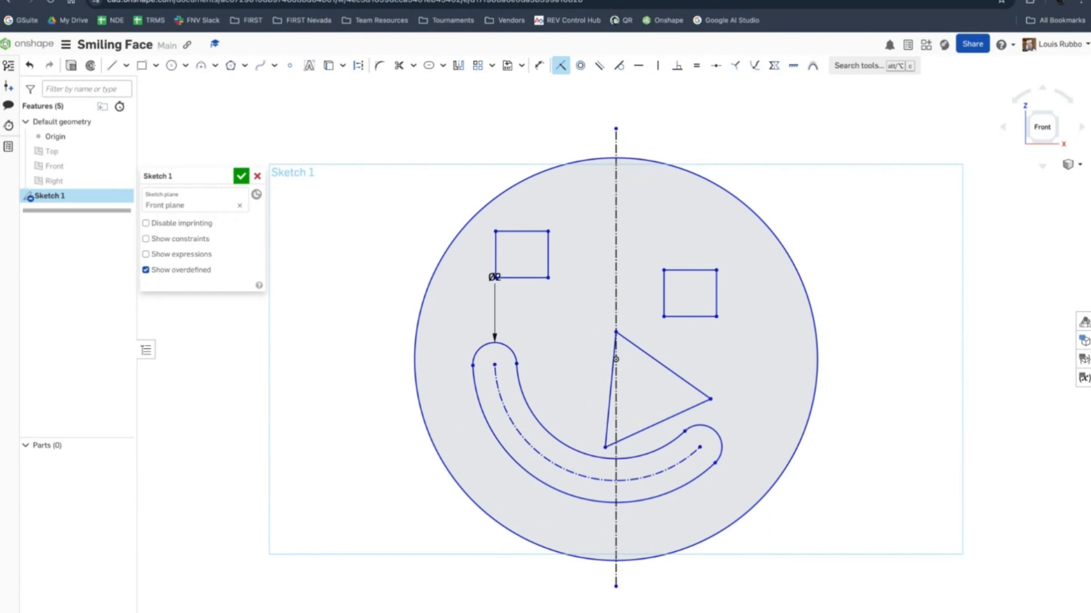
{"action": "scroll", "coordinate": [794, 419], "scroll_direction": "down", "scroll_amount": 3}
{"action": "scroll", "coordinate": [793, 419], "scroll_direction": "down", "scroll_amount": 1}
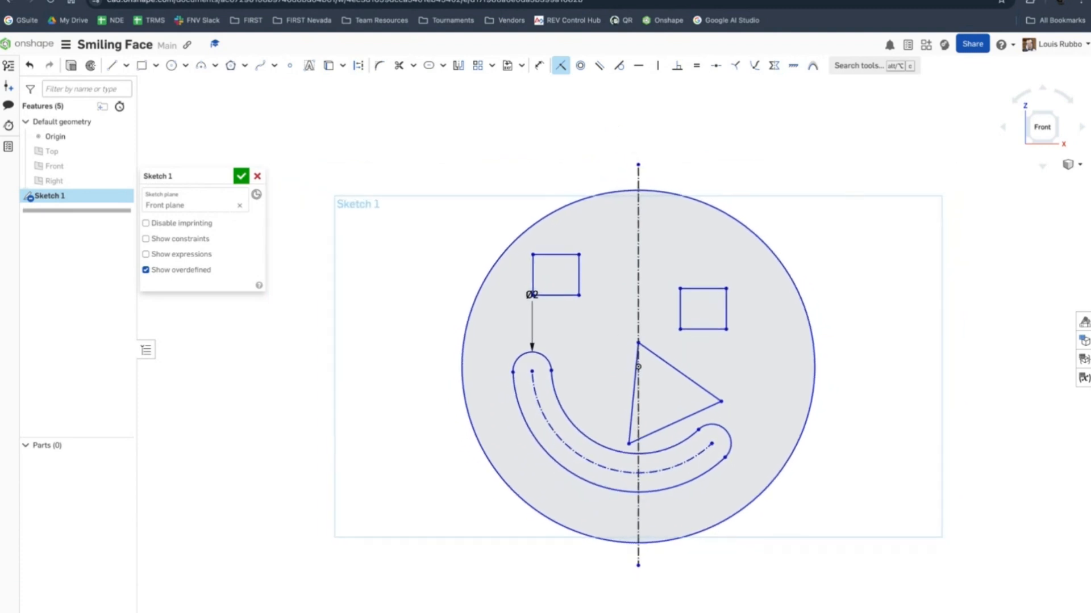
{"action": "scroll", "coordinate": [791, 415], "scroll_direction": "up", "scroll_amount": 3}
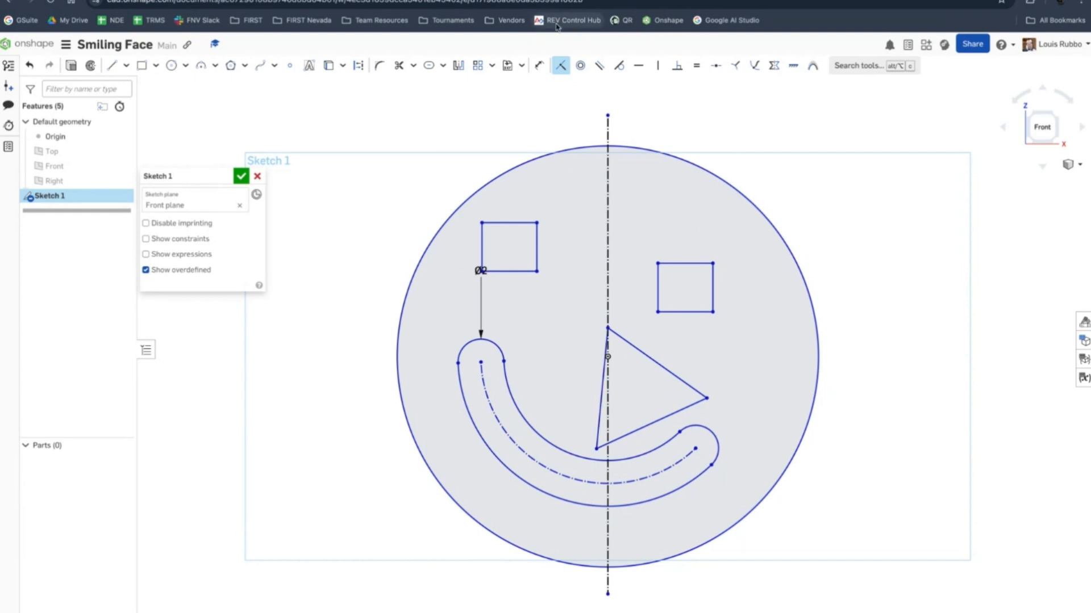
{"action": "left_click", "coordinate": [563, 70]}
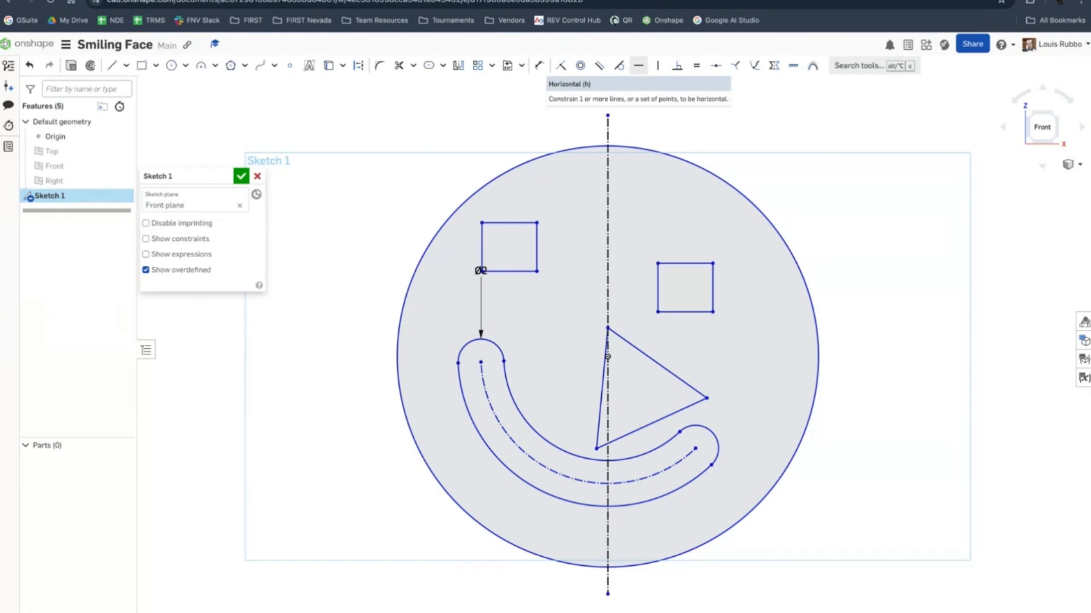
Apply a Horizontal constraint between the two eyes' lower inner corners so the rectangles line up
{"action": "left_click", "coordinate": [638, 66]}
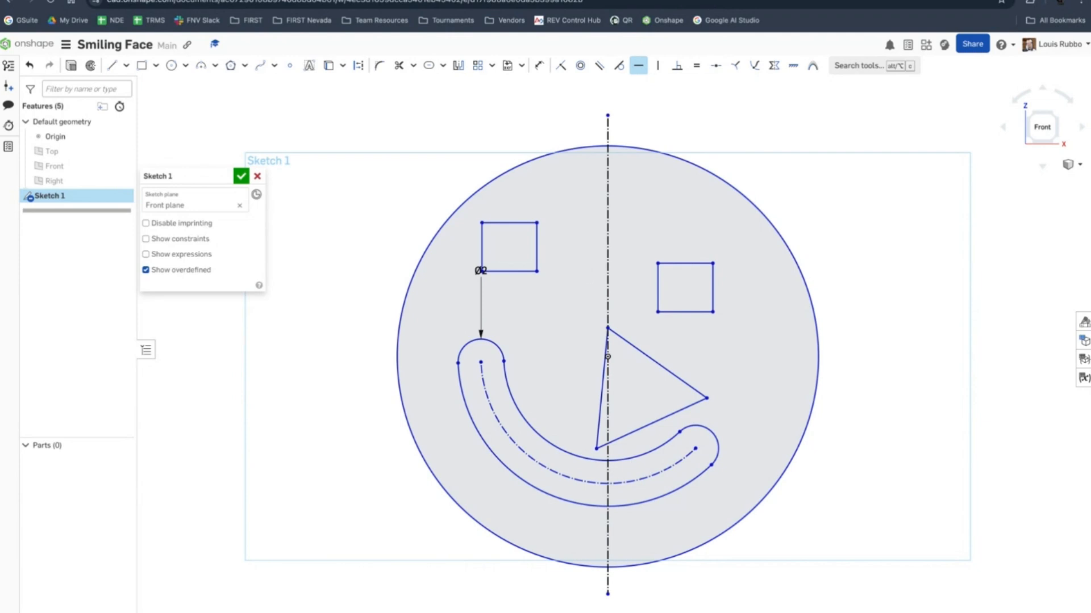
{"action": "left_click", "coordinate": [536, 271]}
{"action": "left_click", "coordinate": [657, 312]}
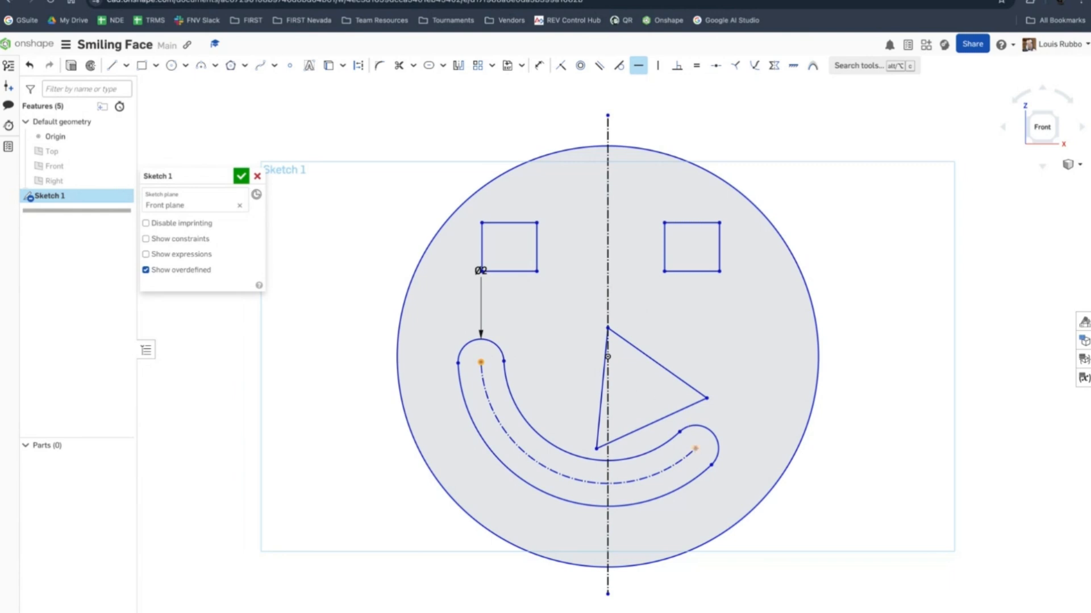
Apply Horizontal constraints between the mouth slot's two end centres and to the nose triangle's lower edge
{"action": "left_click", "coordinate": [695, 449]}
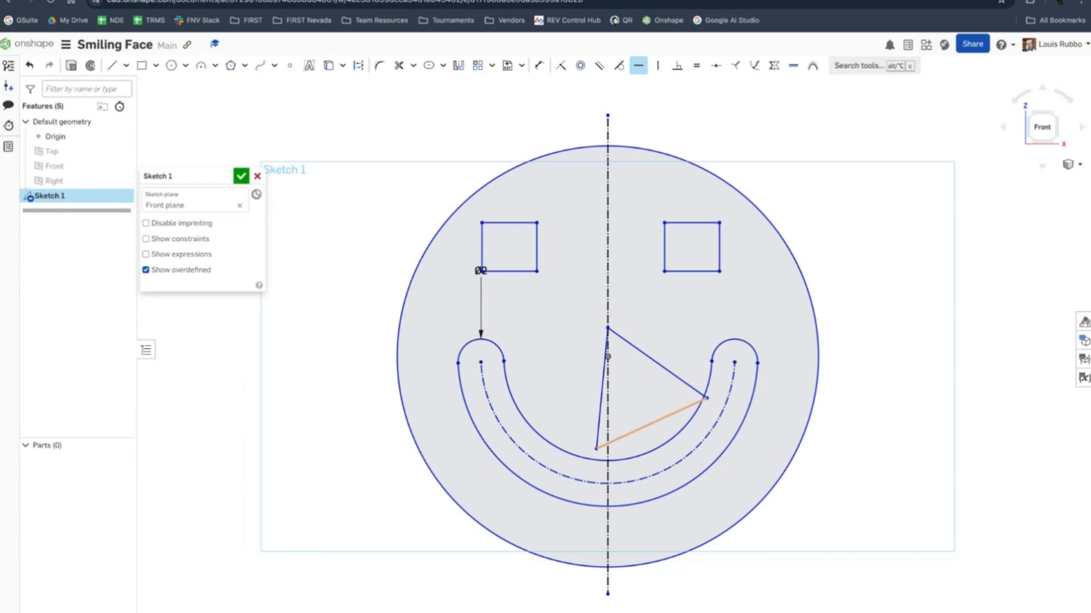
{"action": "left_click", "coordinate": [652, 424]}
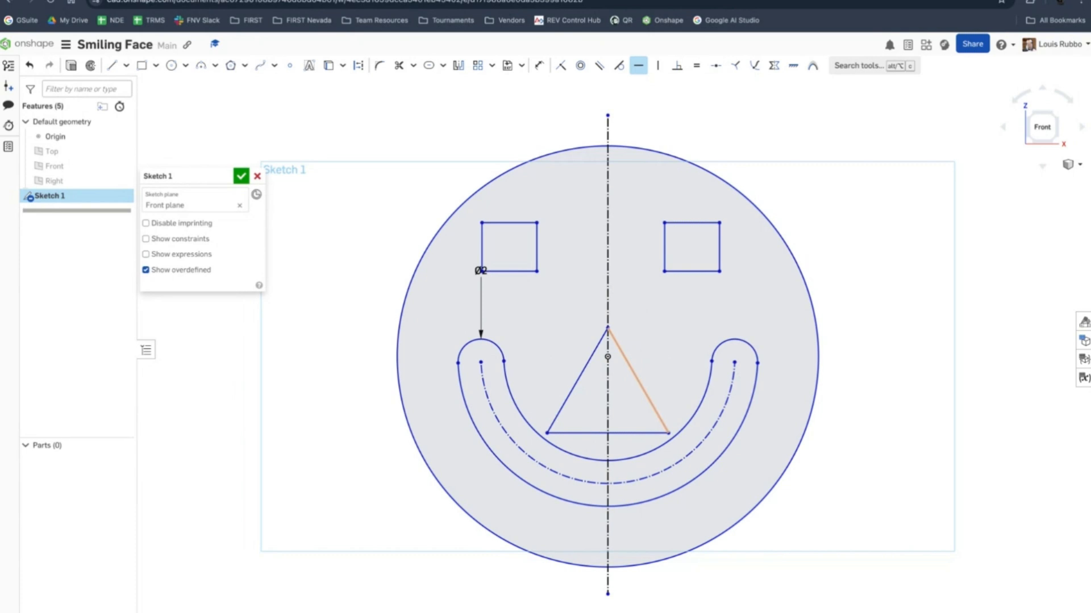
{"action": "scroll", "coordinate": [661, 420], "scroll_direction": "up", "scroll_amount": 1}
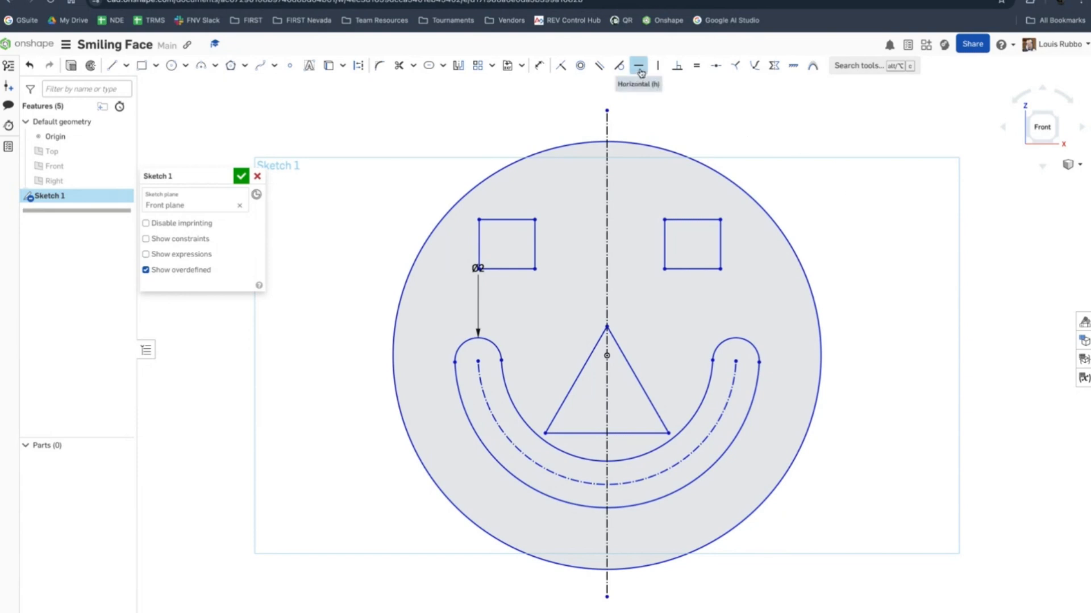
{"action": "key", "text": "Escape"}
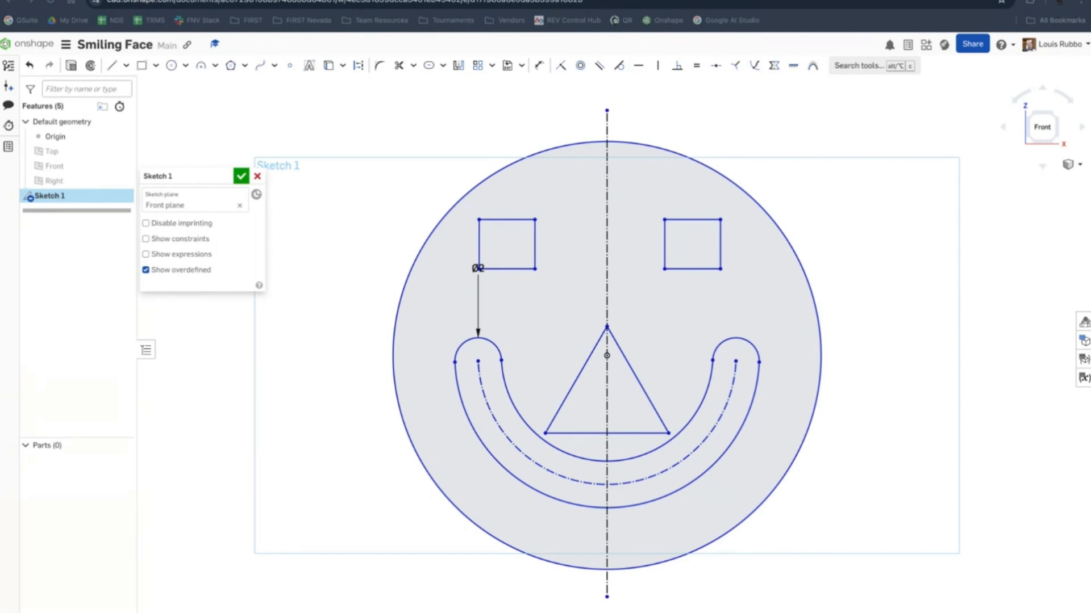
Try a Horizontal constraint between the nose's apex and the right eye's lower inner corner, and undo it
{"action": "left_click", "coordinate": [639, 65]}
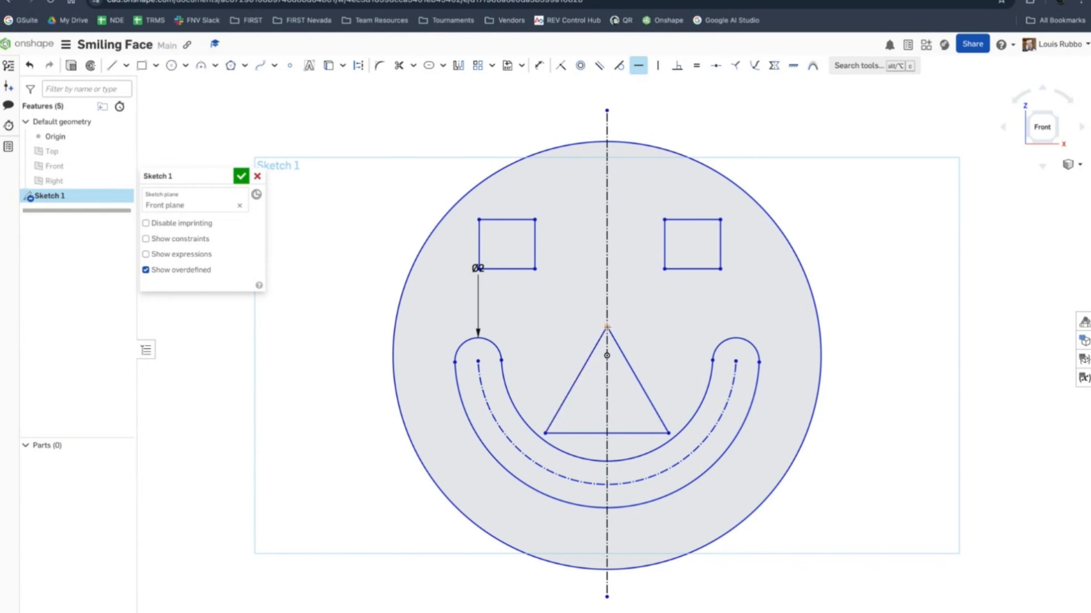
{"action": "left_click", "coordinate": [607, 327]}
{"action": "left_click", "coordinate": [664, 269]}
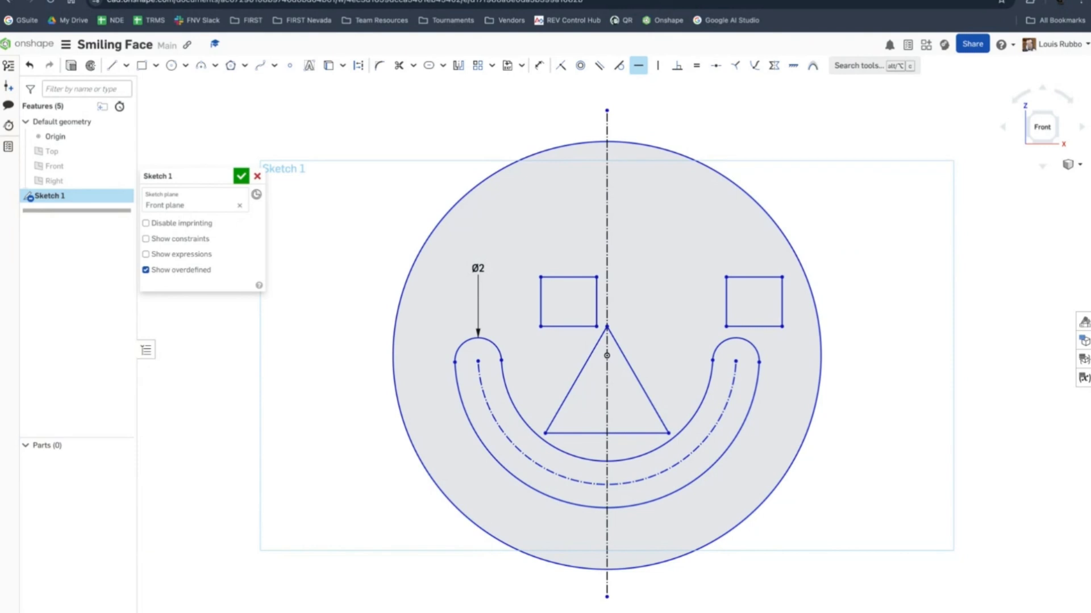
{"action": "left_click", "coordinate": [639, 67]}
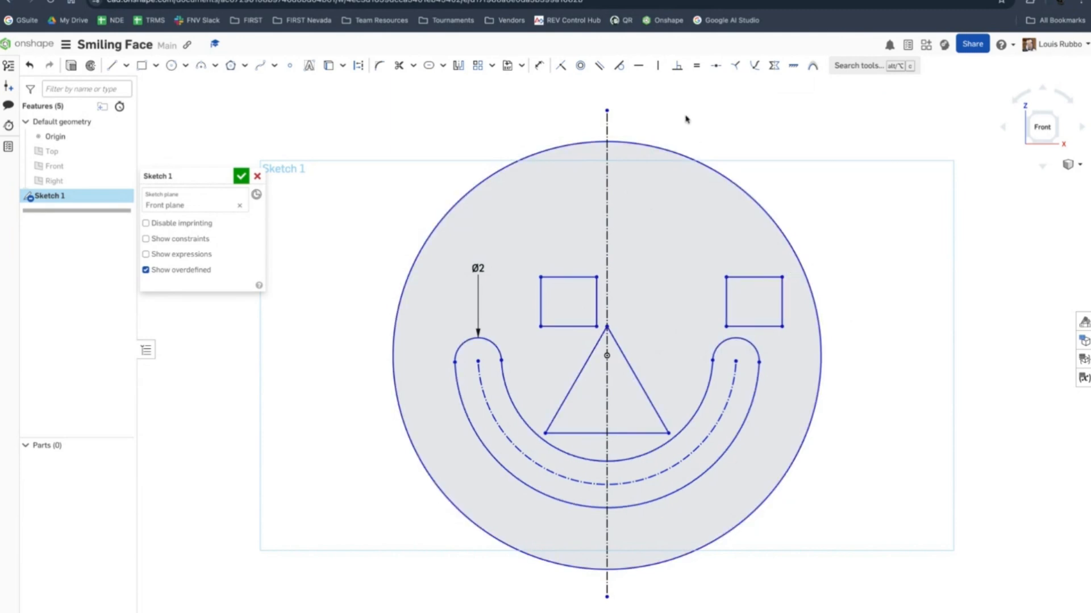
{"action": "key", "text": "super+z"}
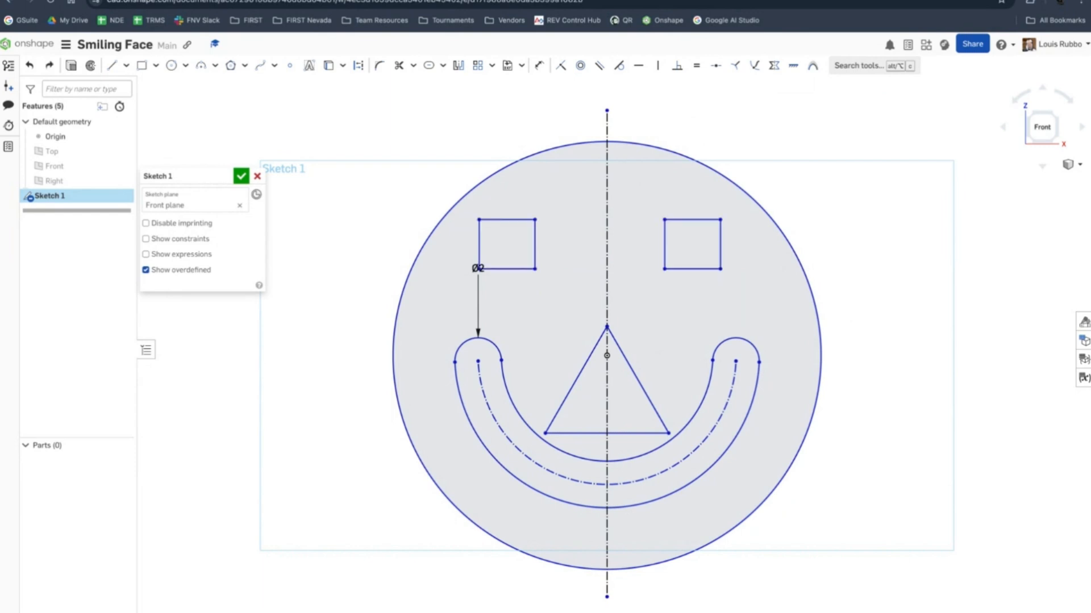
Align the right eye's lower inner corner with the nose triangle's apex using a Horizontal constraint
{"action": "left_click", "coordinate": [638, 65]}
{"action": "left_click", "coordinate": [664, 269]}
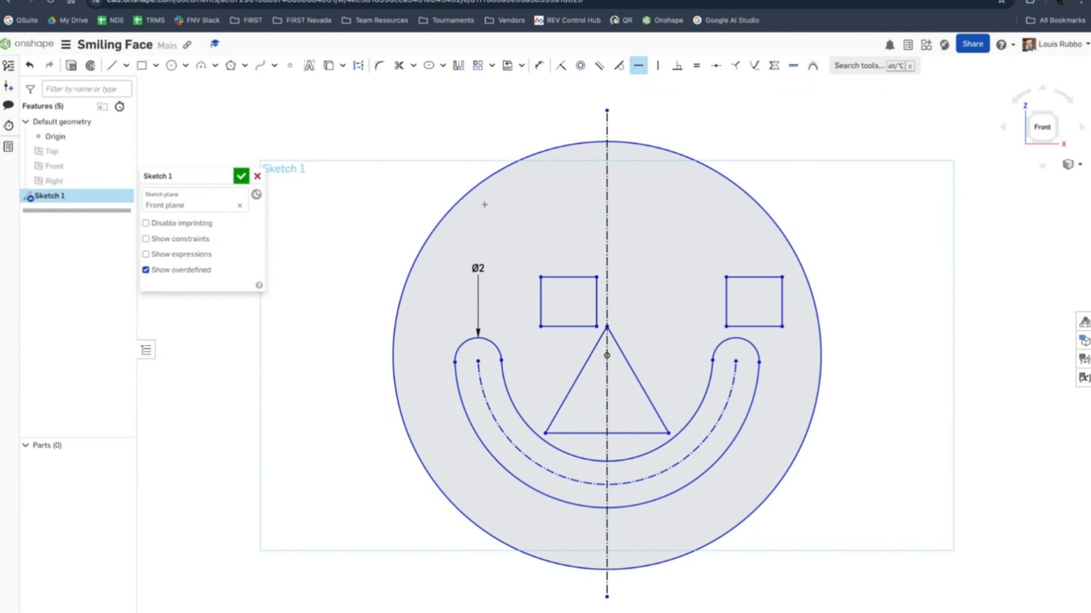
{"action": "left_click", "coordinate": [638, 65]}
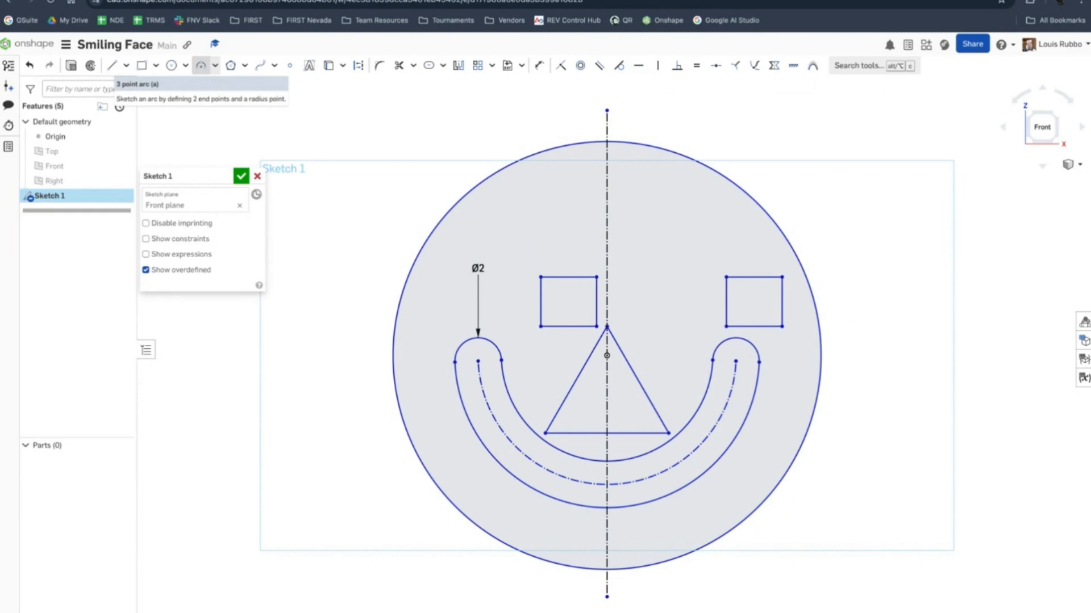
Sketch a downward-bulging three-point arc with a radius of about 3.75 outside the face, at its lower left
{"action": "left_click", "coordinate": [201, 65]}
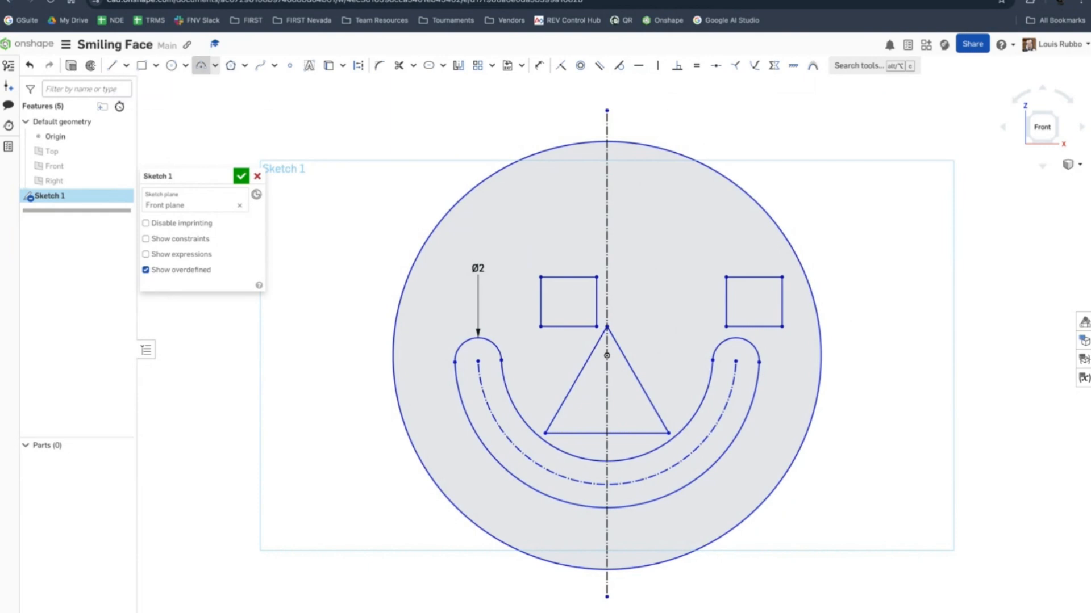
{"action": "left_click", "coordinate": [181, 473]}
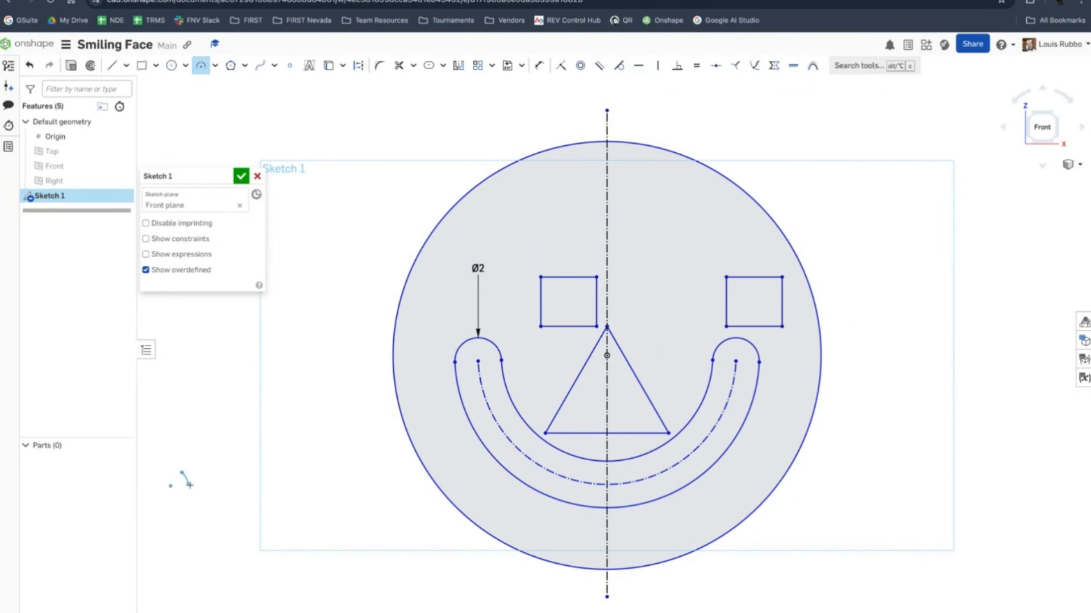
{"action": "left_click", "coordinate": [353, 499]}
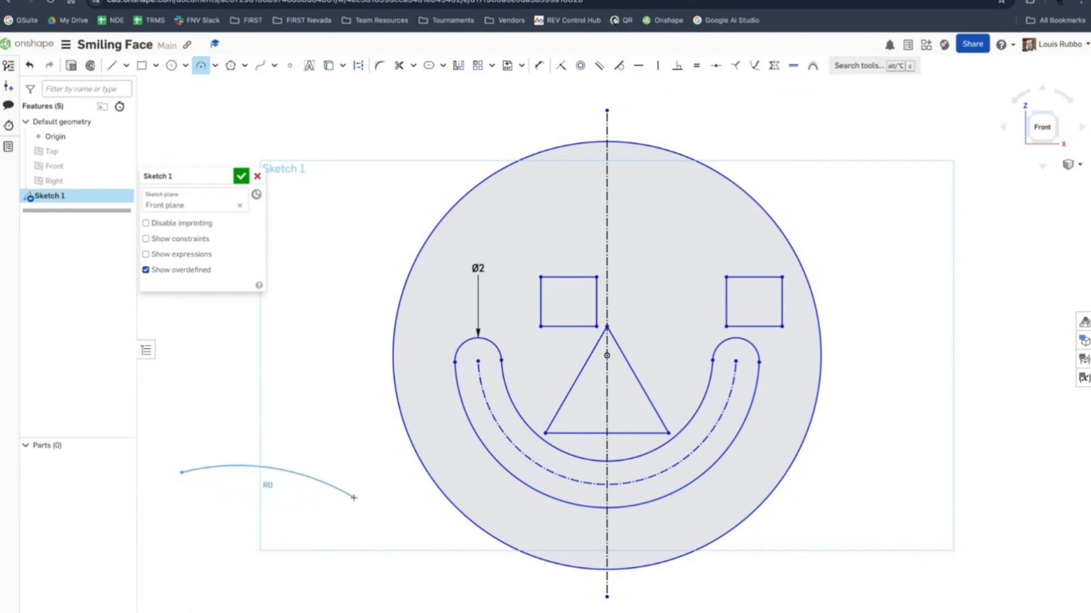
{"action": "left_click", "coordinate": [253, 578]}
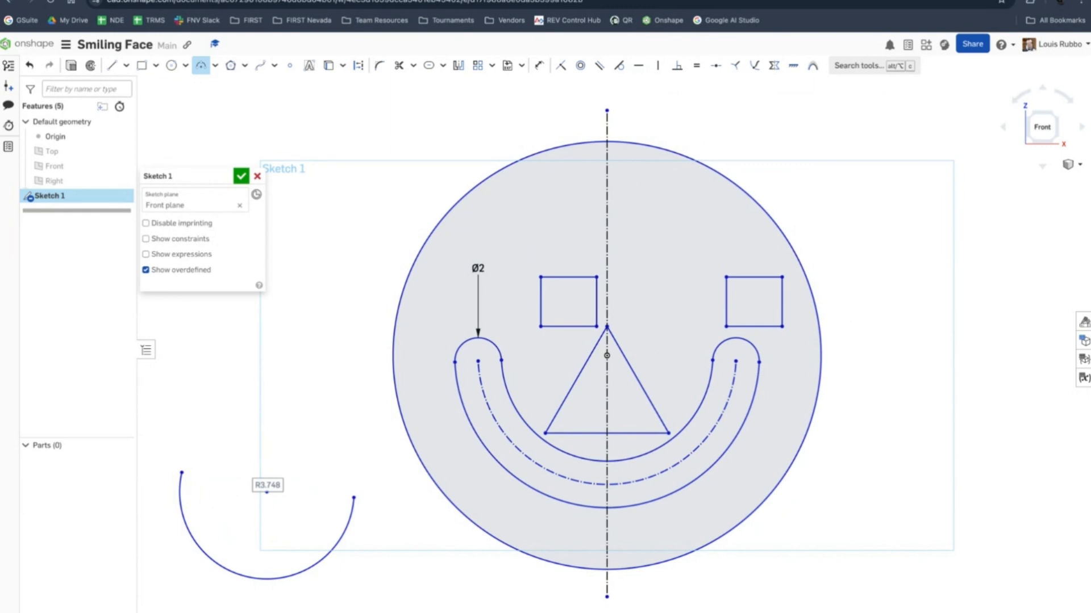
{"action": "left_click", "coordinate": [358, 67]}
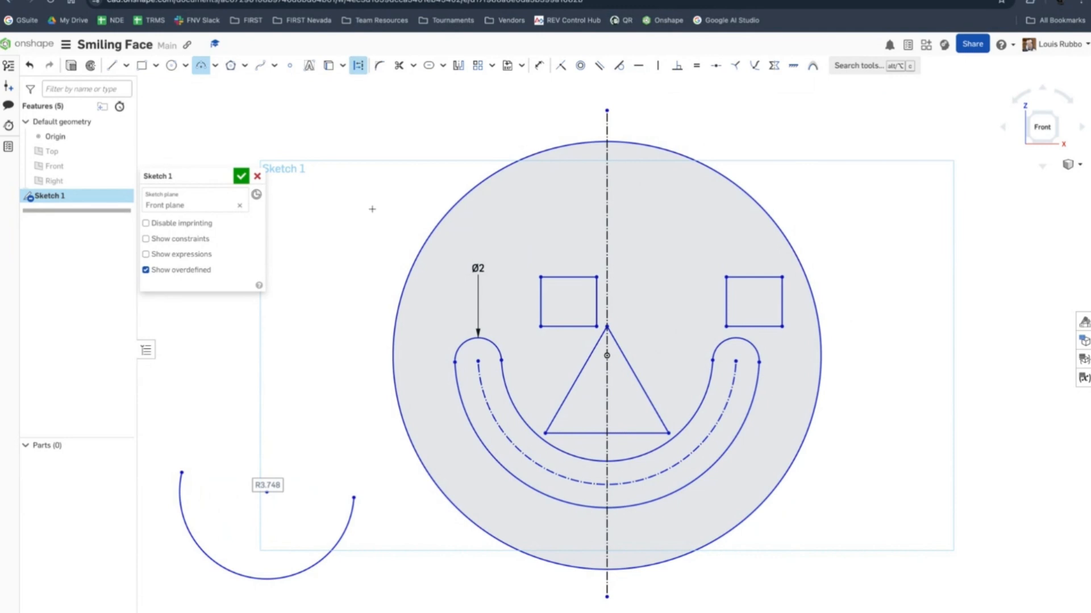
{"action": "left_click", "coordinate": [327, 550]}
{"action": "left_click", "coordinate": [314, 409]}
{"action": "key", "text": "q"}
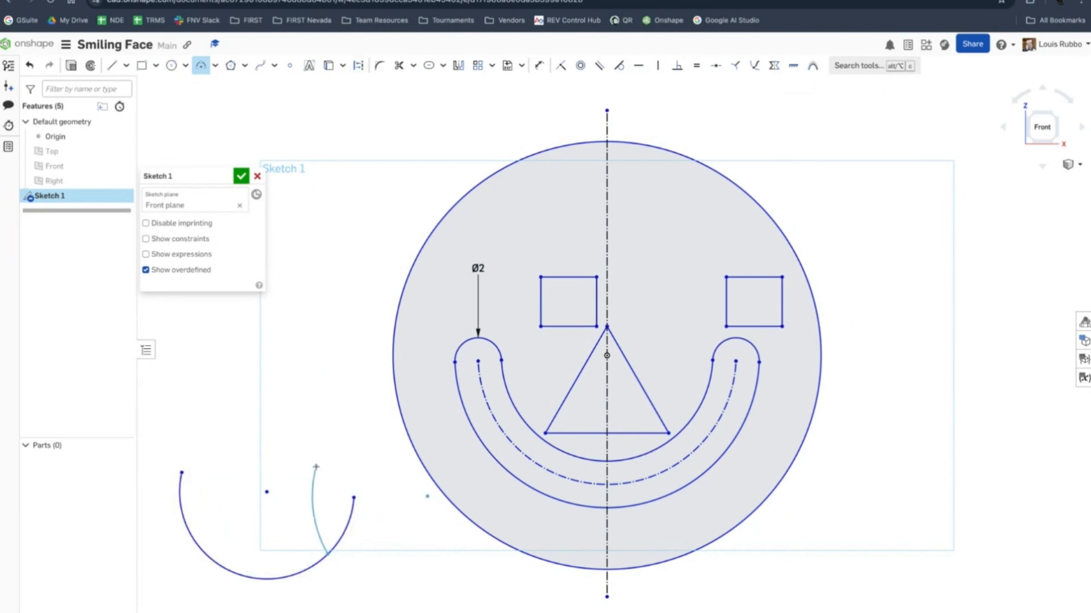
{"action": "key", "text": "Escape"}
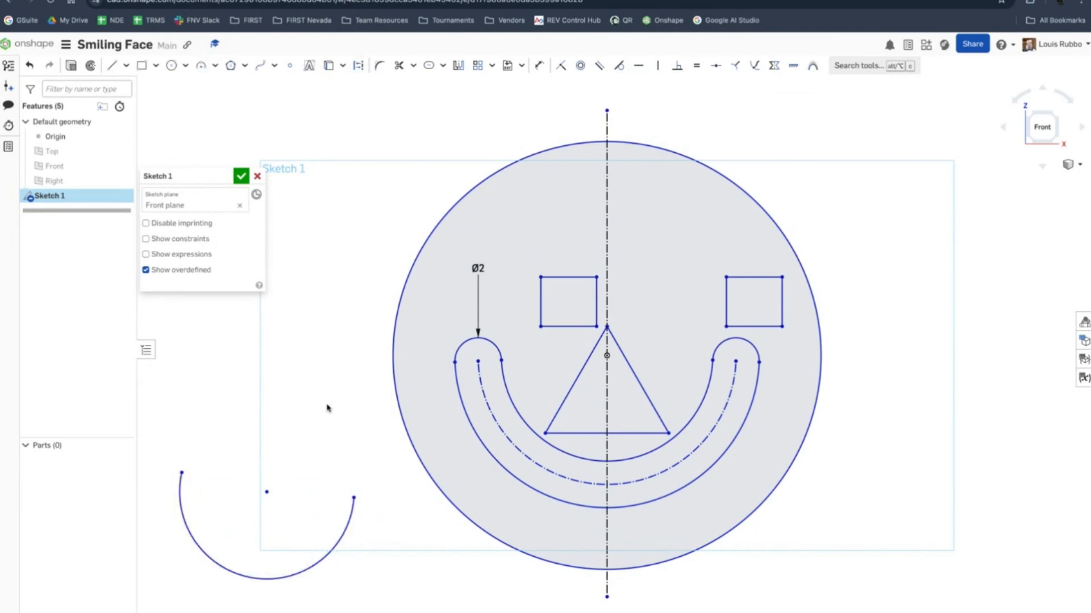
Convert the loose arc at the face's lower left to construction geometry and create a slot of diameter 2 along it
{"action": "key", "text": "q"}
{"action": "left_click", "coordinate": [313, 566]}
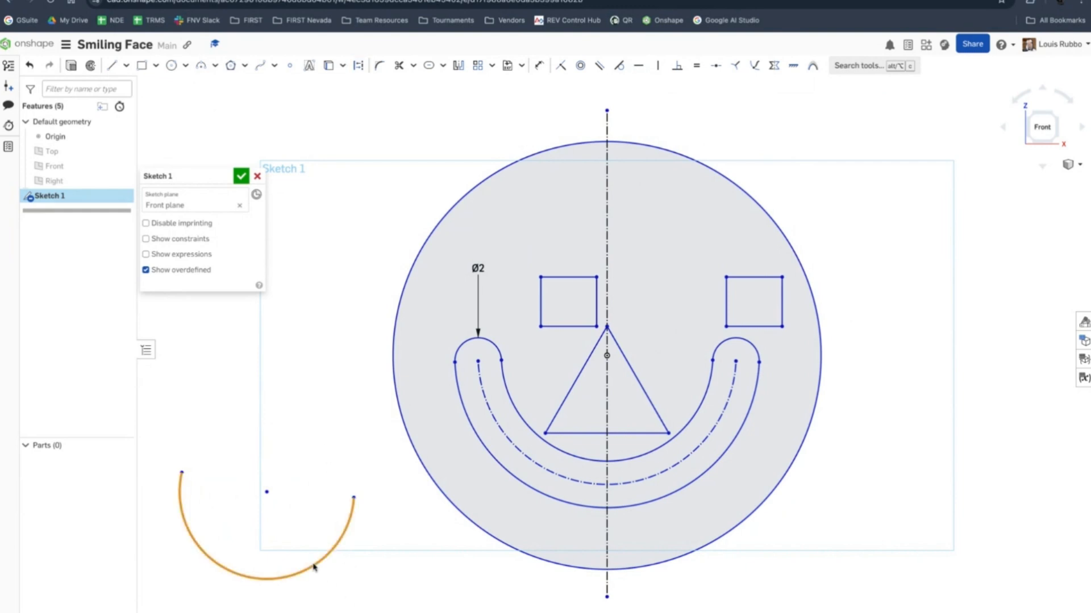
{"action": "key", "text": "q"}
{"action": "left_click", "coordinate": [223, 438]}
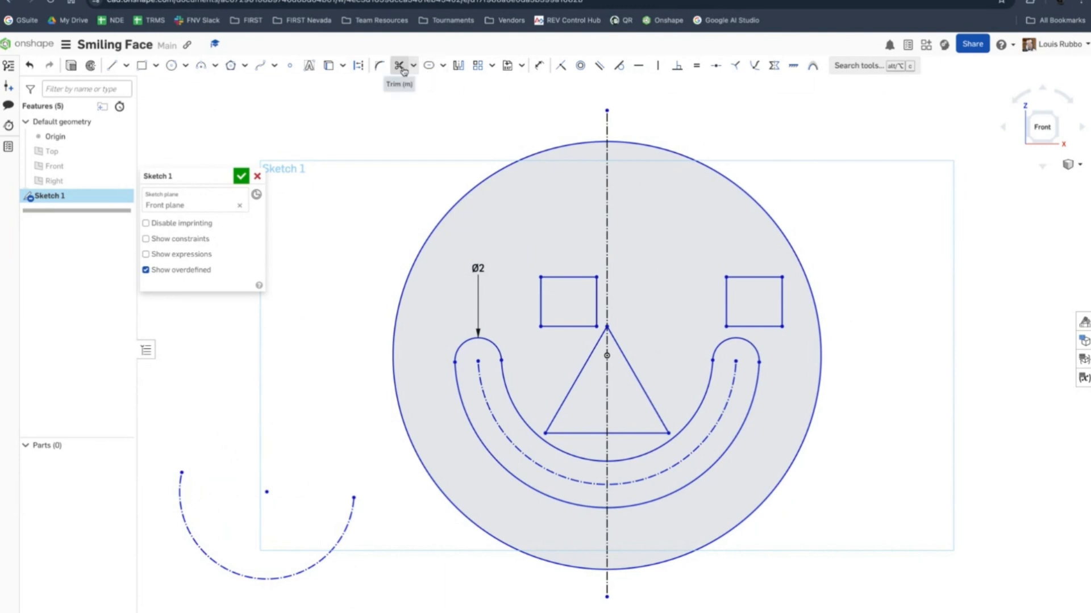
{"action": "left_click", "coordinate": [430, 69]}
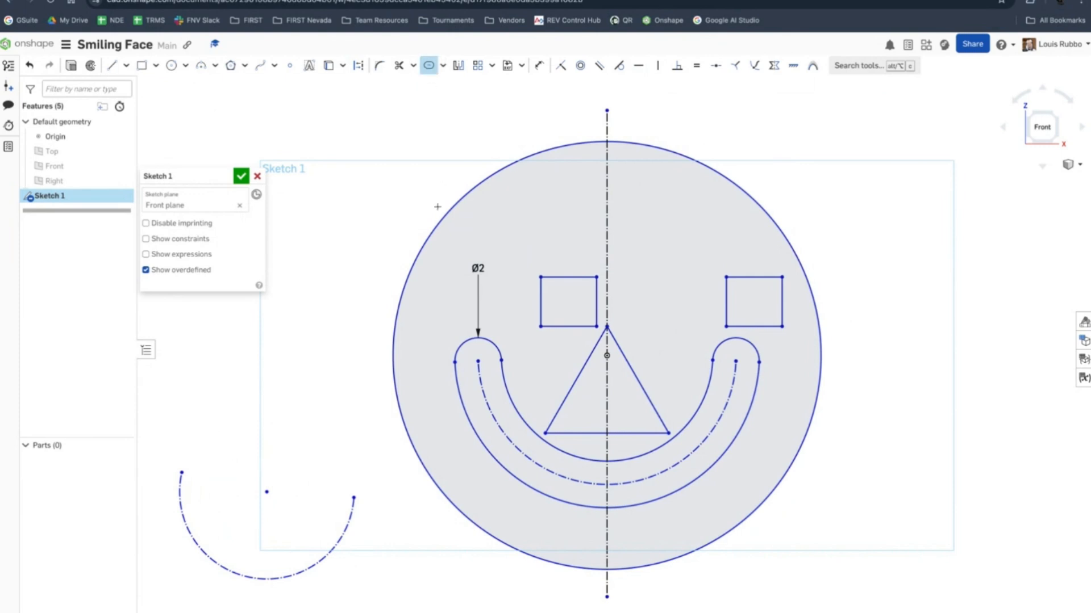
{"action": "left_click", "coordinate": [345, 534]}
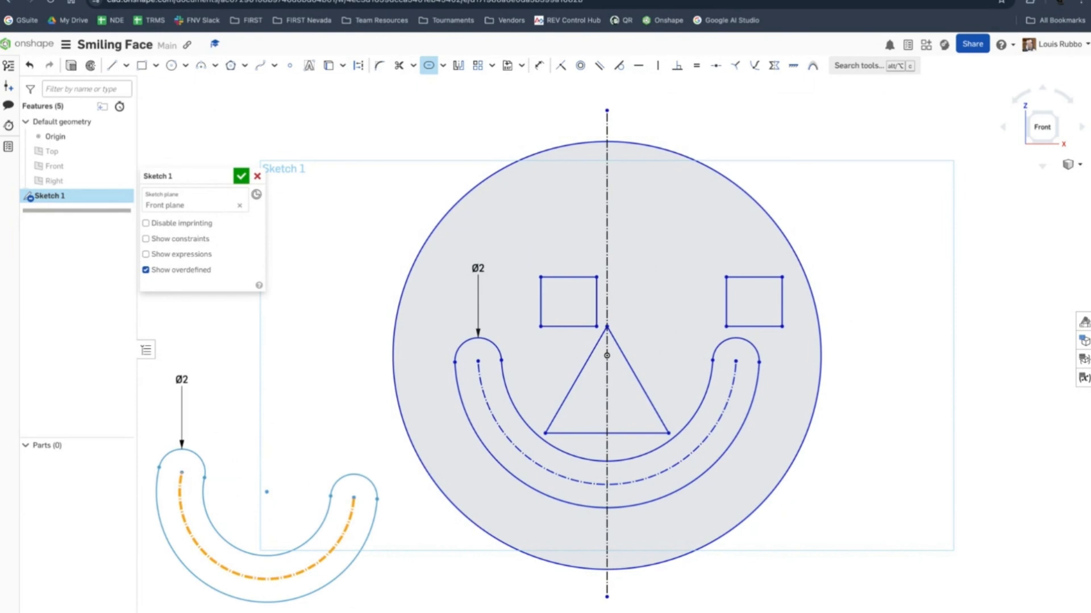
{"action": "left_click", "coordinate": [383, 581]}
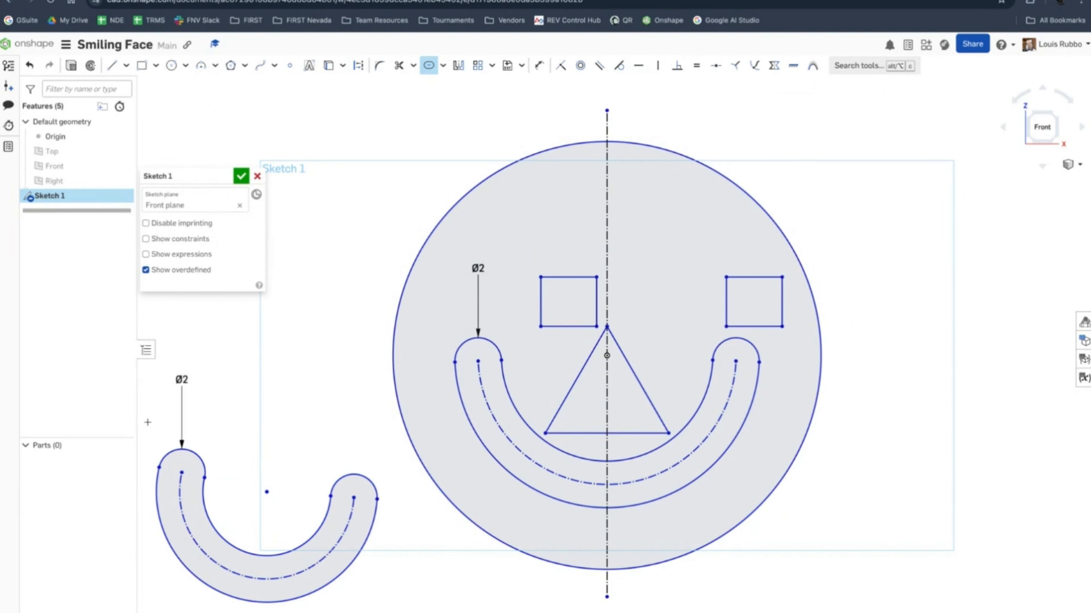
{"action": "key", "text": "Escape"}
Delete the practice slot and its construction arc outside the face, at the lower left
{"action": "left_click_drag", "start_coordinate": [147, 421], "coordinate": [386, 610]}
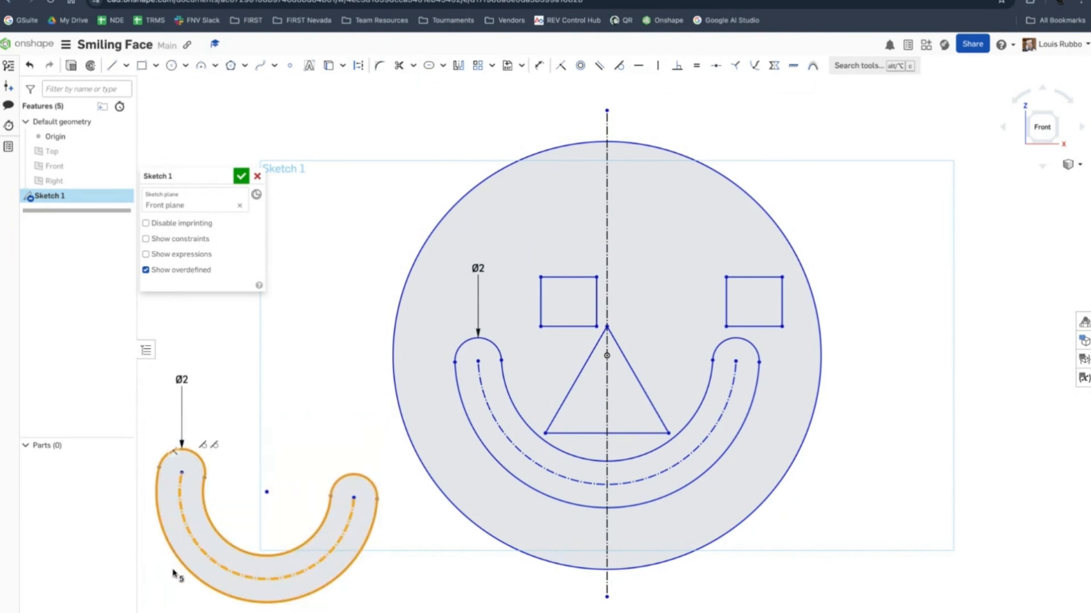
{"action": "key", "text": "Delete"}
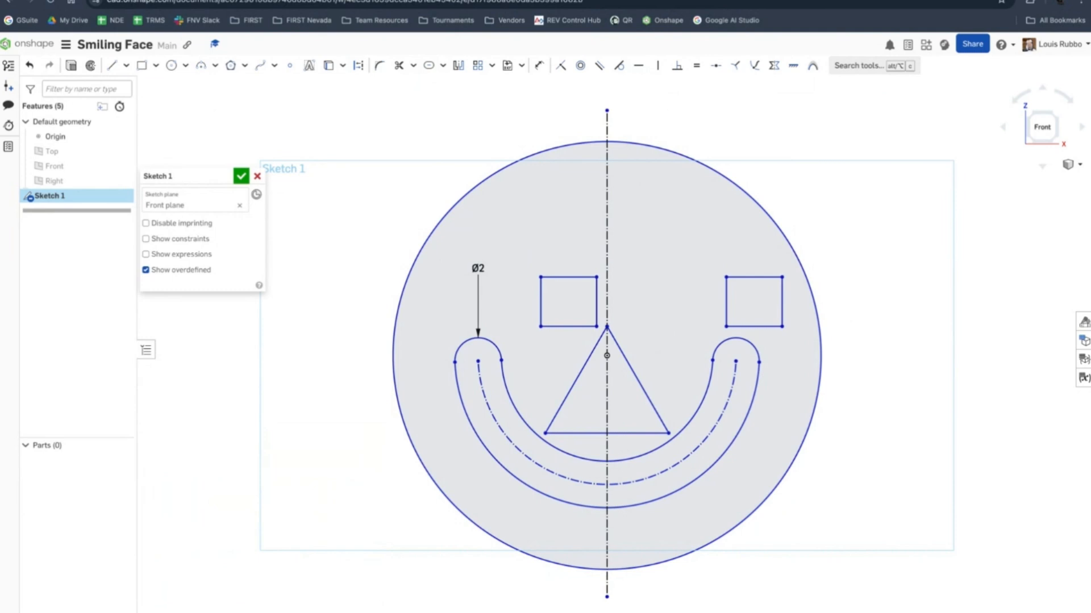
Try a Symmetric constraint between the two eyes' inner edges about the vertical centreline, and undo it while keeping the practice slot deleted
{"action": "left_click", "coordinate": [774, 66]}
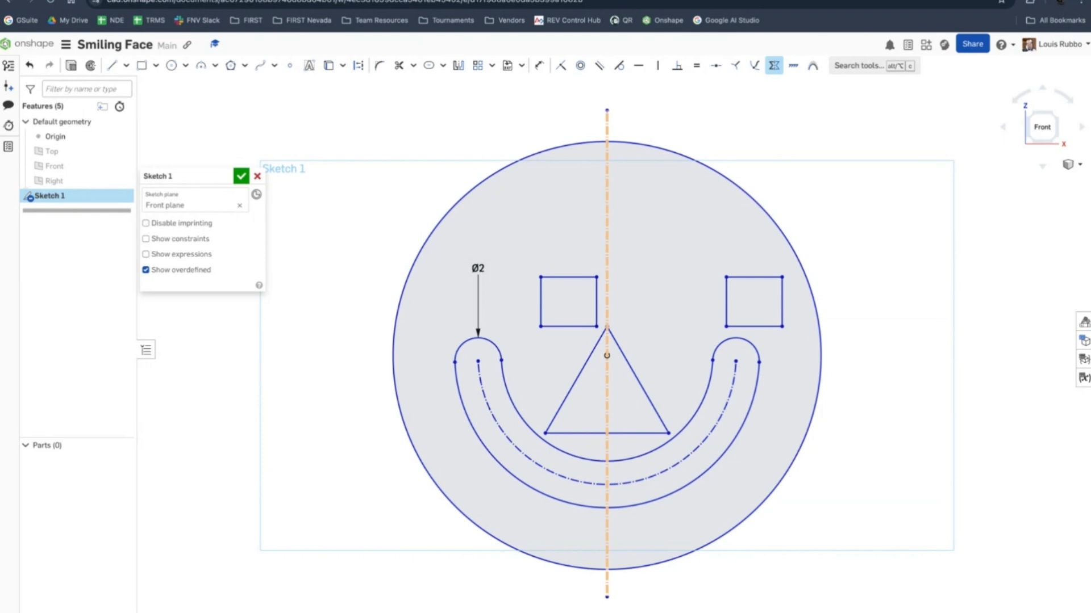
{"action": "key", "text": "shift+m"}
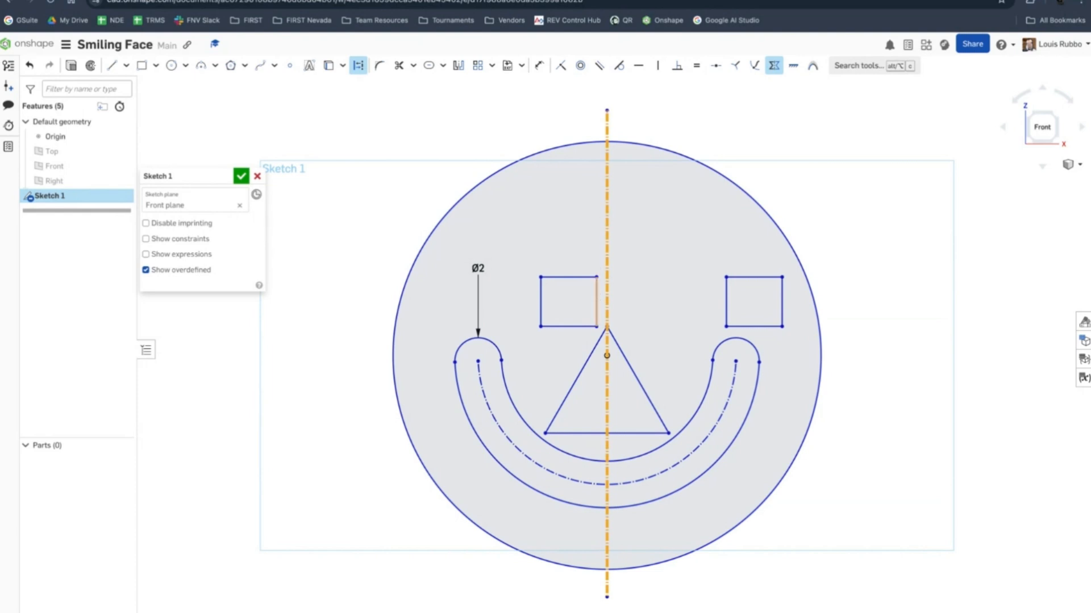
{"action": "left_click", "coordinate": [597, 301]}
{"action": "left_click", "coordinate": [726, 298]}
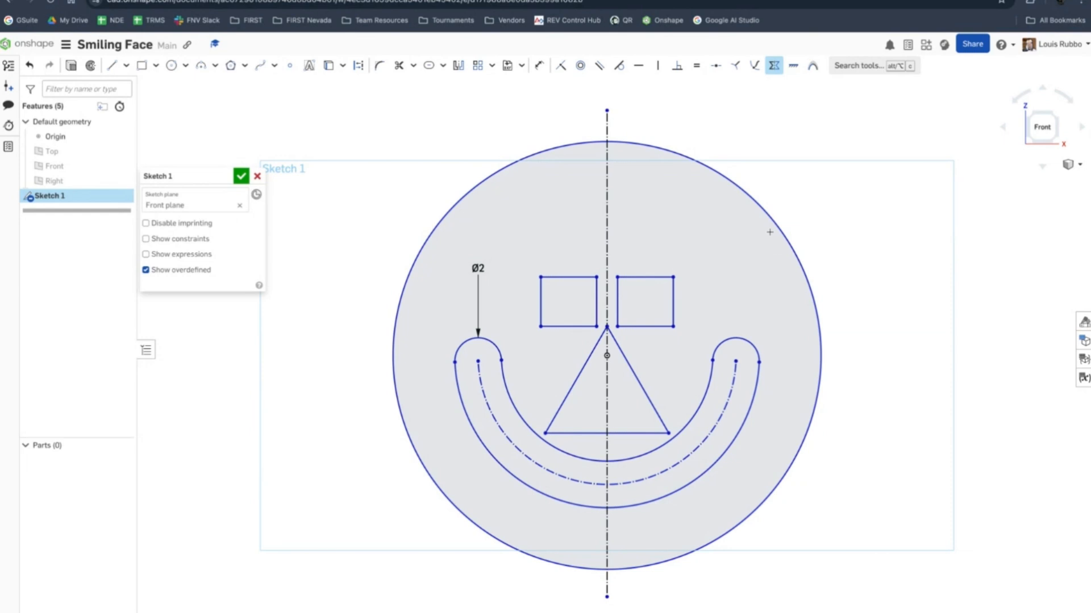
{"action": "key", "text": "ctrl+z"}
{"action": "key", "text": "ctrl+z"}
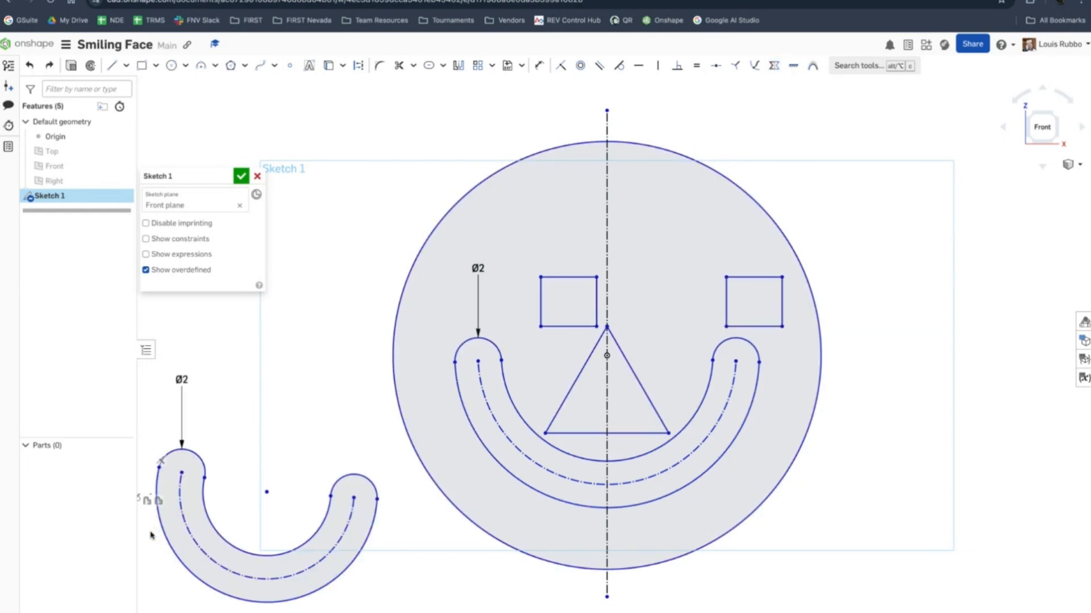
{"action": "key", "text": "ctrl+z"}
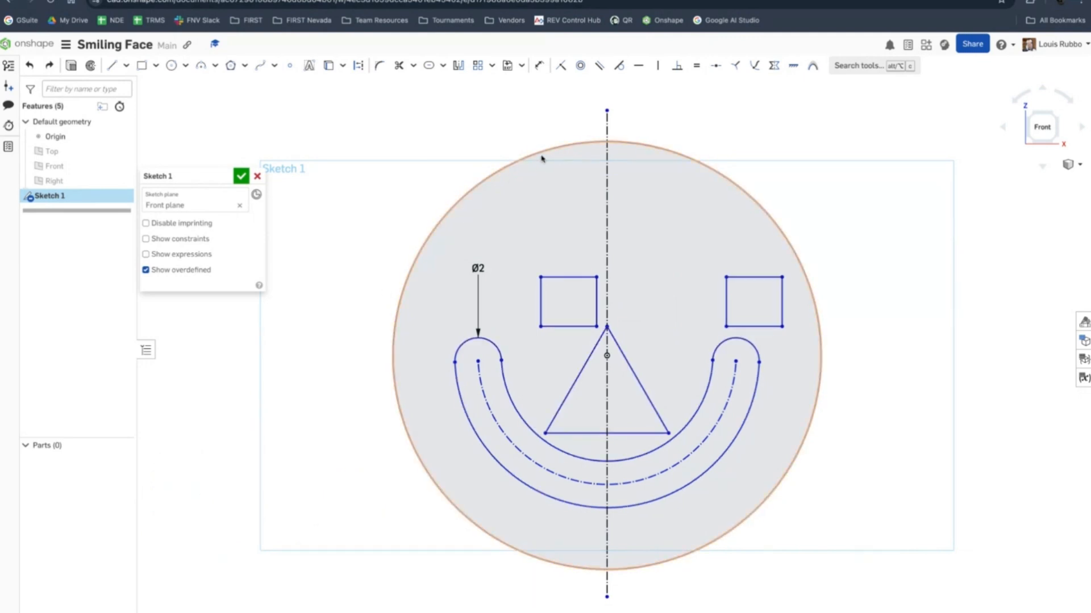
Make the two eyes' inner edges symmetric about the vertical centreline with a Symmetric constraint
{"action": "left_click", "coordinate": [776, 68]}
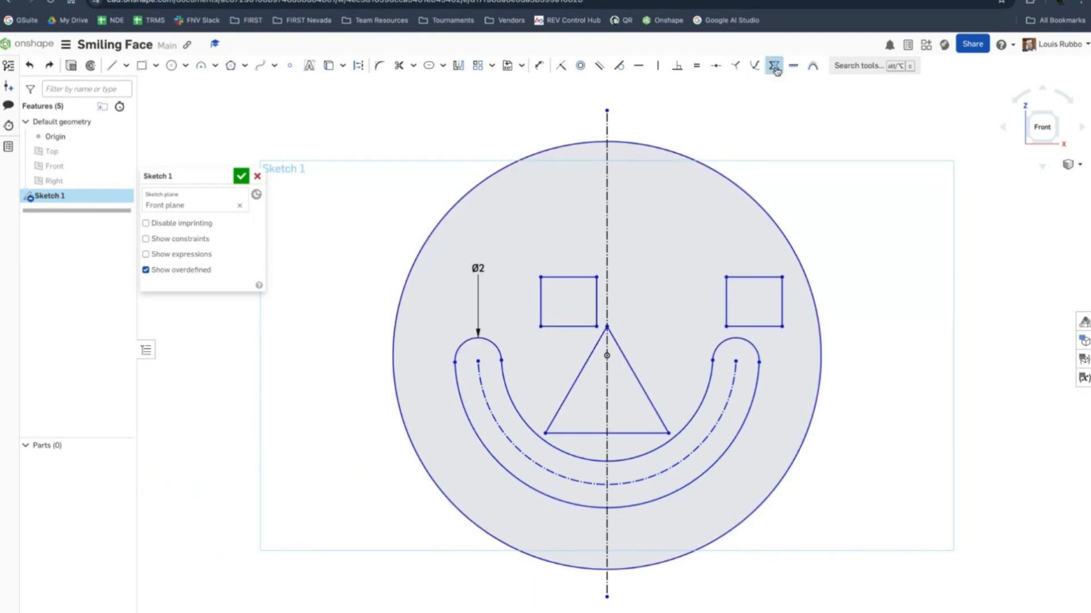
{"action": "left_click", "coordinate": [608, 214]}
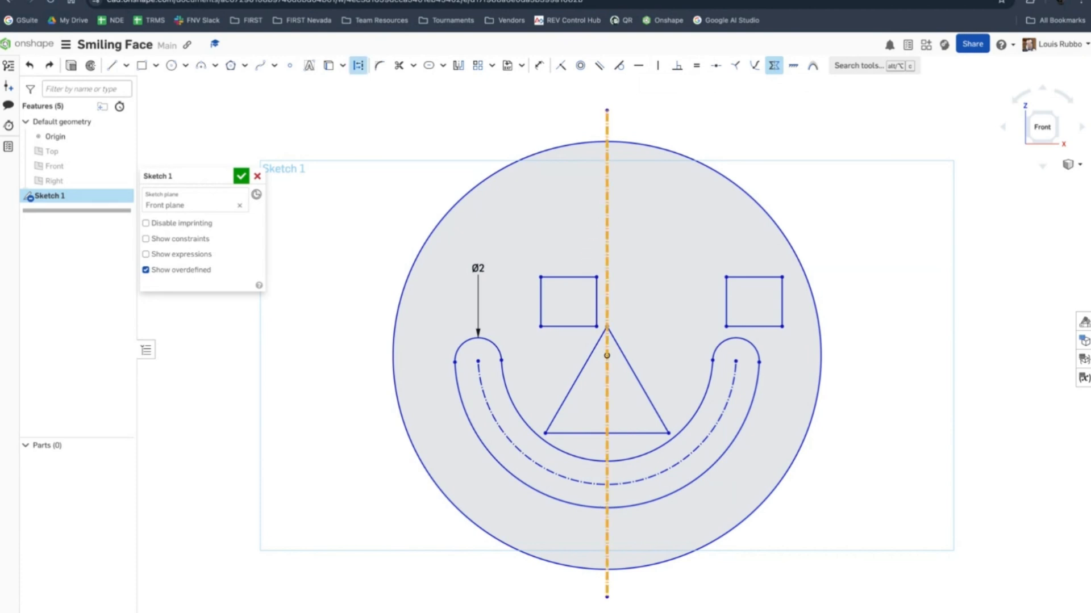
{"action": "left_click", "coordinate": [596, 300]}
{"action": "left_click", "coordinate": [726, 294]}
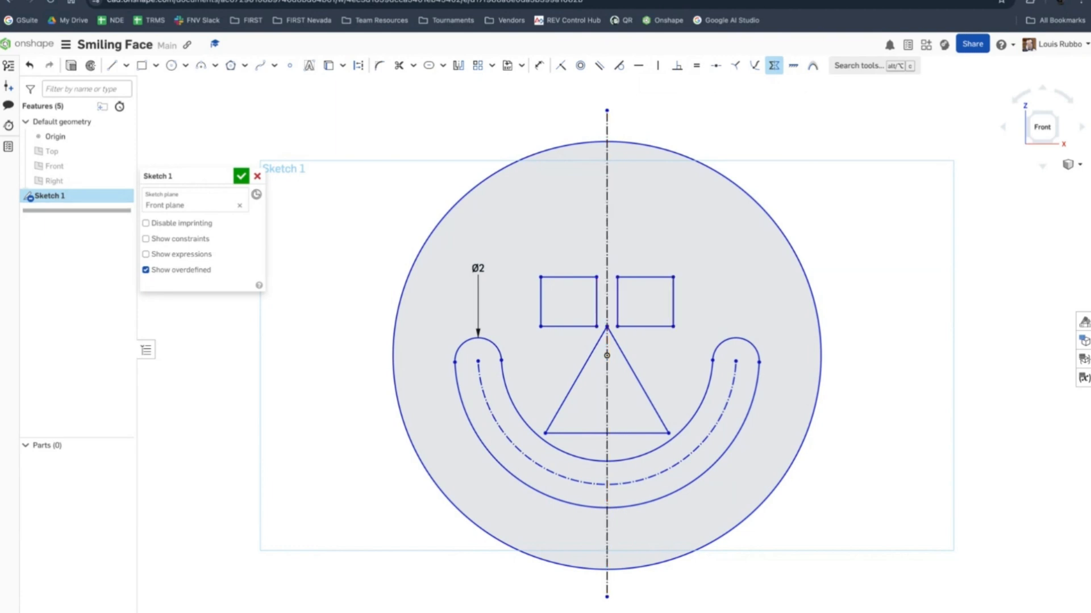
{"action": "left_click", "coordinate": [774, 65]}
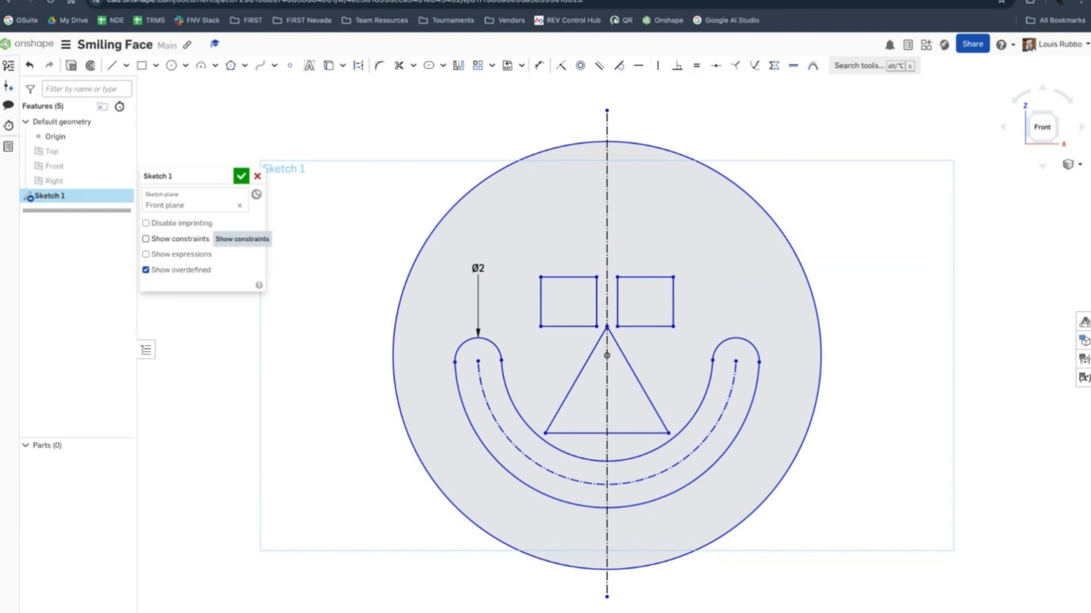
Show the sketch constraints, try deleting the Parallel constraint on the right eye's upper edge, and undo the deletion
{"action": "left_click", "coordinate": [146, 238]}
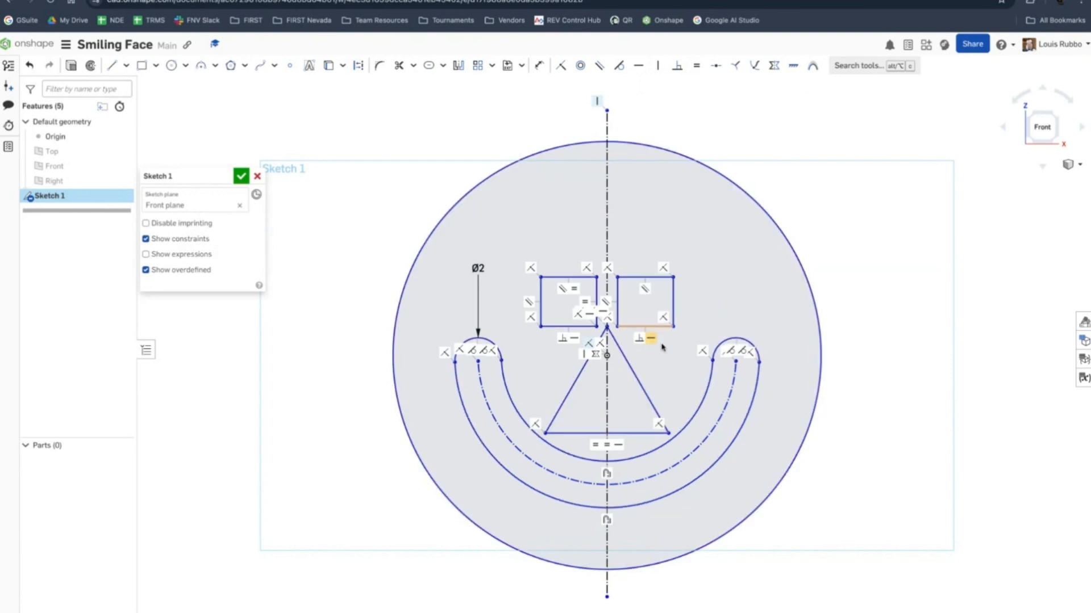
{"action": "left_click", "coordinate": [645, 291]}
{"action": "key", "text": "Delete"}
{"action": "key", "text": "ctrl+z"}
{"action": "left_click", "coordinate": [753, 402]}
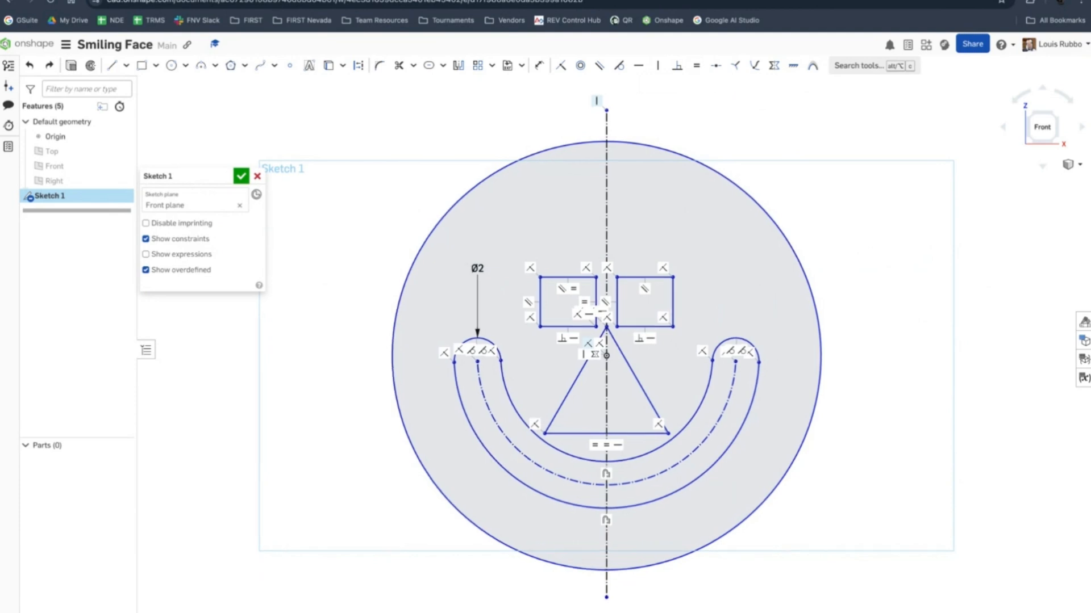
{"action": "scroll", "coordinate": [943, 193], "scroll_direction": "down", "scroll_amount": 1}
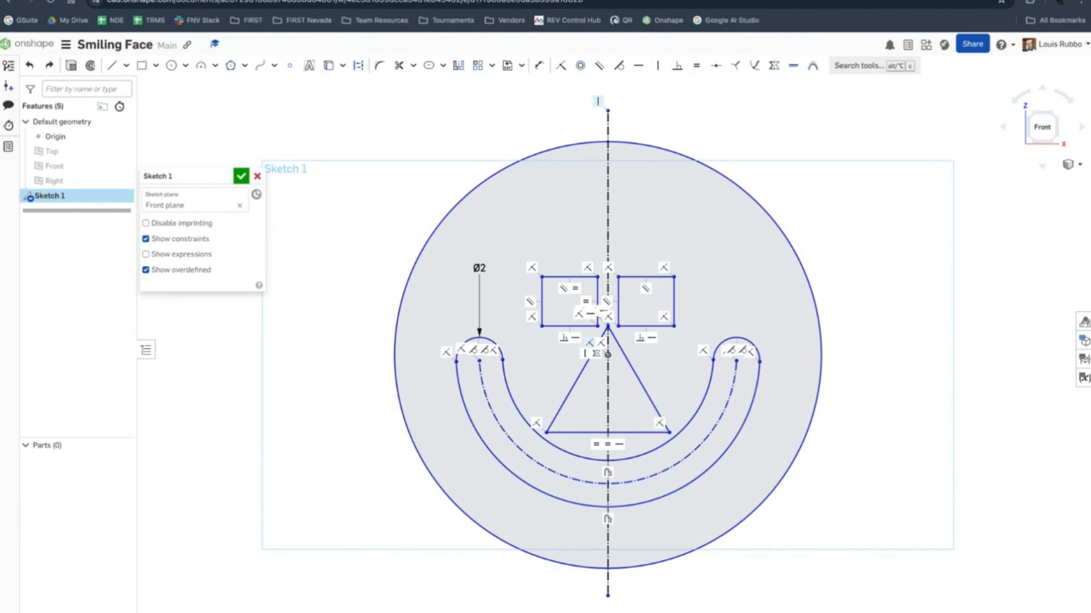
{"action": "left_click", "coordinate": [398, 66]}
{"action": "left_click", "coordinate": [398, 66]}
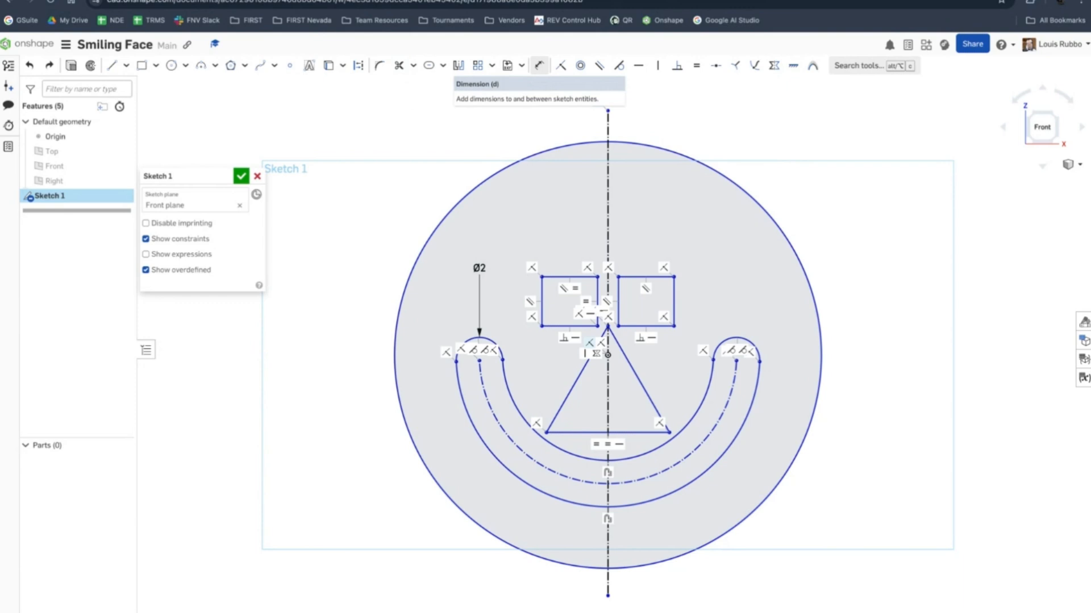
Dimension the face circle with a diameter of 15 cm
{"action": "left_click", "coordinate": [539, 65]}
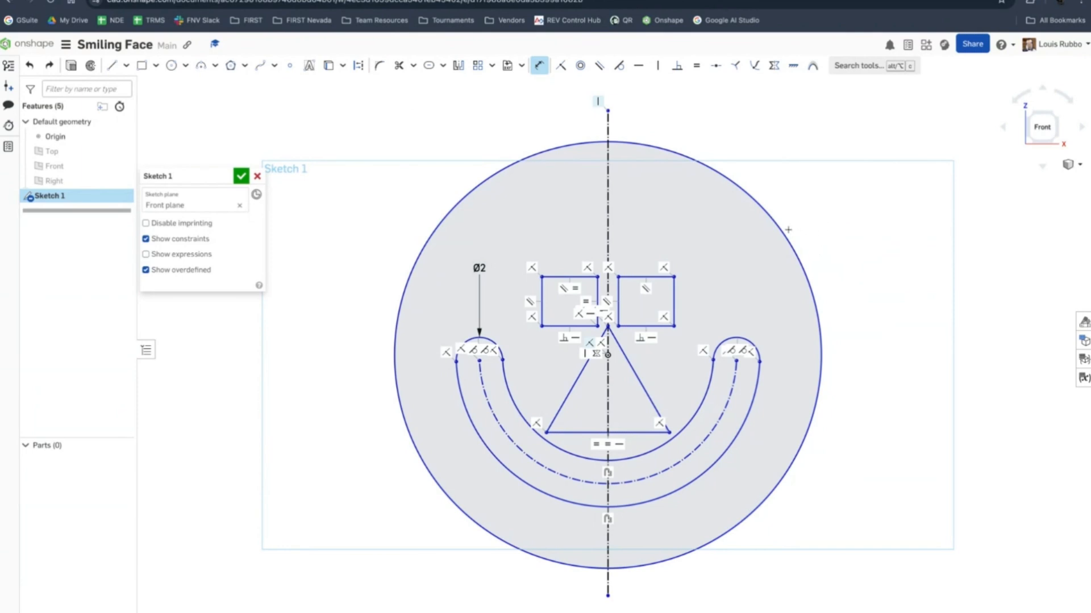
{"action": "left_click", "coordinate": [394, 353]}
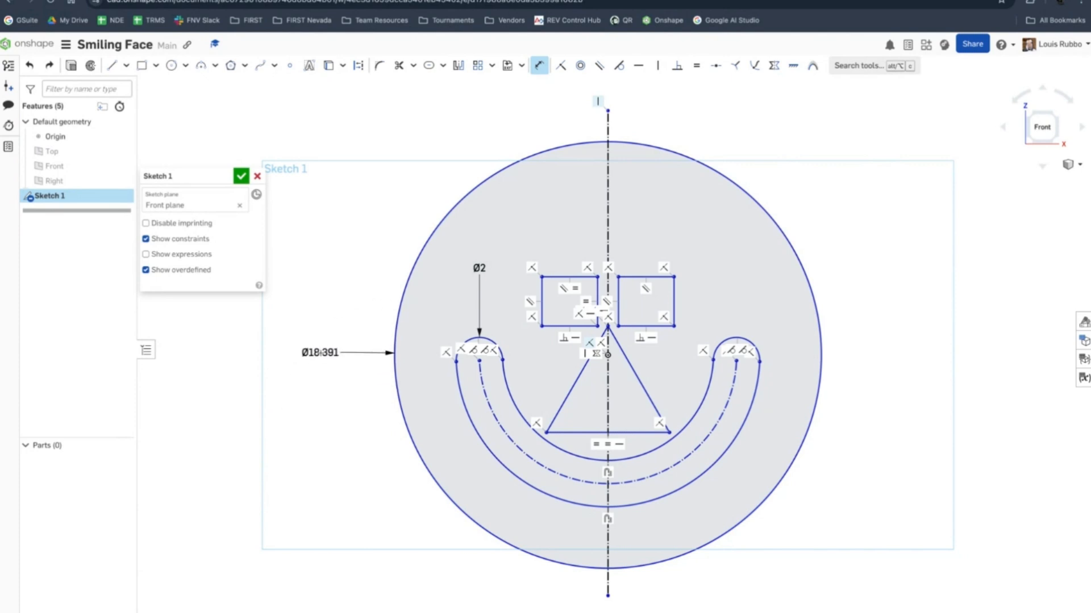
{"action": "left_click", "coordinate": [324, 353]}
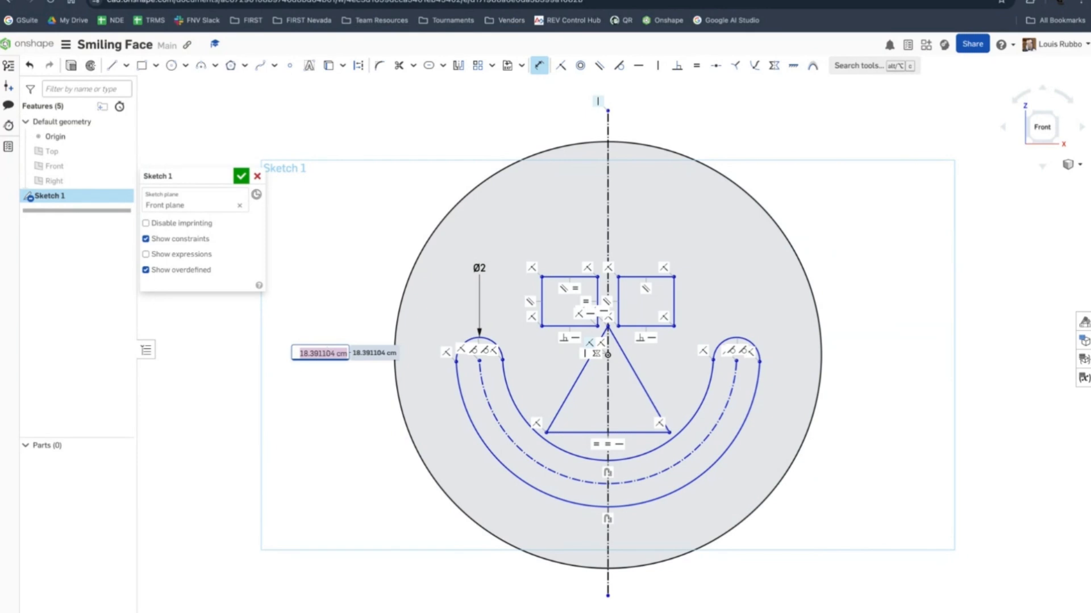
{"action": "type", "text": "15"}
{"action": "key", "text": "Return"}
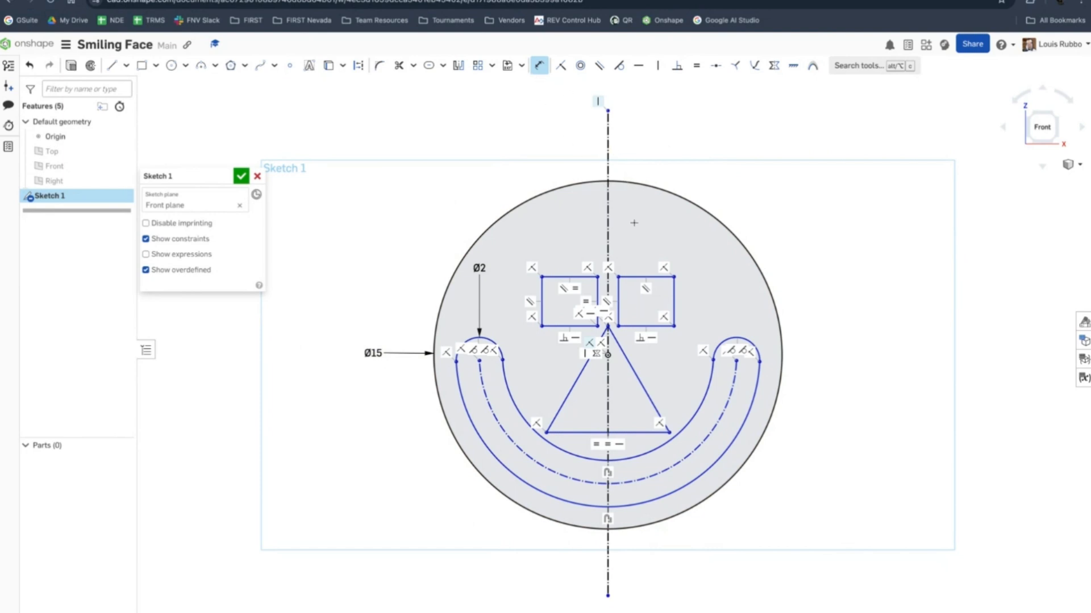
Hide the sketch constraints and dimension the right eye's upper edge to a width of 3 cm
{"action": "left_click", "coordinate": [164, 239]}
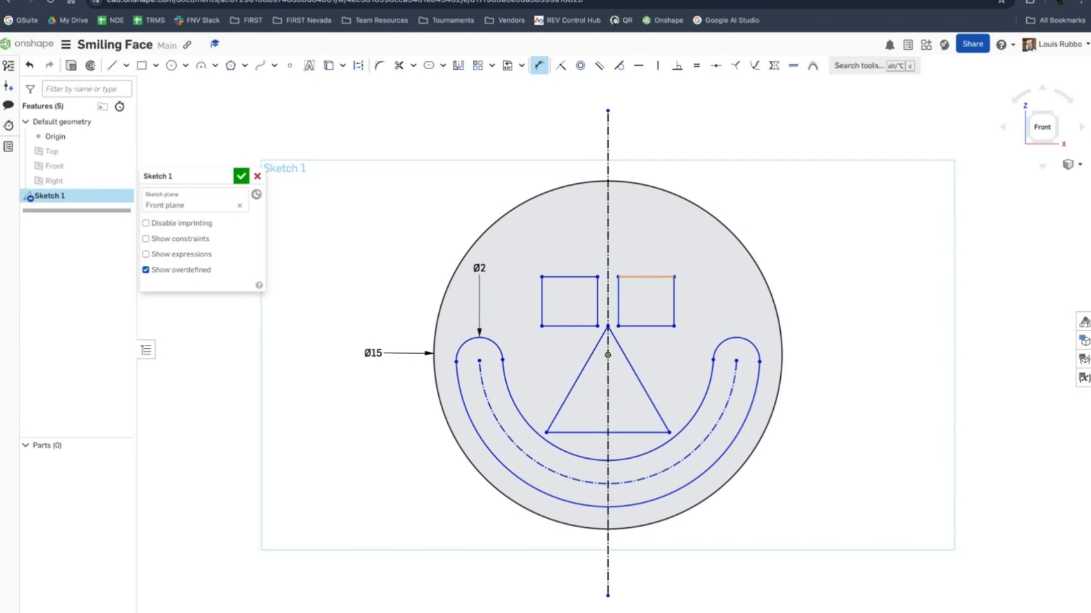
{"action": "left_click", "coordinate": [645, 277]}
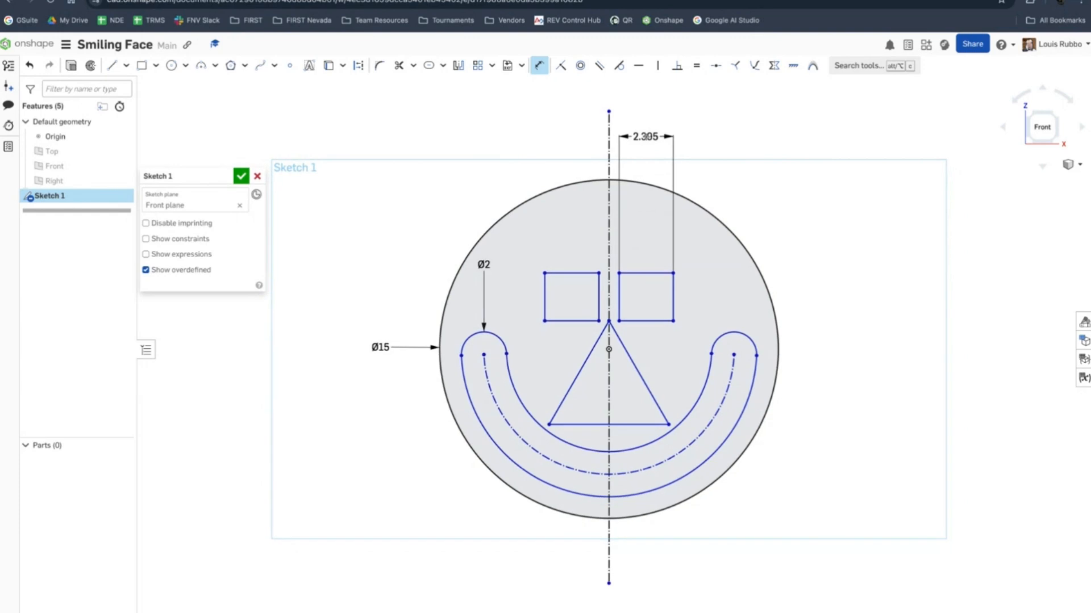
{"action": "double_click", "coordinate": [644, 137]}
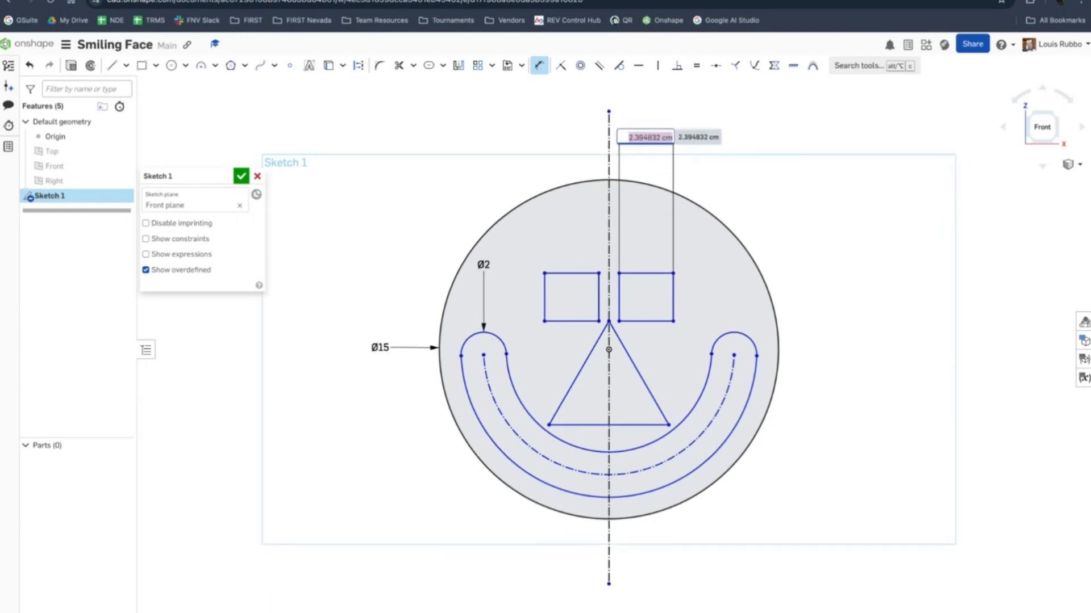
{"action": "type", "text": "3"}
{"action": "key", "text": "Return"}
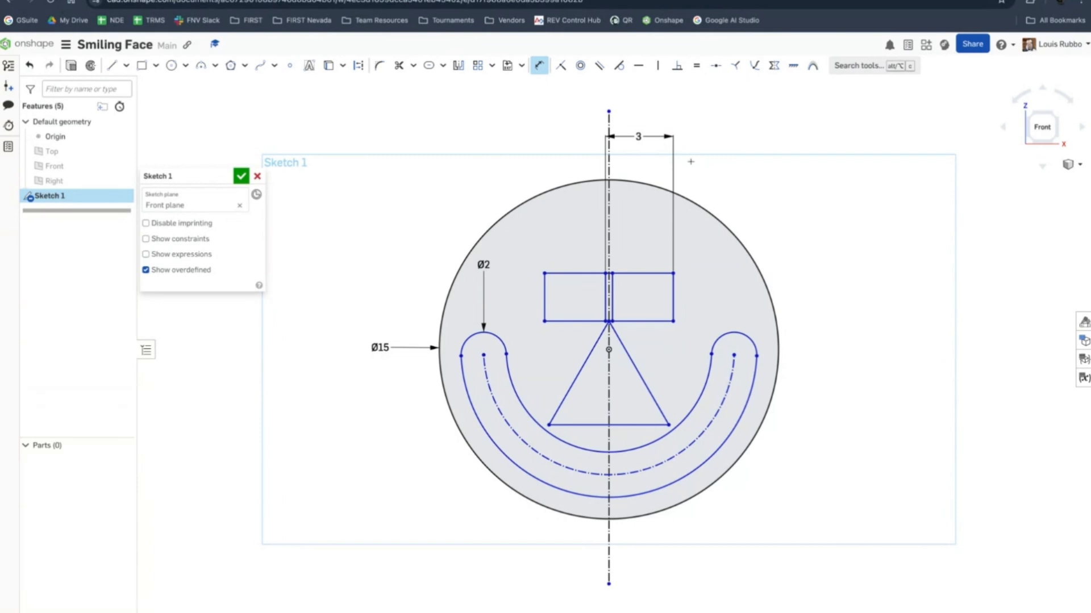
Dimension the right eye's outer vertical edge to a height of 2 cm
{"action": "left_click", "coordinate": [674, 292]}
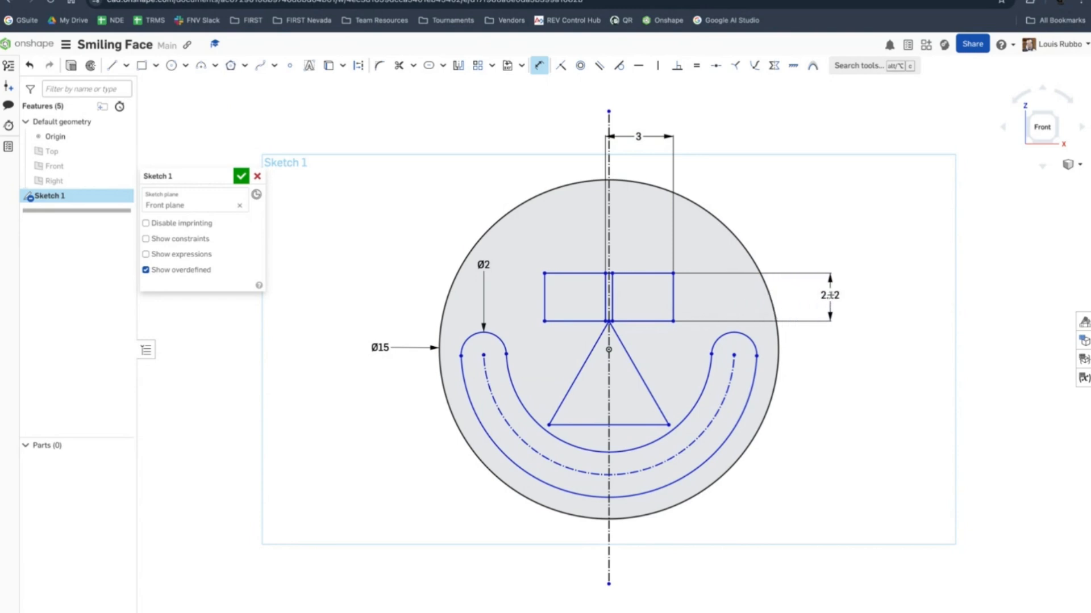
{"action": "left_click", "coordinate": [829, 295]}
{"action": "type", "text": "2"}
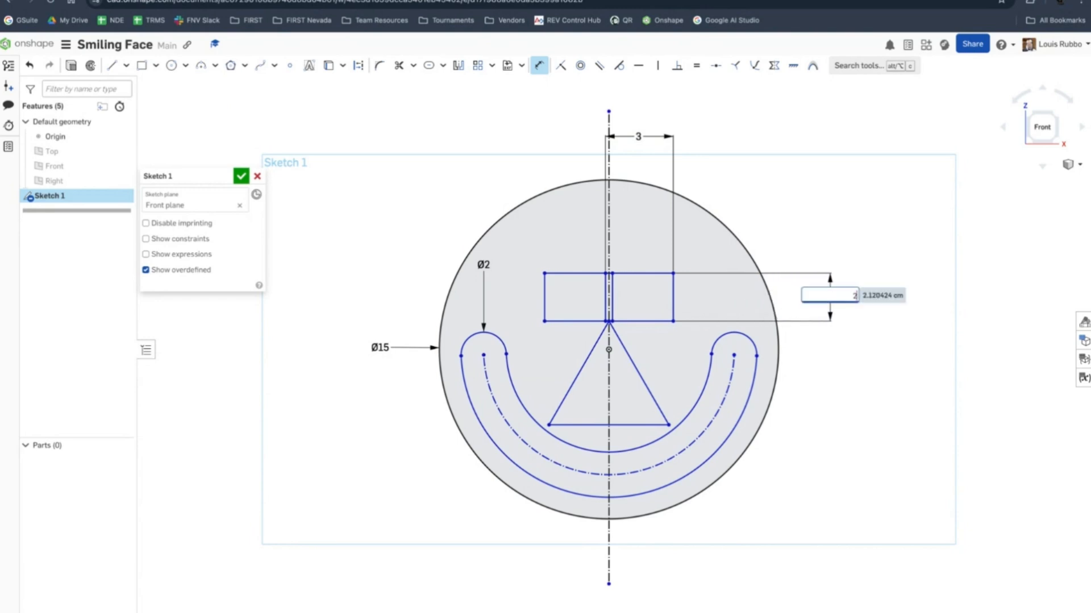
{"action": "key", "text": "Return"}
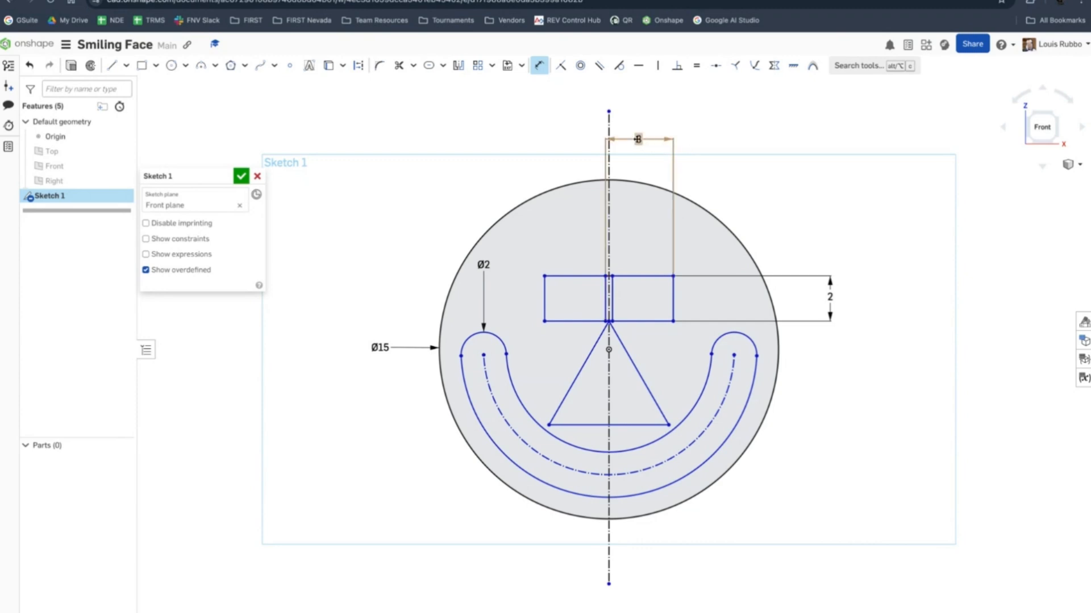
Set the right eye's width dimension to 1 cm
{"action": "left_click", "coordinate": [638, 140]}
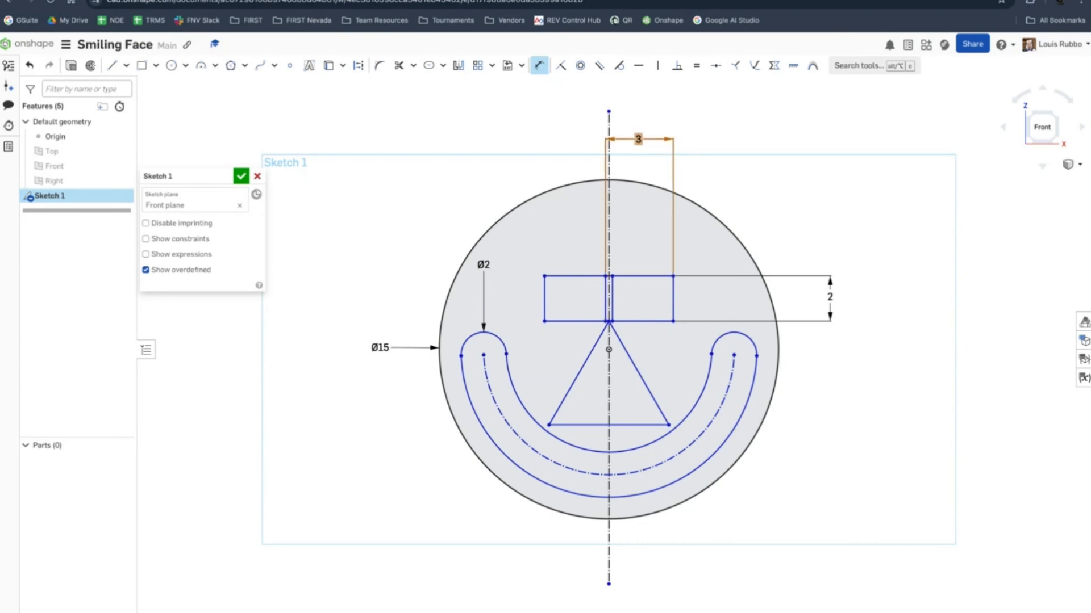
{"action": "double_click", "coordinate": [638, 140]}
{"action": "type", "text": "1"}
{"action": "key", "text": "Return"}
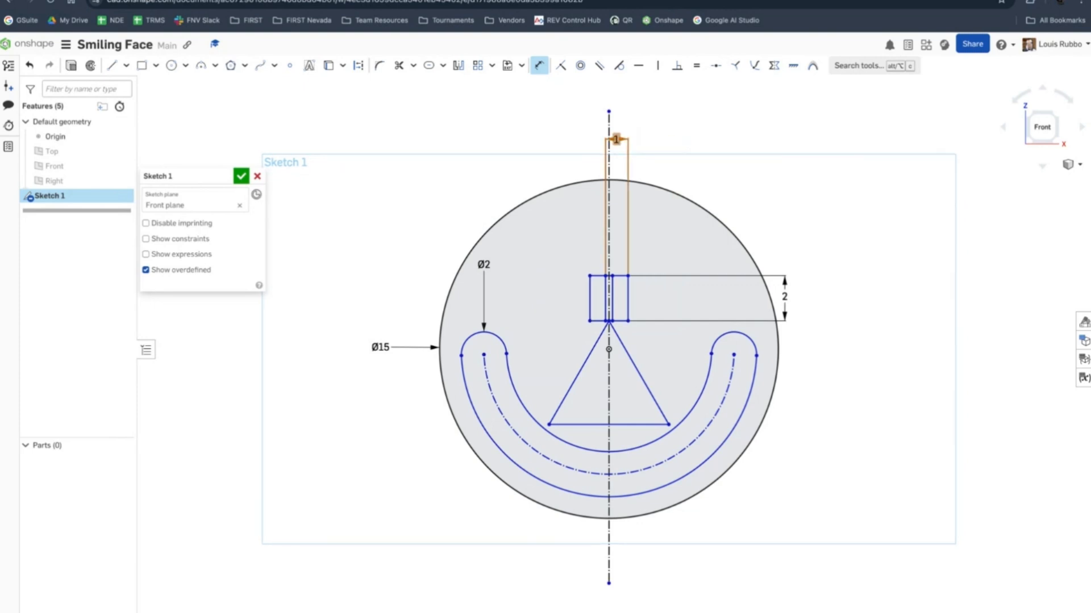
{"action": "left_click", "coordinate": [660, 254]}
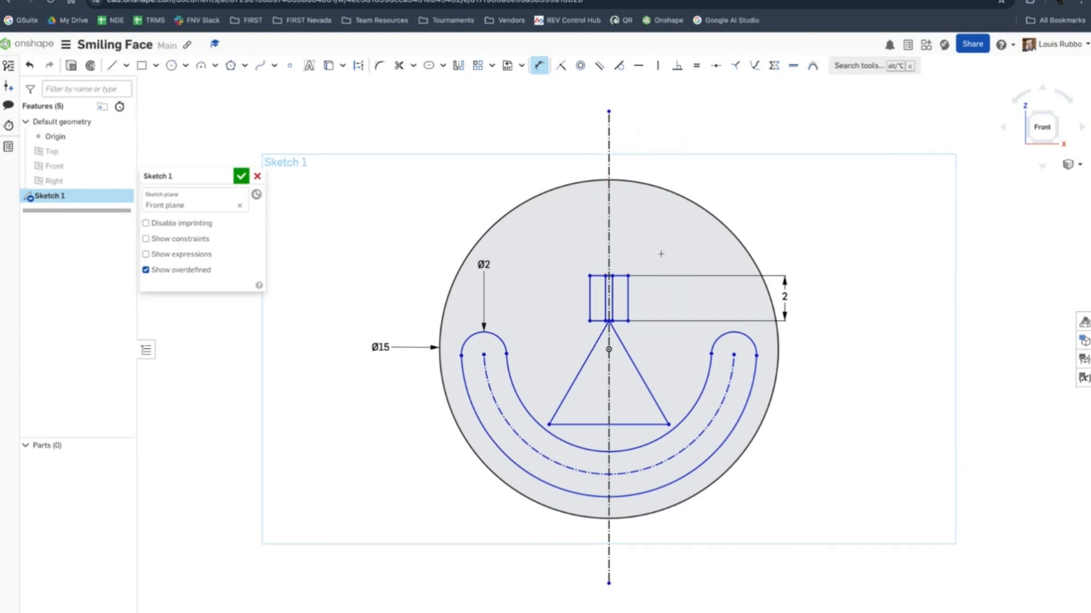
Try to dimension the right eye's inner vertical edge 2 cm from the centerline, and remove that dimension
{"action": "left_click", "coordinate": [613, 294]}
{"action": "left_click", "coordinate": [609, 294]}
{"action": "left_click", "coordinate": [668, 130]}
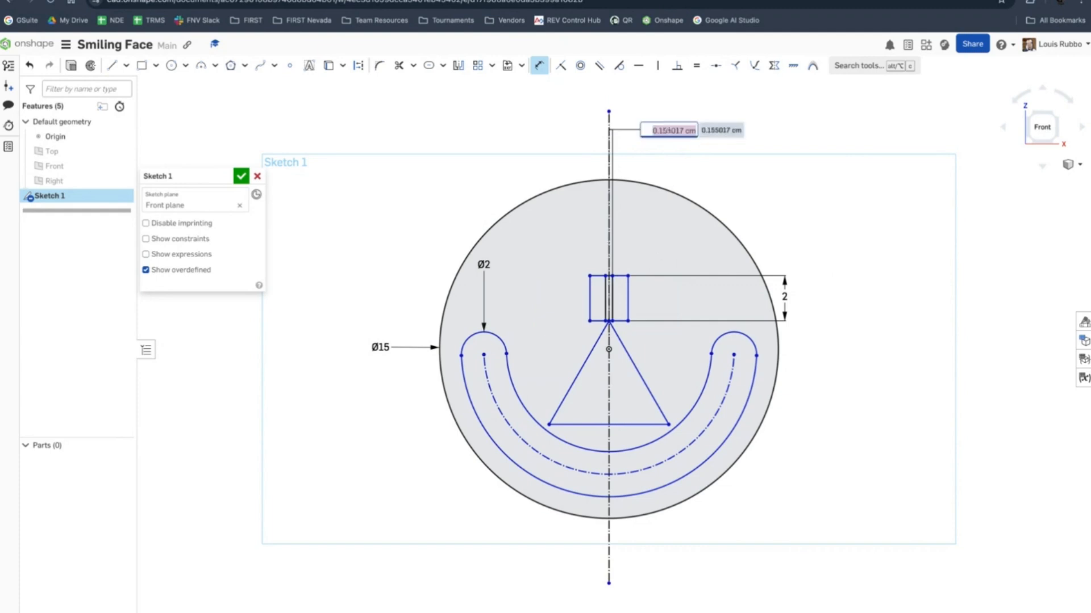
{"action": "type", "text": "2"}
{"action": "key", "text": "Return"}
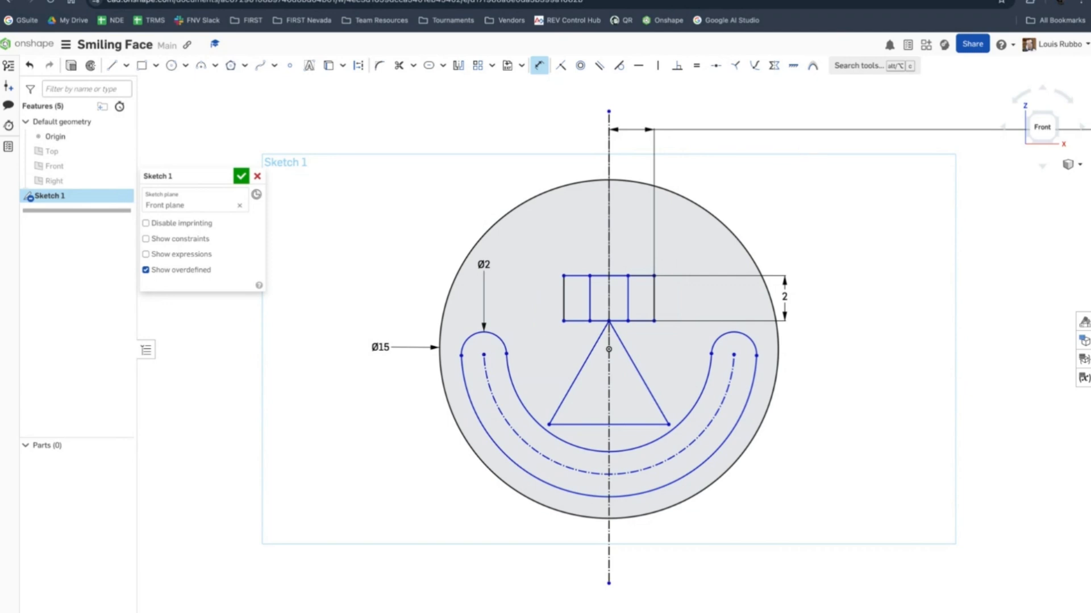
{"action": "key", "text": "ctrl+z"}
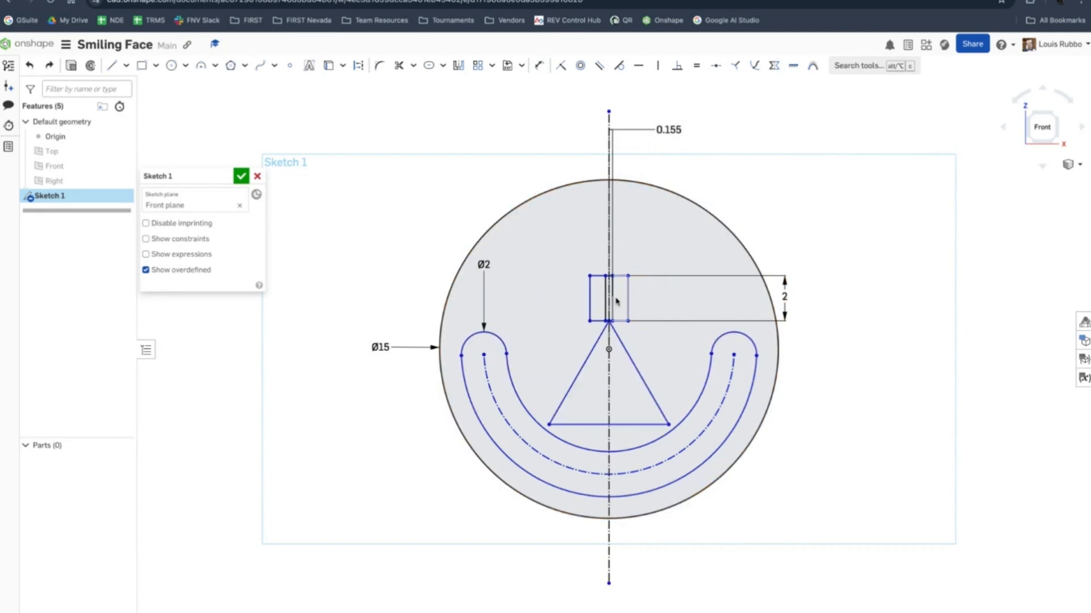
{"action": "left_click", "coordinate": [668, 127]}
{"action": "key", "text": "Delete"}
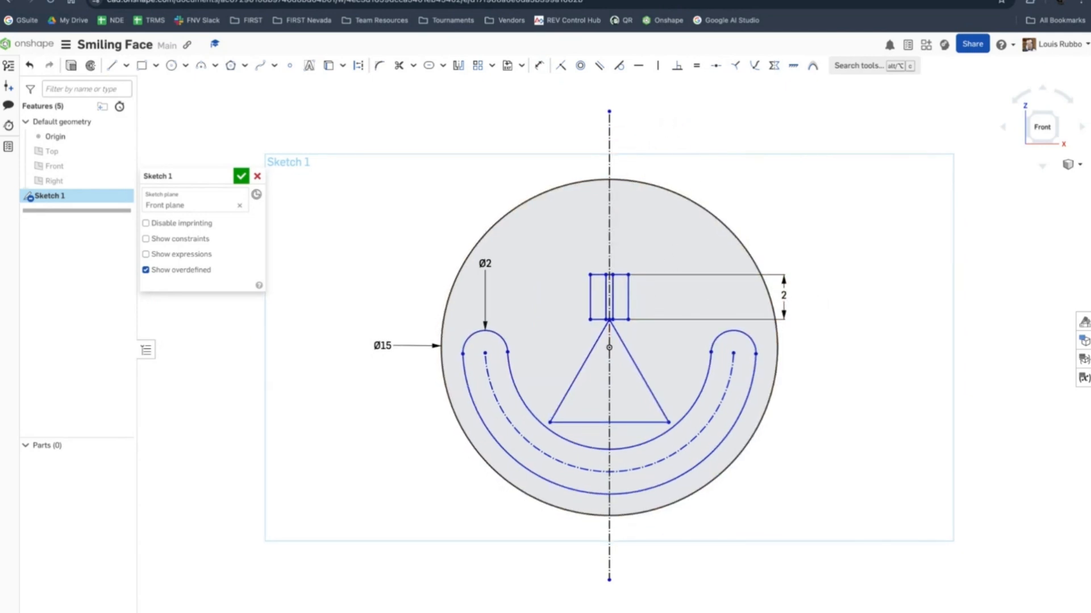
Pull the right eye's vertical edge nearest the centerline slightly outward to open a gap between the two eyes
{"action": "left_click", "coordinate": [613, 304]}
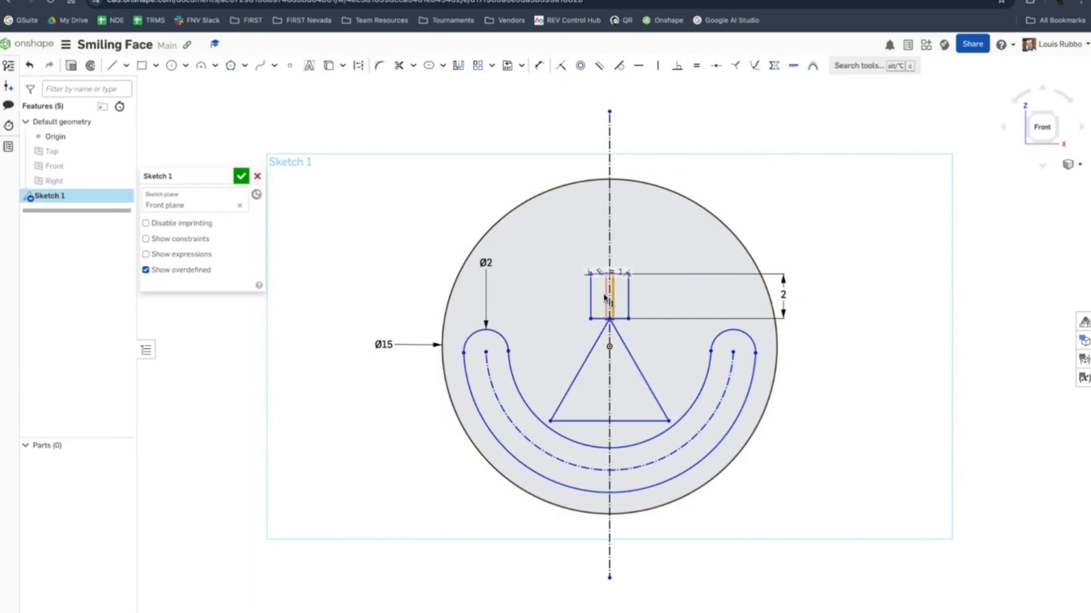
{"action": "left_click", "coordinate": [683, 250]}
{"action": "scroll", "coordinate": [679, 260], "scroll_direction": "up", "scroll_amount": 5}
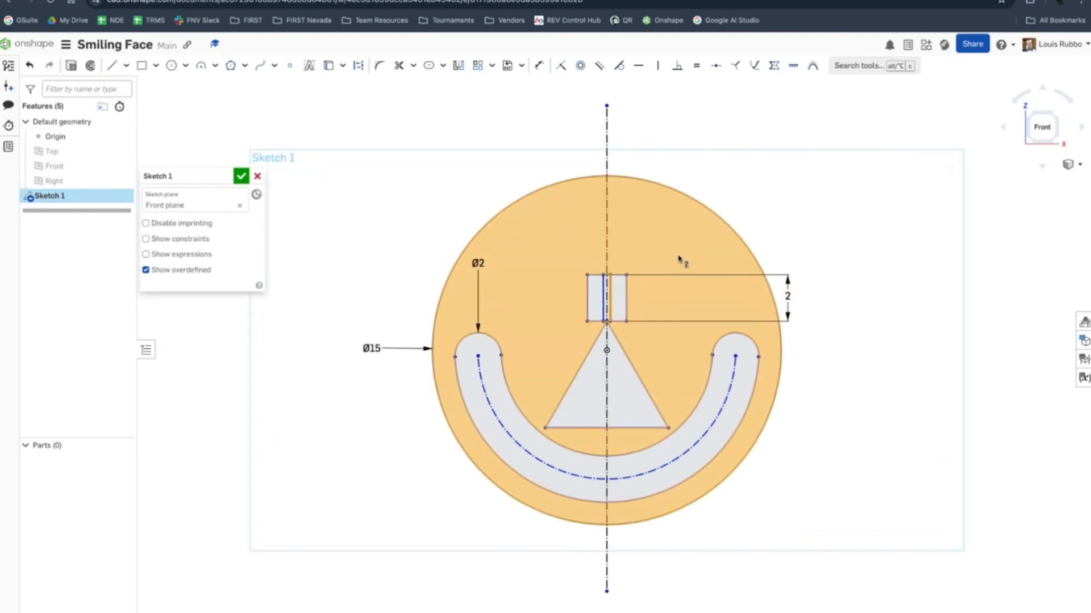
{"action": "scroll", "coordinate": [679, 260], "scroll_direction": "up", "scroll_amount": 2}
{"action": "left_click", "coordinate": [680, 259]}
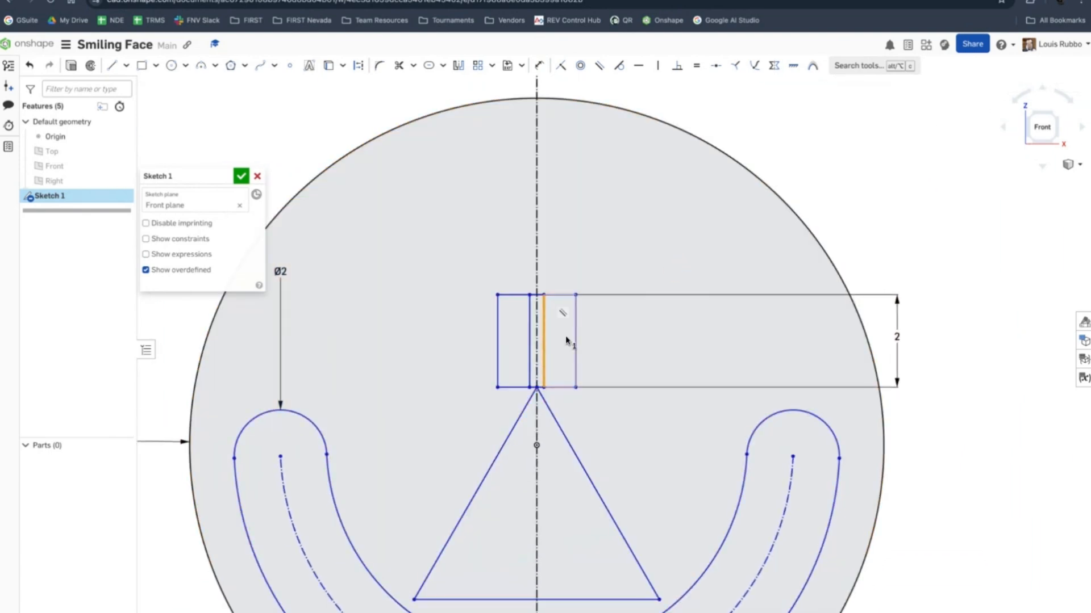
{"action": "left_click", "coordinate": [682, 333]}
{"action": "left_click", "coordinate": [630, 343]}
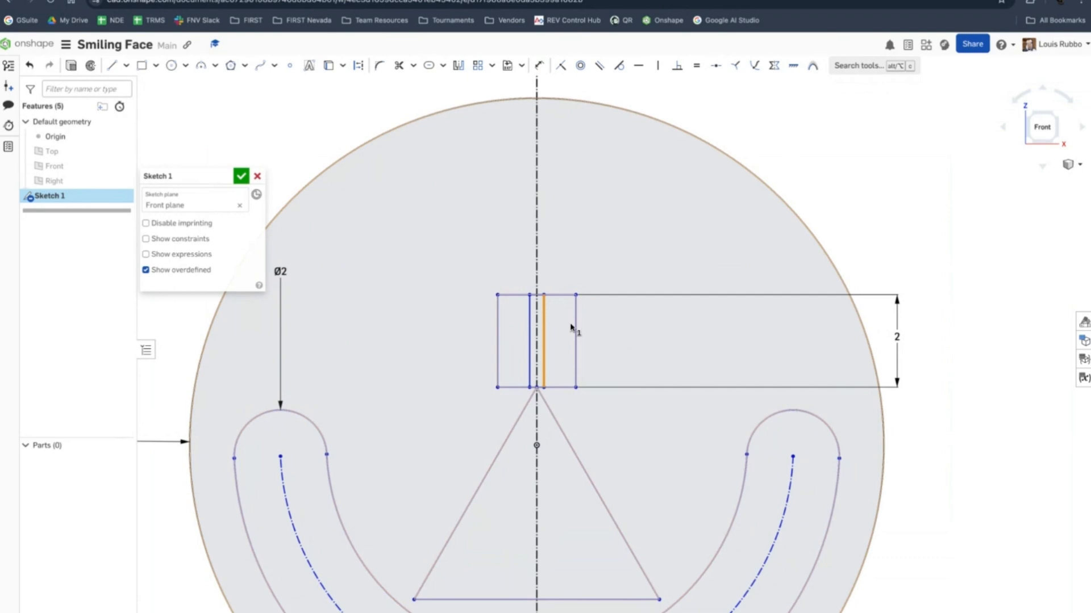
{"action": "mouse_move", "coordinate": [543, 326]}
{"action": "left_mouse_down"}
{"action": "mouse_move", "coordinate": [574, 327]}
{"action": "mouse_move", "coordinate": [555, 326]}
{"action": "left_mouse_up"}
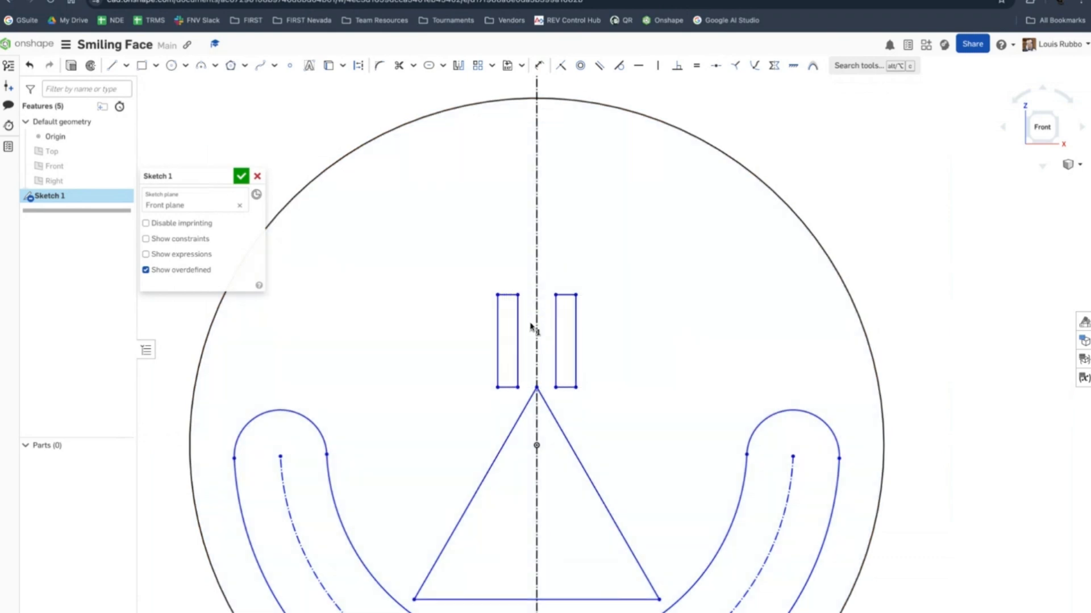
{"action": "left_click_drag", "start_coordinate": [534, 327], "coordinate": [537, 323]}
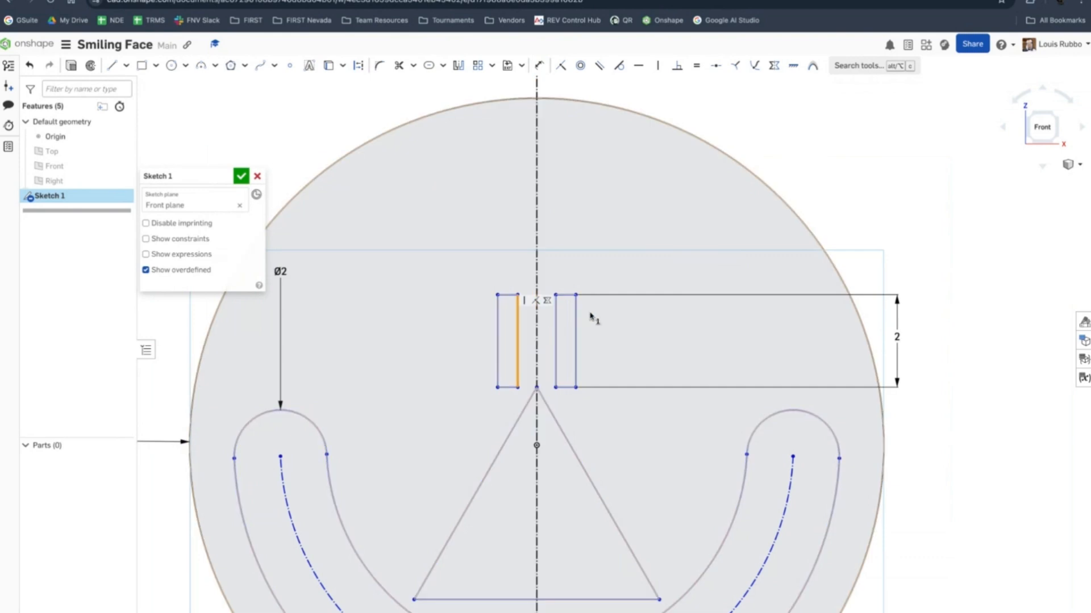
Dimension the distance from the centerline to the right eye's nearest vertical edge as 2 cm
{"action": "left_click", "coordinate": [539, 66]}
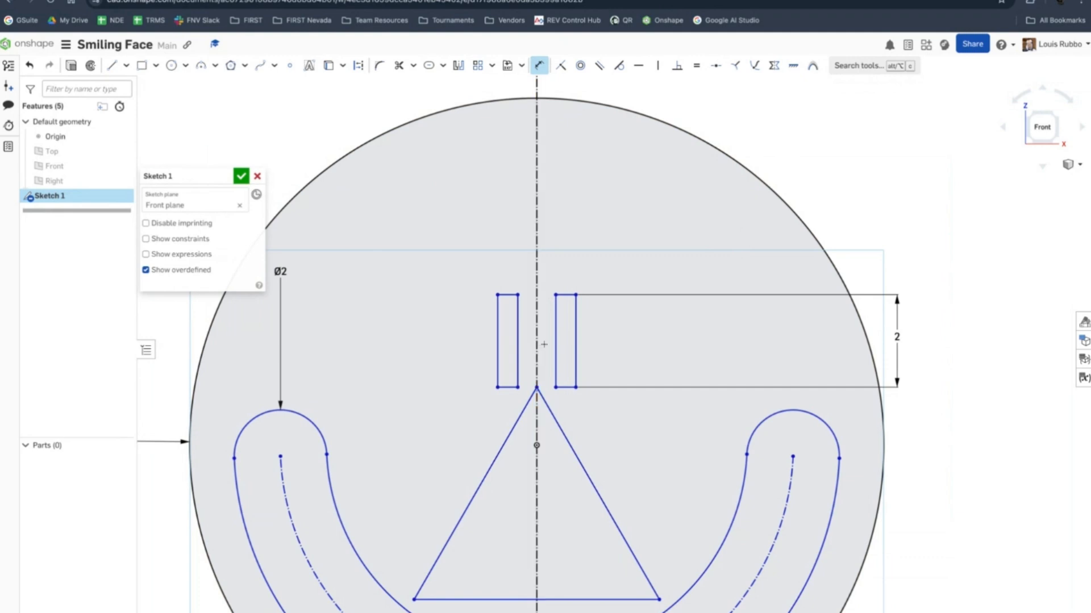
{"action": "left_click", "coordinate": [556, 340]}
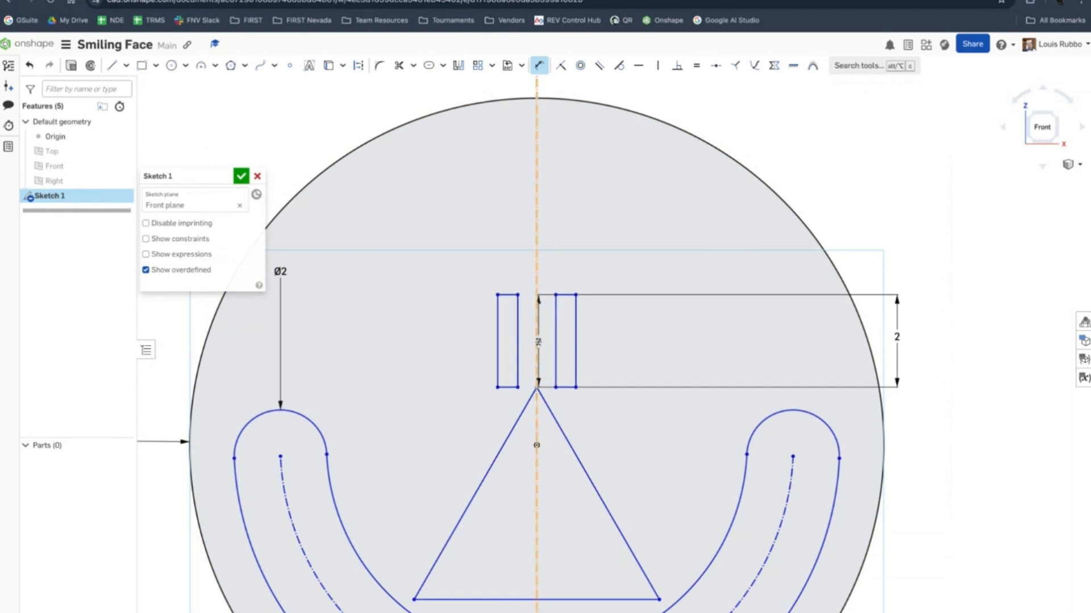
{"action": "left_click", "coordinate": [536, 342]}
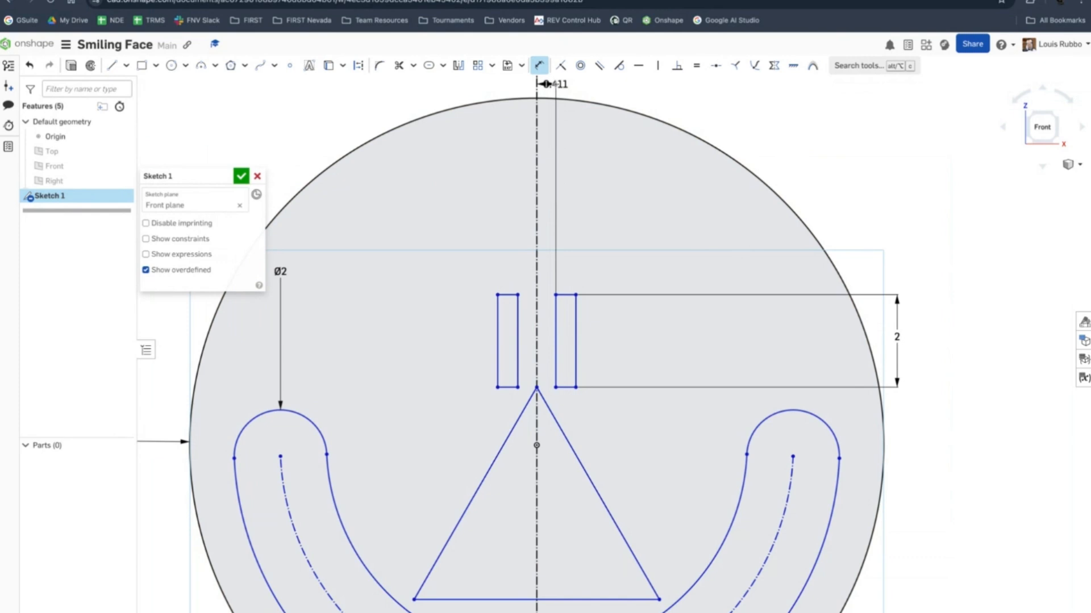
{"action": "left_click", "coordinate": [545, 83]}
{"action": "type", "text": "2"}
{"action": "key", "text": "Return"}
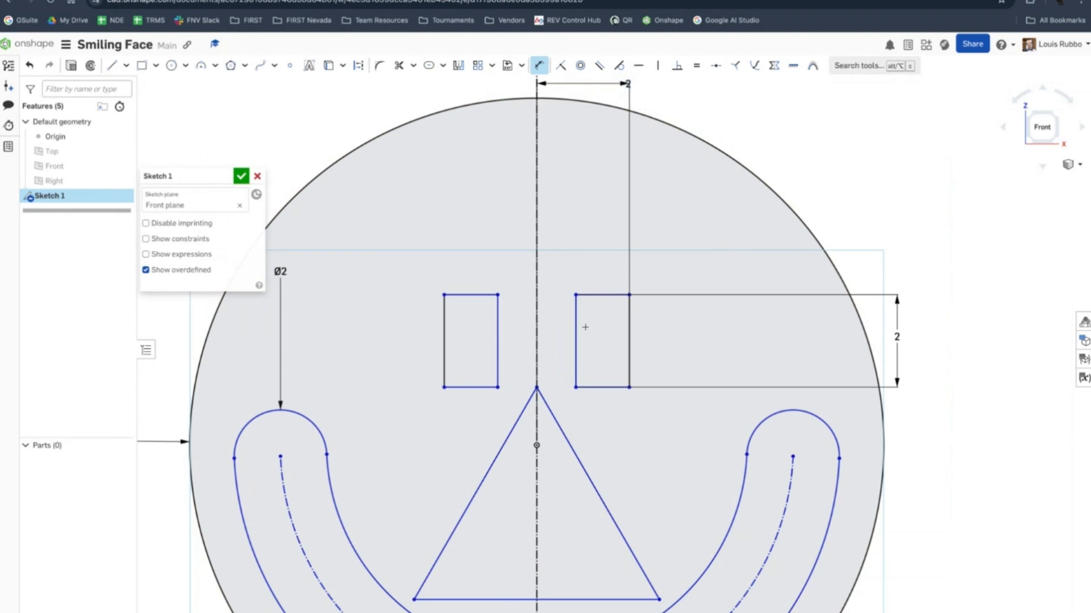
Try a 2 cm width on the right eye's upper edge, and undo it together with the centerline offset dimension
{"action": "left_click", "coordinate": [603, 295]}
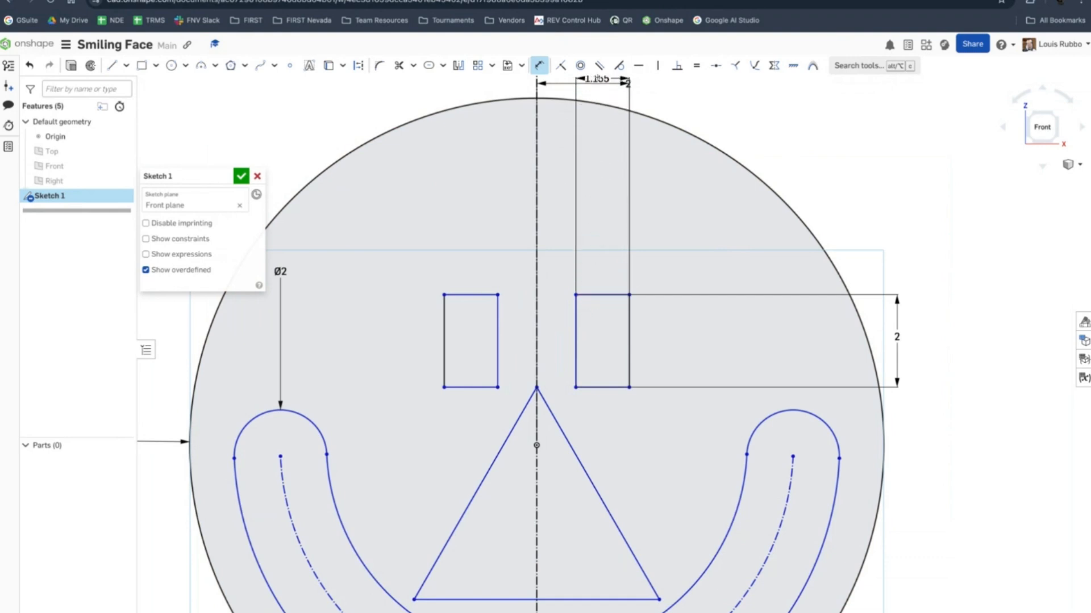
{"action": "left_click", "coordinate": [598, 168]}
{"action": "type", "text": "2"}
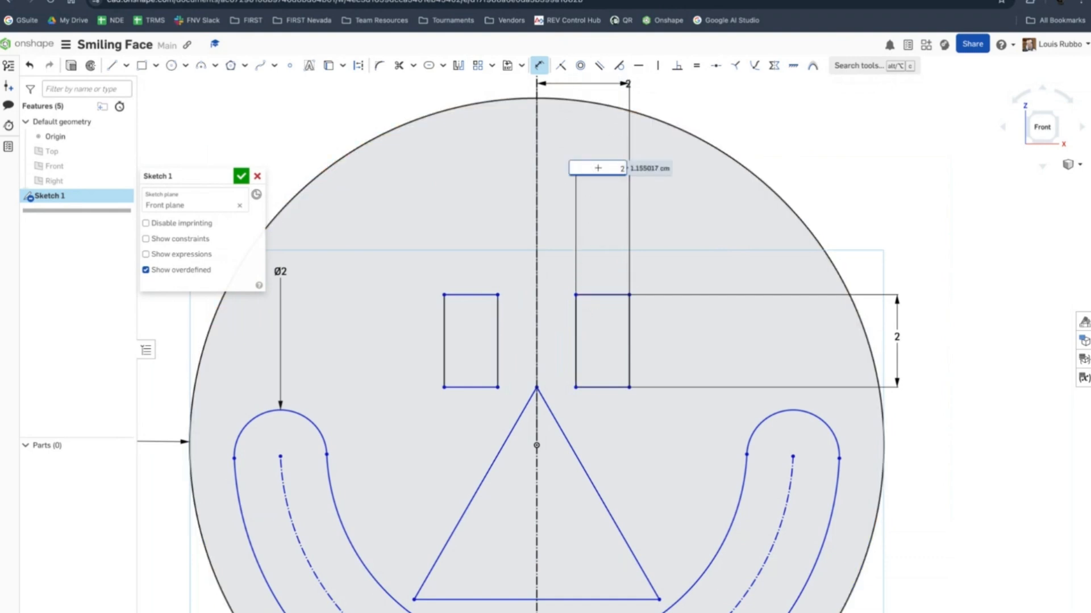
{"action": "key", "text": "Return"}
{"action": "key", "text": "ctrl+z"}
{"action": "key", "text": "ctrl+z"}
{"action": "key", "text": "ctrl+z"}
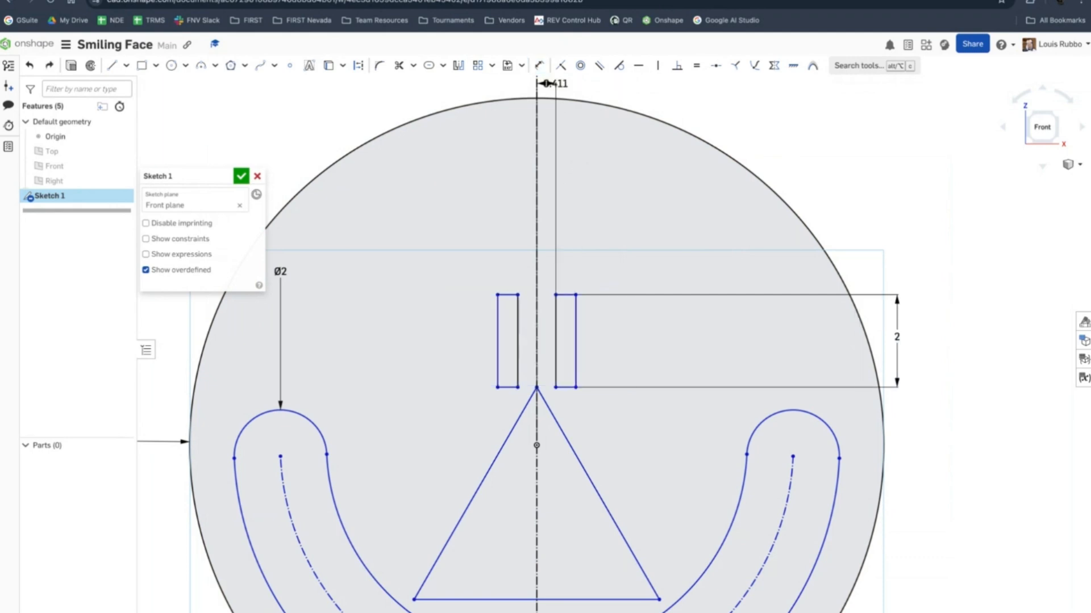
{"action": "key", "text": "ctrl+z"}
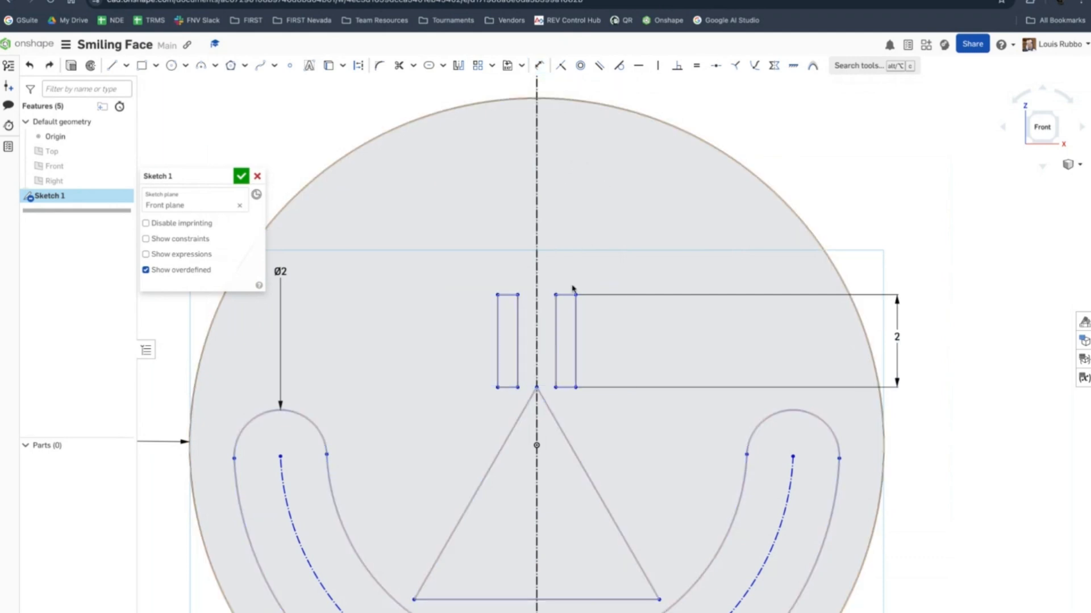
Move the left eye's inner vertical edge outward past its other edge to widen both mirrored eyes away from the centerline
{"action": "left_click", "coordinate": [460, 282]}
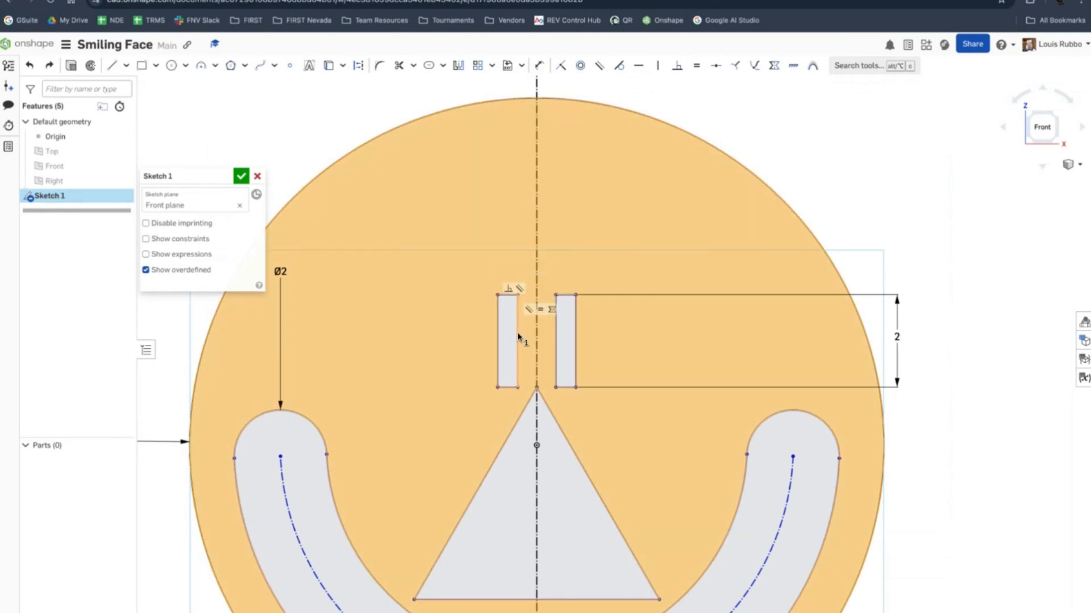
{"action": "left_click", "coordinate": [443, 324]}
{"action": "left_click_drag", "start_coordinate": [516, 329], "coordinate": [421, 328]}
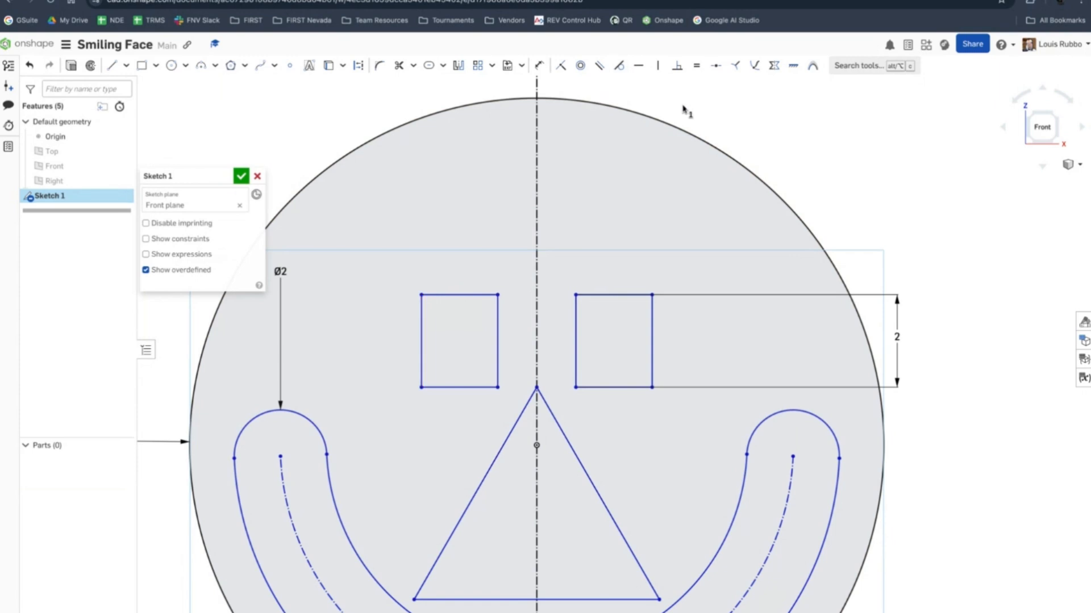
Dimension the distance from the centerline to the right eye's inner vertical edge as 2 cm
{"action": "left_click", "coordinate": [535, 69]}
{"action": "left_click", "coordinate": [536, 324]}
{"action": "left_click", "coordinate": [575, 327]}
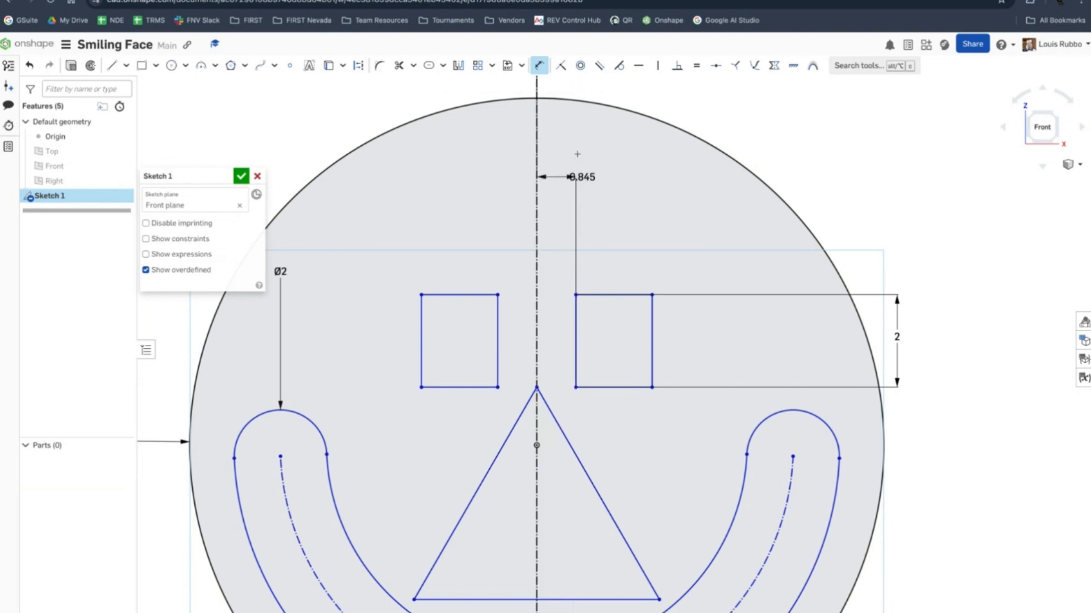
{"action": "left_click", "coordinate": [570, 83]}
{"action": "type", "text": "2"}
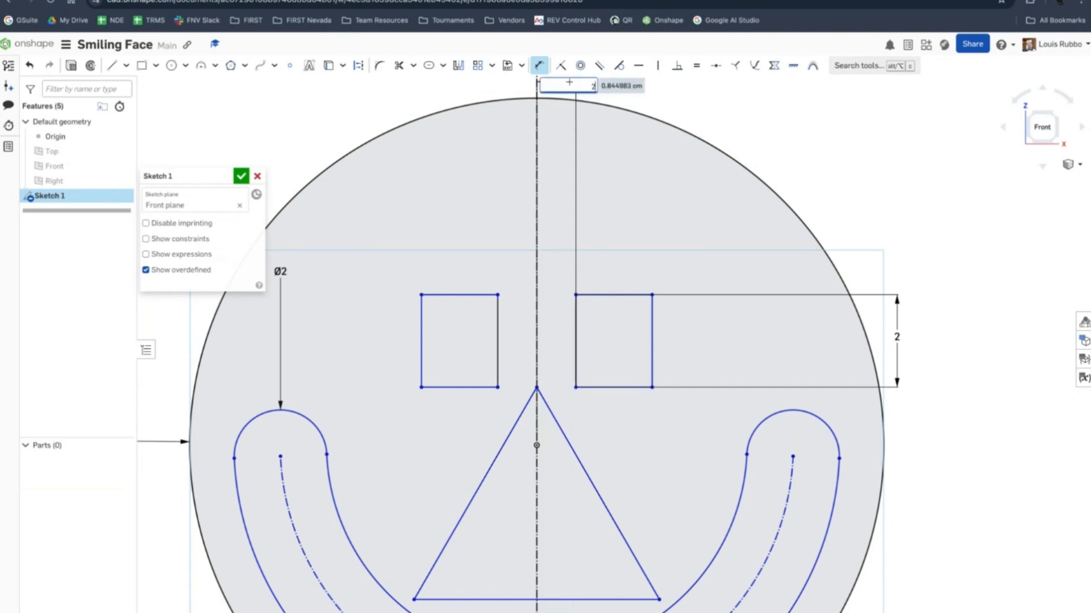
{"action": "key", "text": "Return"}
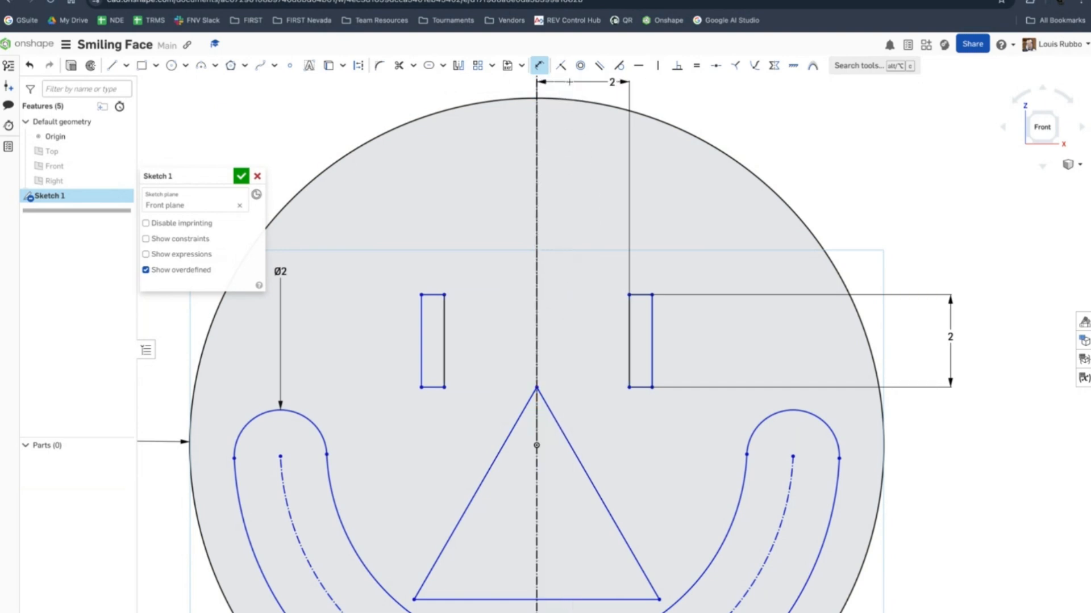
Dimension the right eye's upper edge to a width of 2 cm
{"action": "left_click", "coordinate": [640, 294]}
{"action": "left_click", "coordinate": [651, 87]}
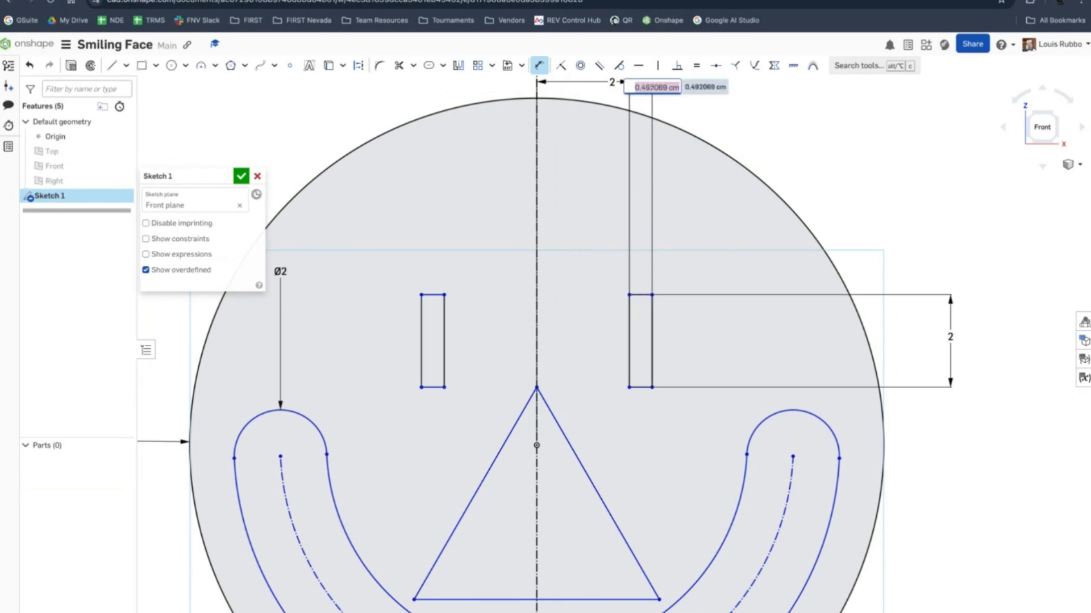
{"action": "type", "text": "2"}
{"action": "key", "text": "Return"}
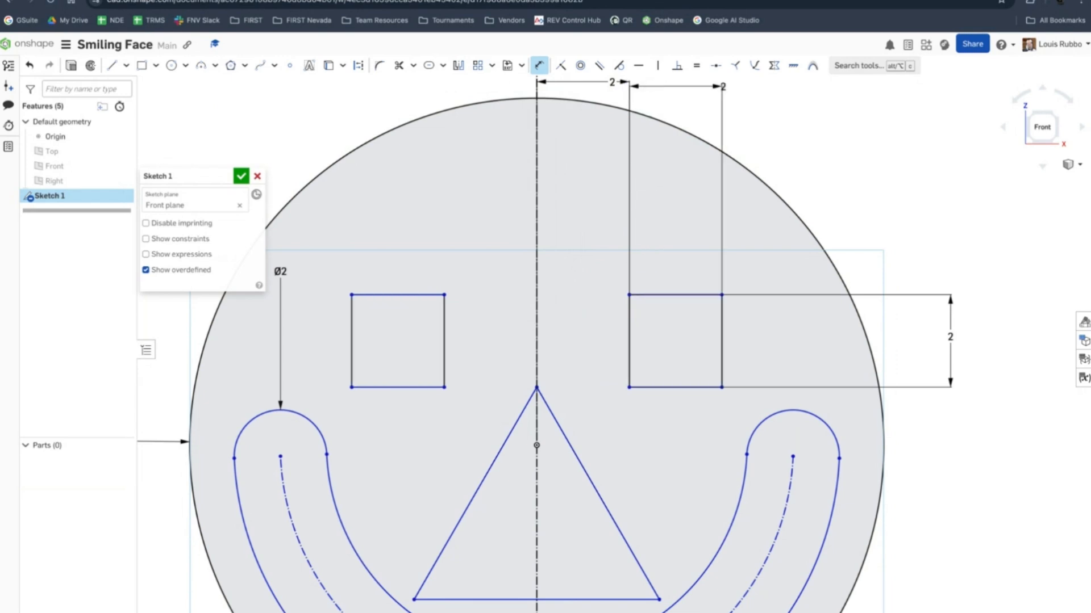
Dimension the nose triangle's left slanted side to a length of 4 cm
{"action": "scroll", "coordinate": [610, 380], "scroll_direction": "down", "scroll_amount": 3}
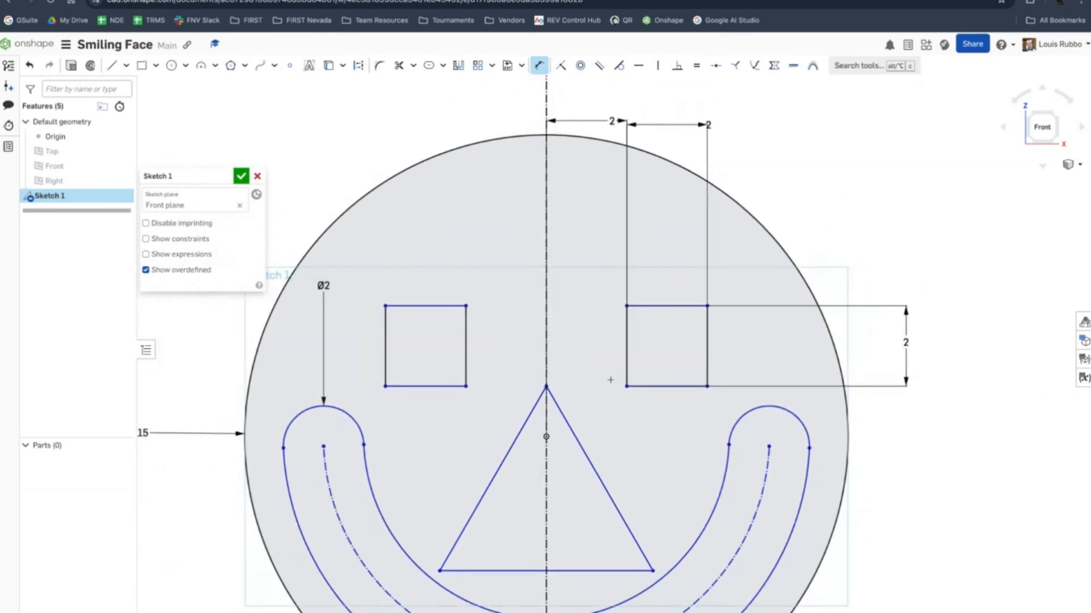
{"action": "scroll", "coordinate": [610, 379], "scroll_direction": "down", "scroll_amount": 1}
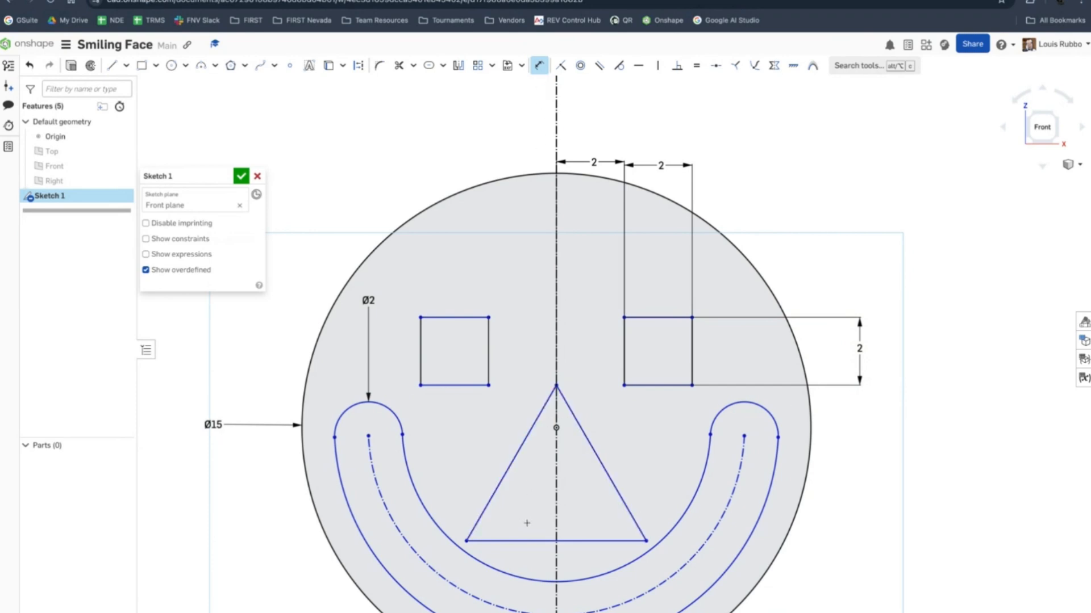
{"action": "left_click", "coordinate": [507, 479]}
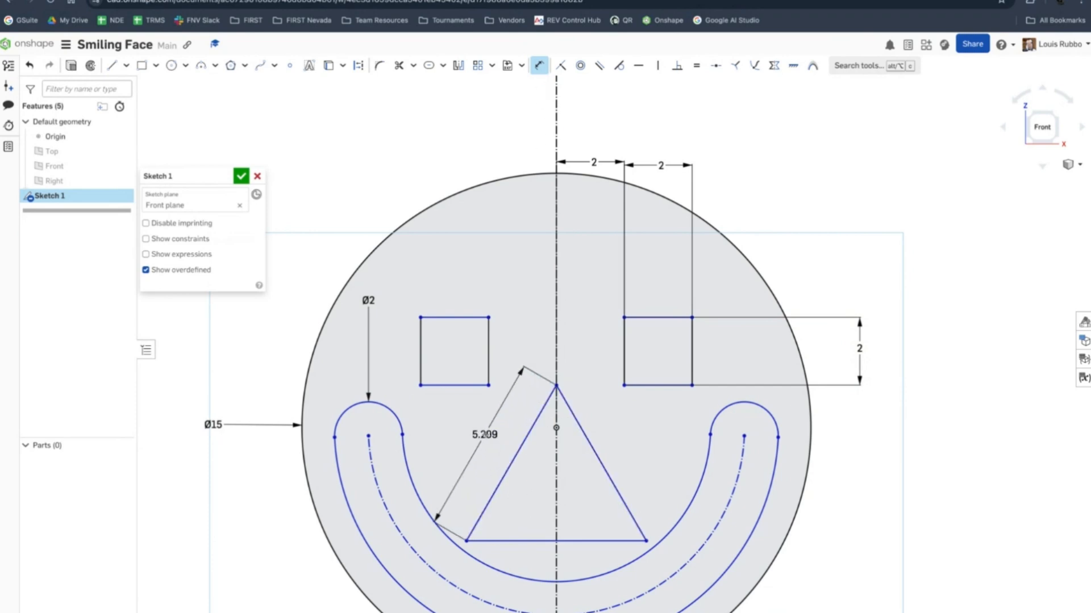
{"action": "left_click", "coordinate": [494, 447]}
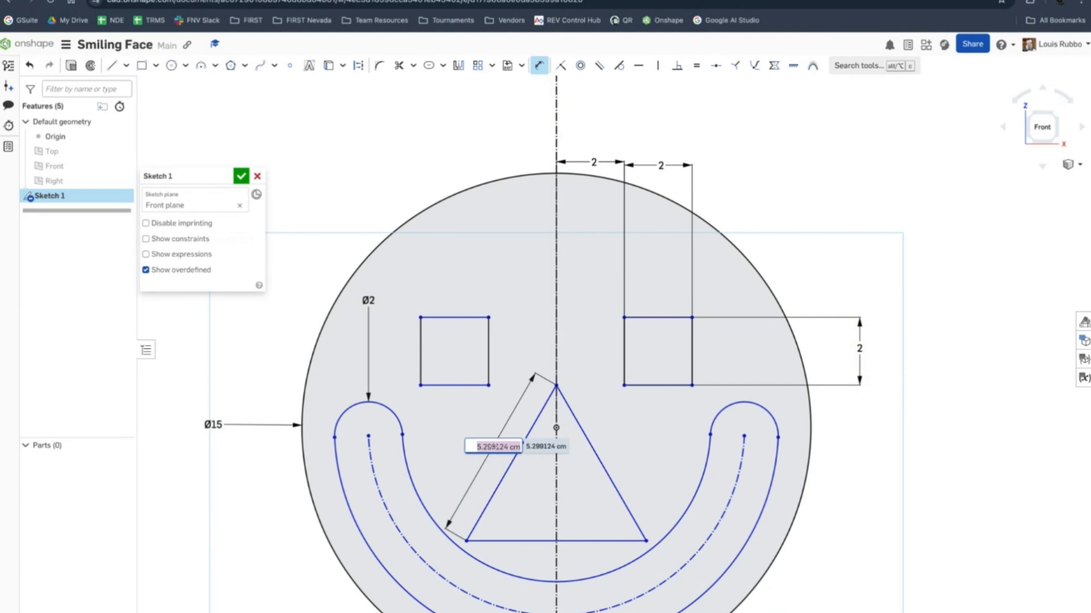
{"action": "type", "text": "4"}
{"action": "key", "text": "Return"}
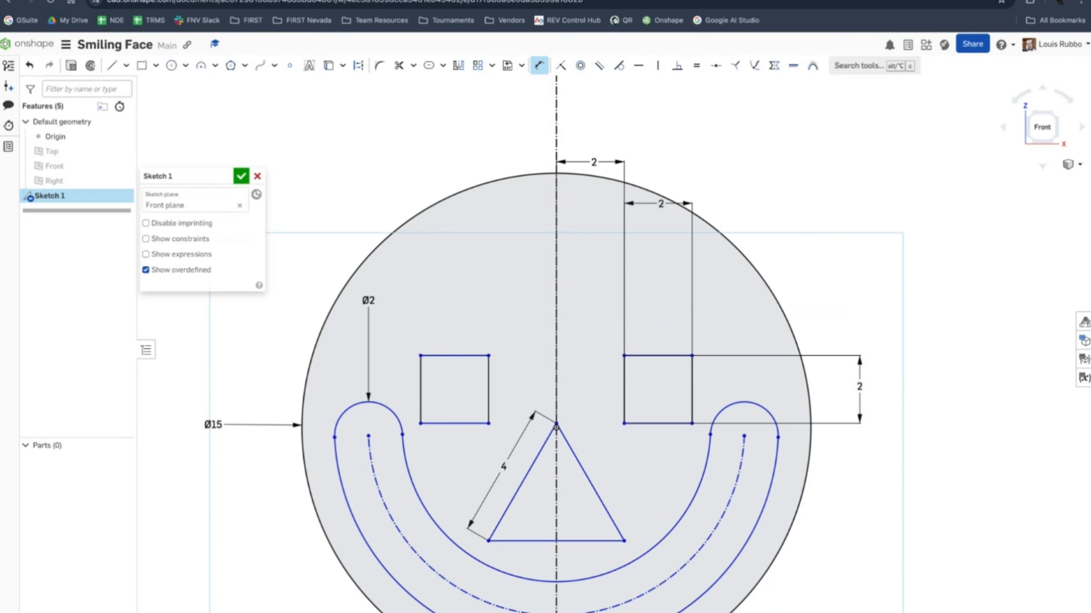
Dimension the vertical distance between the face's center point and the nose triangle's apex as 2 cm
{"action": "scroll", "coordinate": [598, 409], "scroll_direction": "up", "scroll_amount": 3}
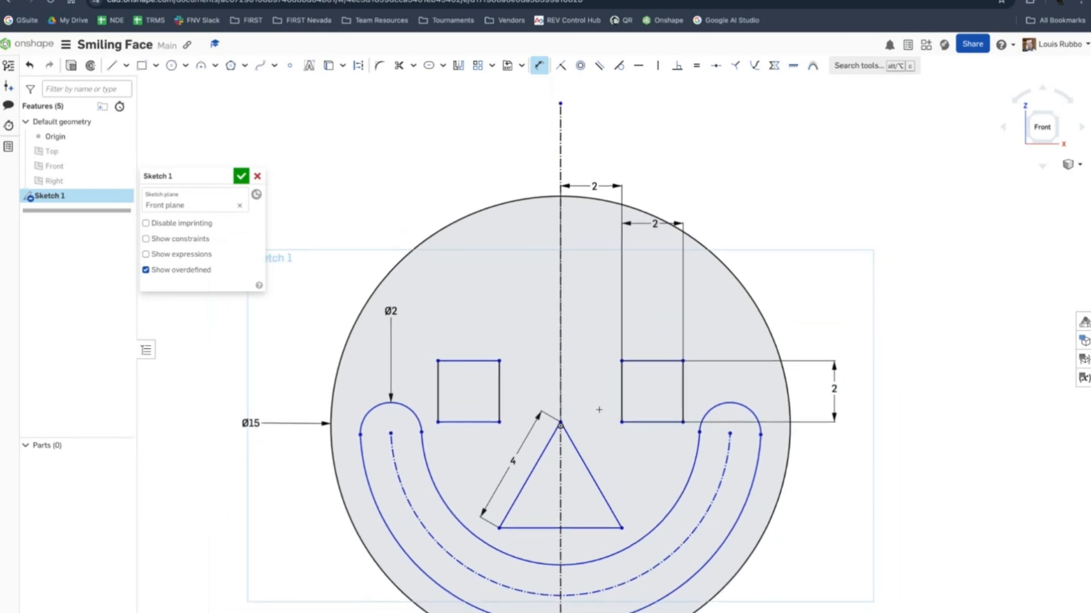
{"action": "scroll", "coordinate": [599, 409], "scroll_direction": "up", "scroll_amount": 5}
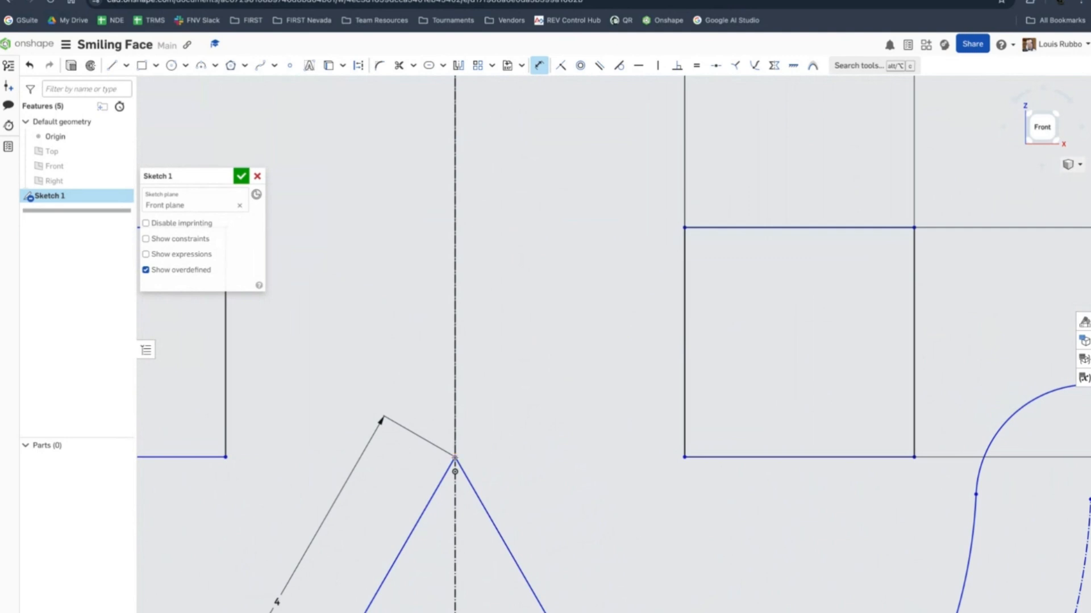
{"action": "left_click", "coordinate": [454, 472]}
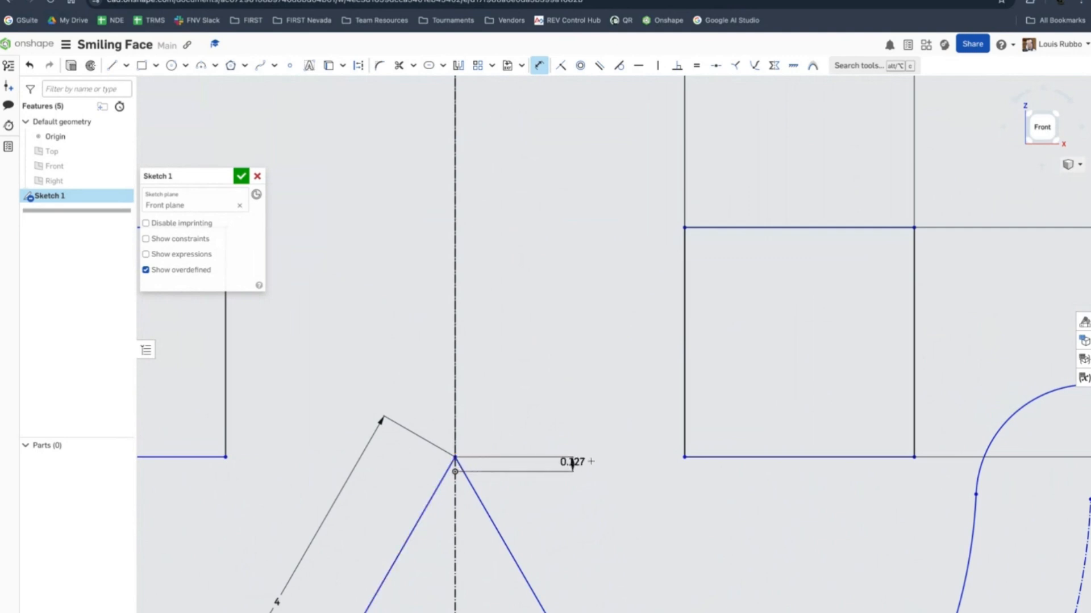
{"action": "double_click", "coordinate": [637, 465]}
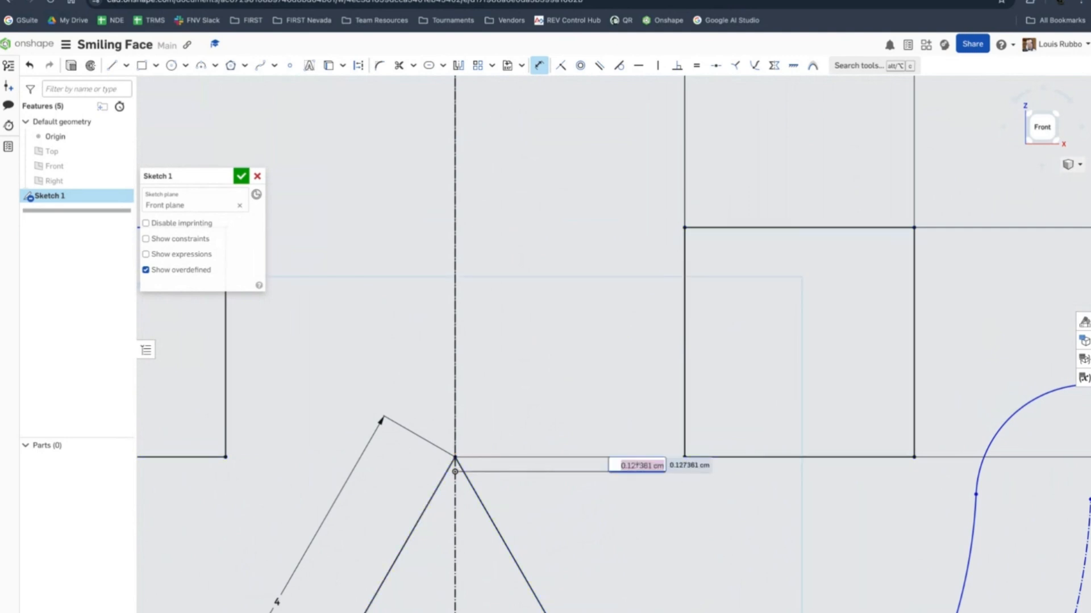
{"action": "type", "text": "2"}
{"action": "key", "text": "Return"}
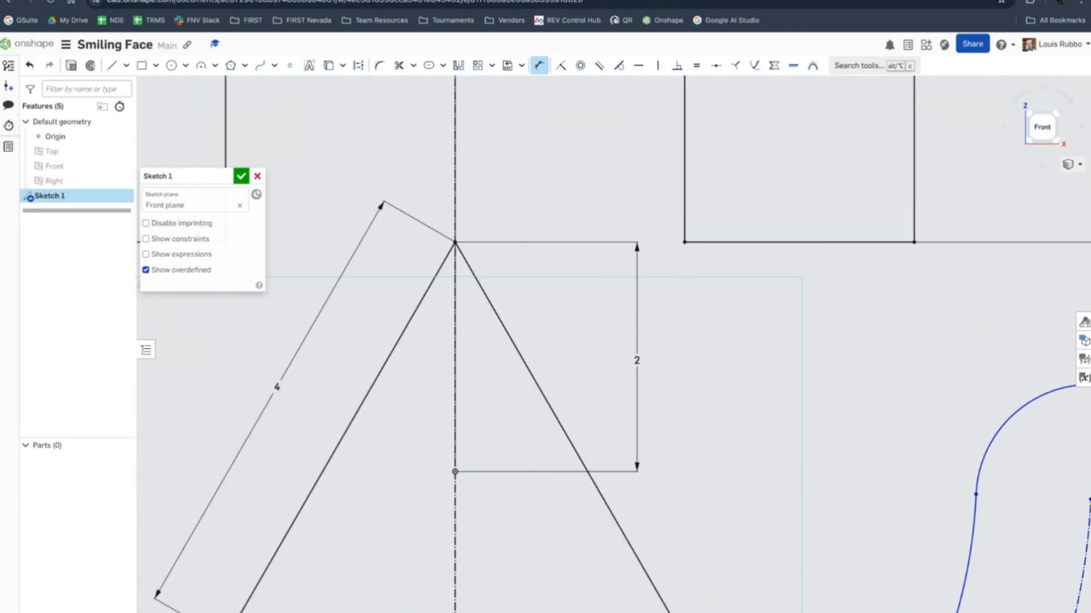
Move the nose apex's vertical dimension outside the face and align the eye's centerline distance dimension with the eye width dimension
{"action": "scroll", "coordinate": [670, 466], "scroll_direction": "down", "scroll_amount": 10}
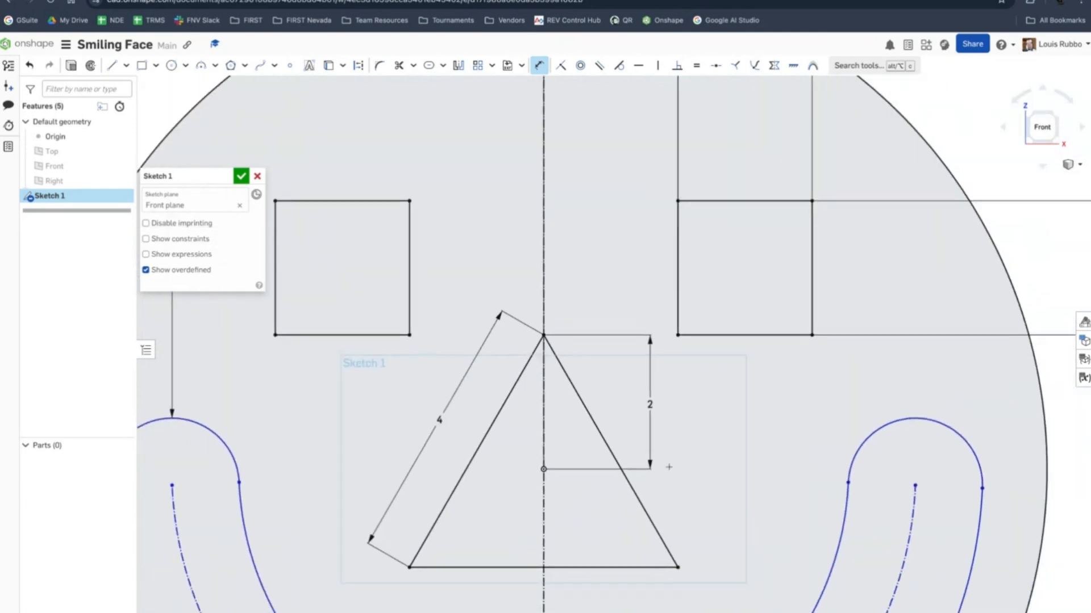
{"action": "left_click_drag", "start_coordinate": [663, 445], "coordinate": [869, 438]}
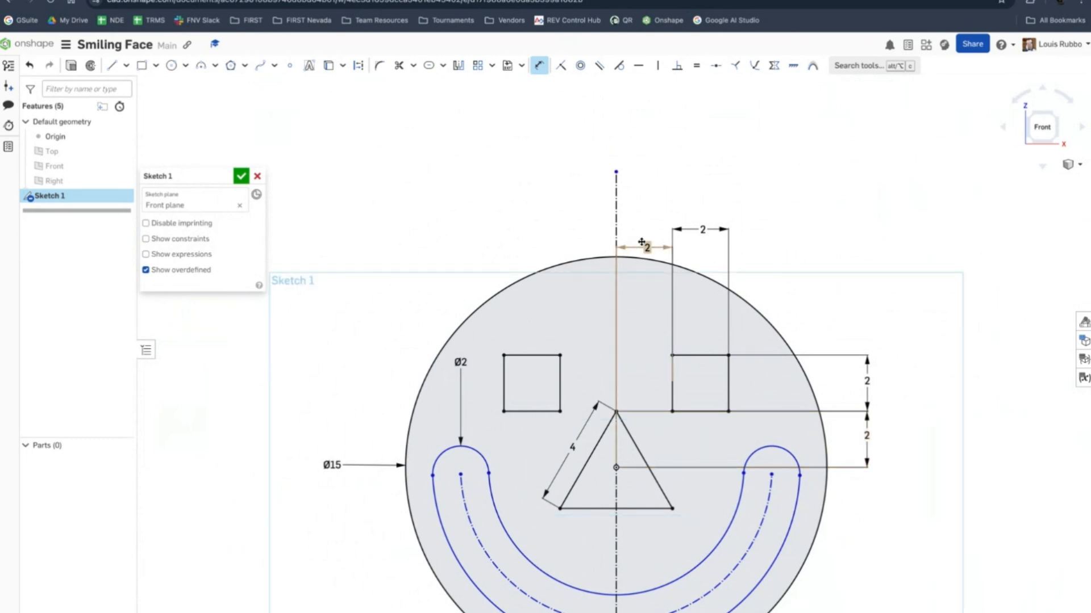
{"action": "left_click_drag", "start_coordinate": [649, 246], "coordinate": [643, 250]}
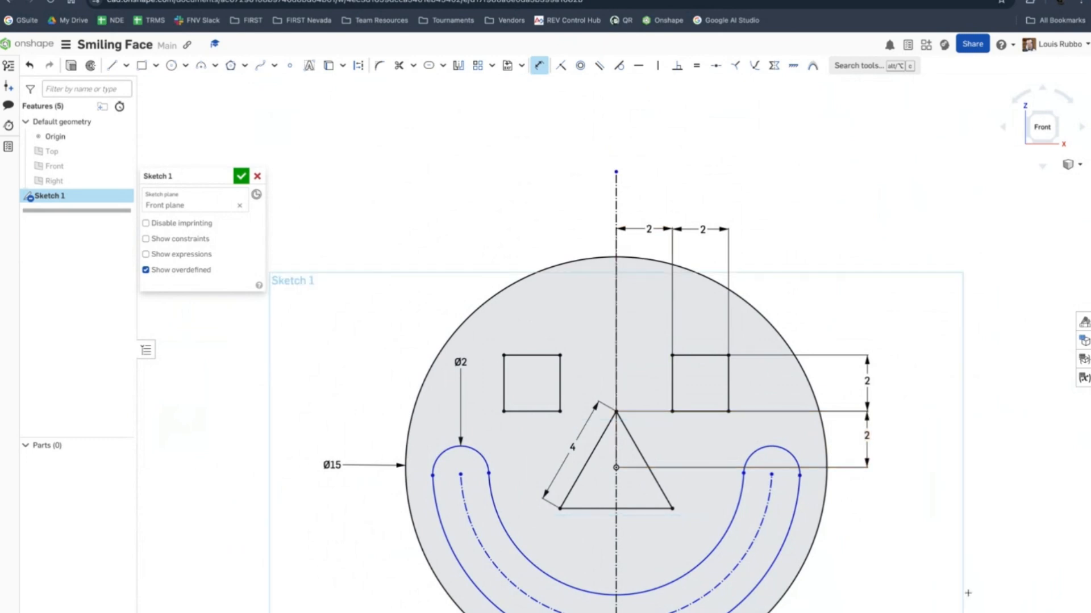
{"action": "middle_click_drag", "start_coordinate": [945, 571], "coordinate": [939, 475]}
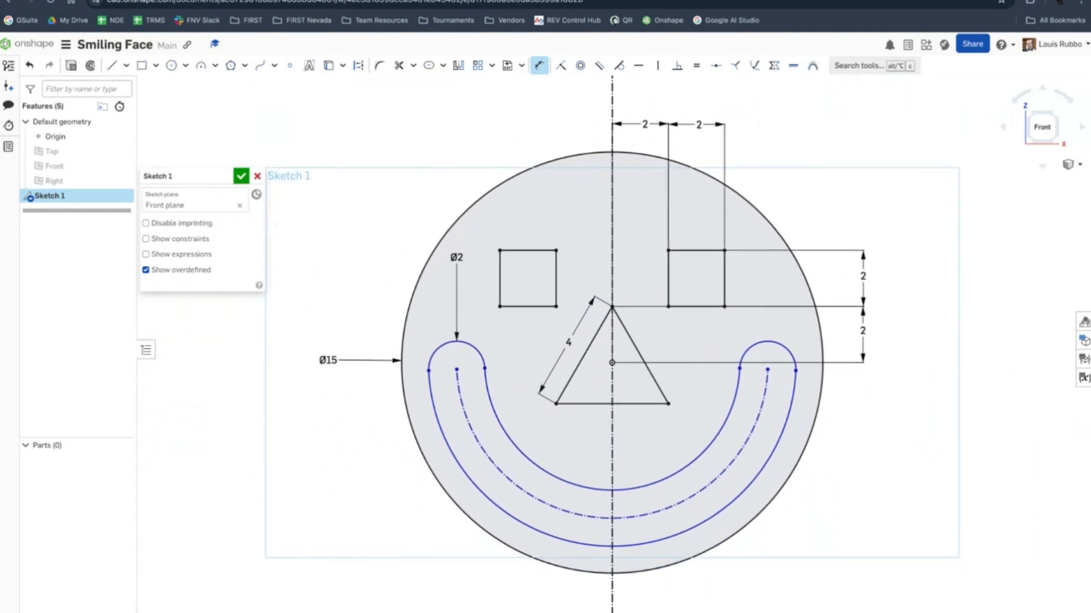
{"action": "left_click", "coordinate": [539, 65]}
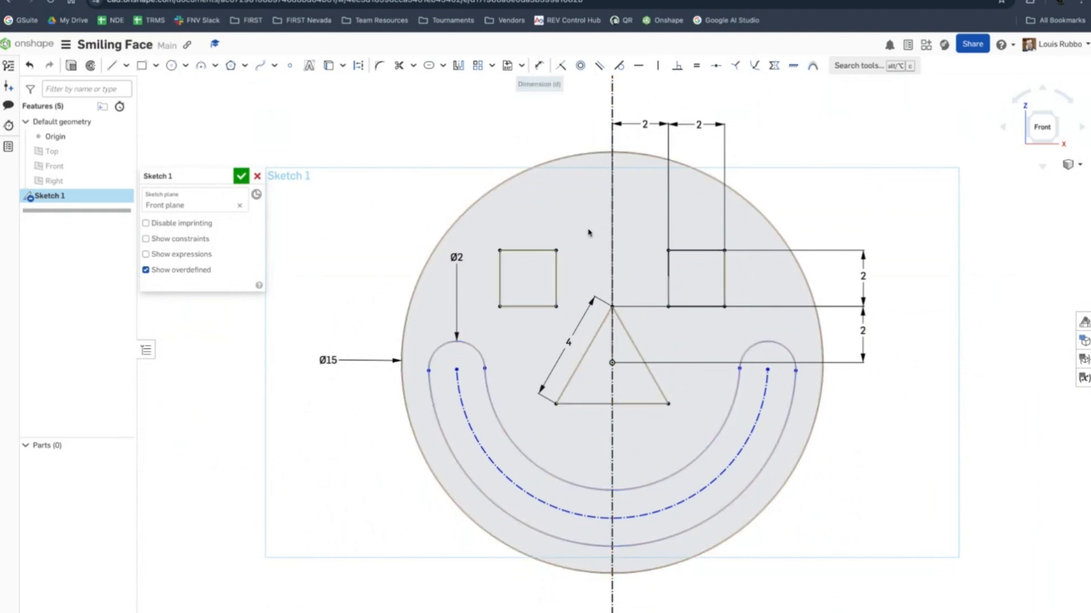
{"action": "left_click", "coordinate": [611, 363]}
{"action": "key", "text": "d"}
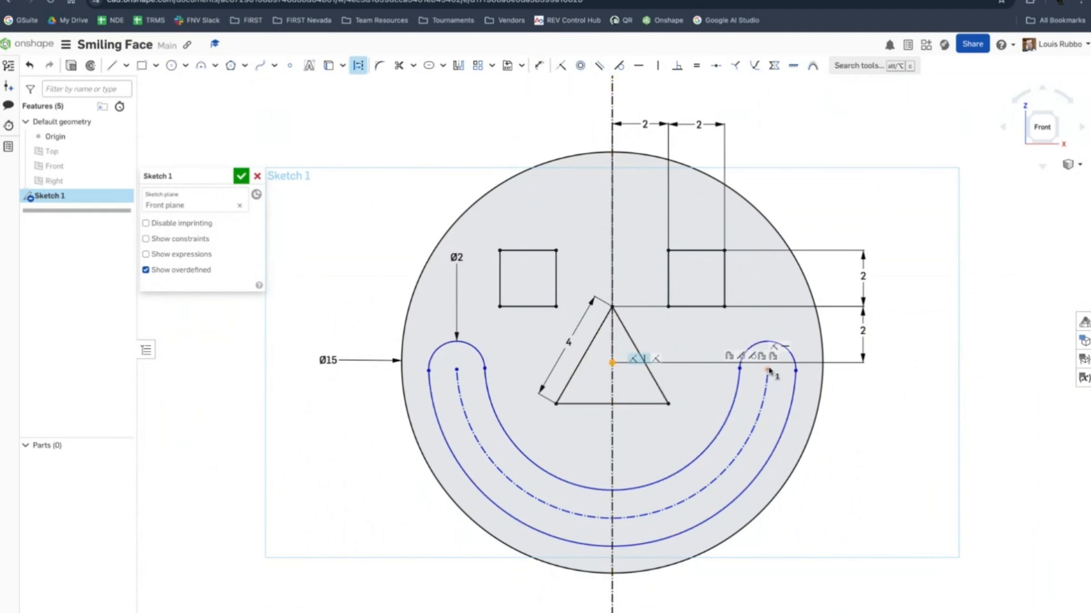
{"action": "key", "text": "Escape"}
{"action": "left_click", "coordinate": [767, 370]}
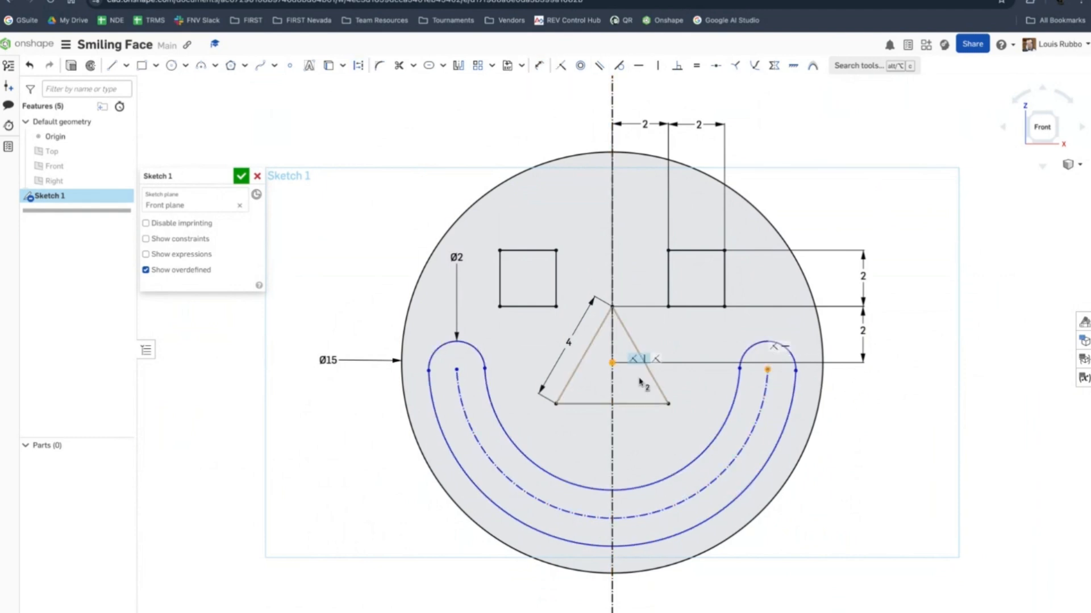
{"action": "key", "text": "Escape"}
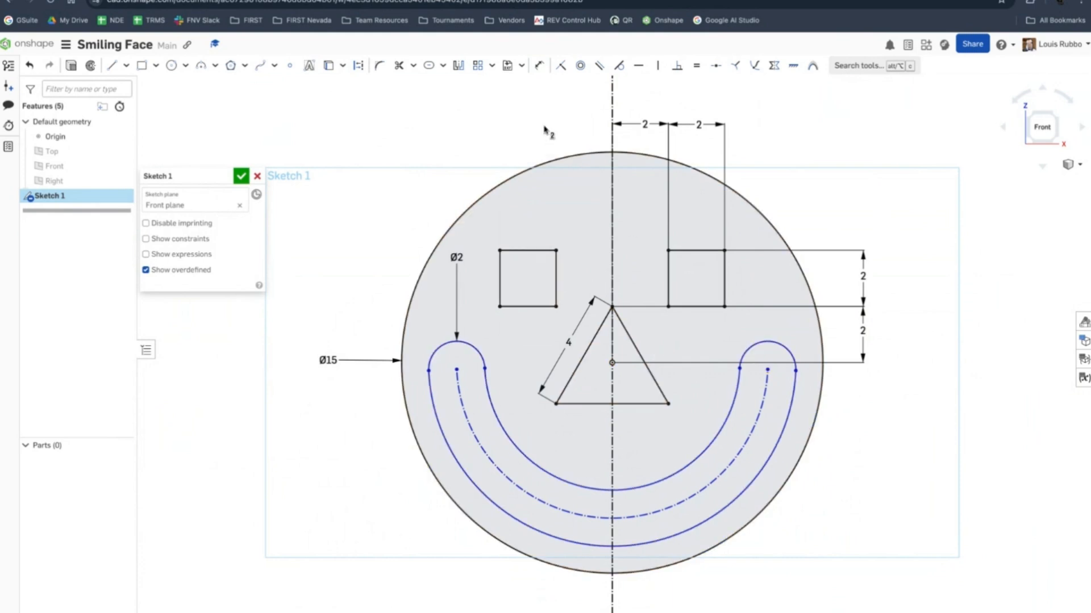
{"action": "left_click", "coordinate": [539, 65]}
{"action": "left_click", "coordinate": [767, 369]}
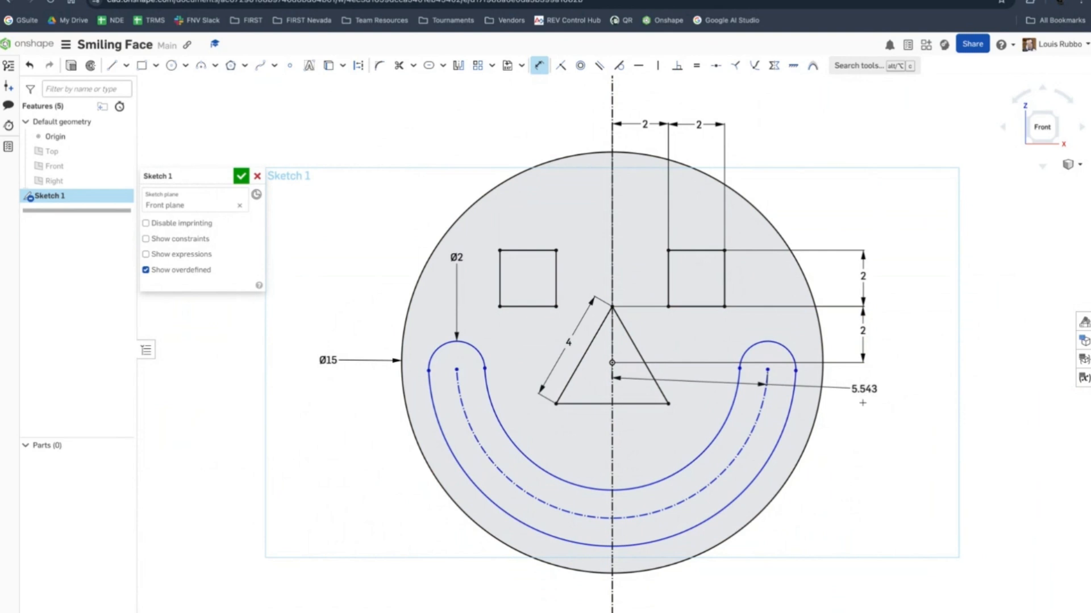
{"action": "key", "text": "Escape"}
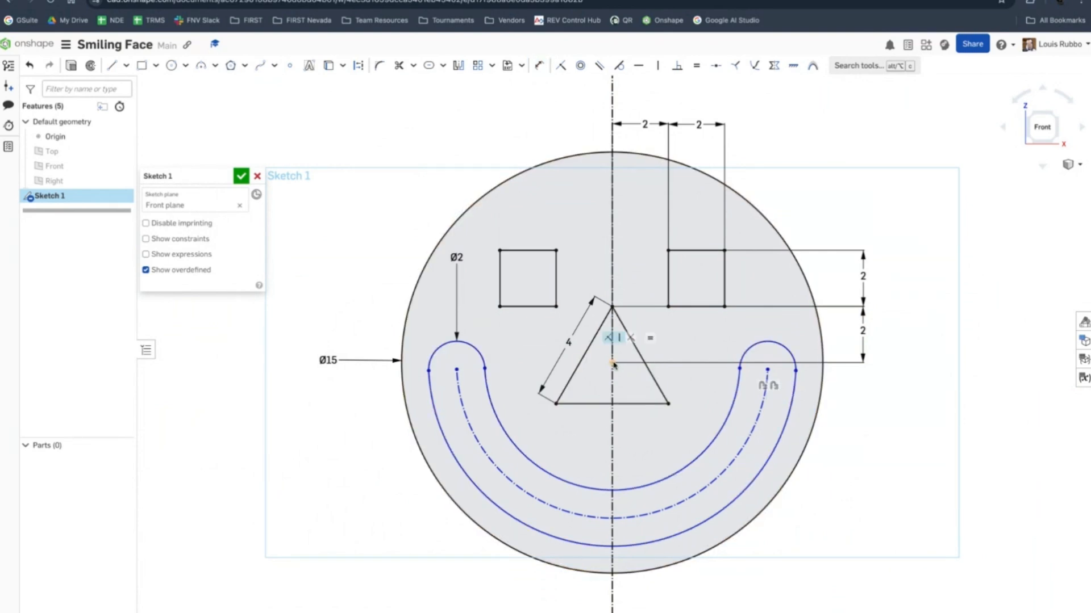
{"action": "left_click", "coordinate": [768, 370]}
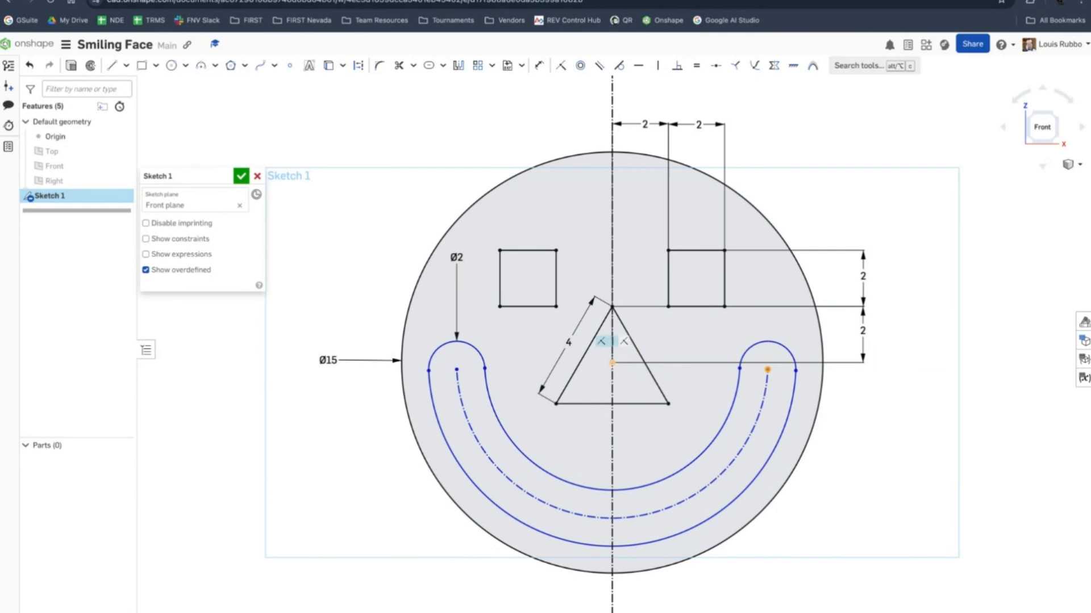
{"action": "left_click", "coordinate": [613, 364]}
{"action": "left_click", "coordinate": [697, 493]}
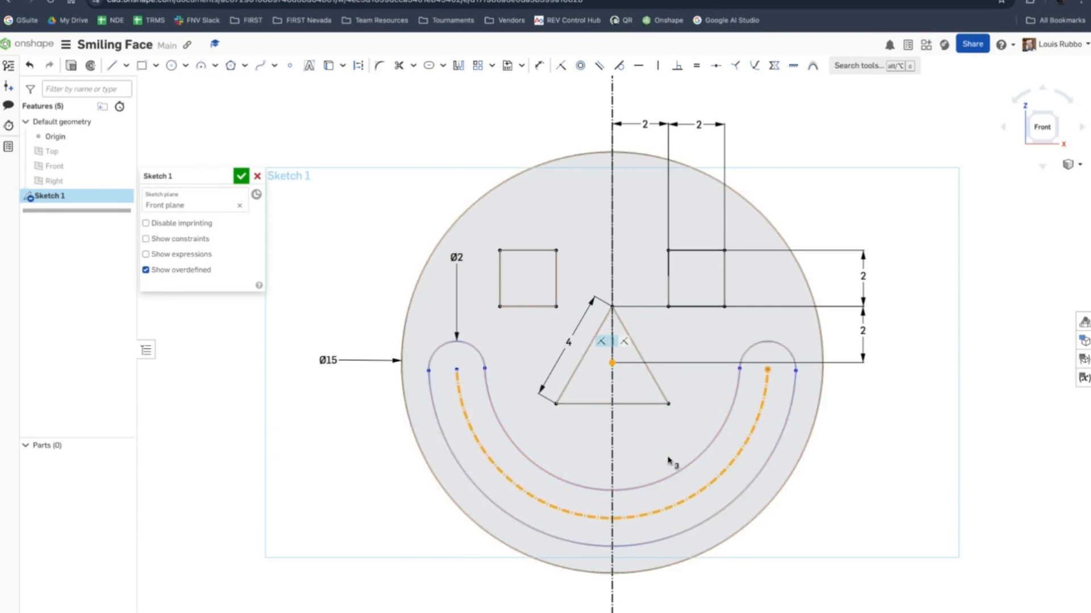
{"action": "left_click", "coordinate": [670, 460]}
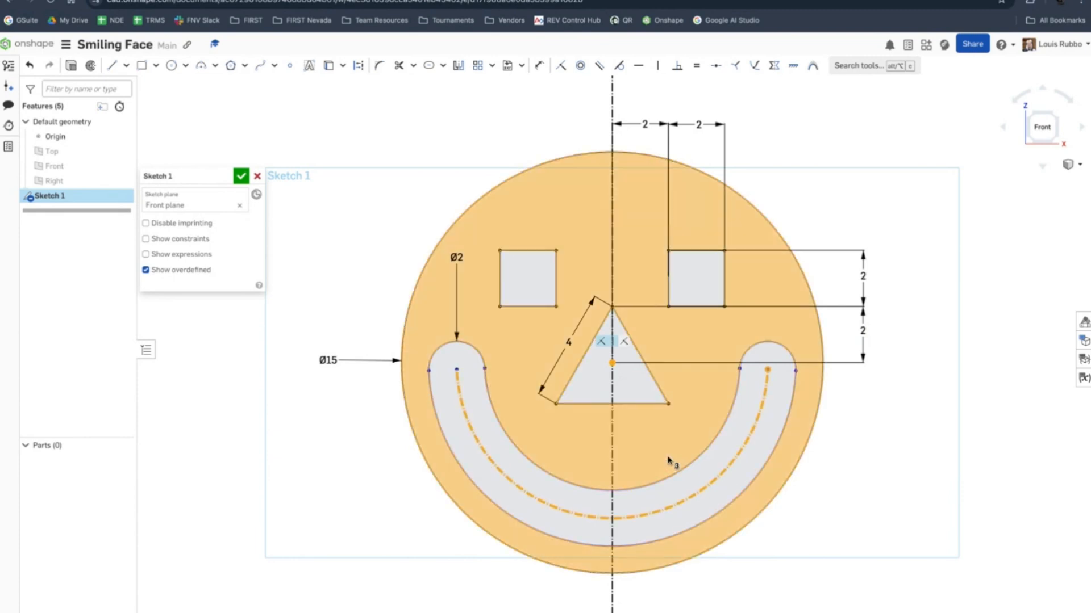
Dimension the mouth slot's center arc to a radius of 5 cm
{"action": "left_click", "coordinate": [539, 67]}
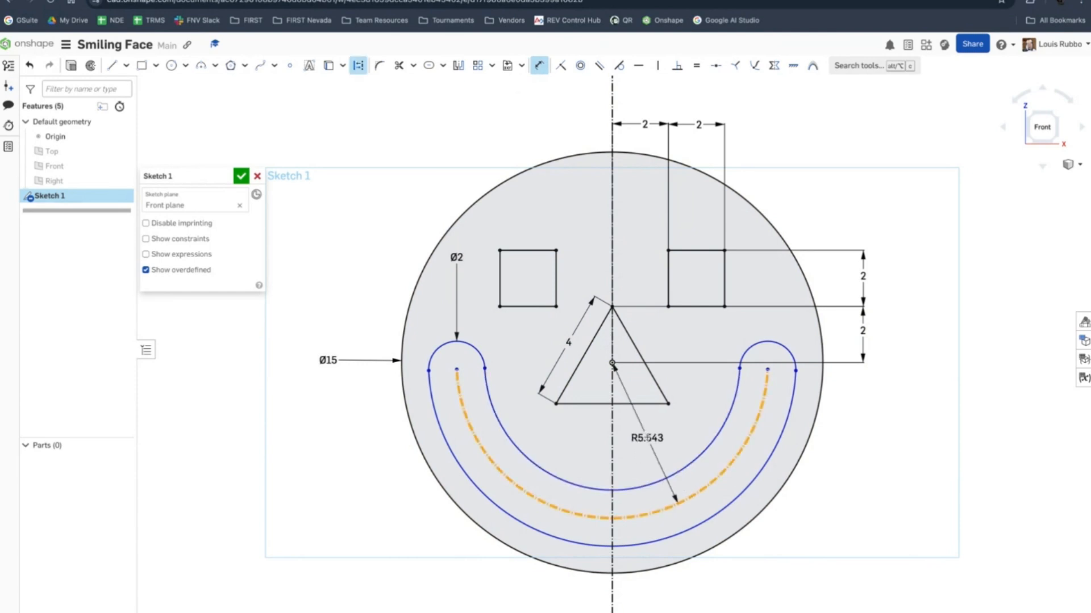
{"action": "left_click", "coordinate": [646, 435]}
{"action": "type", "text": "5"}
{"action": "key", "text": "Return"}
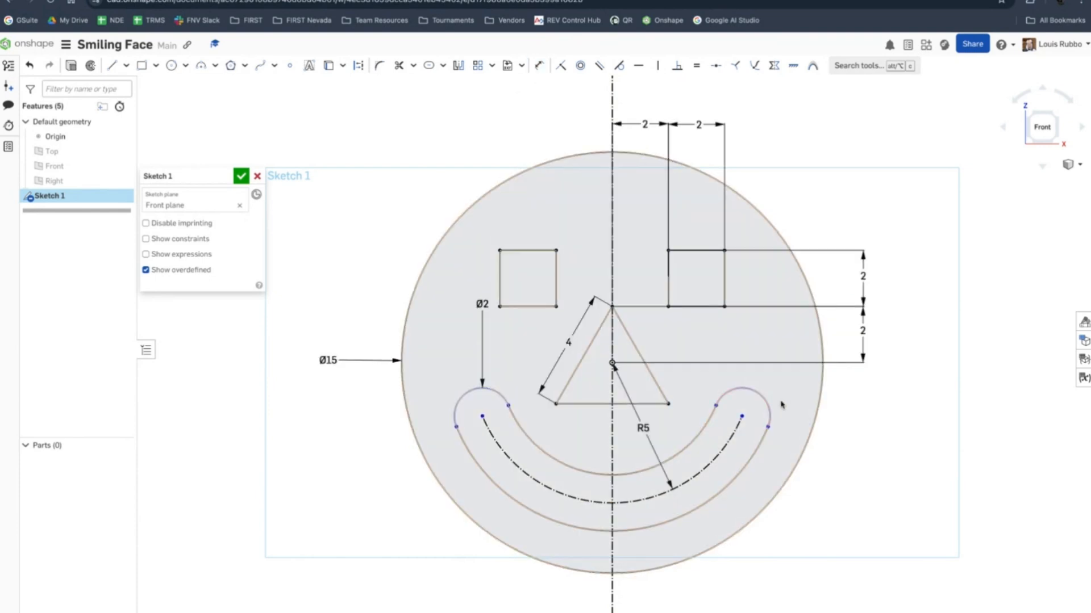
Dimension the vertical distance from the face's center point to the right end point of the mouth's center arc as 2 cm
{"action": "left_click", "coordinate": [539, 65]}
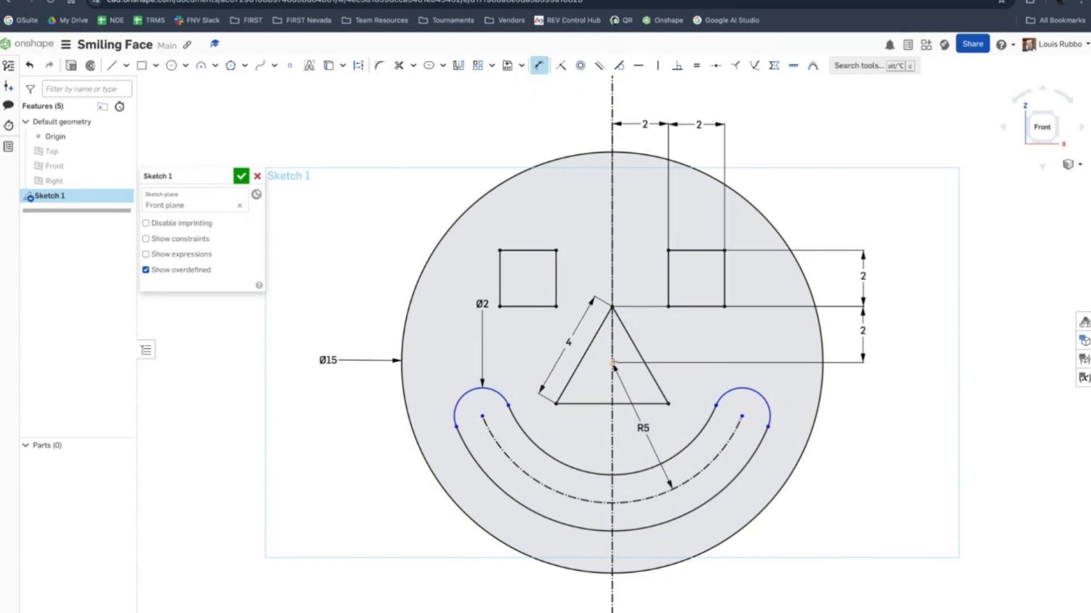
{"action": "left_click", "coordinate": [742, 416]}
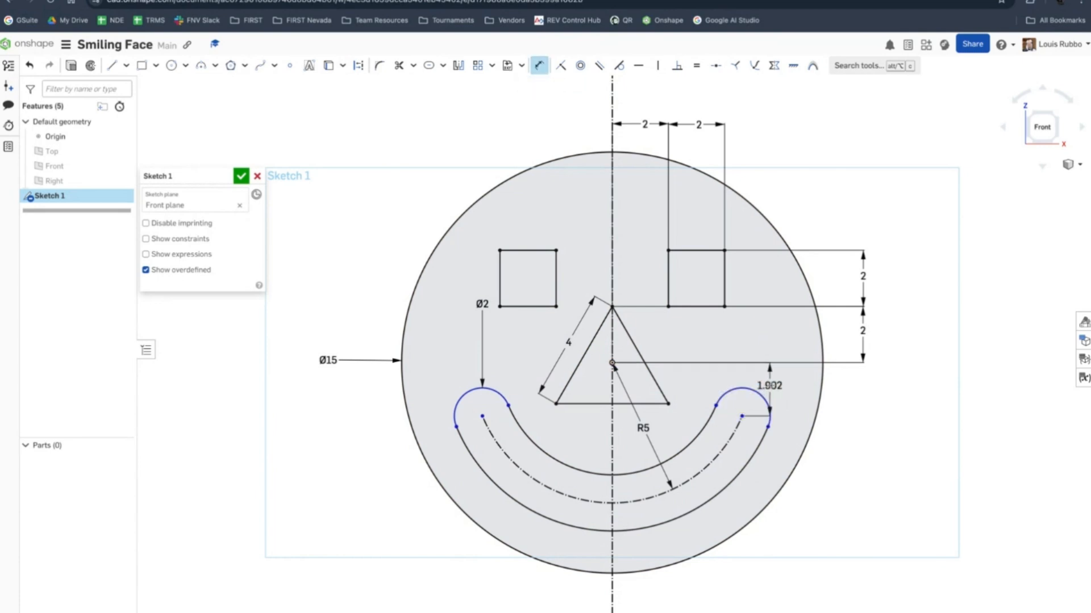
{"action": "left_click", "coordinate": [863, 391]}
{"action": "type", "text": "2"}
{"action": "key", "text": "Return"}
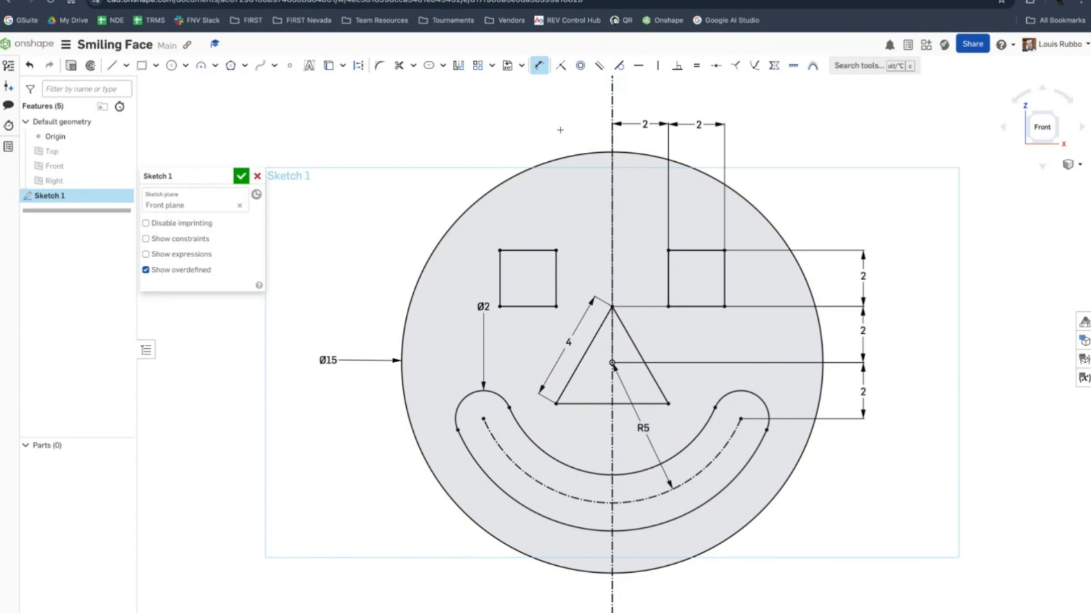
Set the right eye's width to 3 cm and move the mouth slot's Ø2 dimension clear of the left eye
{"action": "double_click", "coordinate": [699, 124]}
{"action": "type", "text": "3"}
{"action": "key", "text": "Return"}
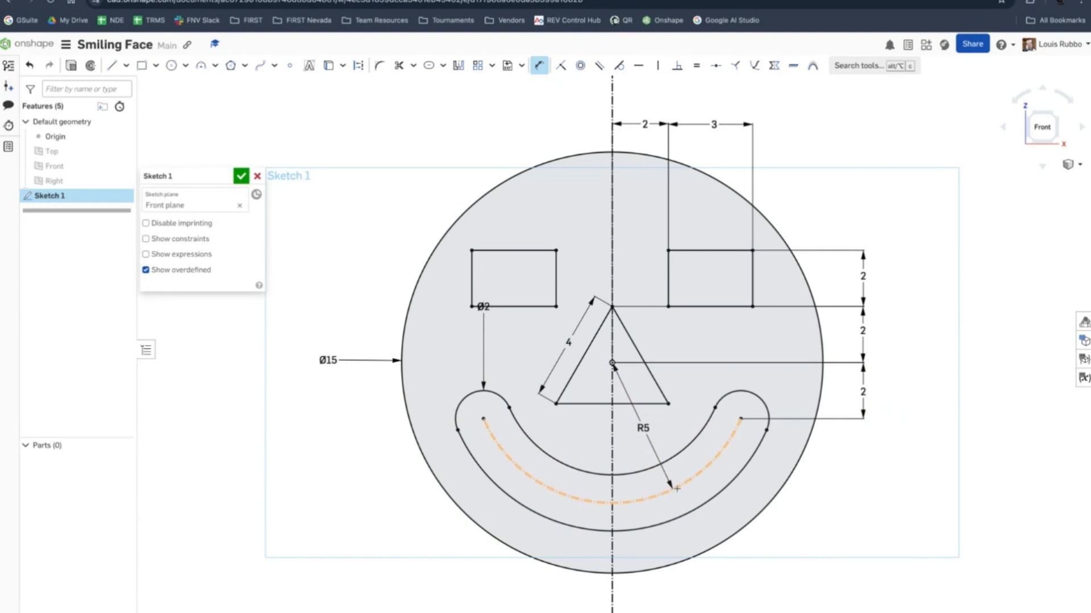
{"action": "left_click_drag", "start_coordinate": [481, 313], "coordinate": [455, 348]}
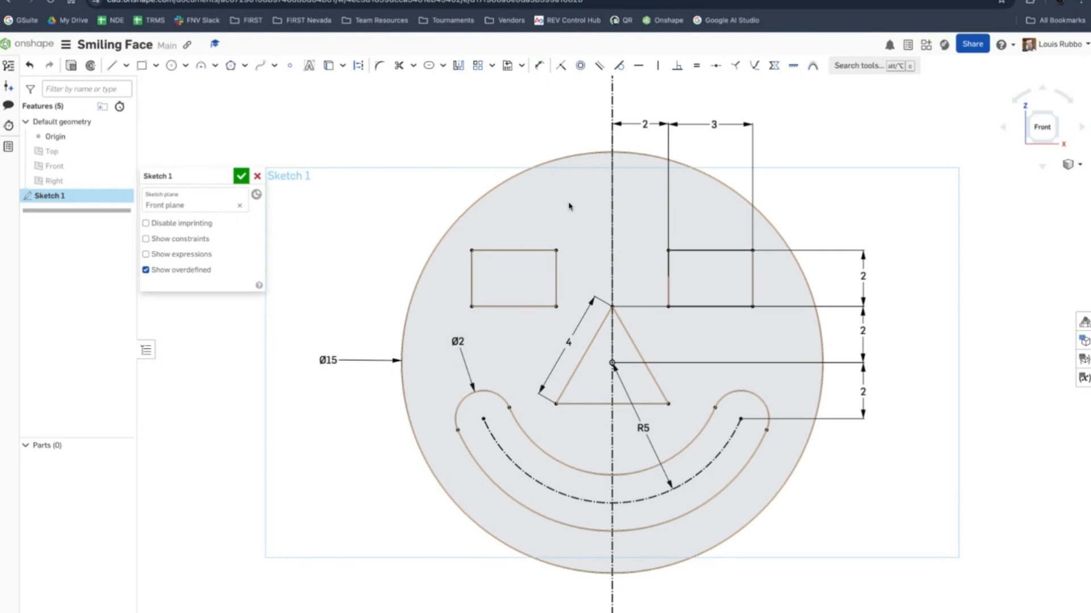
{"action": "left_click", "coordinate": [570, 207]}
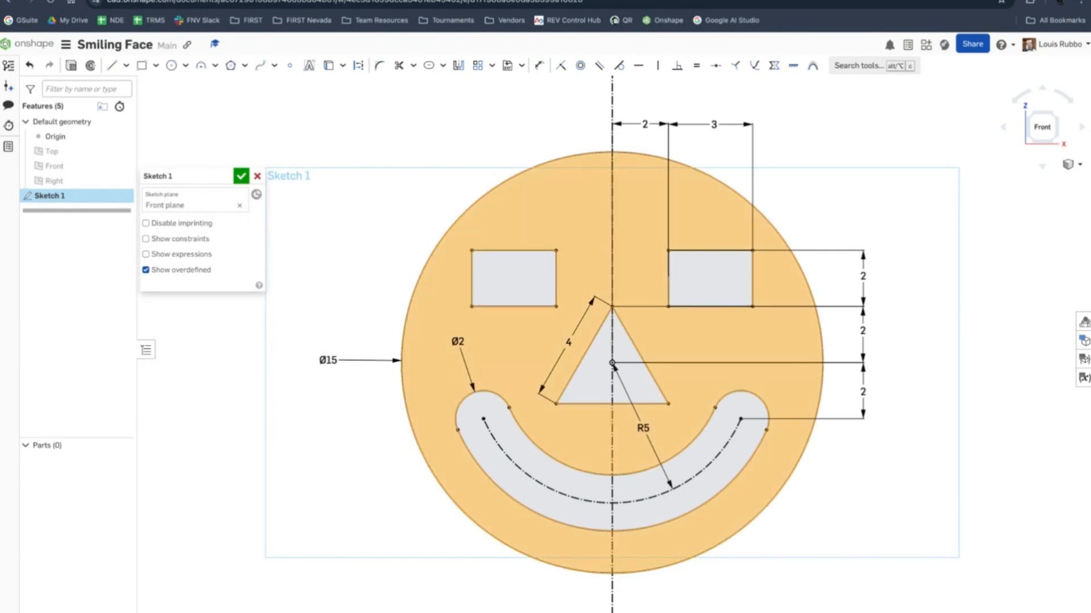
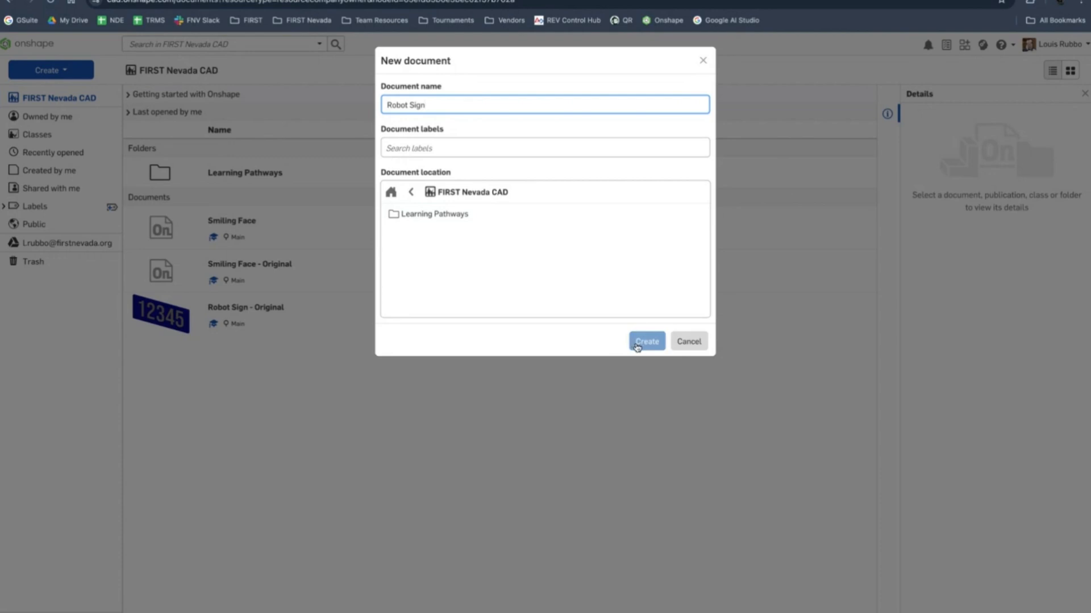
Create the new document Robot Sign in FIRST Nevada CAD and start a sketch on the Front plane
{"action": "left_click", "coordinate": [642, 342]}
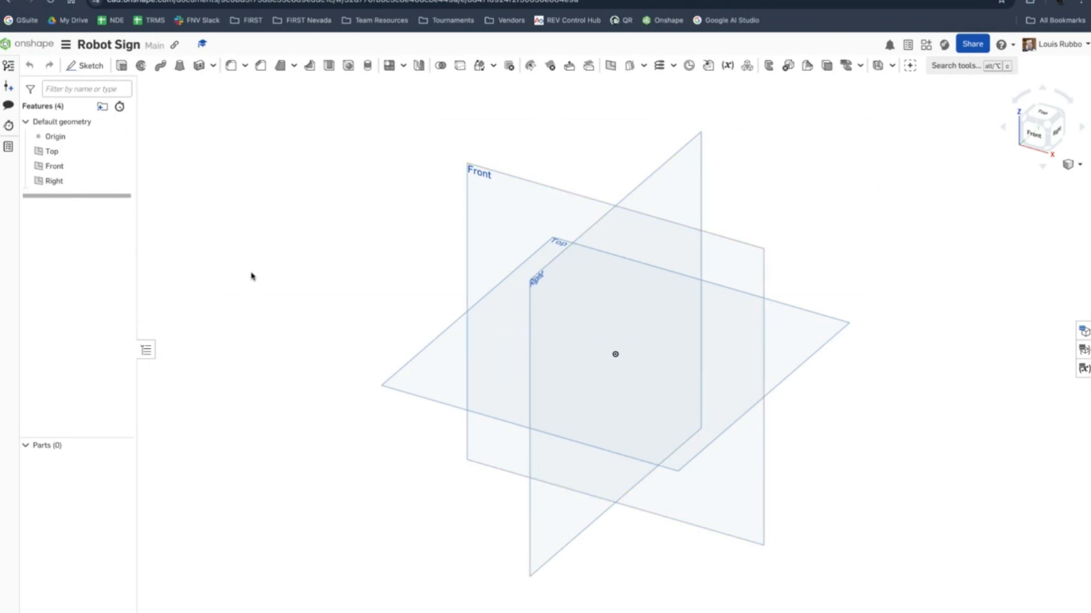
{"action": "left_click", "coordinate": [86, 67]}
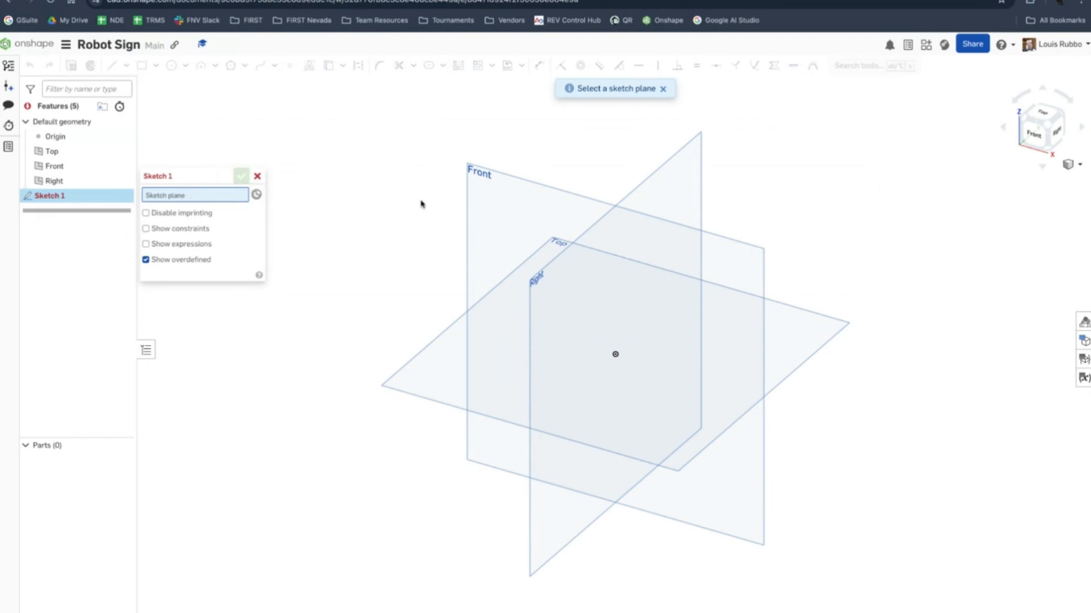
{"action": "left_click", "coordinate": [493, 222]}
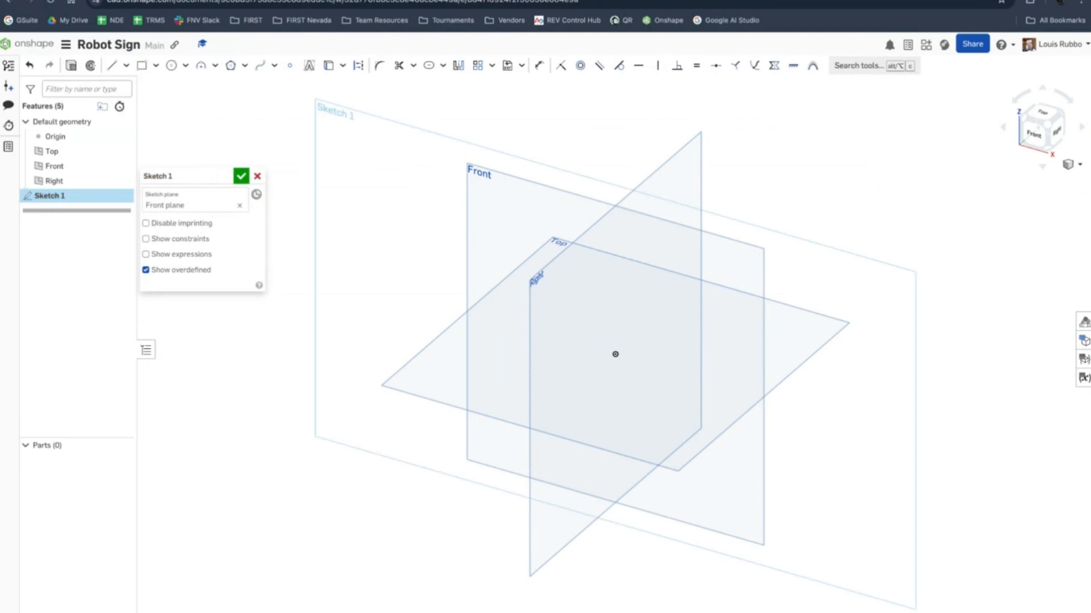
Orient the view straight onto the Front sketch plane and hide the default planes
{"action": "key", "text": "n"}
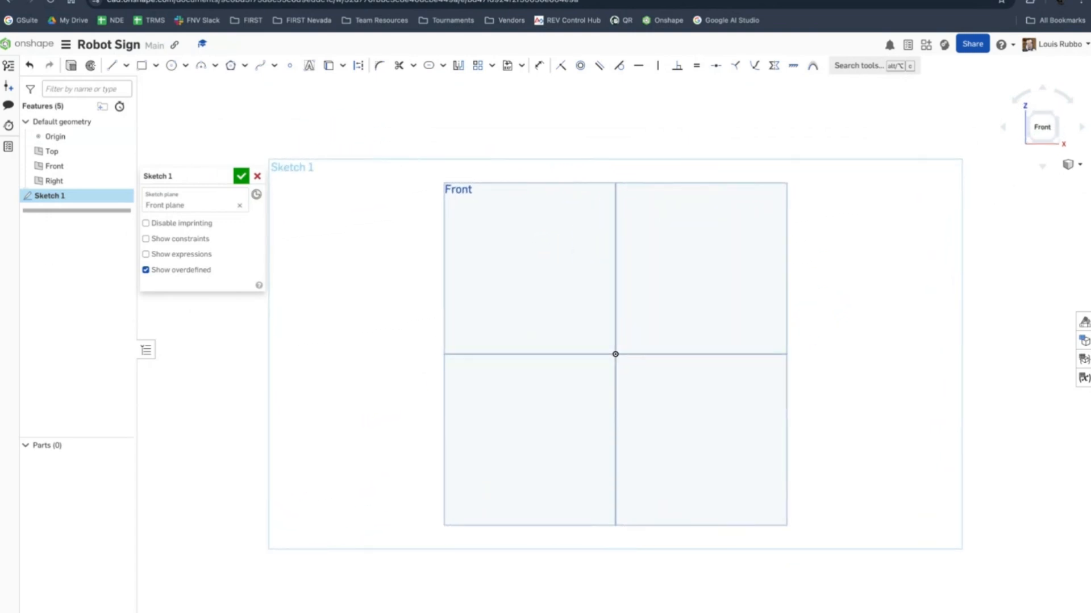
{"action": "left_click", "coordinate": [1046, 134]}
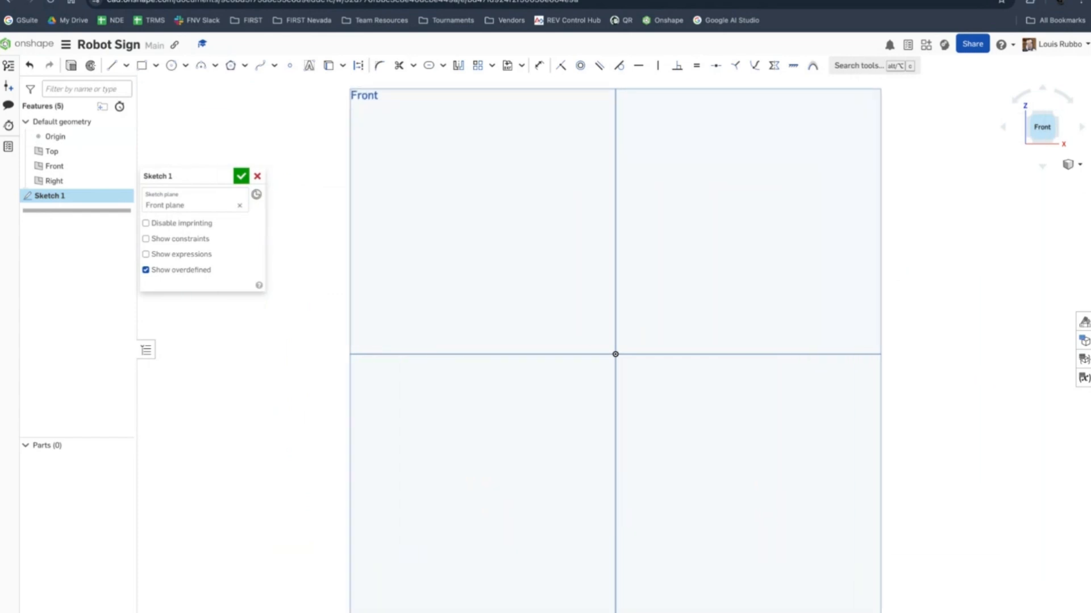
{"action": "key", "text": "p"}
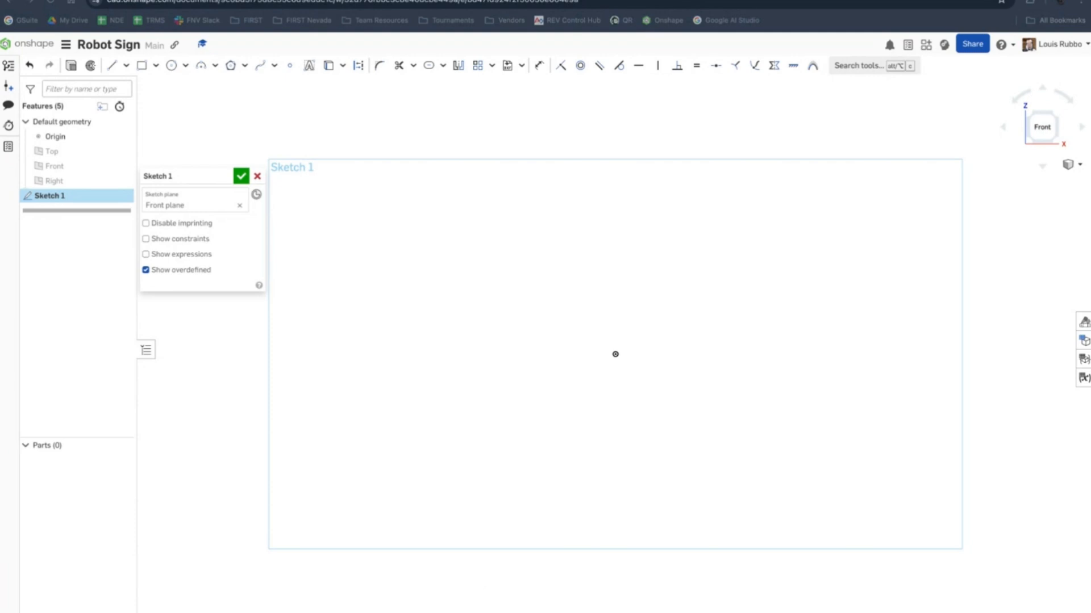
Sketch a center point rectangle from the origin, about 16 wide and 6.4 high
{"action": "left_click", "coordinate": [155, 66]}
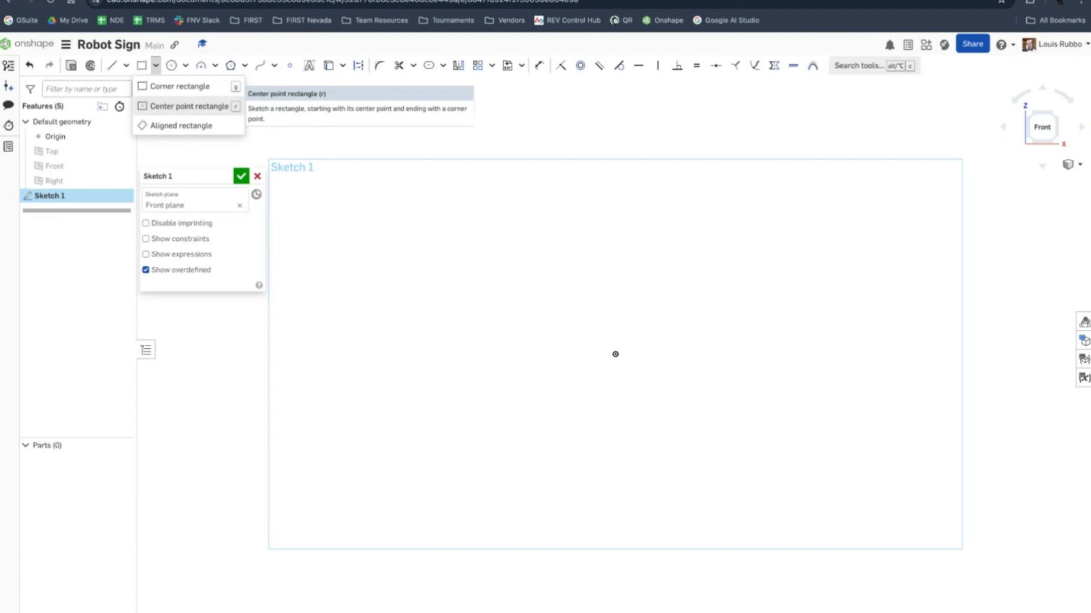
{"action": "left_click", "coordinate": [189, 107]}
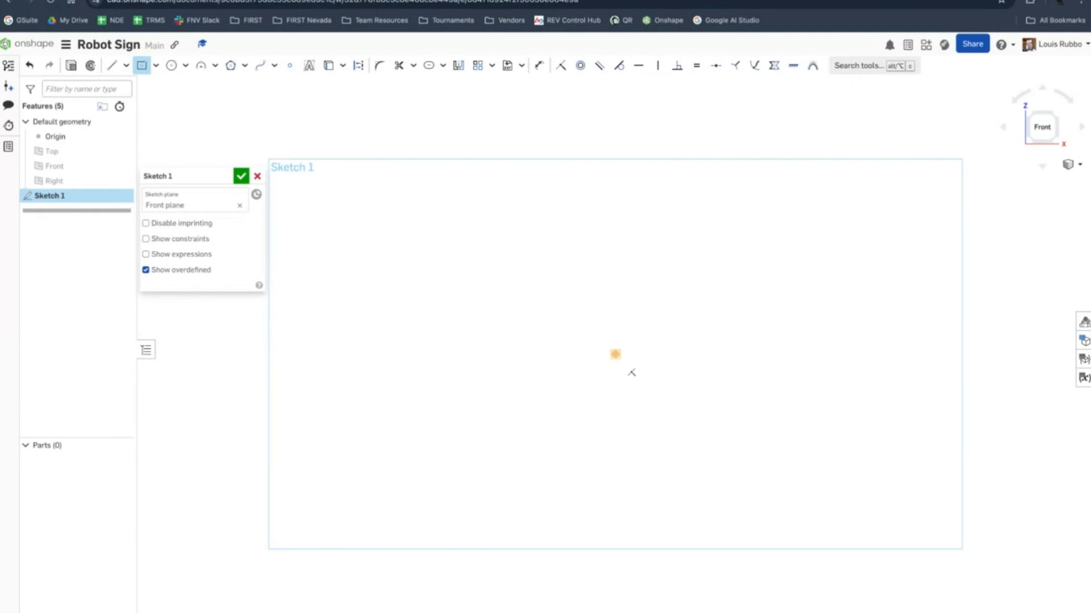
{"action": "left_click", "coordinate": [616, 354]}
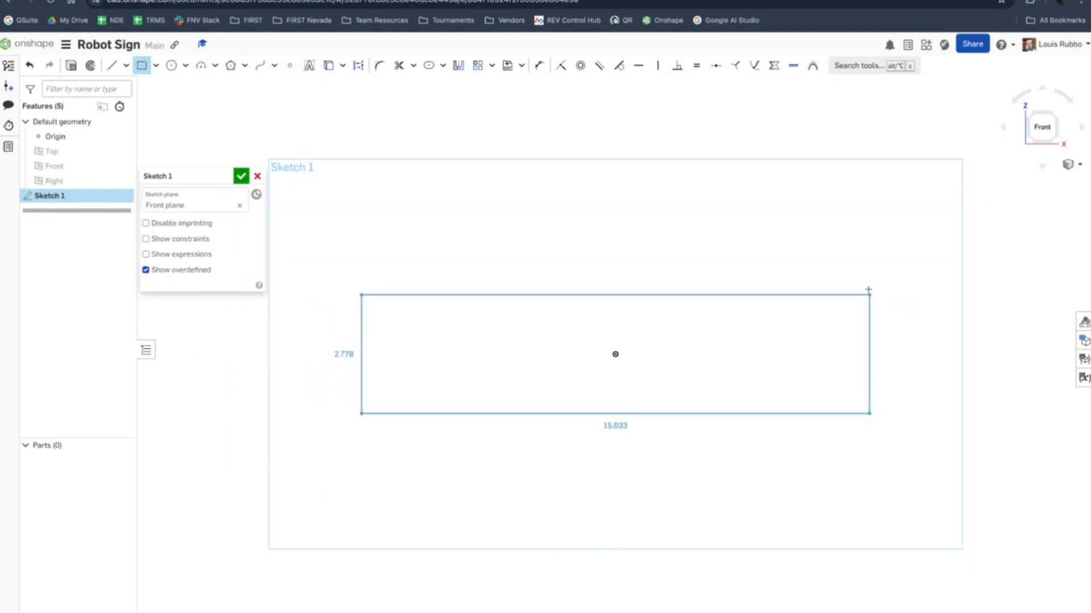
{"action": "left_click", "coordinate": [898, 241]}
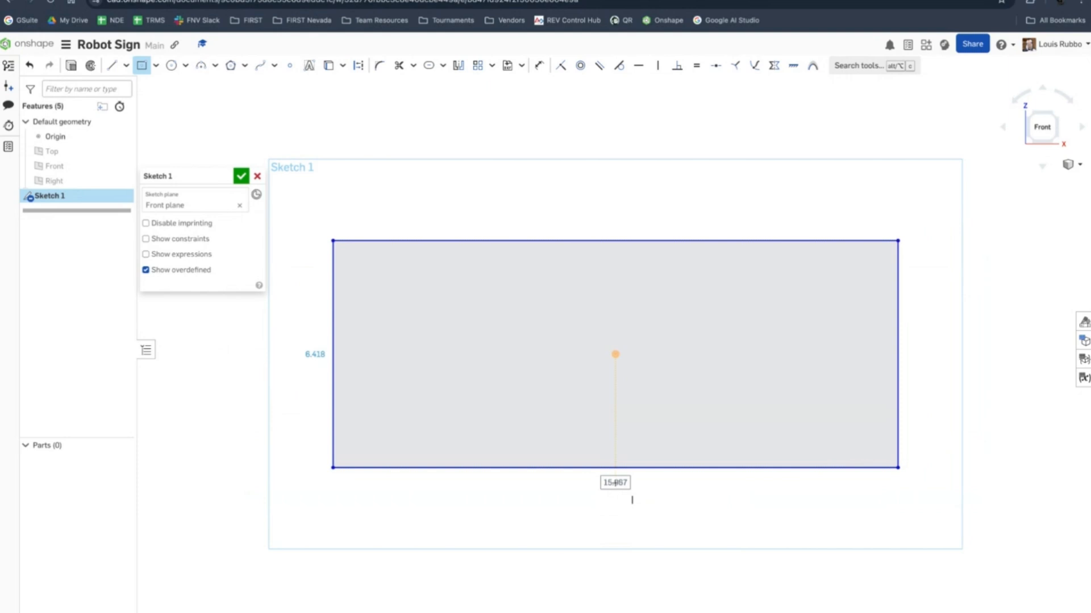
Set the rectangle's width to 16.5 and its height to 6.4
{"action": "type", "text": "16"}
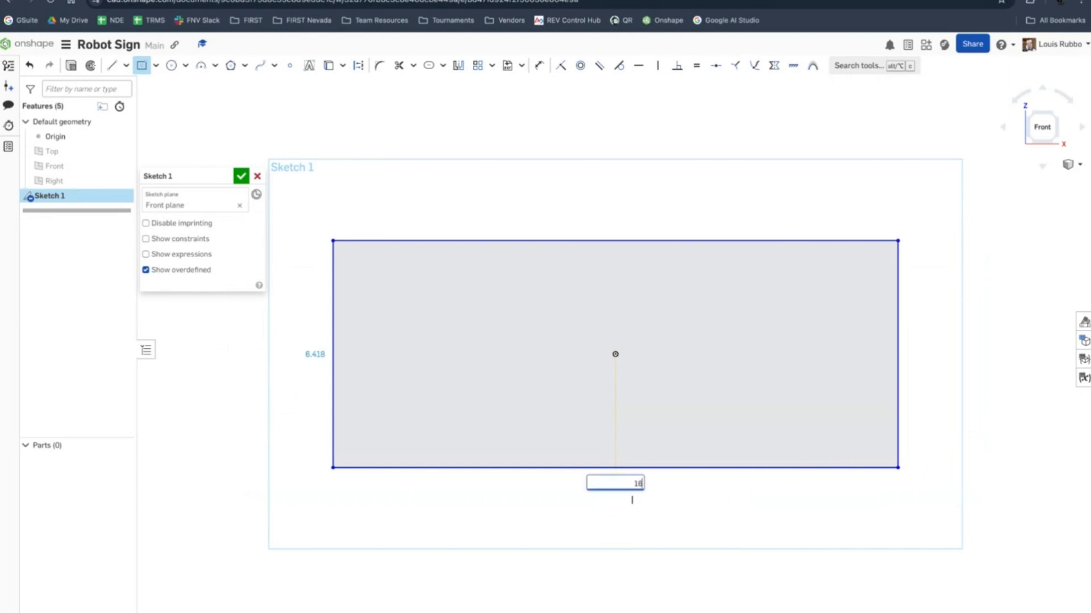
{"action": "type", "text": ".5"}
{"action": "key", "text": "Return"}
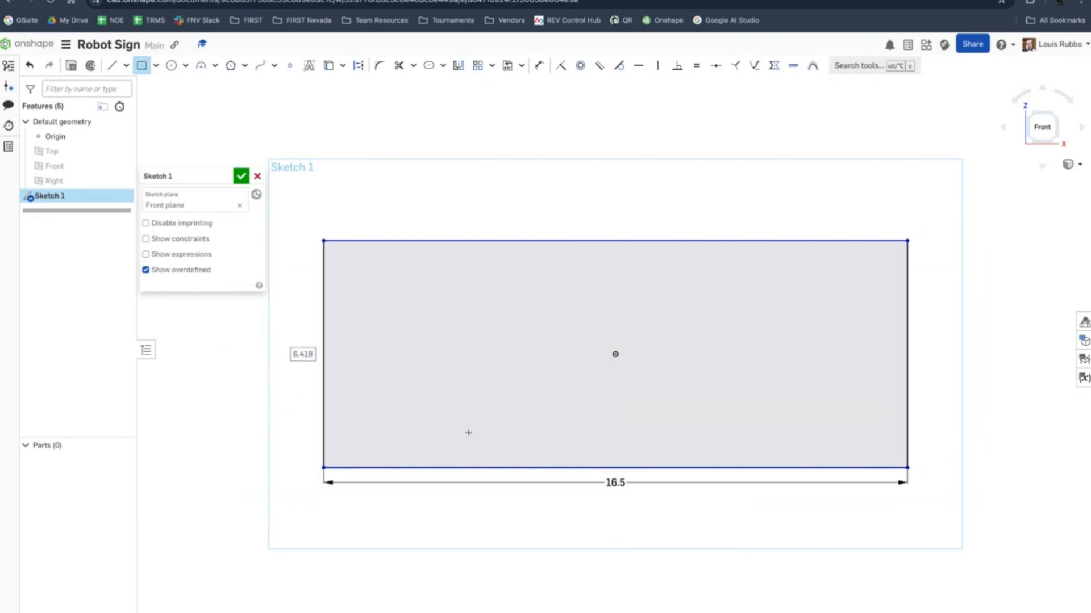
{"action": "double_click", "coordinate": [297, 355]}
{"action": "type", "text": "6.4"}
{"action": "key", "text": "Return"}
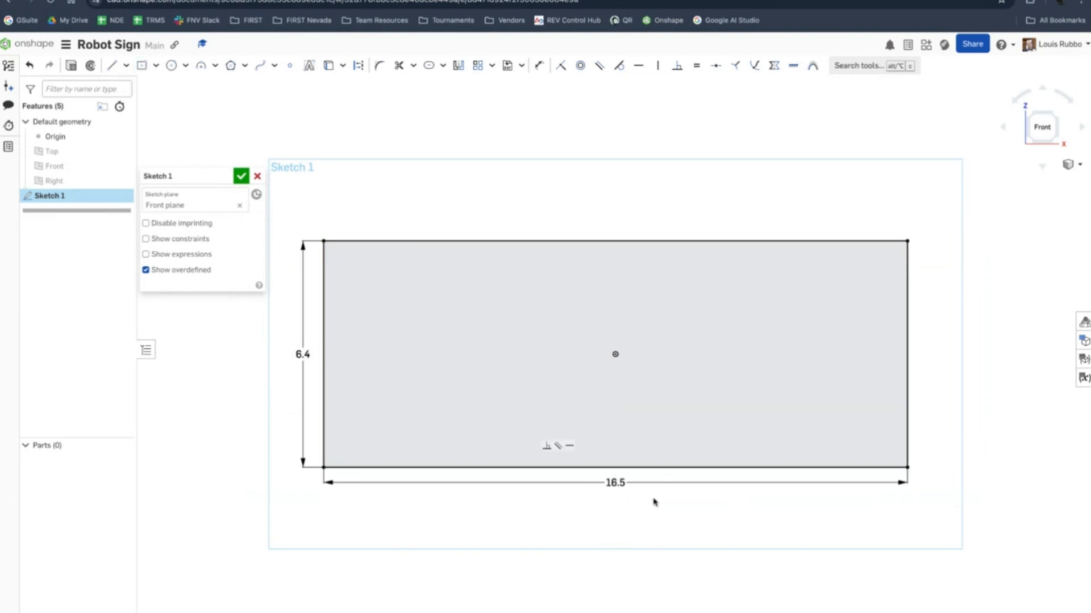
Move the width dimension above the rectangle and the height dimension farther out to the left, and finish the sketch
{"action": "left_click_drag", "start_coordinate": [618, 487], "coordinate": [604, 224]}
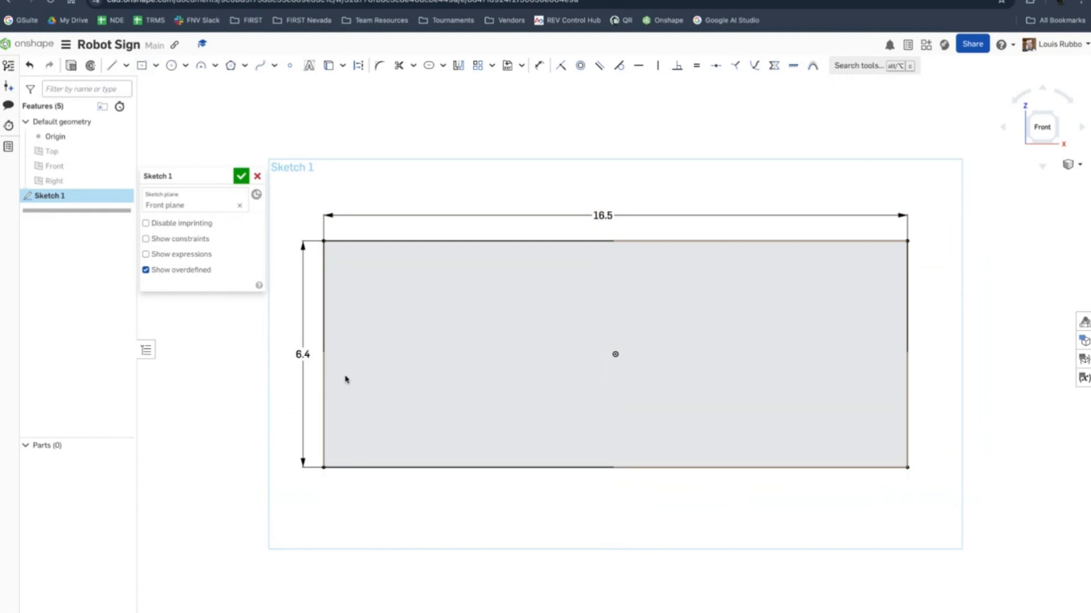
{"action": "left_click_drag", "start_coordinate": [299, 353], "coordinate": [294, 384]}
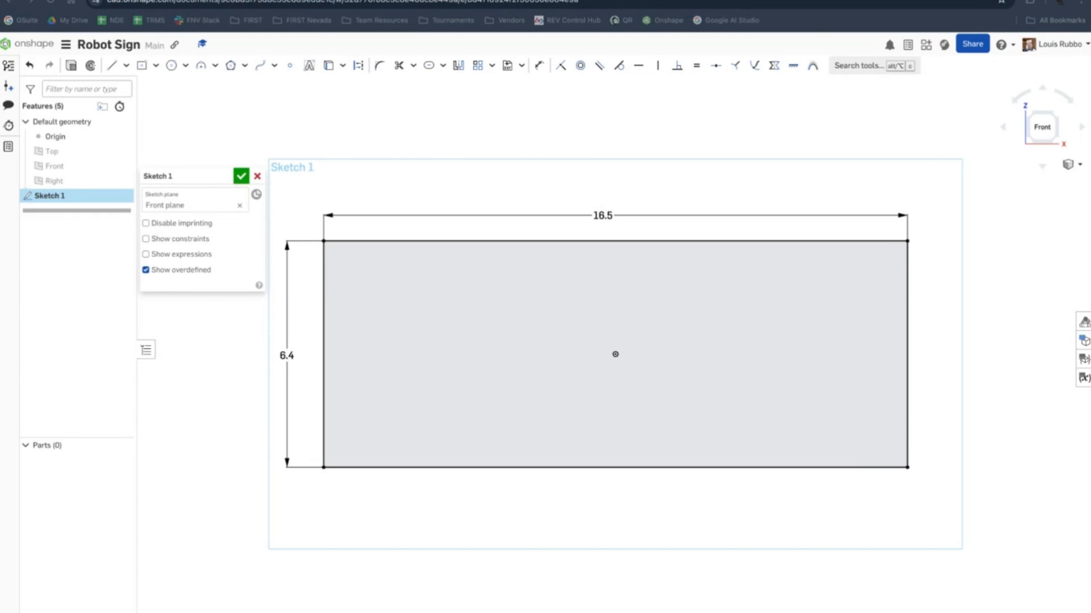
{"action": "left_click", "coordinate": [241, 176]}
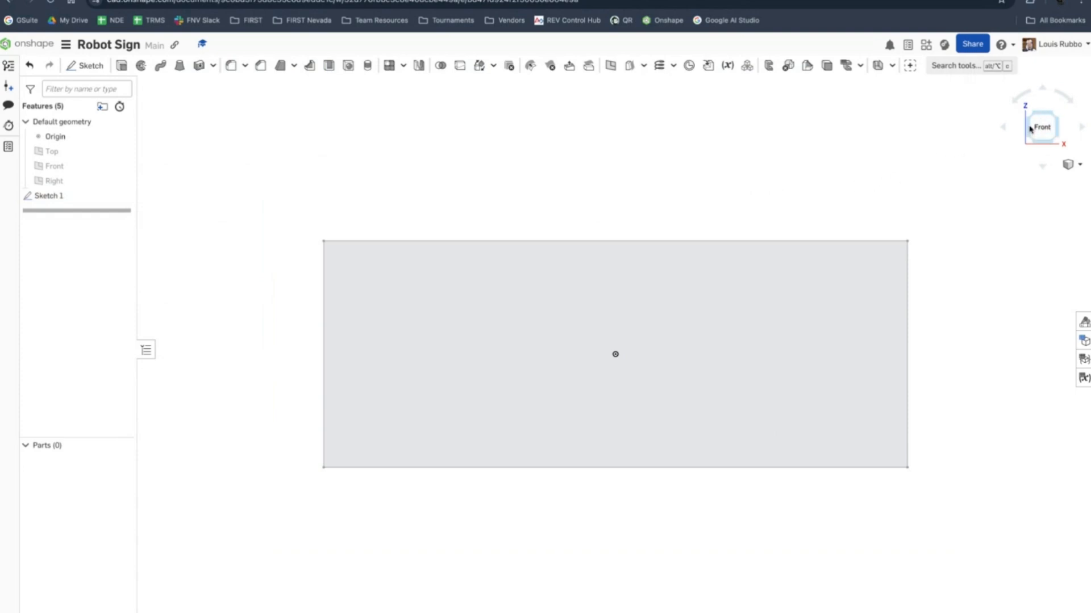
Extrude the rectangle as a new solid part with a Blind depth of 0.5 cm
{"action": "left_click", "coordinate": [1058, 118]}
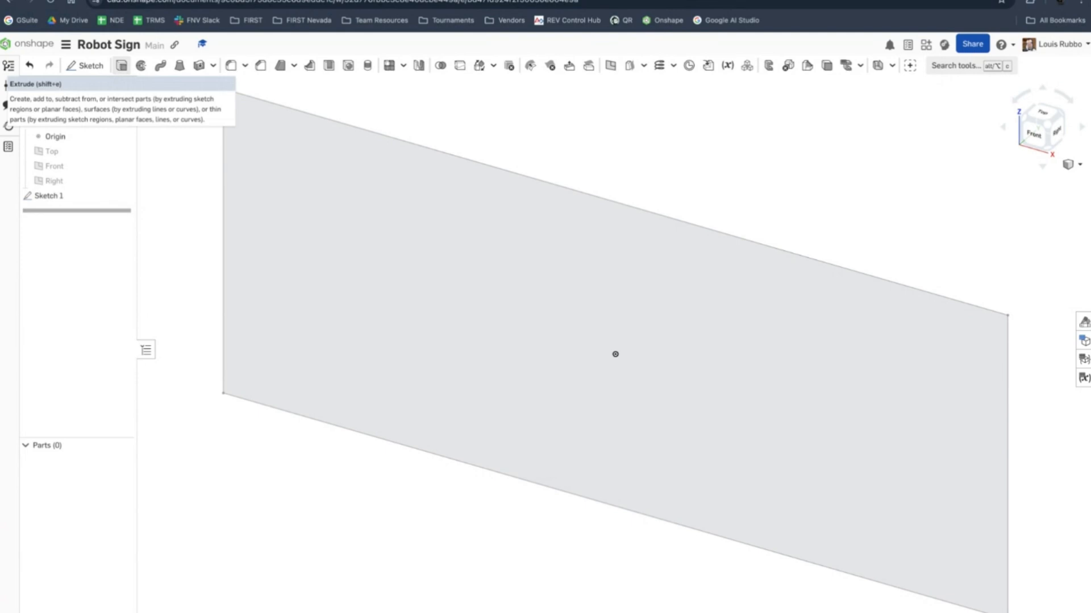
{"action": "left_click", "coordinate": [121, 65]}
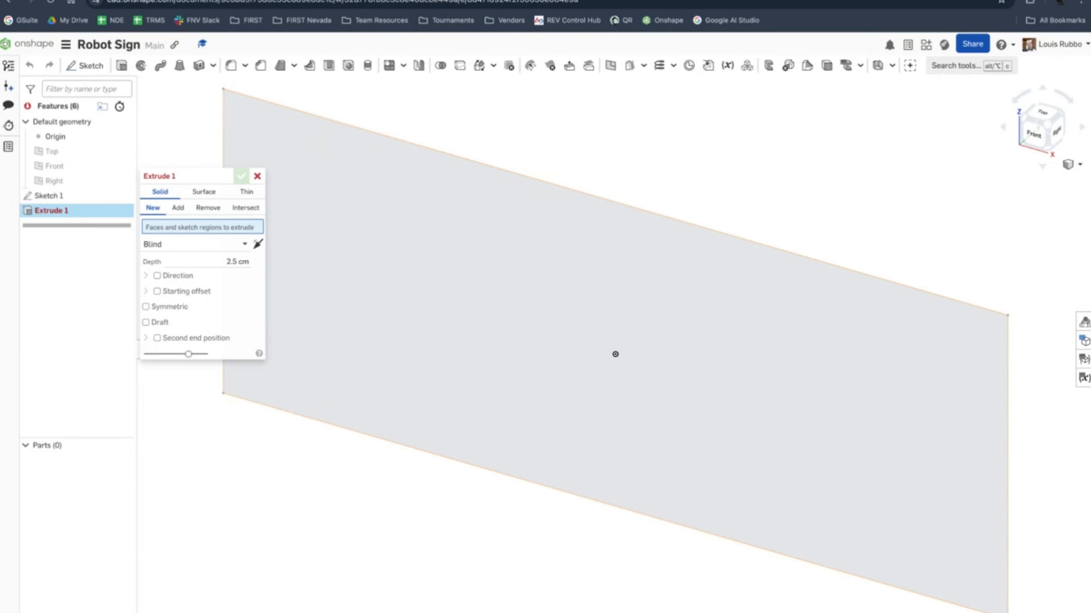
{"action": "left_click", "coordinate": [615, 354]}
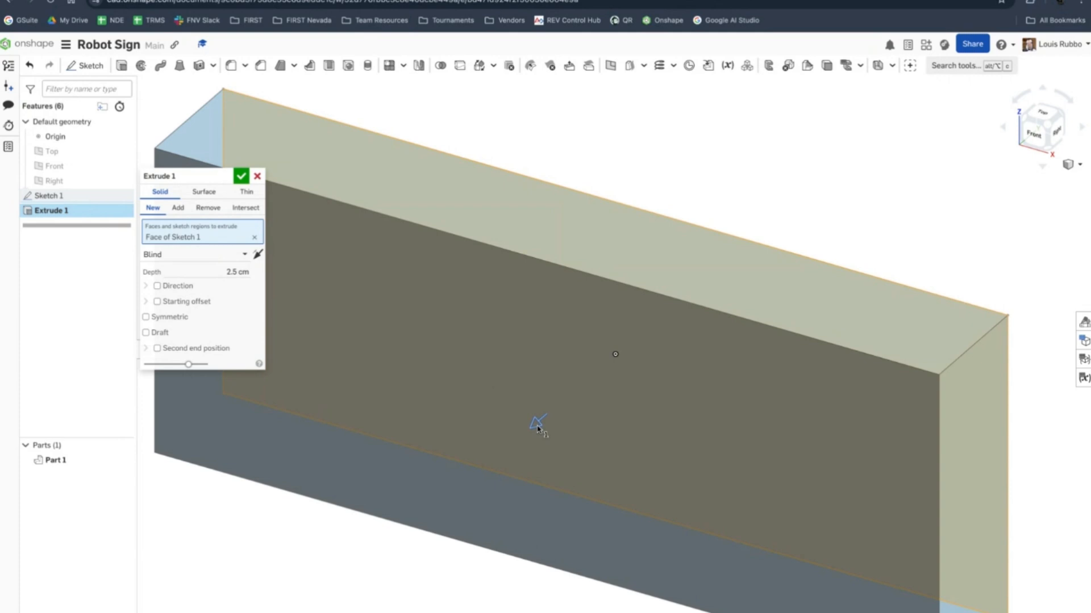
{"action": "left_click_drag", "start_coordinate": [537, 429], "coordinate": [581, 384]}
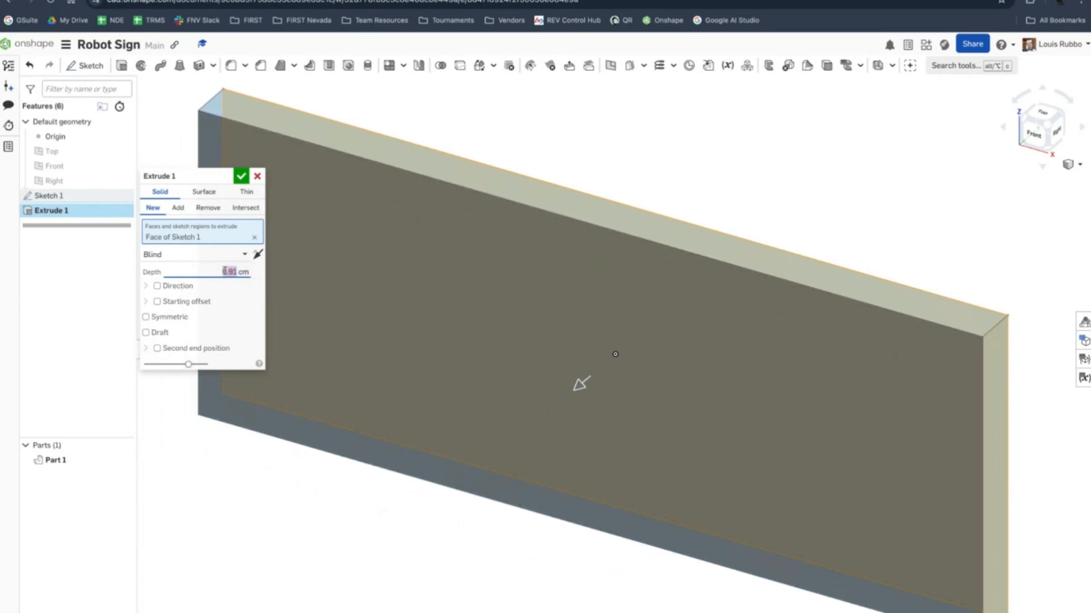
{"action": "type", "text": "0.5"}
{"action": "key", "text": "Return"}
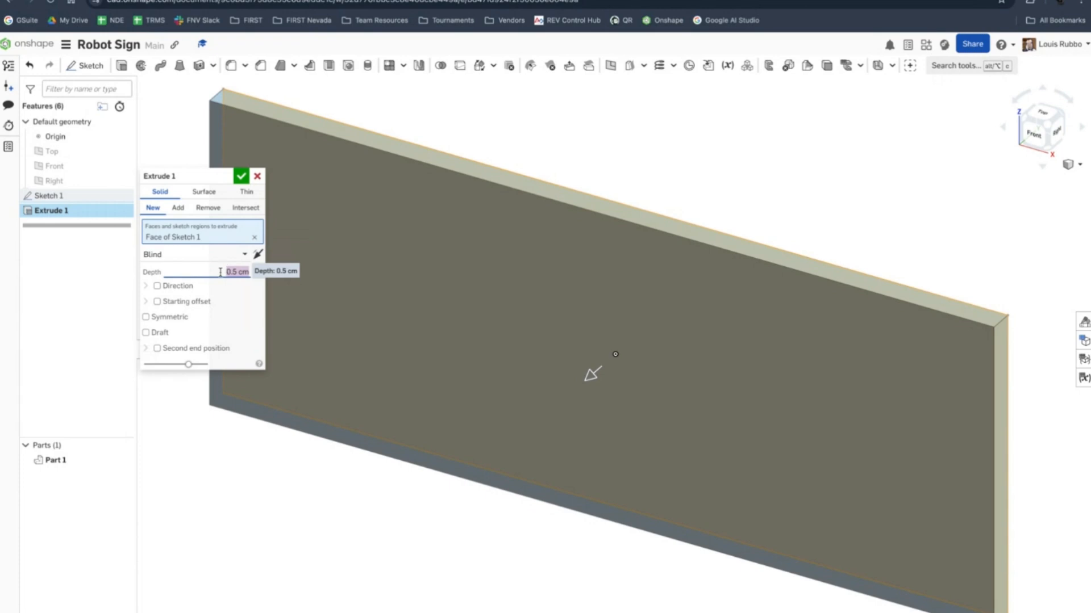
{"action": "left_click", "coordinate": [203, 262]}
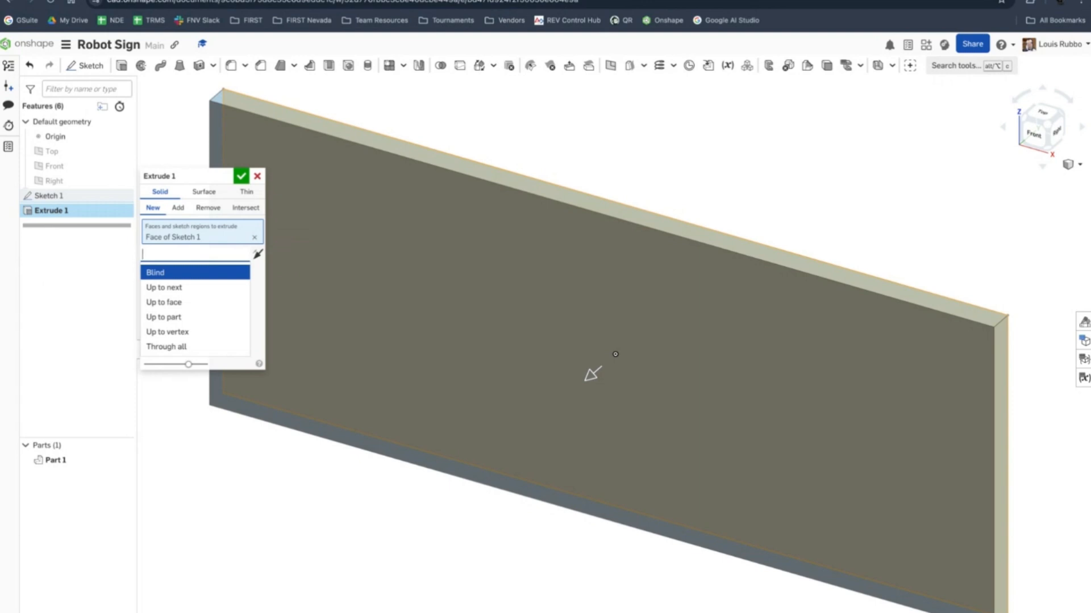
{"action": "left_click", "coordinate": [181, 274]}
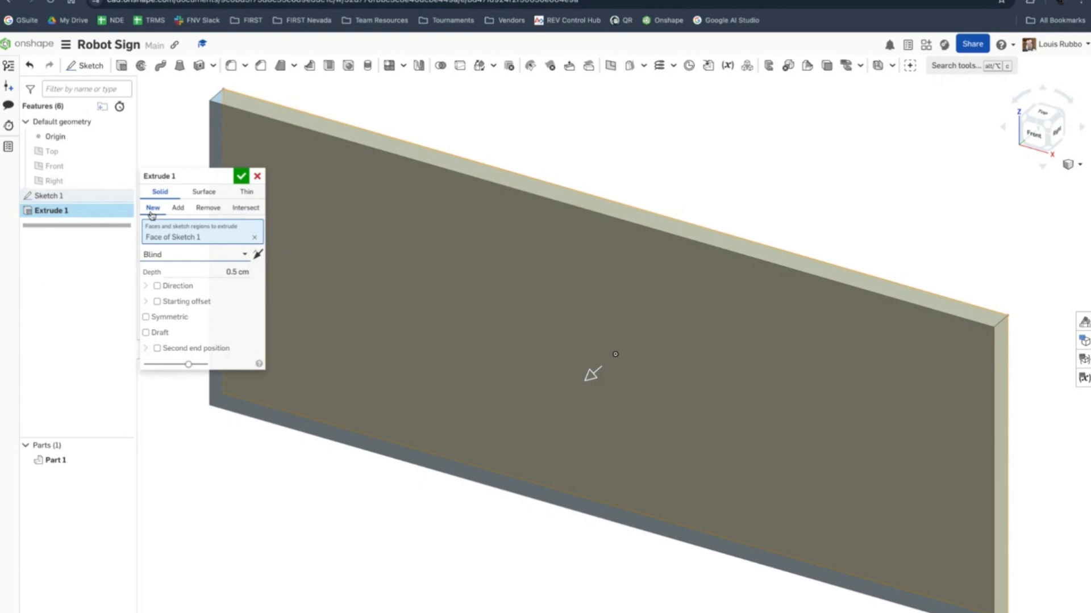
{"action": "left_click", "coordinate": [241, 176]}
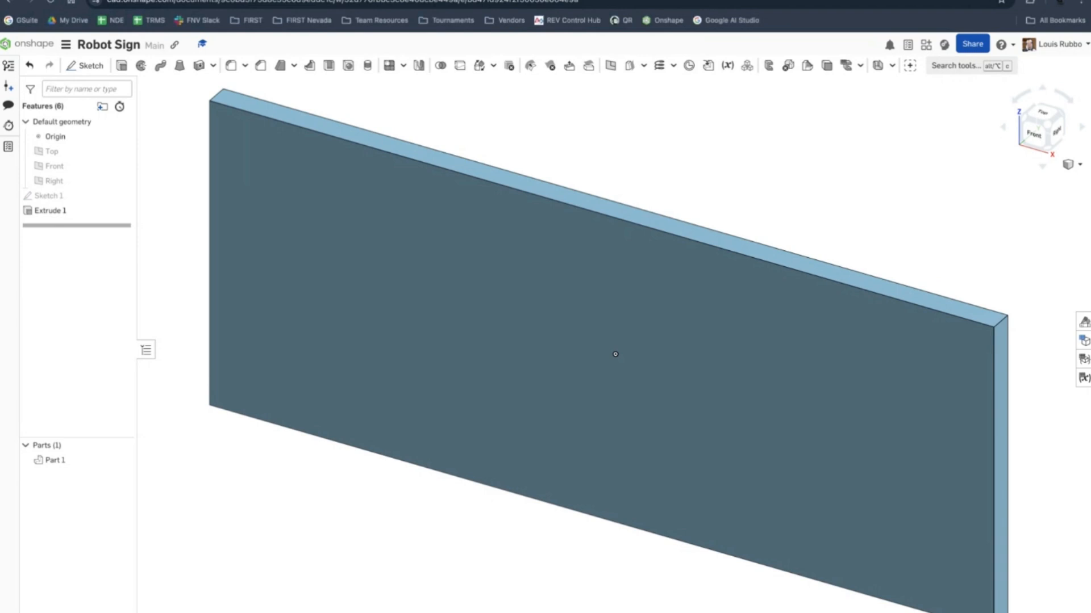
Orient the view straight onto the plate's front face and start a new sketch on that face
{"action": "left_click", "coordinate": [615, 354]}
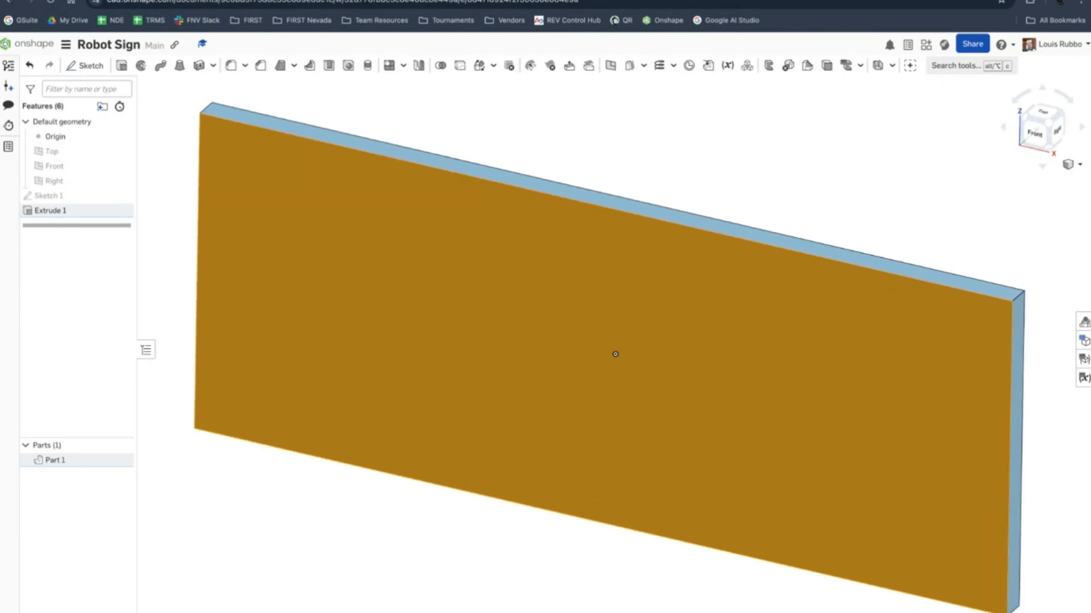
{"action": "key", "text": "n"}
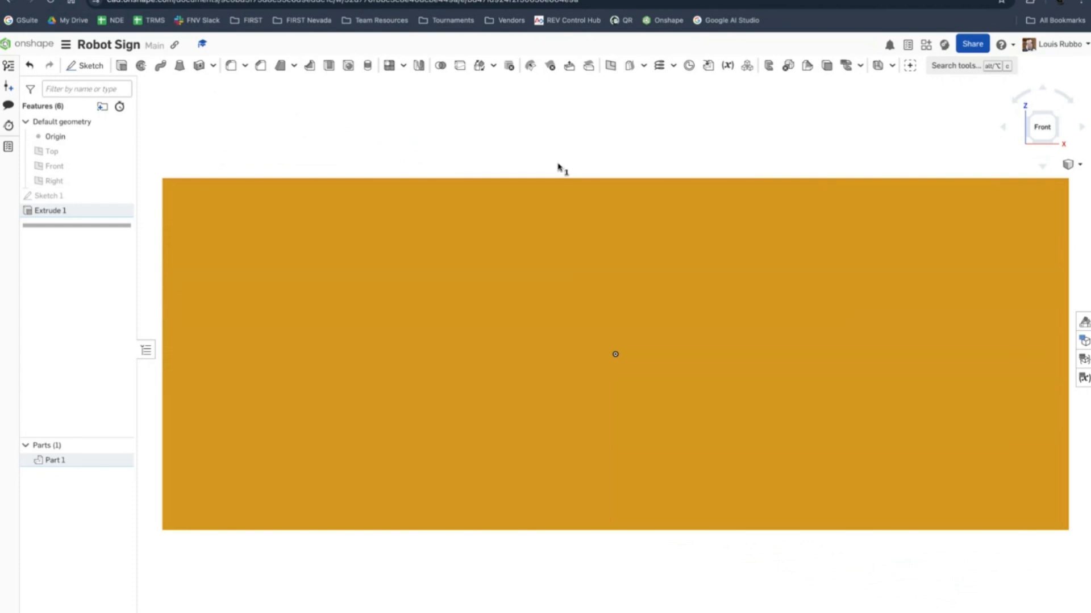
{"action": "left_click", "coordinate": [519, 108]}
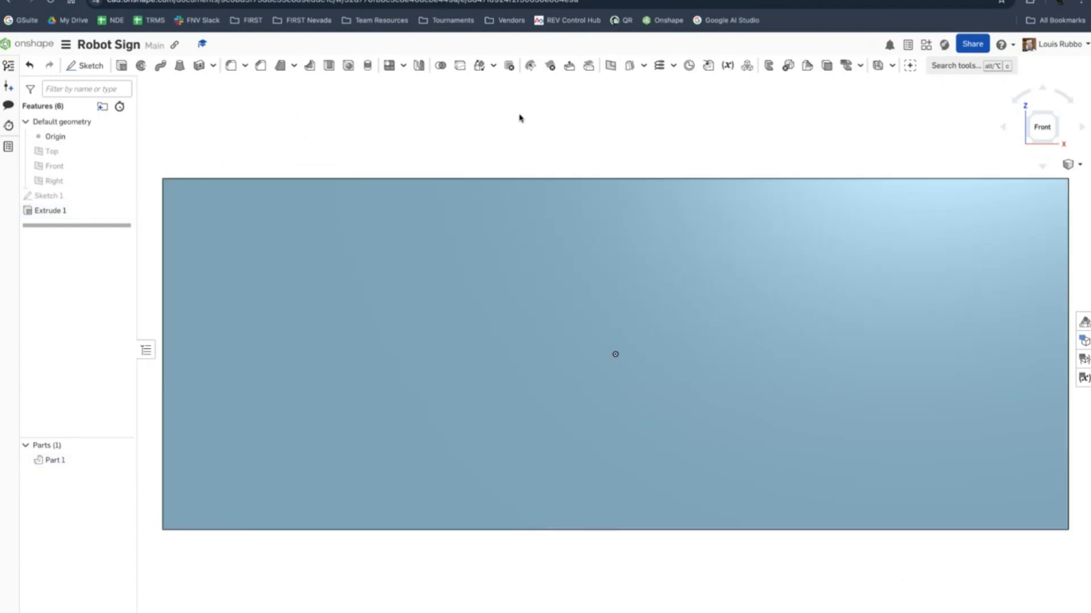
{"action": "left_click", "coordinate": [90, 66]}
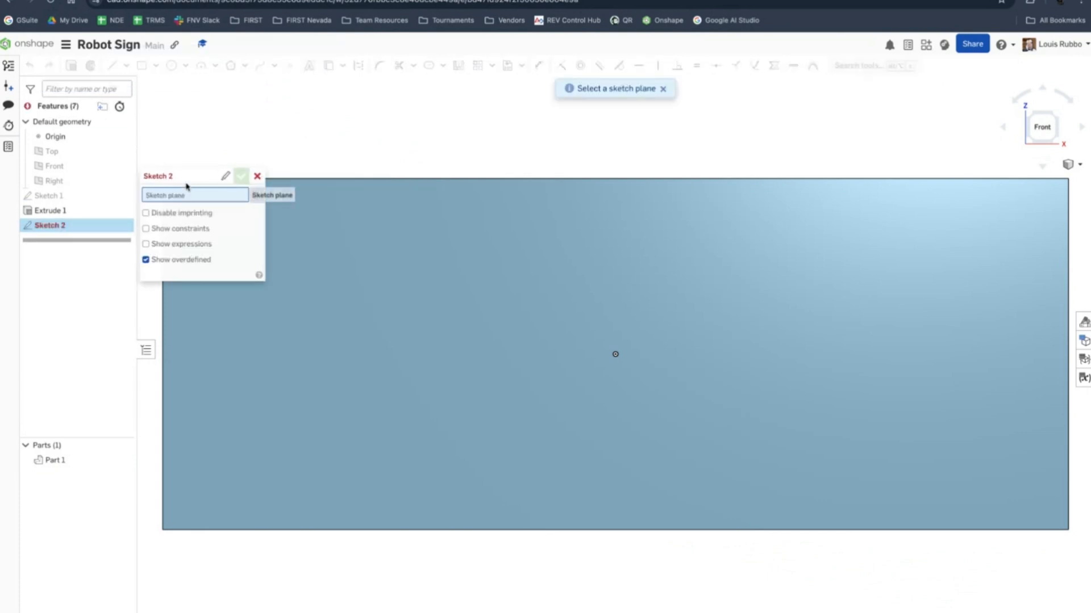
{"action": "left_click", "coordinate": [590, 305]}
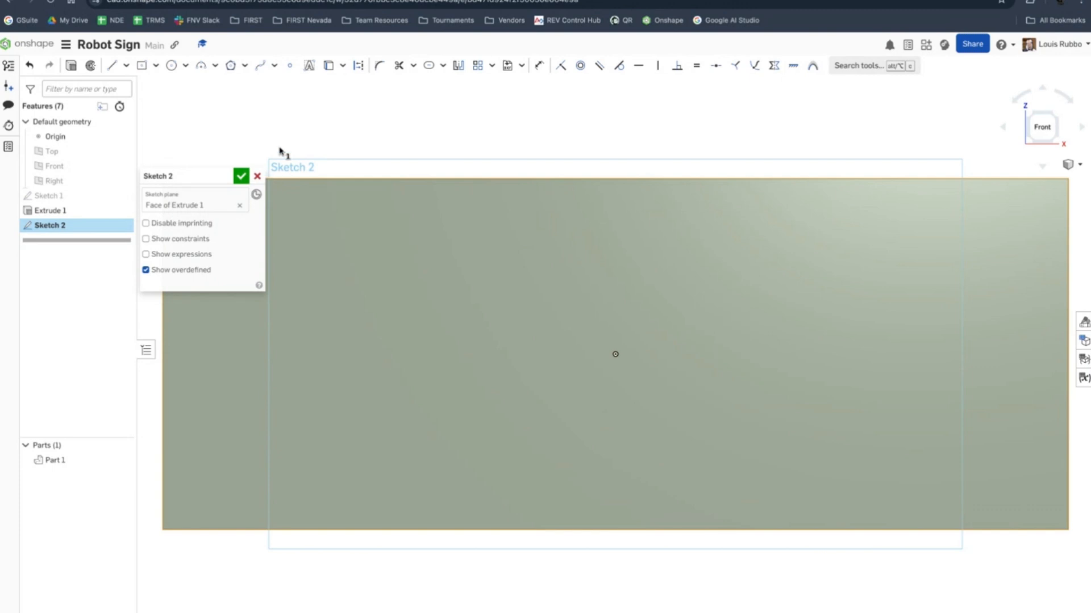
Add the sketch text "12345" in the Roboto font, with its text box starting near the plate's upper-left area
{"action": "left_click", "coordinate": [311, 67]}
{"action": "left_click", "coordinate": [309, 66]}
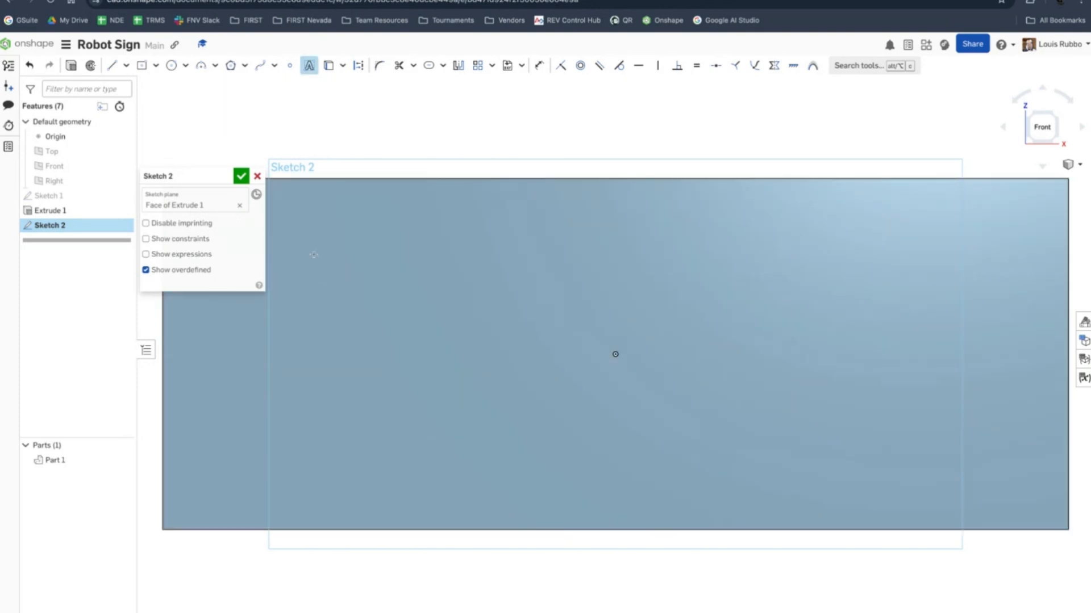
{"action": "left_click_drag", "start_coordinate": [739, 411], "coordinate": [925, 486]}
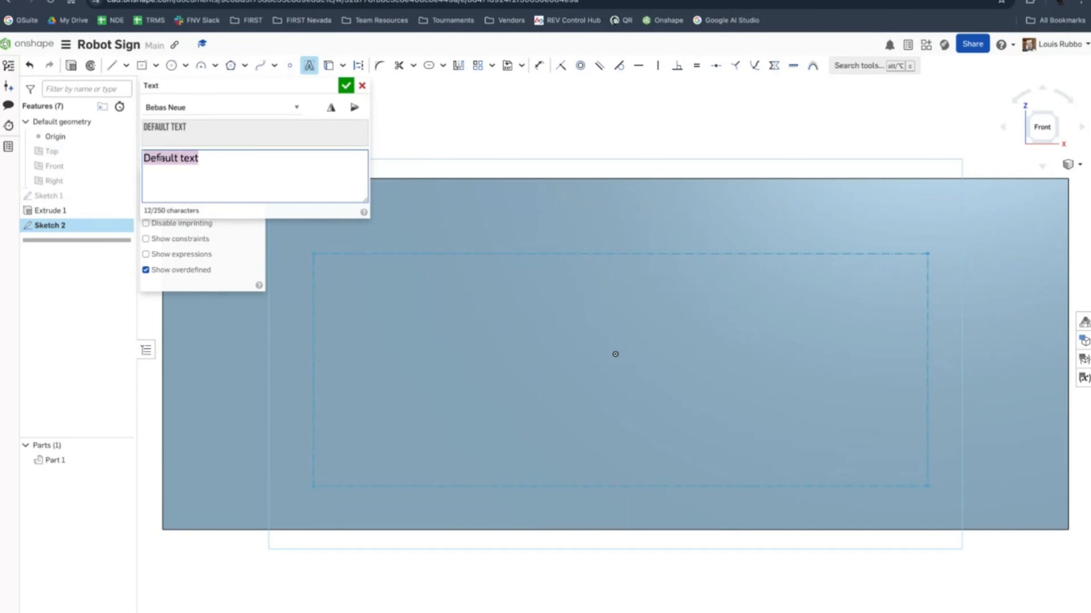
{"action": "type", "text": "12345"}
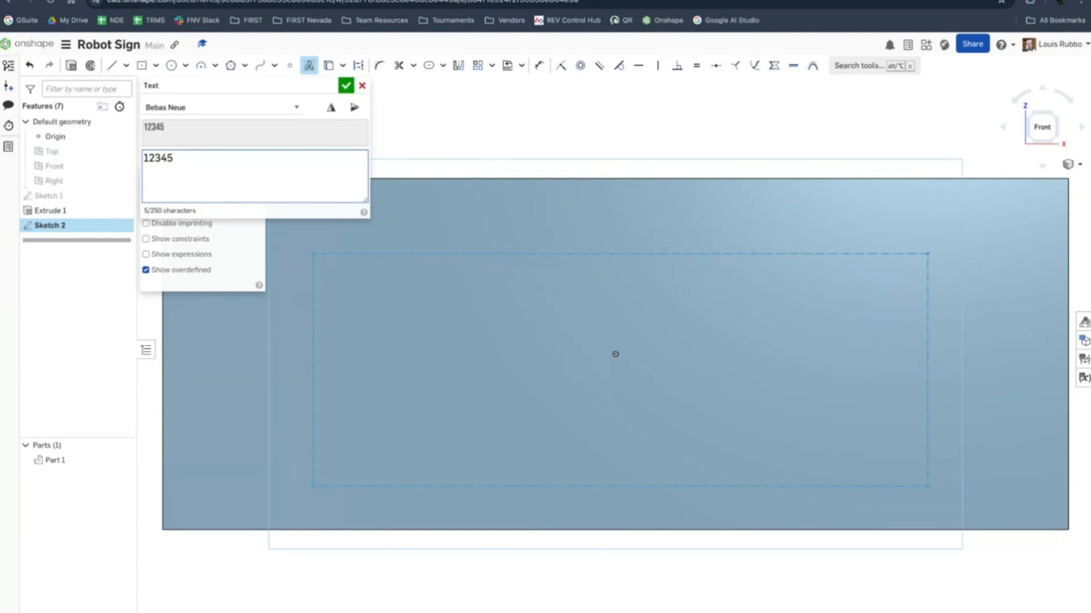
{"action": "left_click", "coordinate": [298, 111]}
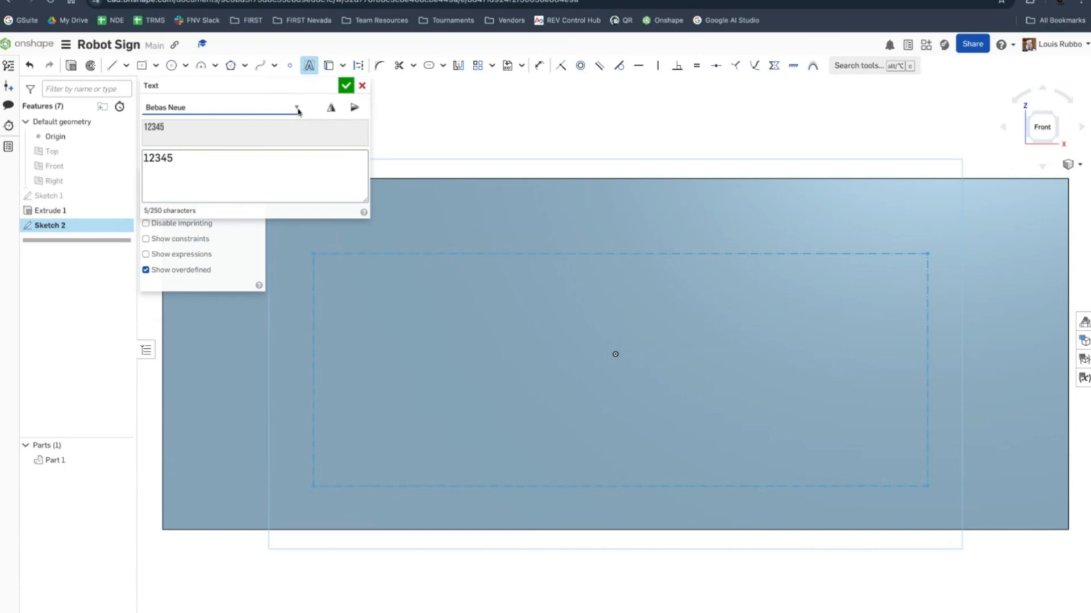
{"action": "left_click", "coordinate": [229, 375]}
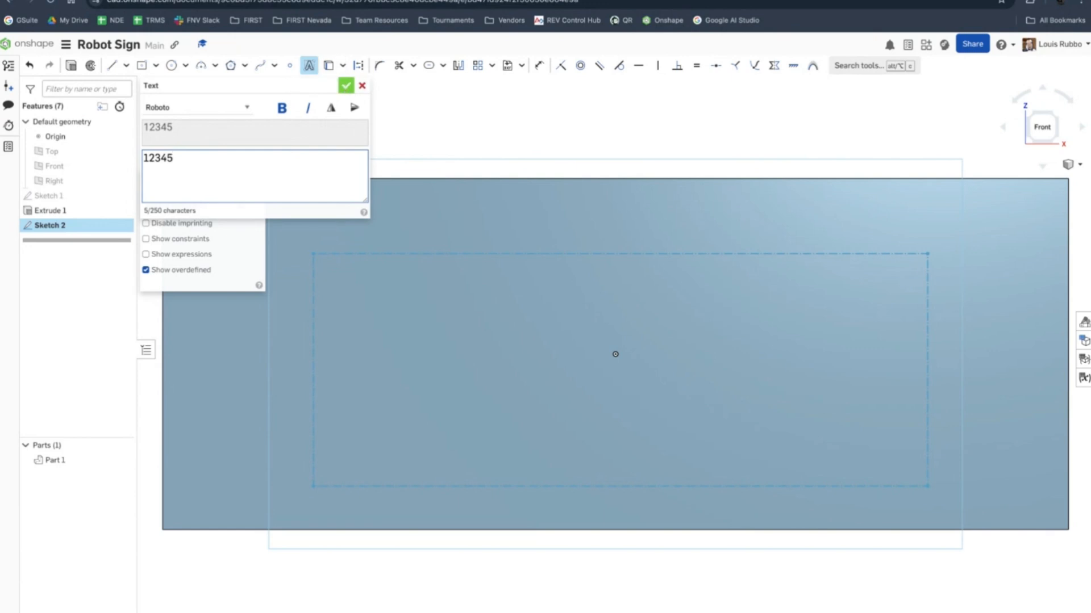
{"action": "left_click", "coordinate": [346, 86]}
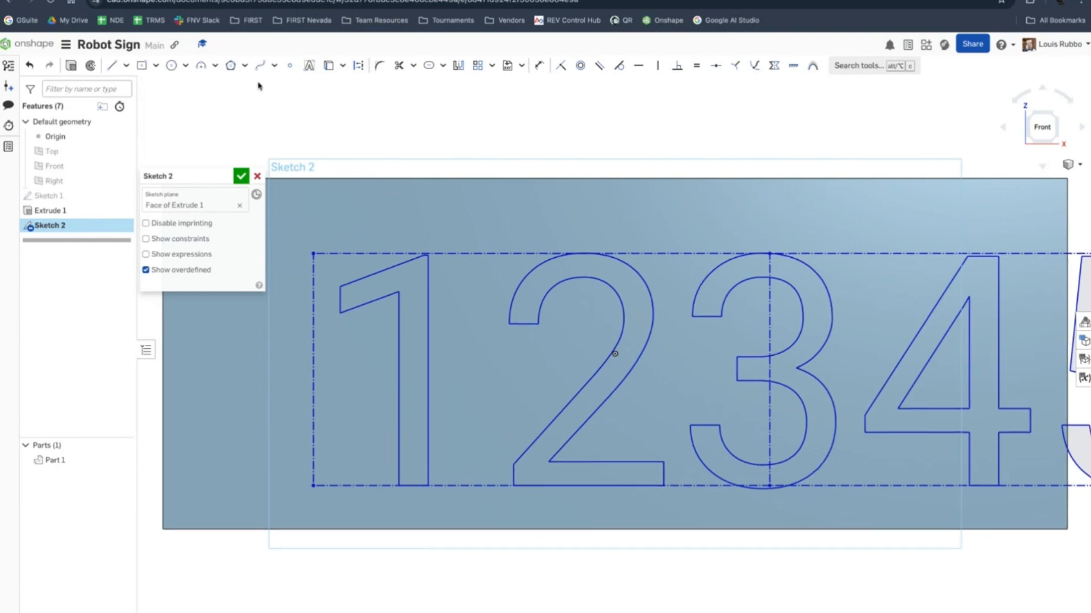
Open the 12345 text for editing, cancel the edit, and remove the text from the sketch
{"action": "right_click", "coordinate": [413, 286]}
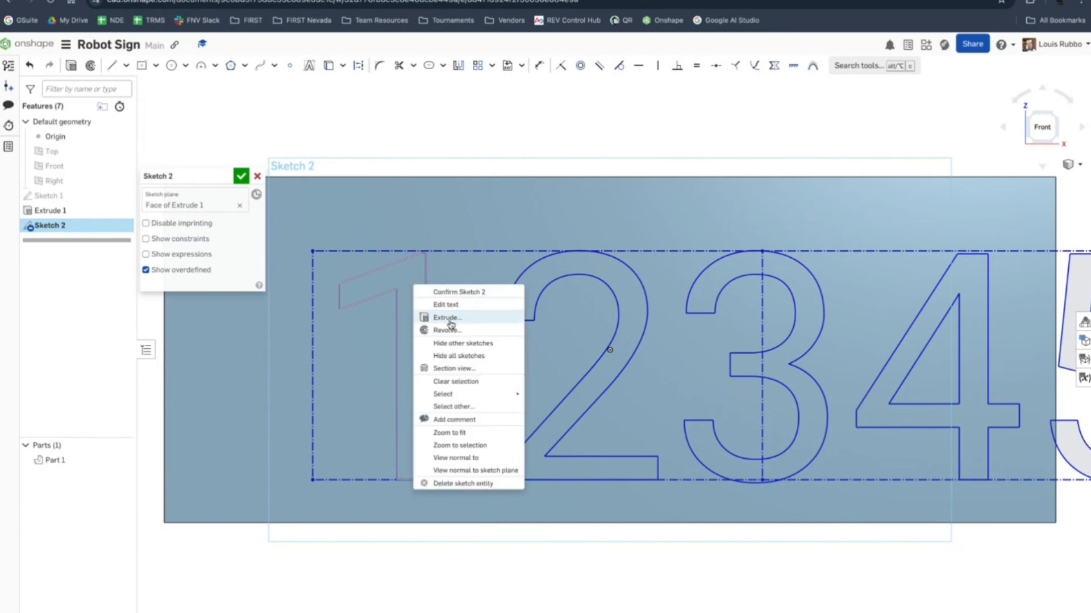
{"action": "left_click", "coordinate": [446, 305]}
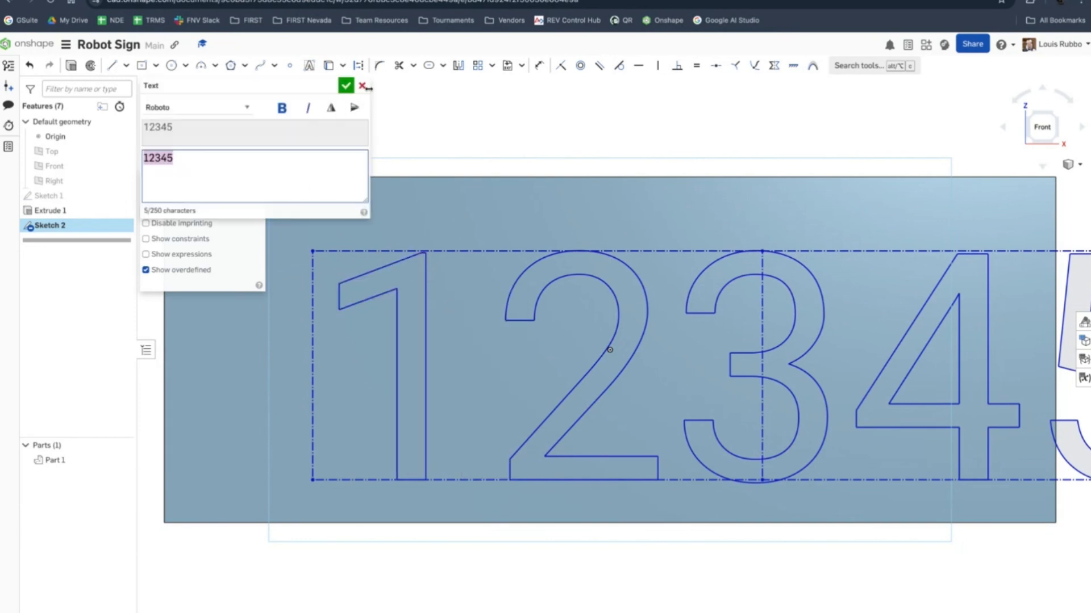
{"action": "left_click", "coordinate": [362, 86]}
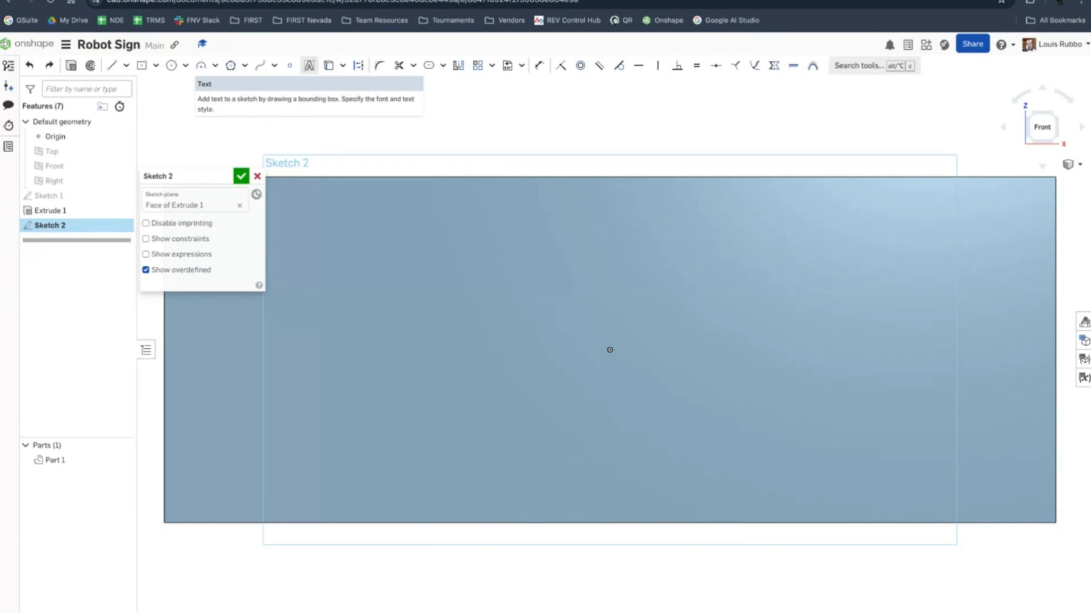
Add the sketch text "12345" in Roboto again, using a slightly taller text box across the plate's face
{"action": "left_click", "coordinate": [309, 65]}
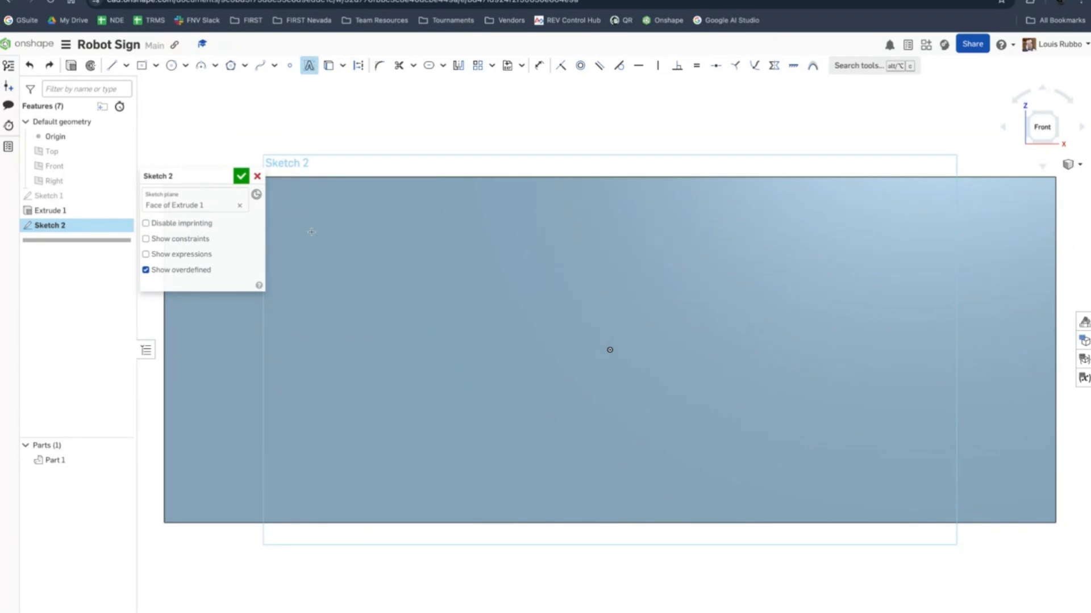
{"action": "left_click_drag", "start_coordinate": [312, 232], "coordinate": [911, 493]}
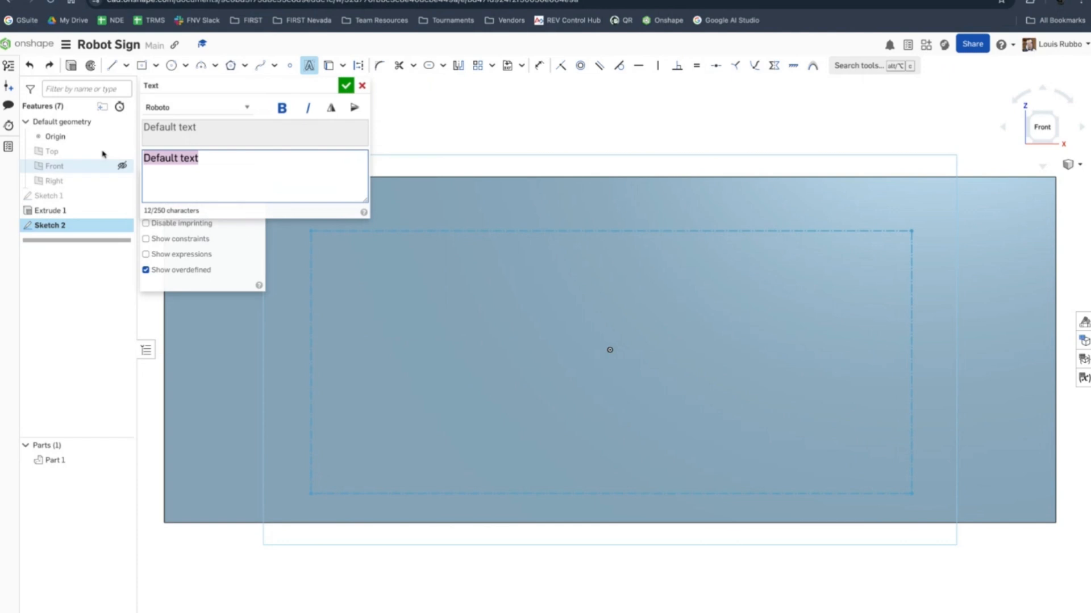
{"action": "type", "text": "12345"}
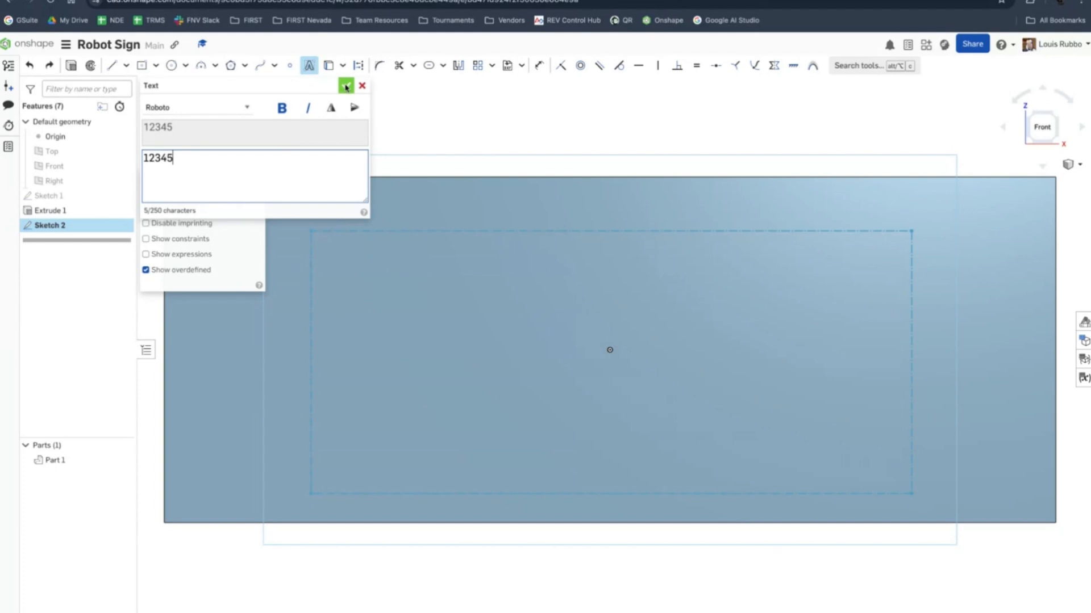
{"action": "left_click", "coordinate": [346, 86]}
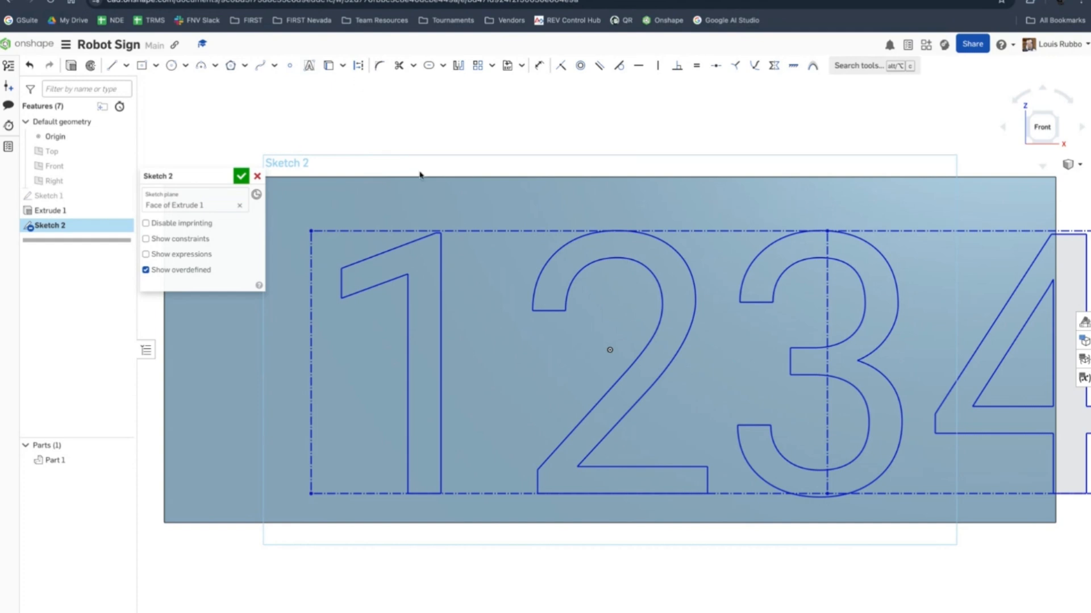
Center the text horizontally on the plate with a coincident constraint between its vertical centerline and the origin
{"action": "scroll", "coordinate": [419, 174], "scroll_direction": "down", "scroll_amount": 3}
{"action": "scroll", "coordinate": [419, 175], "scroll_direction": "up", "scroll_amount": 3}
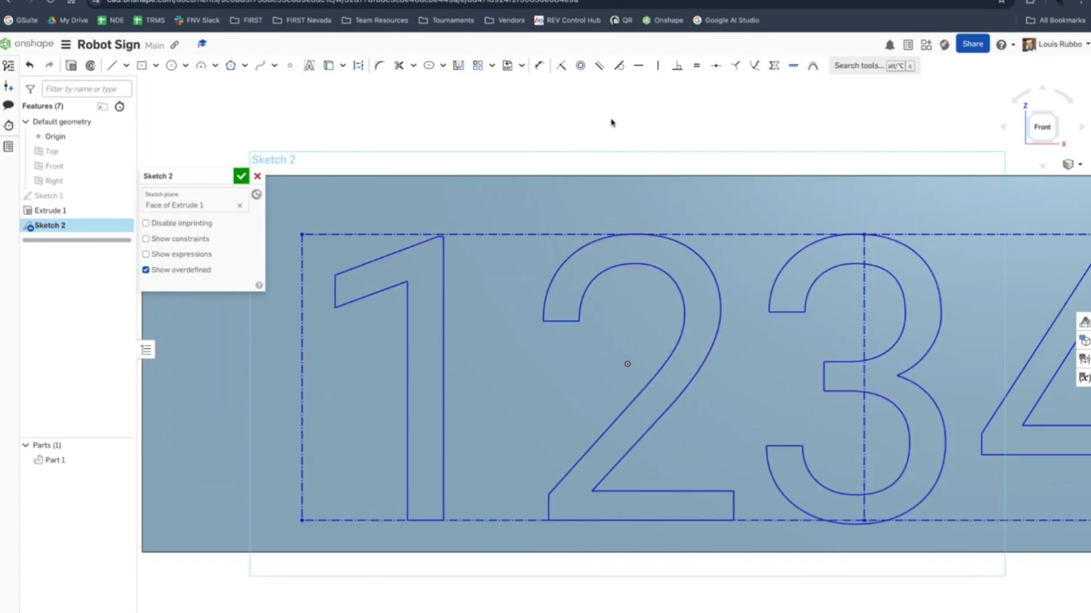
{"action": "left_click", "coordinate": [561, 67]}
{"action": "left_click", "coordinate": [864, 327]}
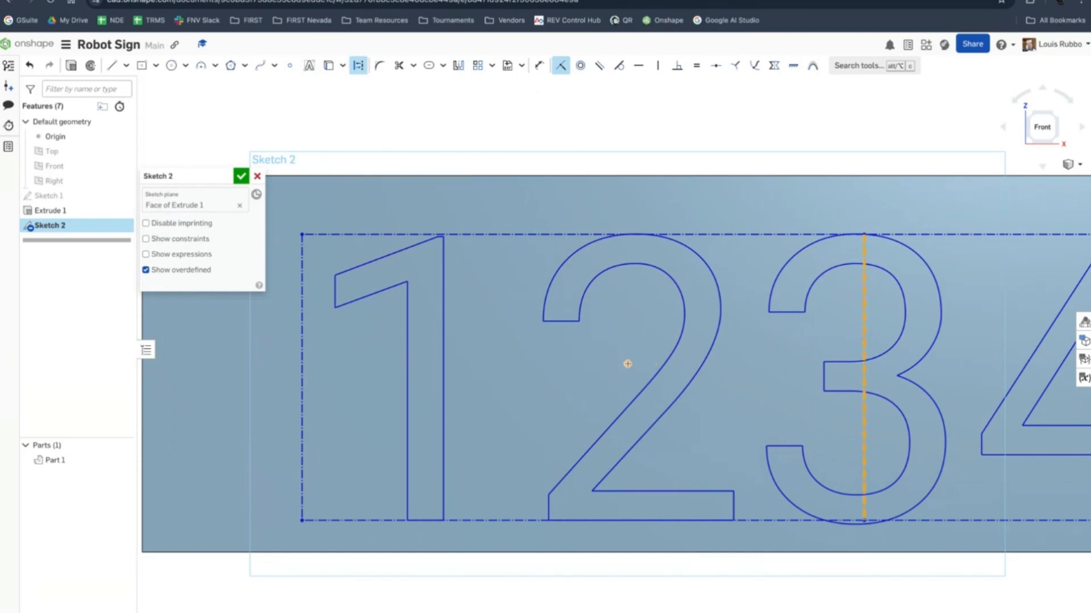
{"action": "left_click", "coordinate": [627, 363]}
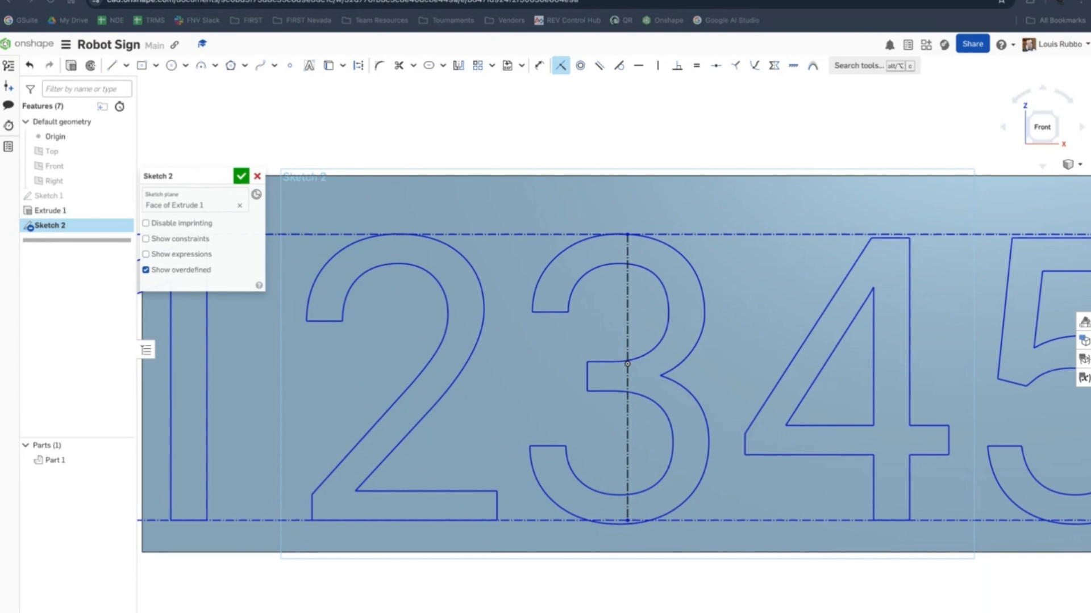
{"action": "scroll", "coordinate": [698, 440], "scroll_direction": "down", "scroll_amount": 3}
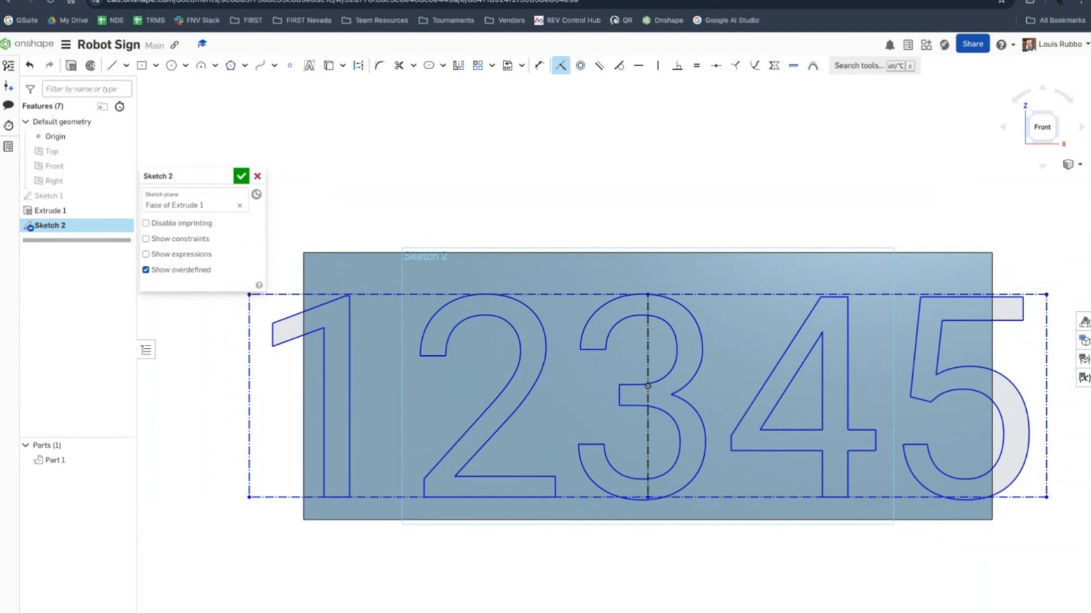
{"action": "right_click", "coordinate": [530, 334]}
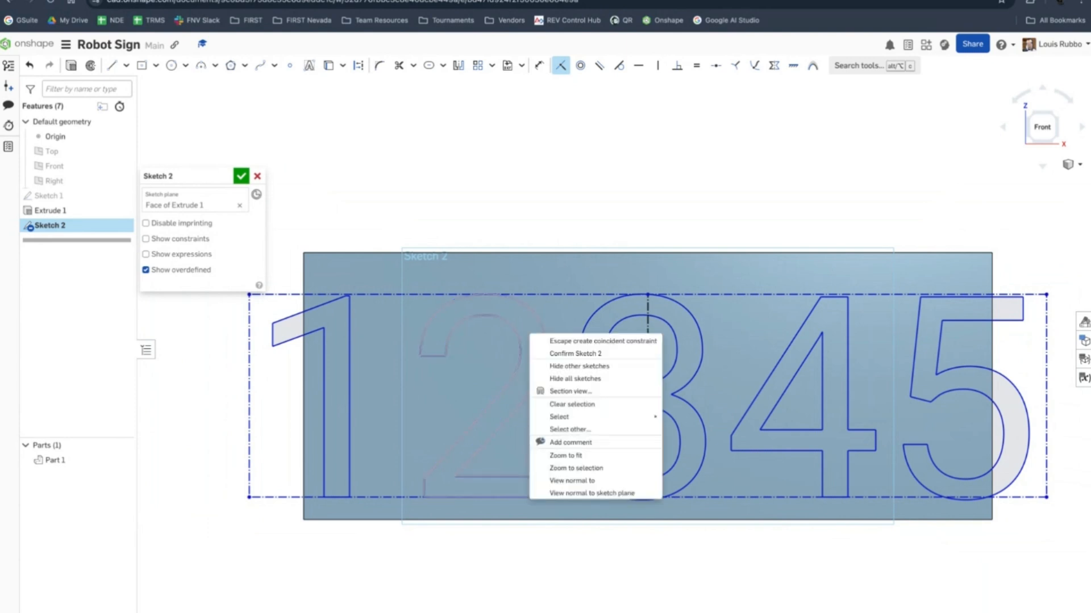
{"action": "left_click", "coordinate": [536, 222]}
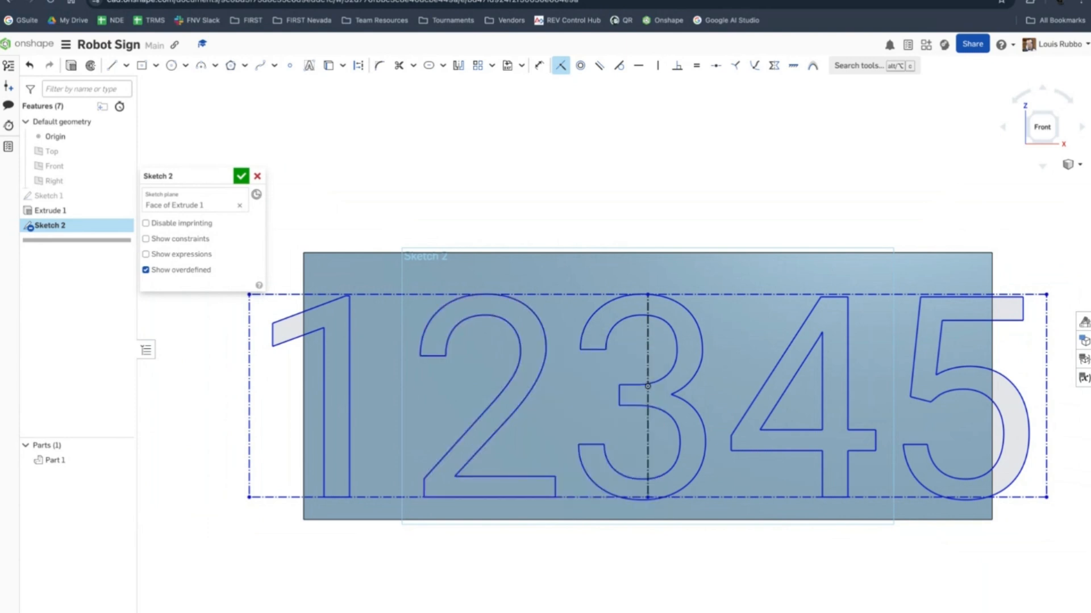
Edit the 12345 sketch text and change its font from Roboto to Bebas Neue
{"action": "left_click", "coordinate": [560, 65]}
{"action": "right_click", "coordinate": [539, 359]}
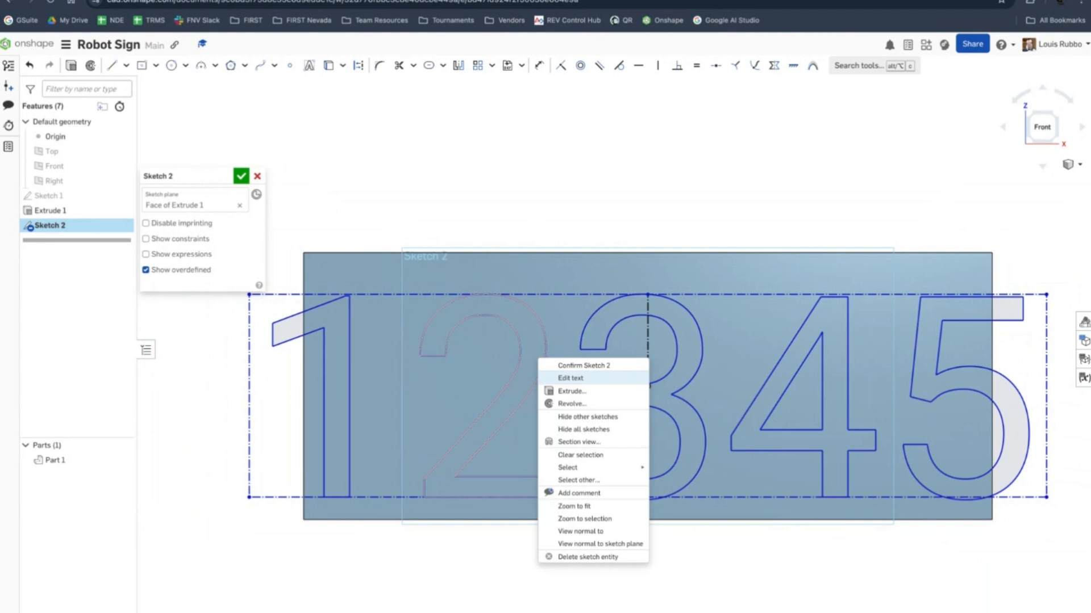
{"action": "left_click", "coordinate": [571, 378]}
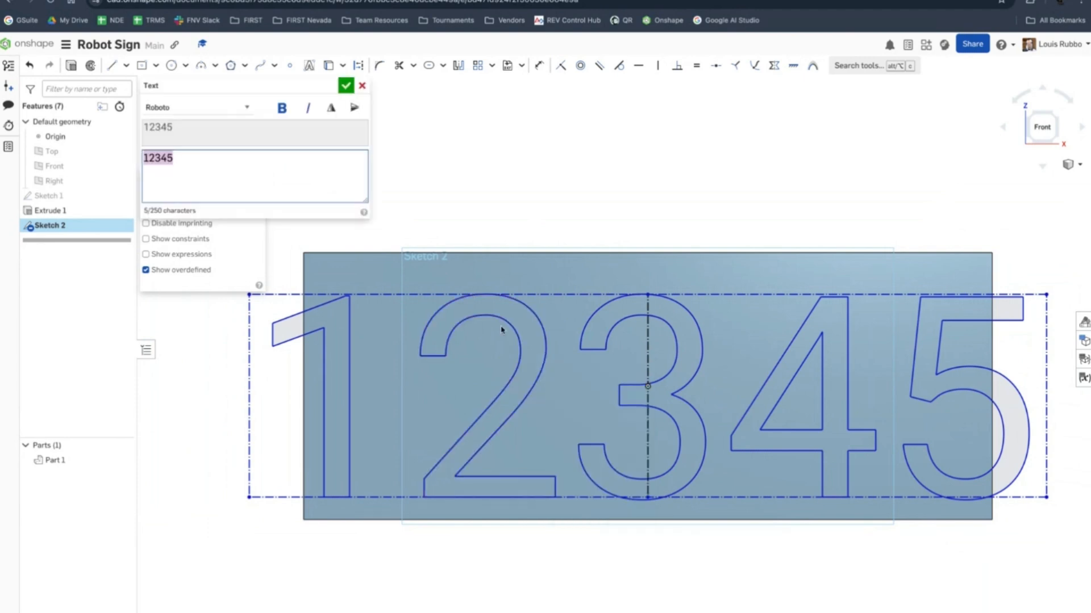
{"action": "left_click", "coordinate": [249, 111]}
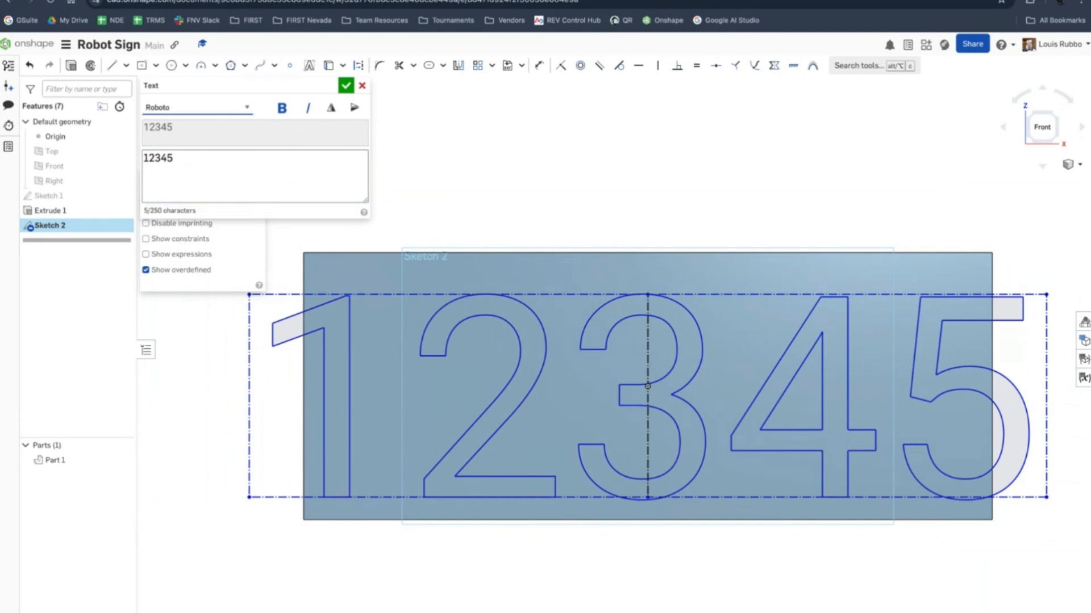
{"action": "left_click", "coordinate": [251, 42]}
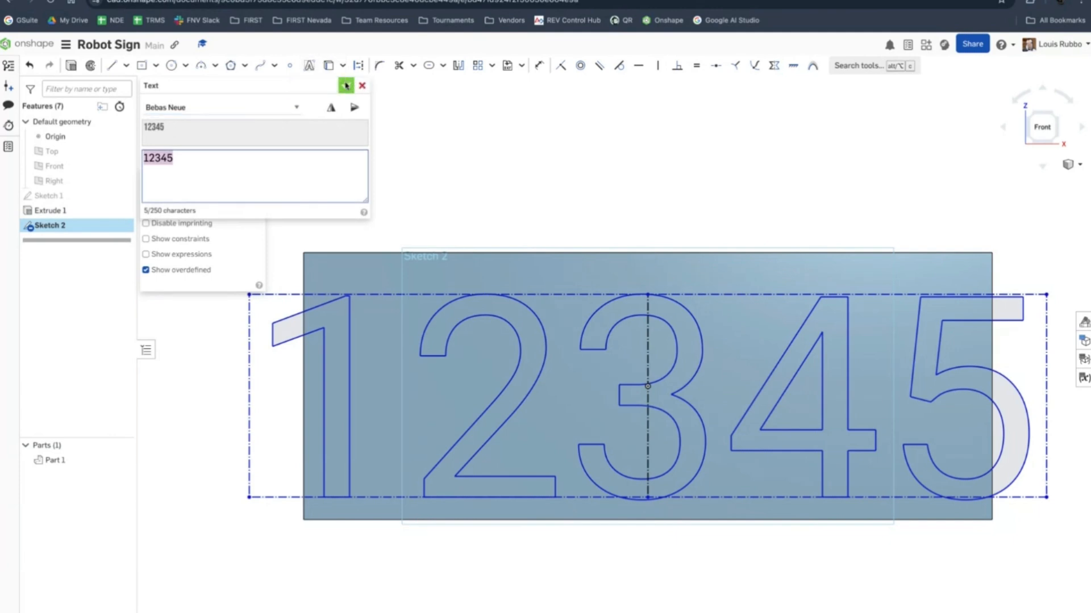
{"action": "left_click", "coordinate": [346, 85]}
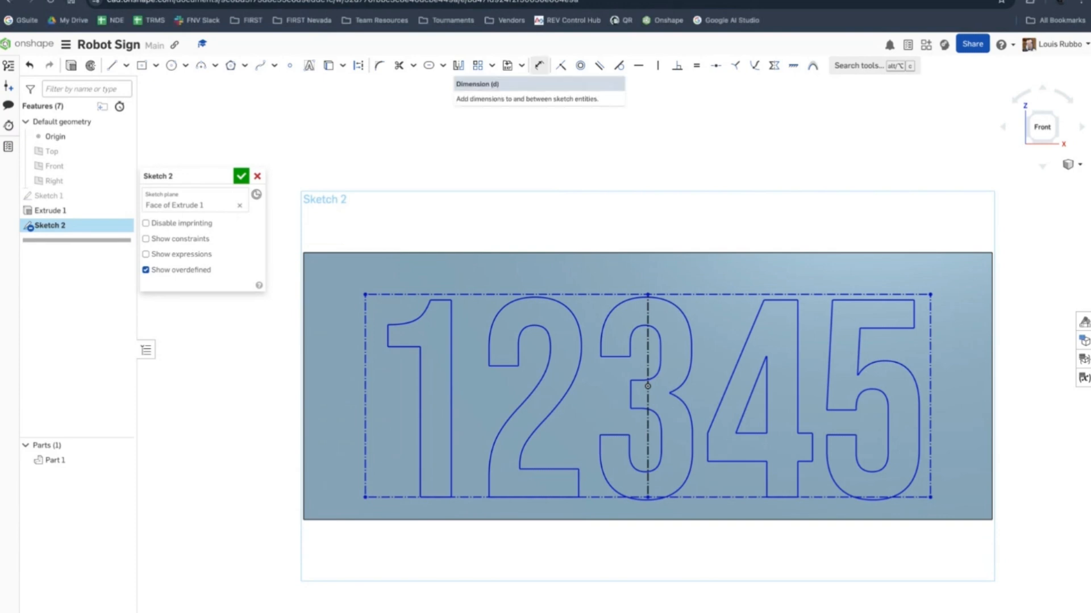
Dimension the gap between the text box's top line and the plate's top edge to 0.64 cm, placing the label above the gap
{"action": "left_click", "coordinate": [539, 65]}
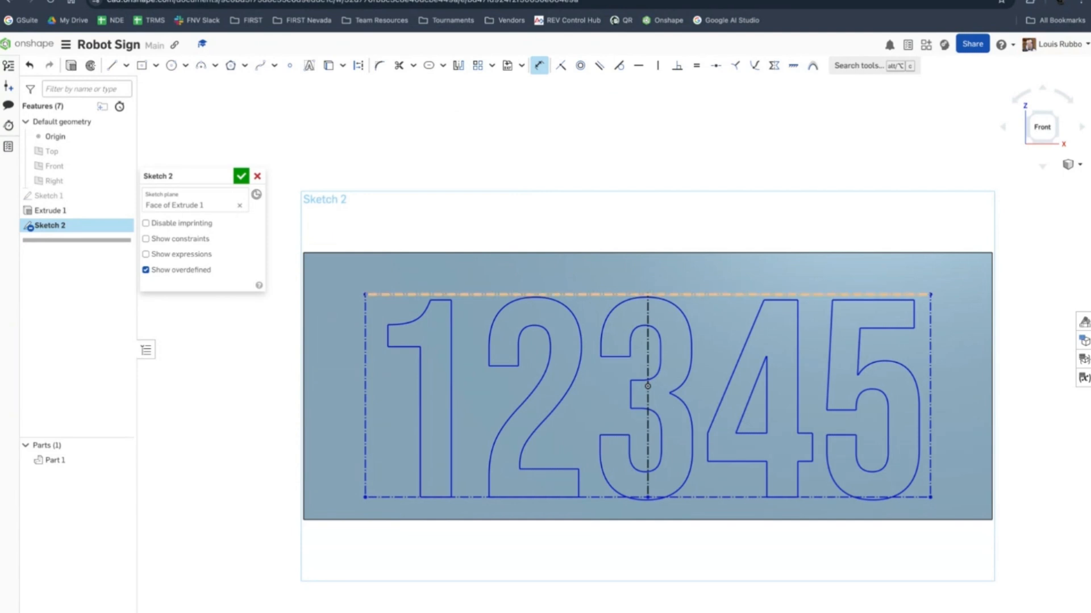
{"action": "left_click", "coordinate": [704, 294]}
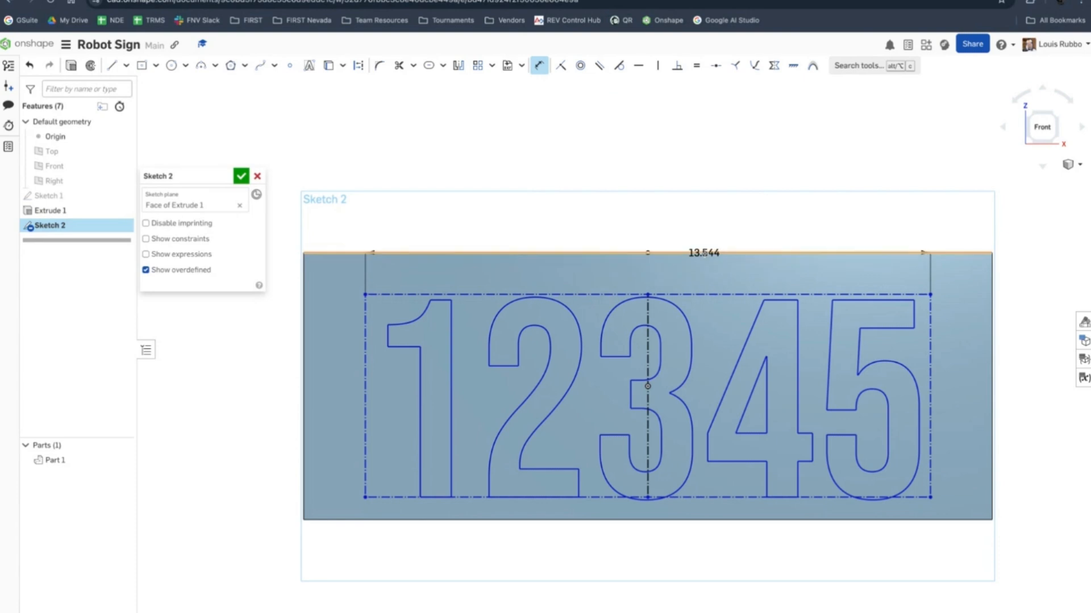
{"action": "left_click", "coordinate": [703, 253]}
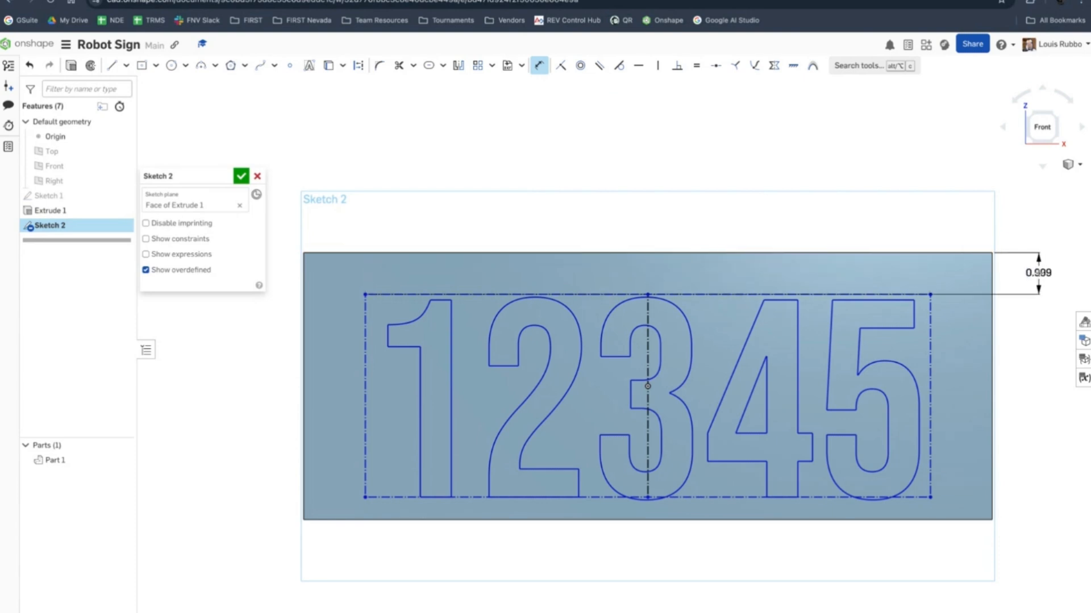
{"action": "left_click", "coordinate": [1039, 272]}
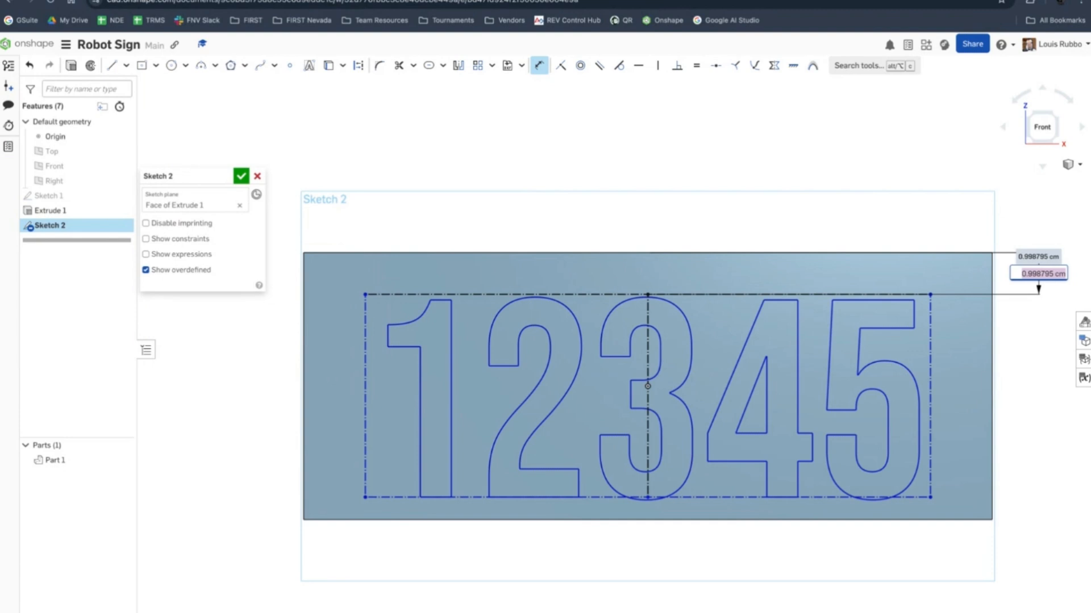
{"action": "type", "text": "0.64"}
{"action": "key", "text": "Return"}
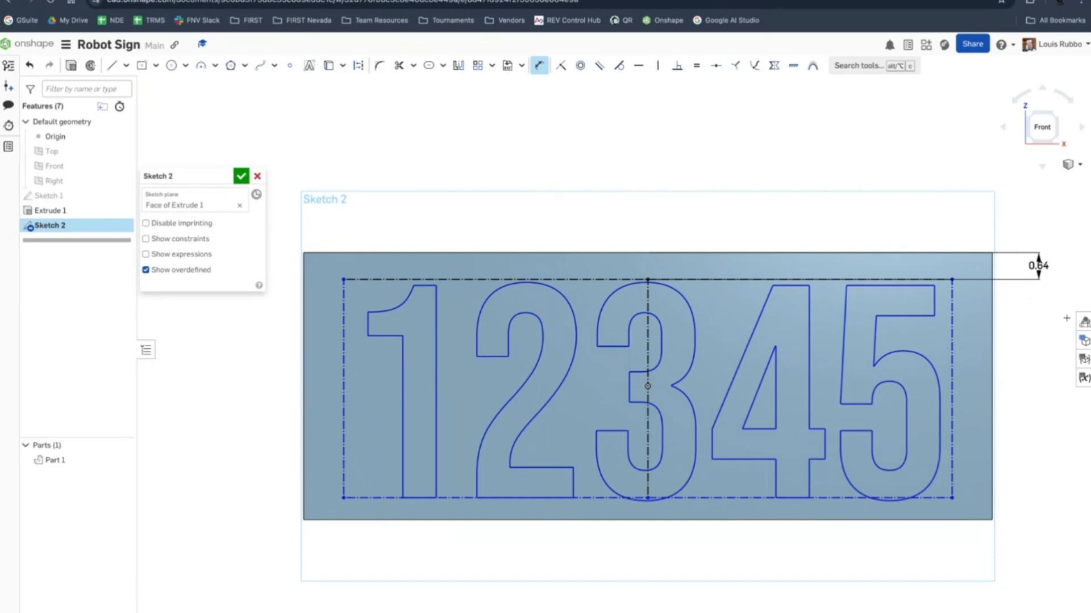
{"action": "left_click_drag", "start_coordinate": [1037, 269], "coordinate": [1037, 228]}
Dimension the text box's height to 5.1 cm, align the label beside the plate, and finish the sketch
{"action": "left_click", "coordinate": [951, 365]}
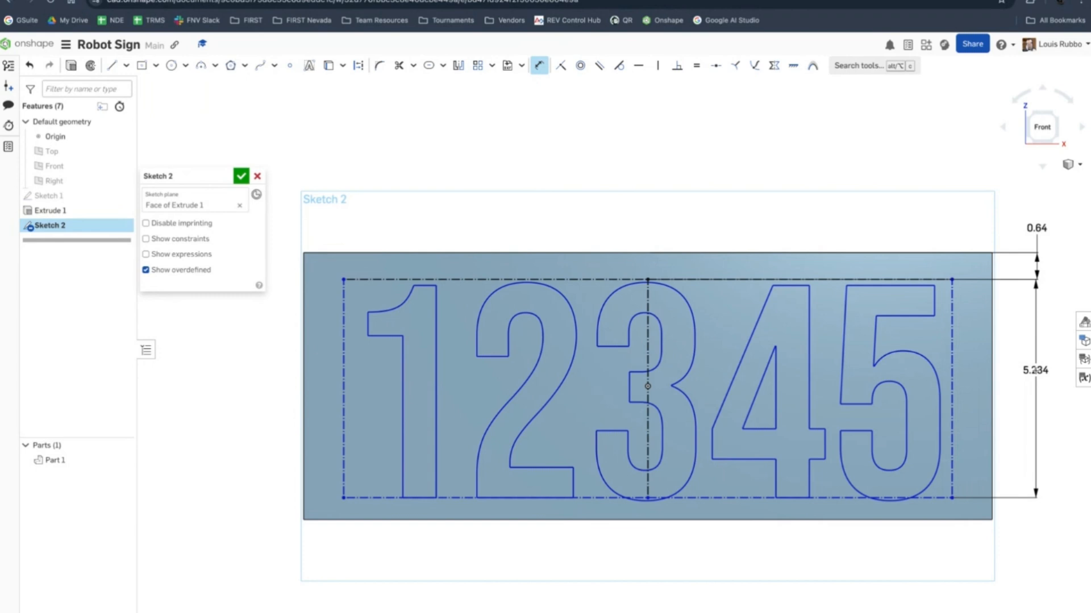
{"action": "left_click", "coordinate": [1035, 370]}
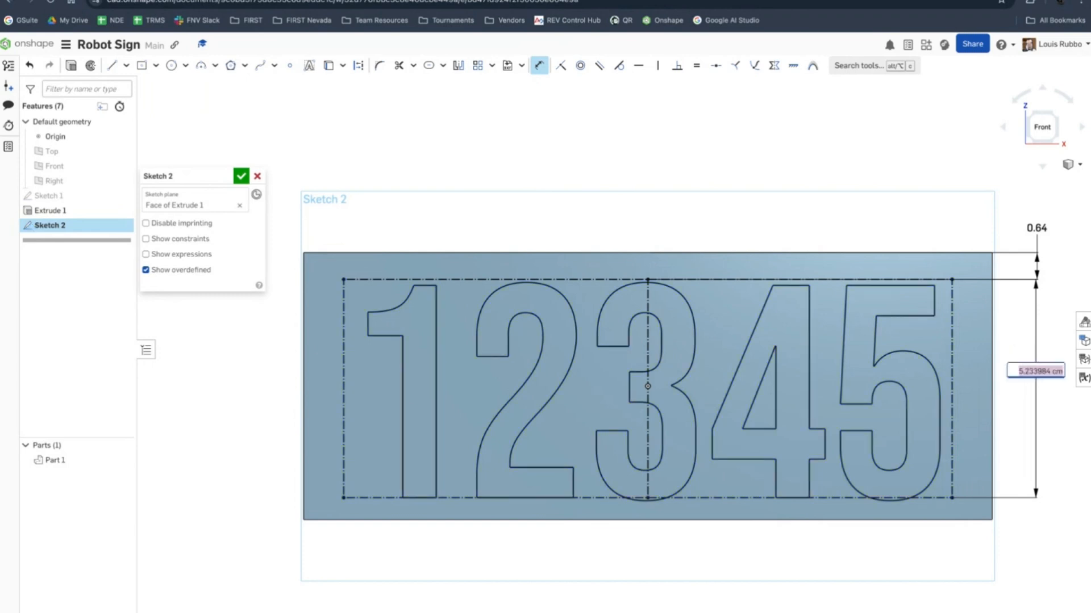
{"action": "type", "text": "5.1"}
{"action": "key", "text": "Return"}
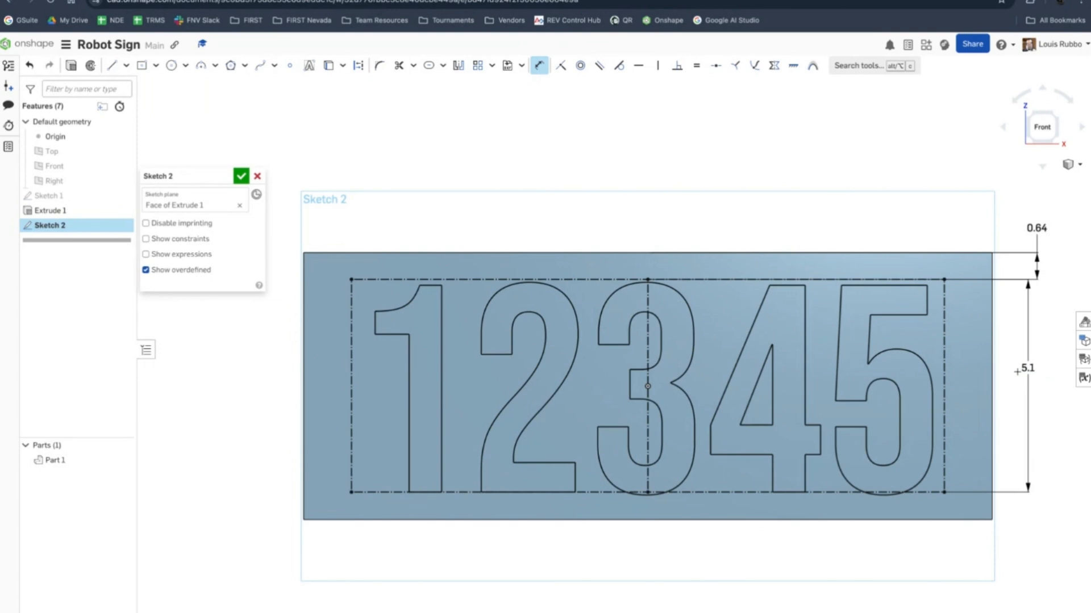
{"action": "left_click_drag", "start_coordinate": [1020, 368], "coordinate": [1028, 368]}
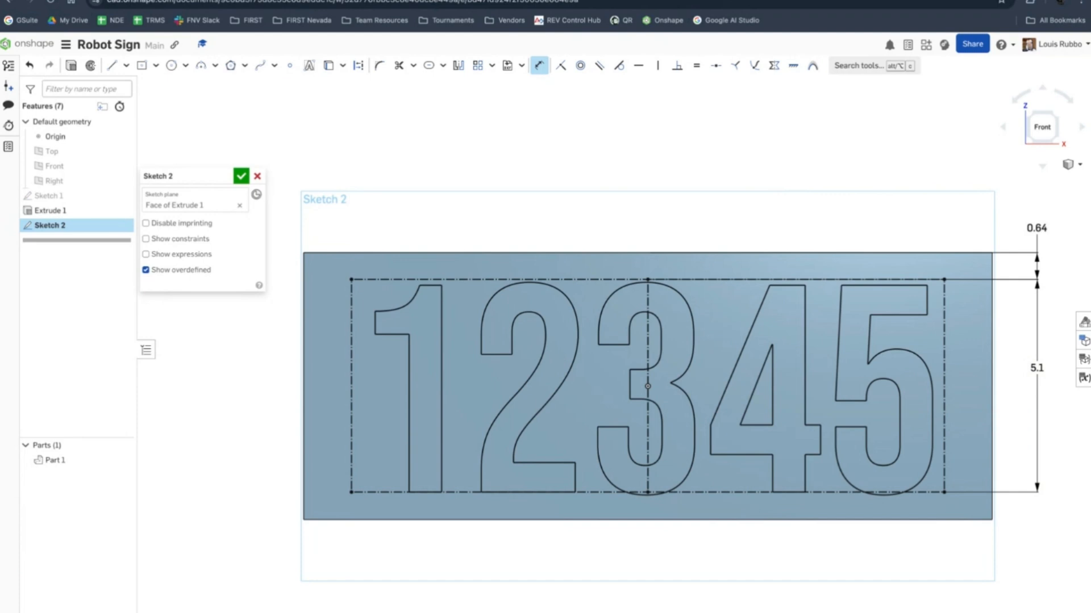
{"action": "scroll", "coordinate": [1046, 505], "scroll_direction": "up", "scroll_amount": 2}
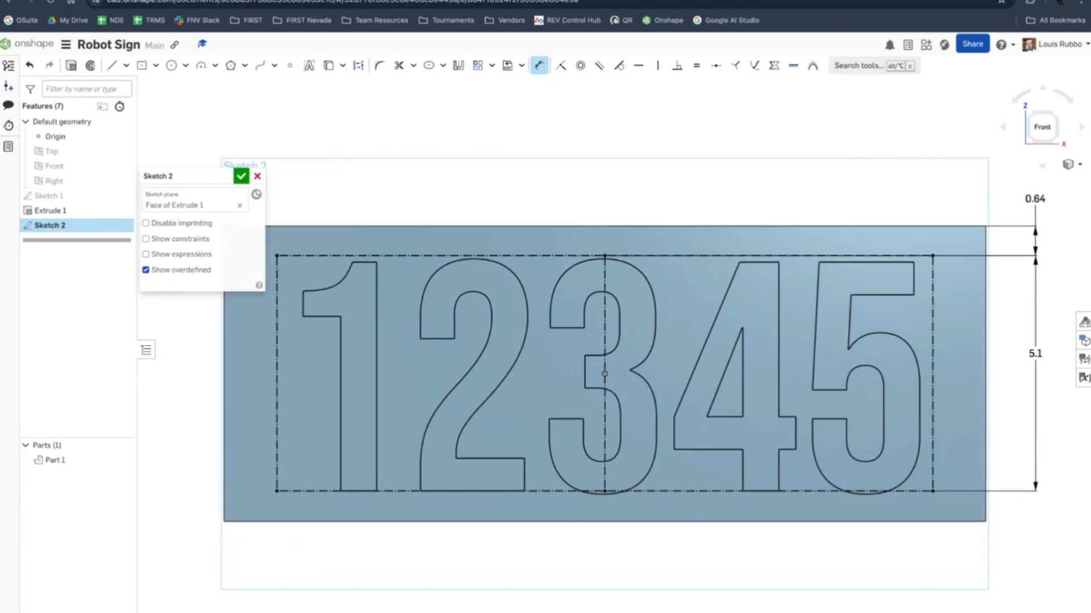
{"action": "scroll", "coordinate": [1047, 503], "scroll_direction": "down", "scroll_amount": 1}
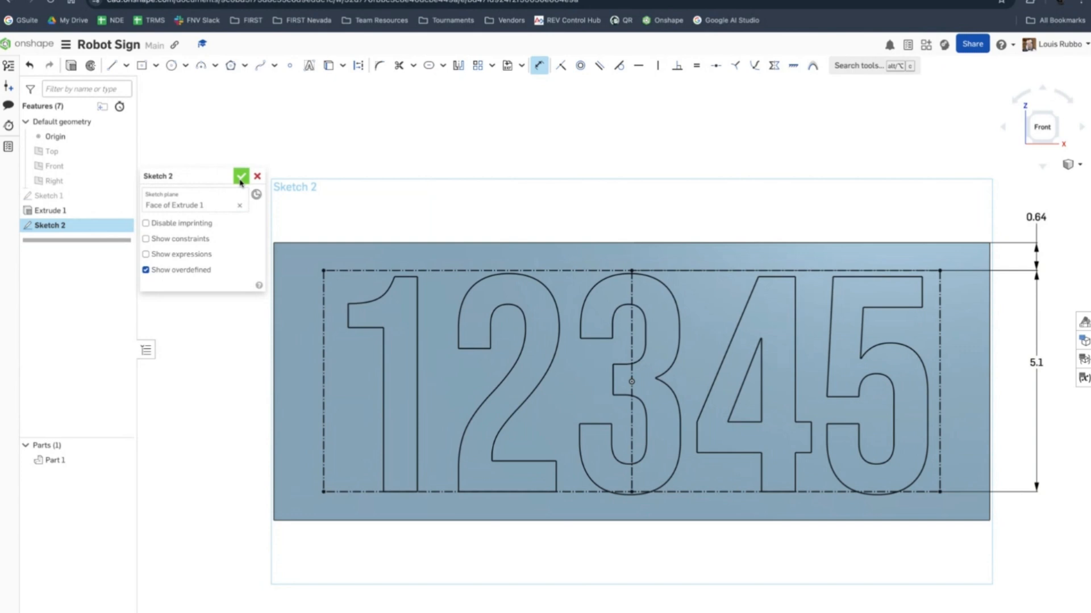
{"action": "left_click", "coordinate": [241, 177]}
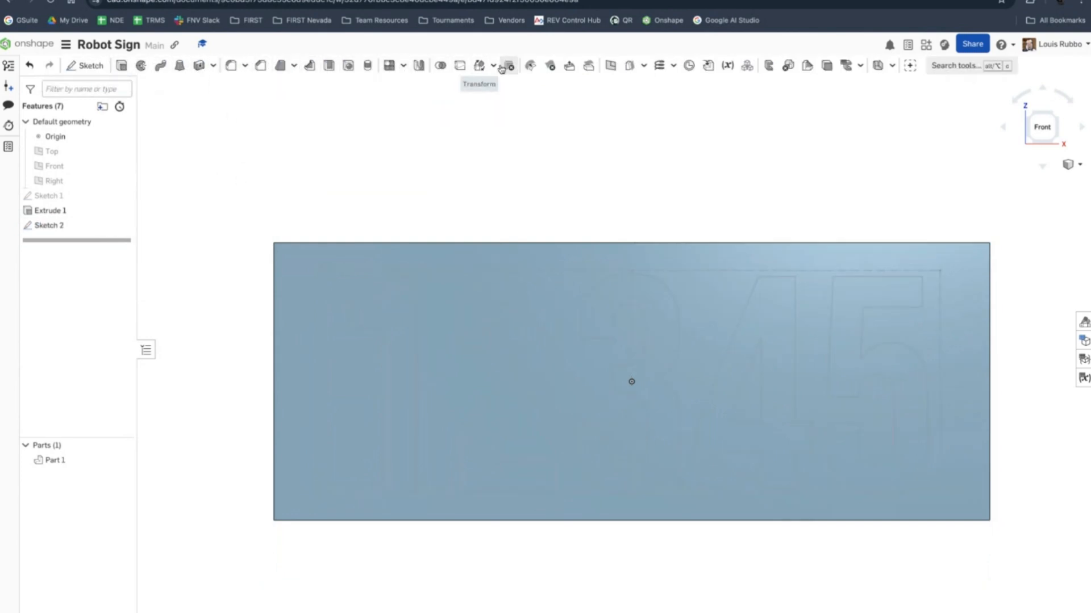
{"action": "double_click", "coordinate": [38, 227]}
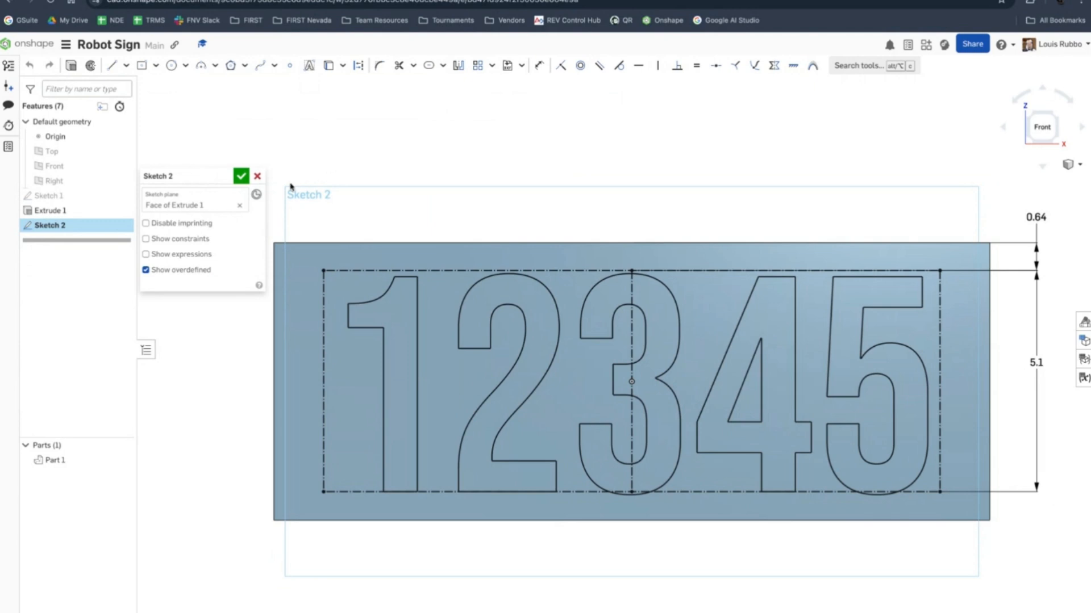
{"action": "left_click", "coordinate": [241, 178]}
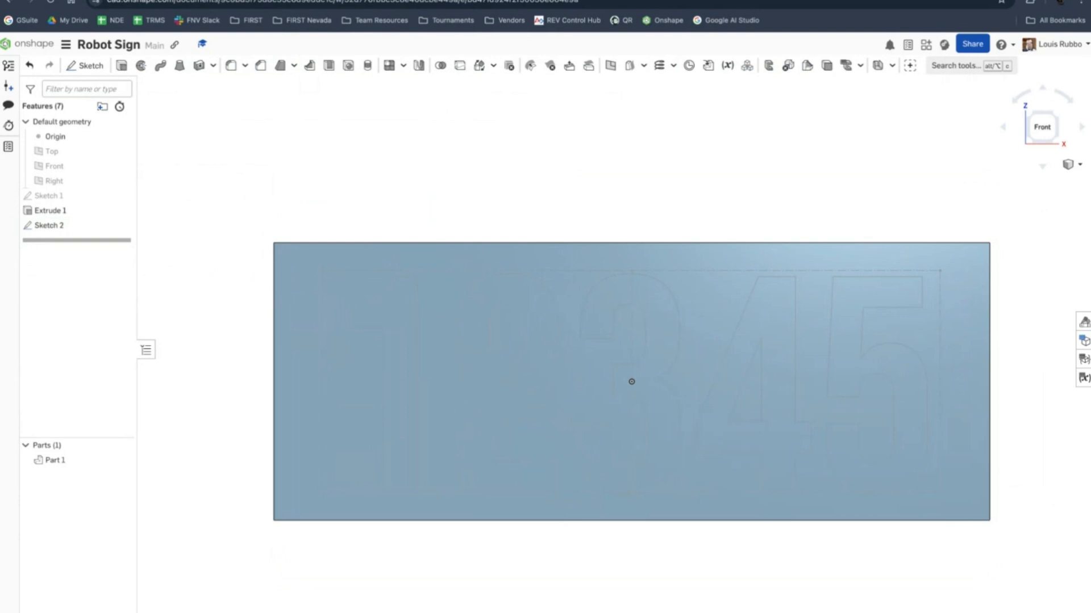
Extrude the 12345 text sketch 0.2 cm with the Add operation, reversed to run into the plate
{"action": "left_click", "coordinate": [1058, 119]}
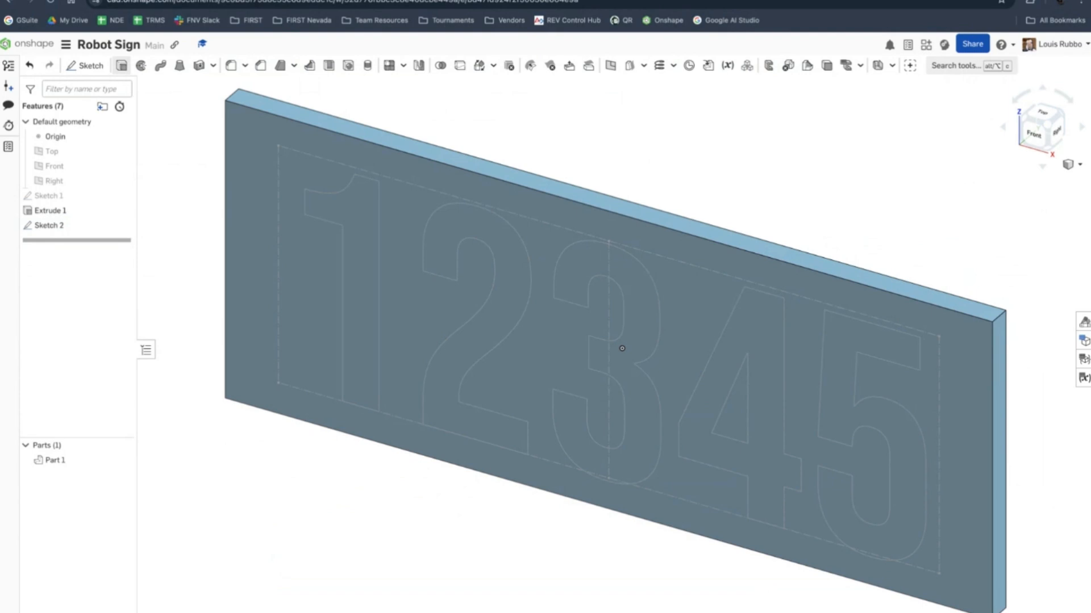
{"action": "left_click", "coordinate": [122, 66]}
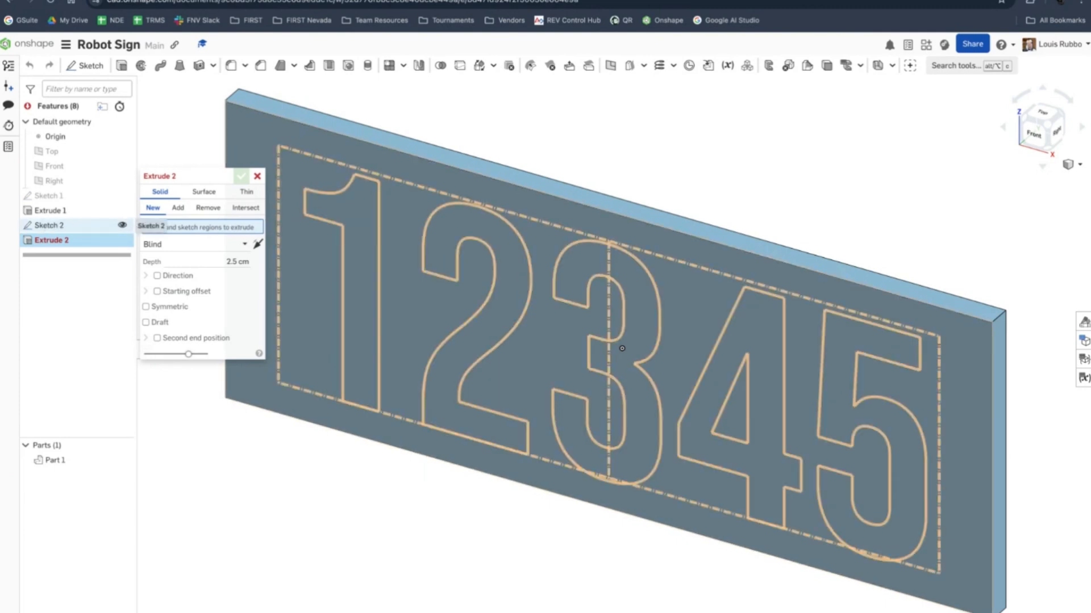
{"action": "left_click", "coordinate": [50, 225]}
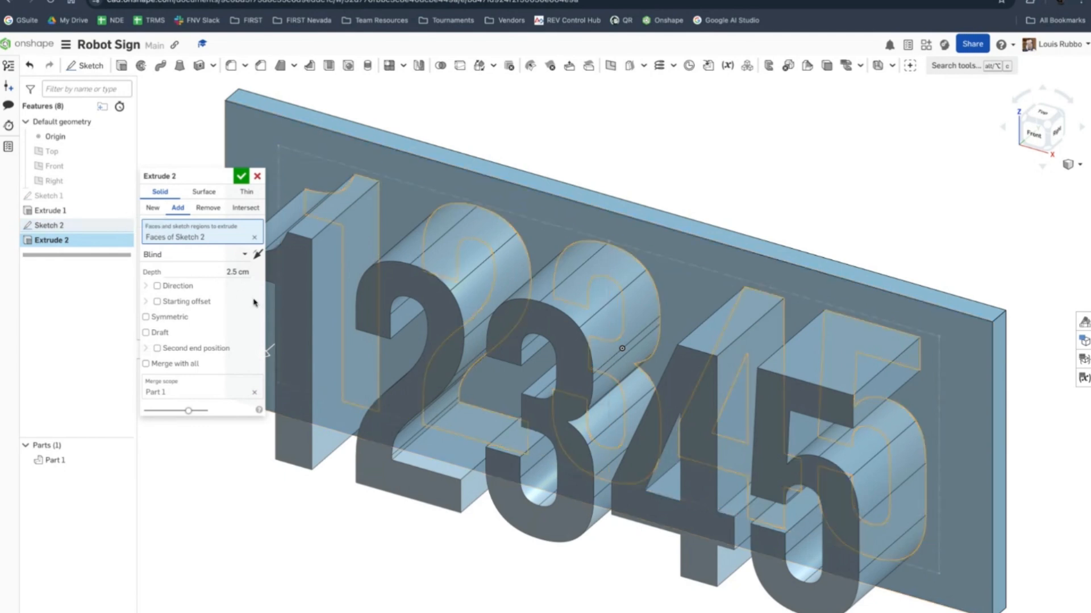
{"action": "left_click", "coordinate": [232, 273]}
{"action": "type", "text": "0.2"}
{"action": "key", "text": "Return"}
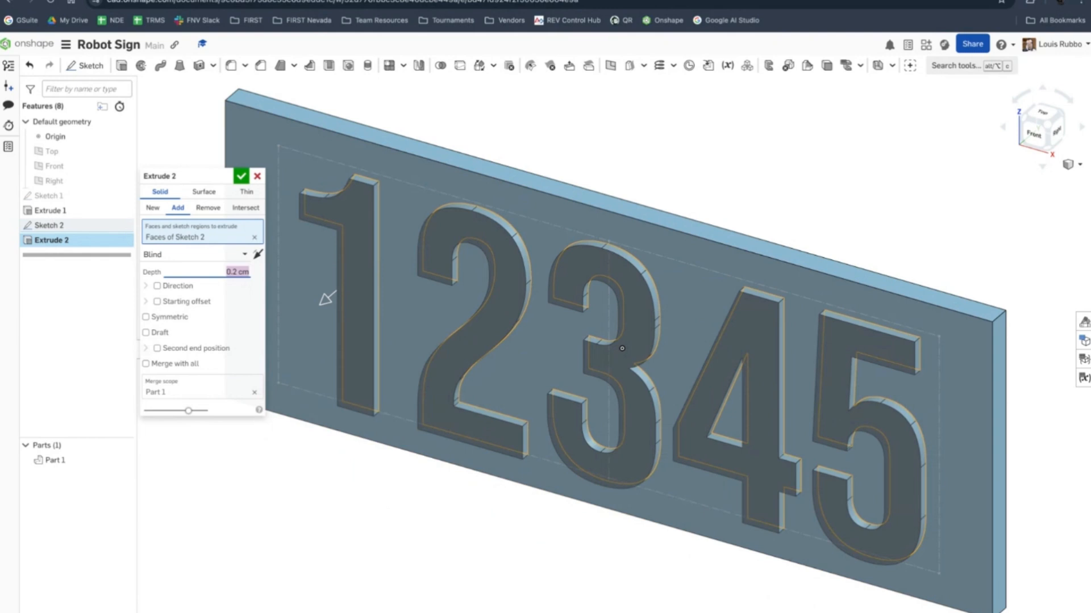
{"action": "left_click", "coordinate": [257, 256]}
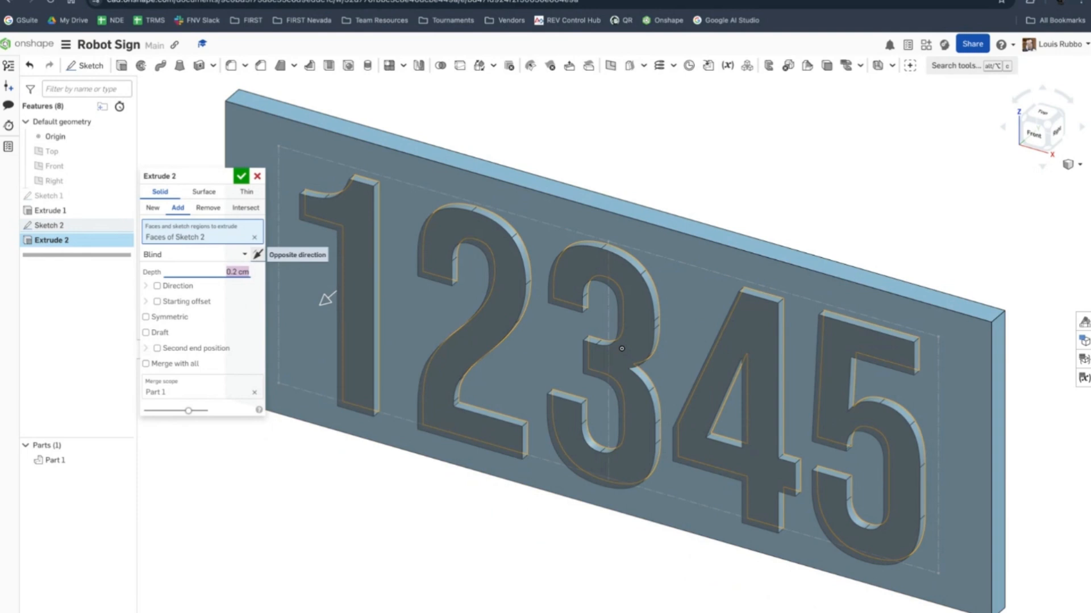
{"action": "left_click", "coordinate": [257, 255]}
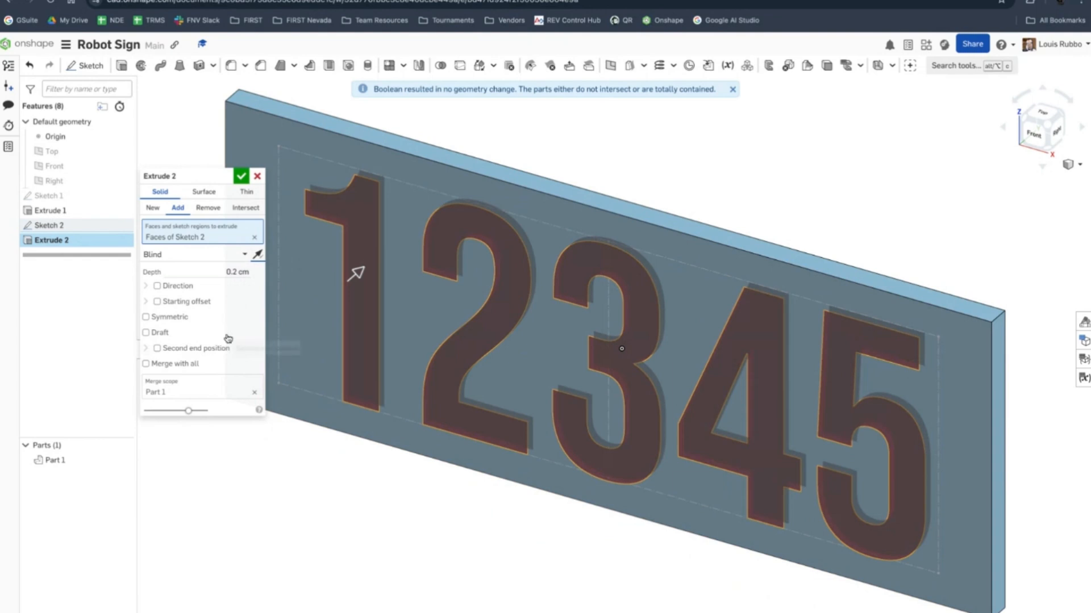
{"action": "left_click", "coordinate": [241, 178]}
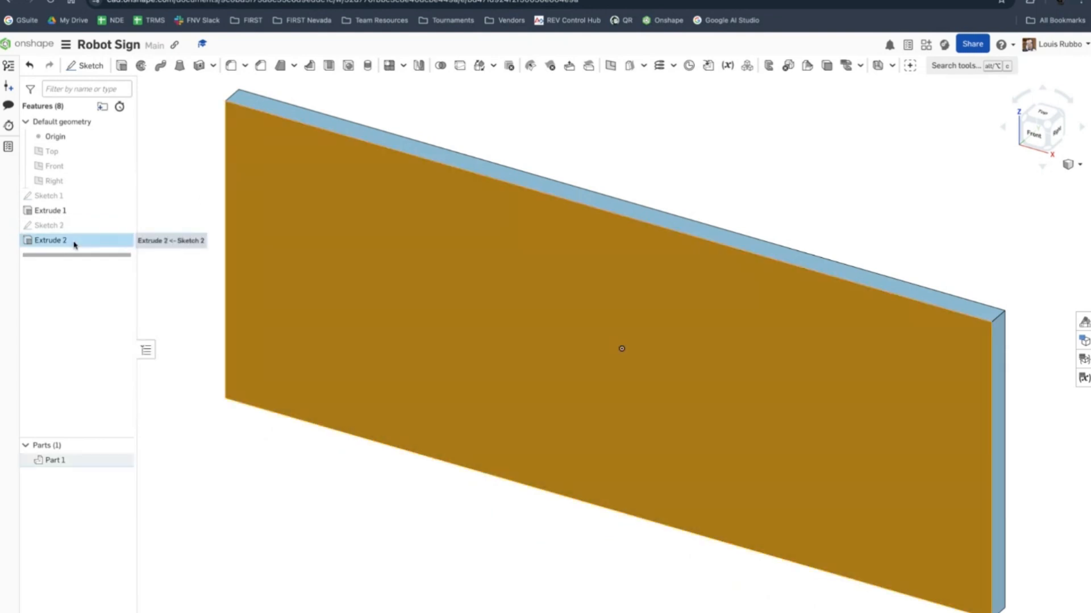
Change the text extrusion's operation to Remove, keeping it directed into the plate to engrave the digits
{"action": "double_click", "coordinate": [76, 242]}
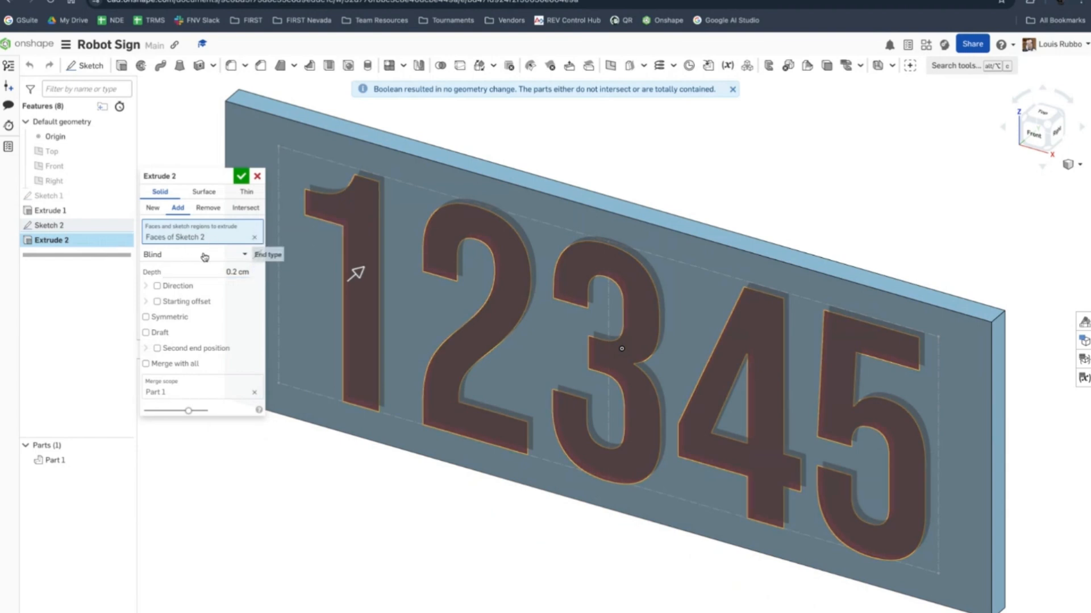
{"action": "left_click", "coordinate": [257, 255]}
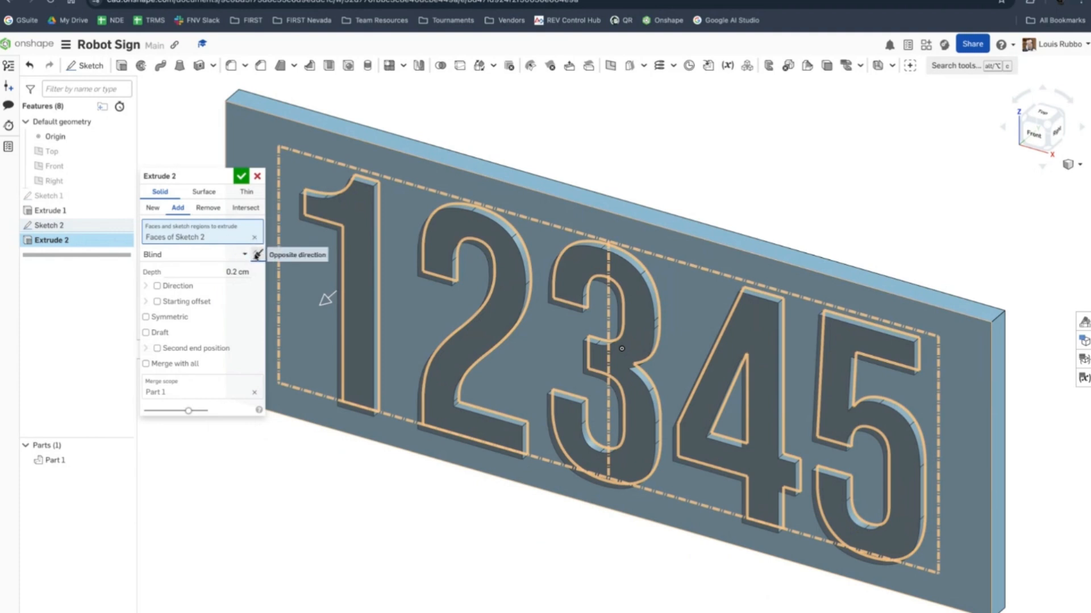
{"action": "left_click", "coordinate": [257, 255]}
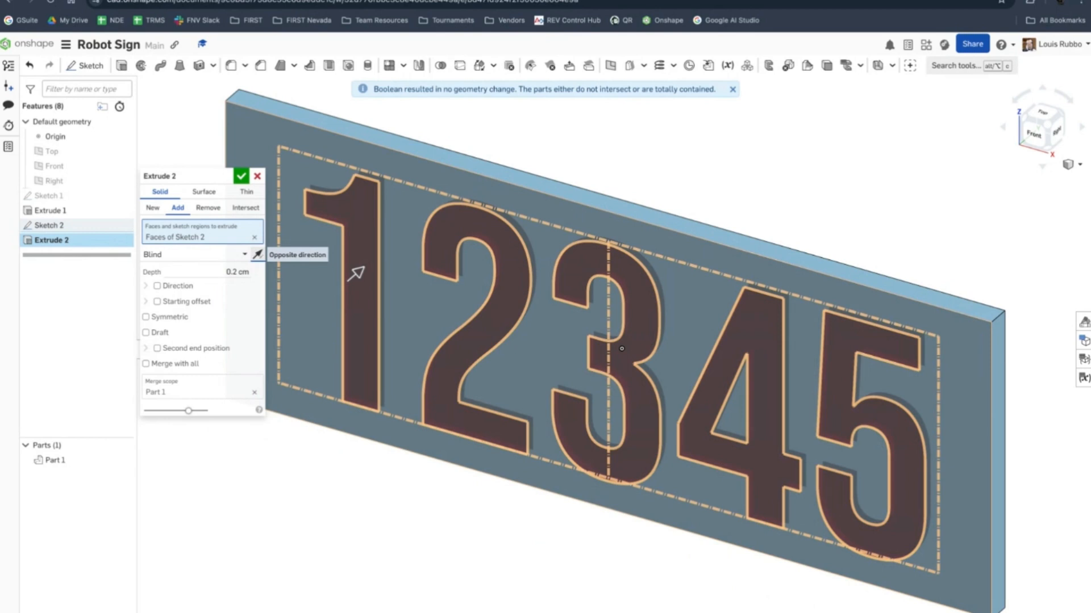
{"action": "left_click", "coordinate": [208, 208]}
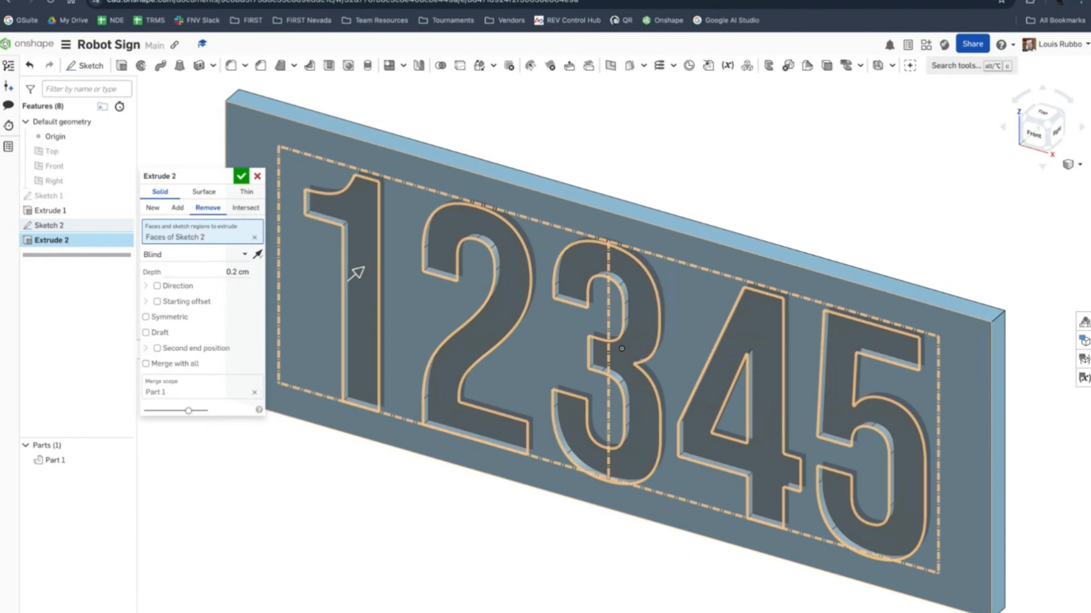
{"action": "left_click", "coordinate": [241, 176]}
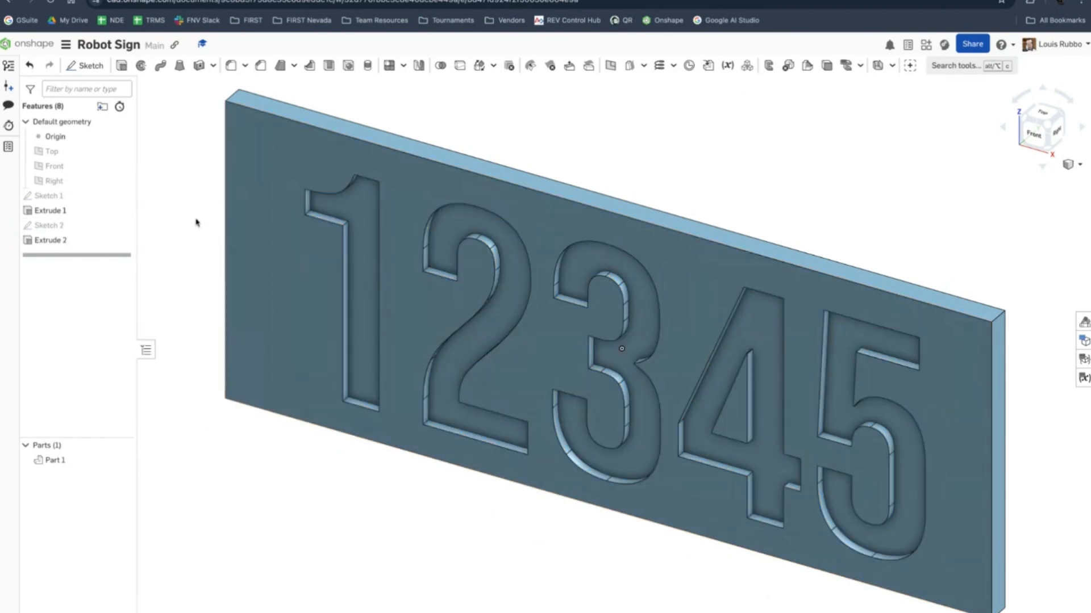
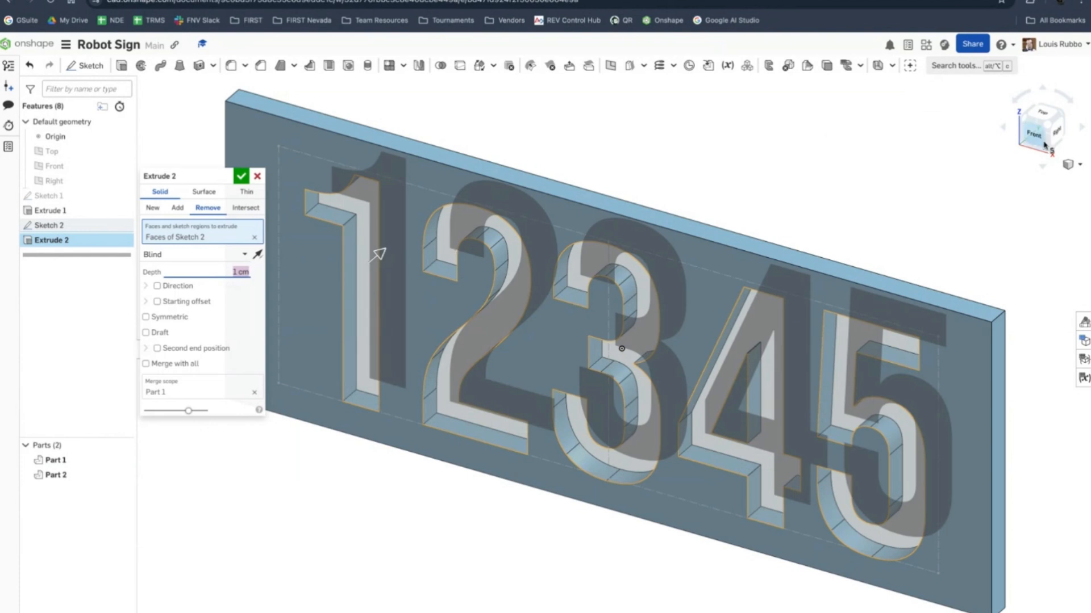
Accept the 1 cm deep text cut, reopen that extrusion, and set its depth to 0.2 cm
{"action": "left_click", "coordinate": [240, 177]}
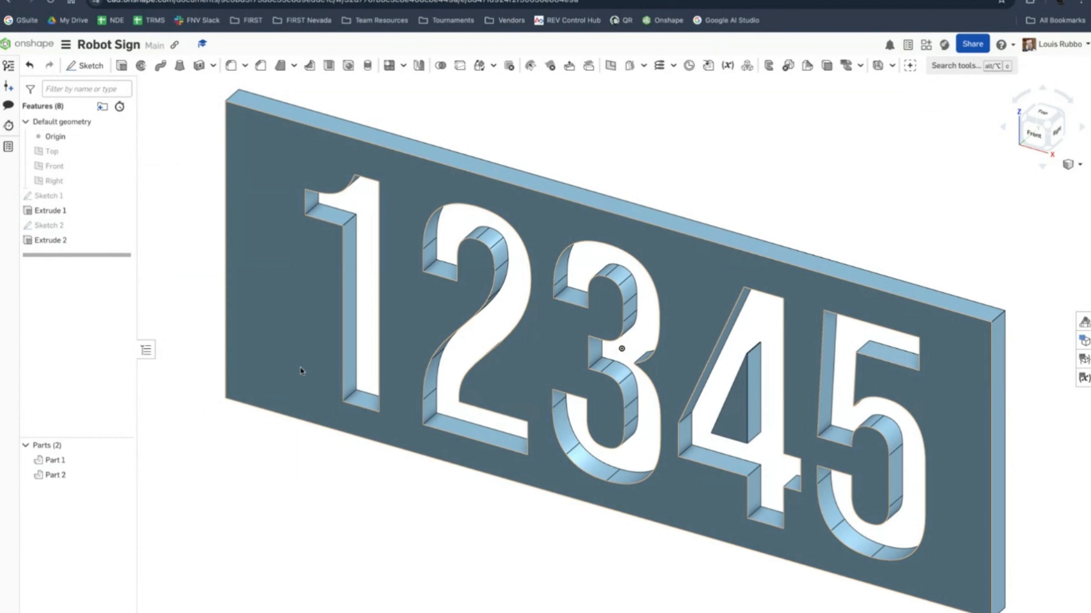
{"action": "double_click", "coordinate": [64, 240]}
{"action": "left_click", "coordinate": [237, 274]}
{"action": "type", "text": "0.2"}
{"action": "key", "text": "Return"}
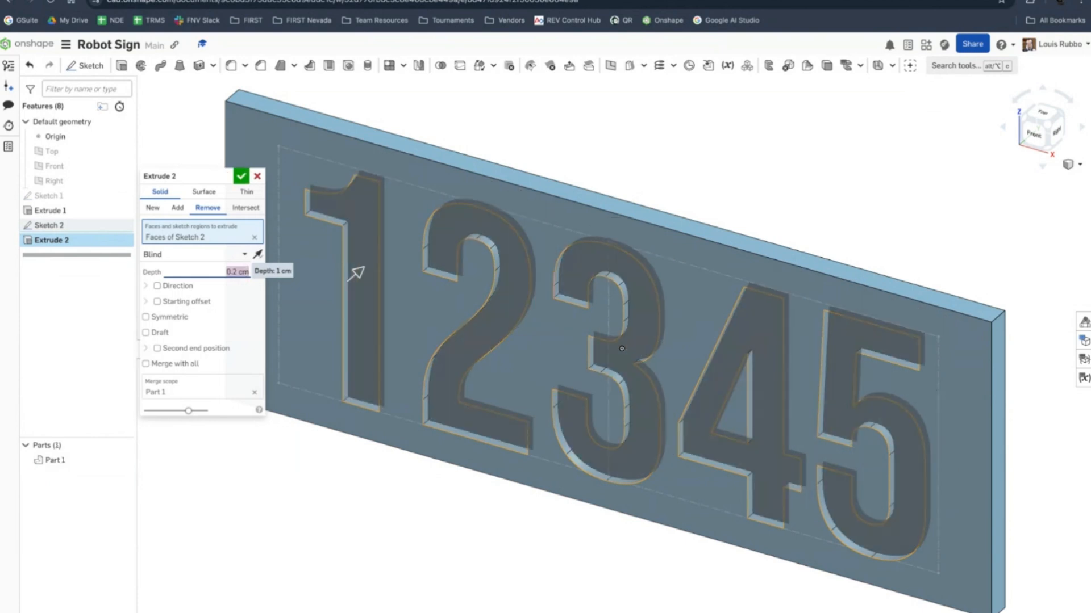
{"action": "left_click", "coordinate": [241, 176]}
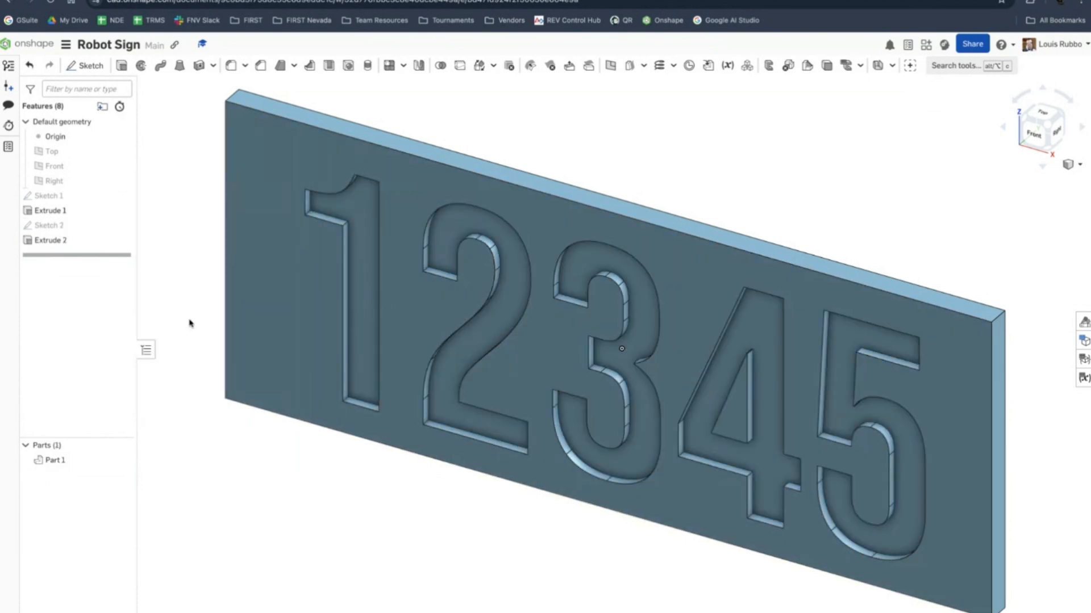
Reopen the text cut extrusion to check its depth, then accept it
{"action": "double_click", "coordinate": [35, 242]}
{"action": "left_click", "coordinate": [227, 273]}
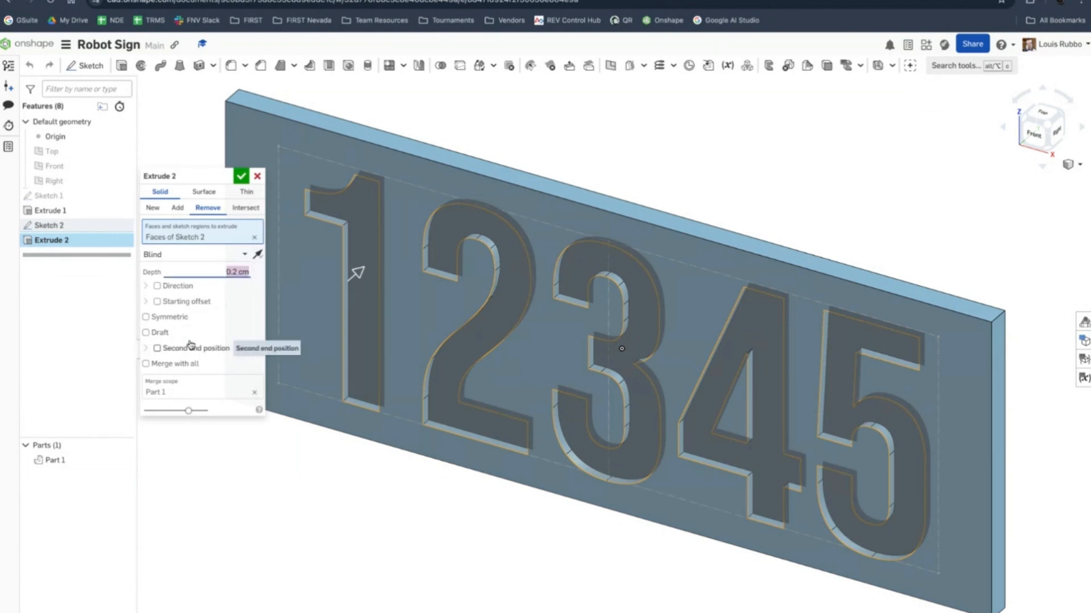
{"action": "left_click", "coordinate": [242, 177]}
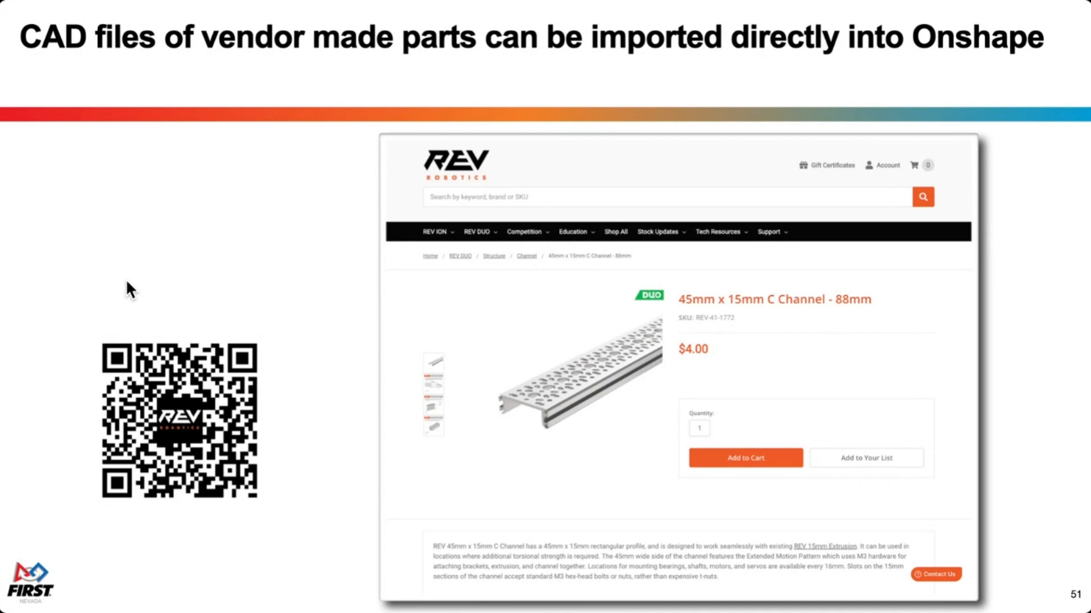
{"action": "left_click", "coordinate": [127, 250]}
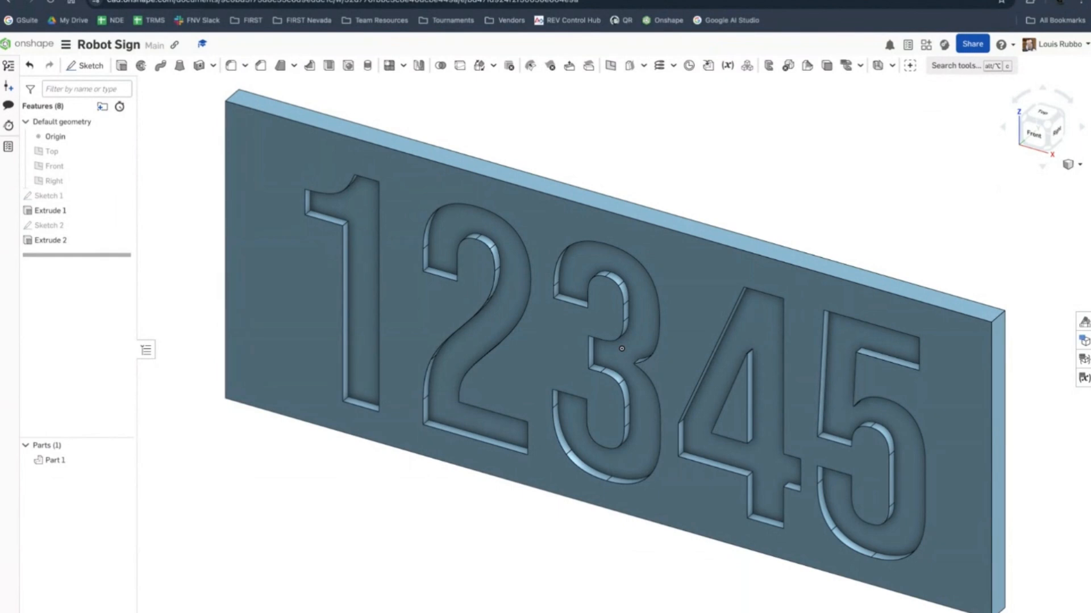
Import REV-41-1772.STEP with the option to combine to a single Part Studio, keeping appearances, and dismiss the notifications
{"action": "left_click", "coordinate": [27, 612]}
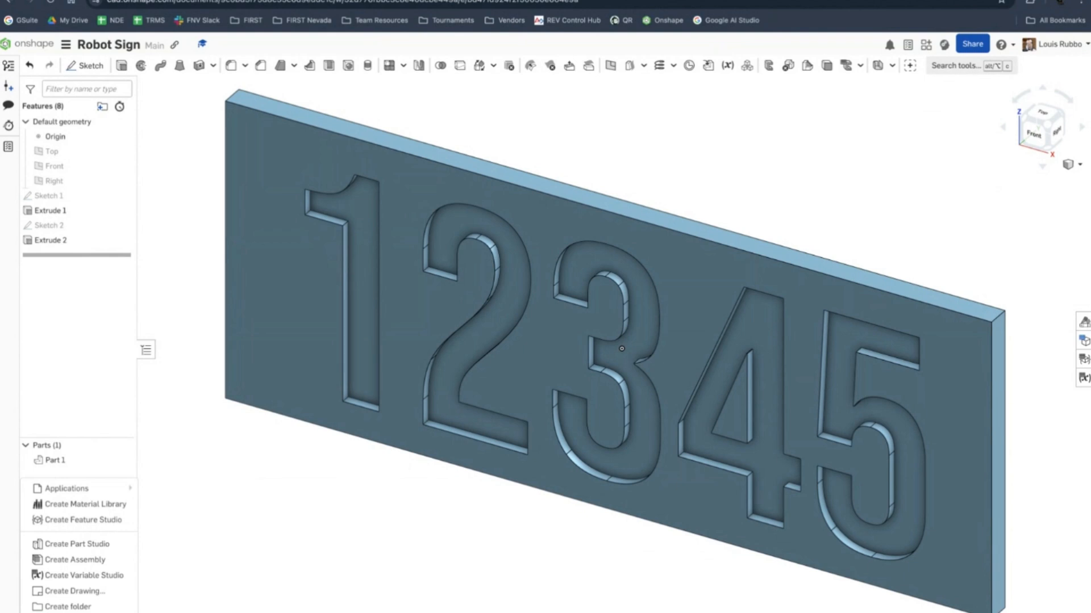
{"action": "left_click", "coordinate": [61, 612]}
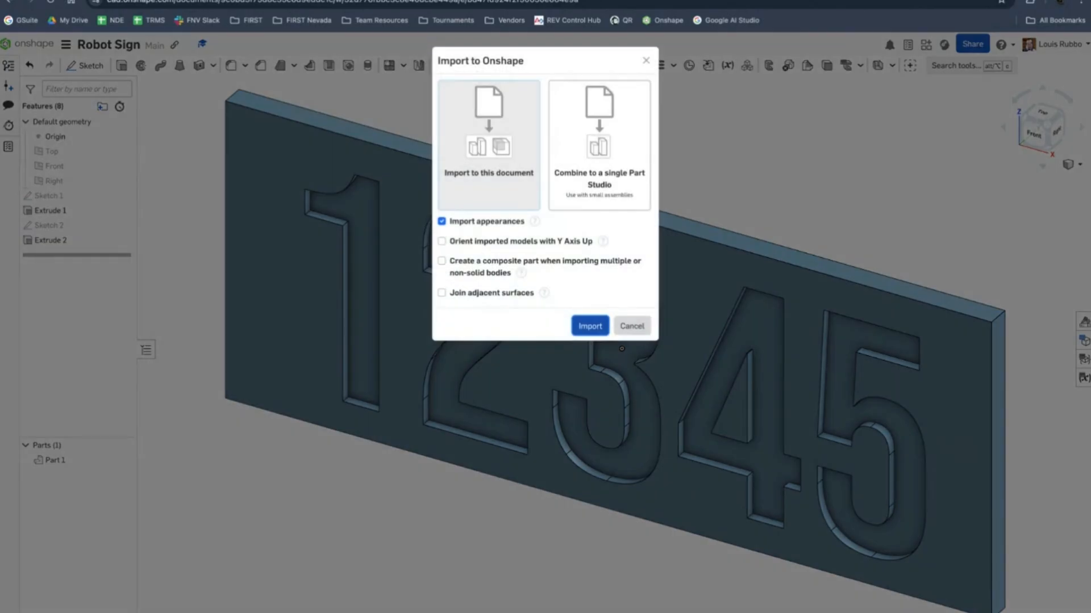
{"action": "left_click", "coordinate": [600, 154]}
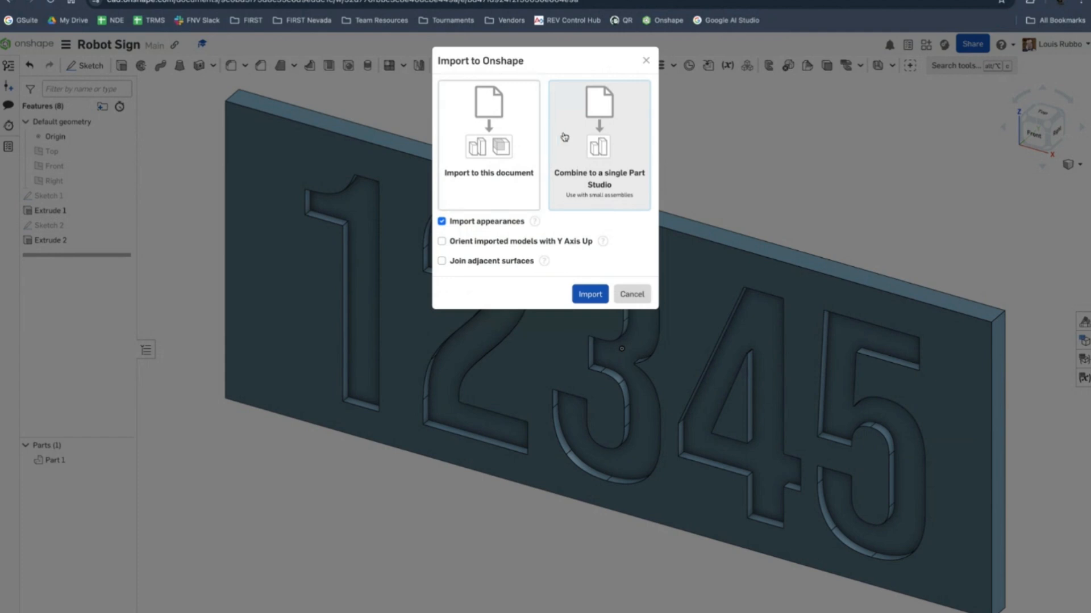
{"action": "left_click", "coordinate": [592, 298]}
{"action": "left_click", "coordinate": [589, 296]}
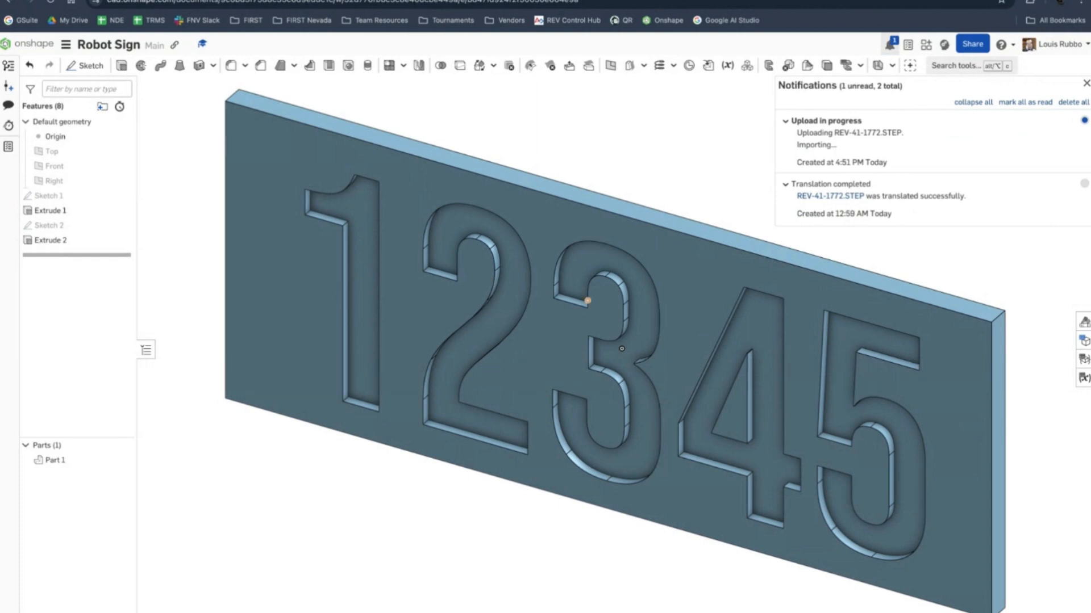
{"action": "left_click", "coordinate": [1086, 84]}
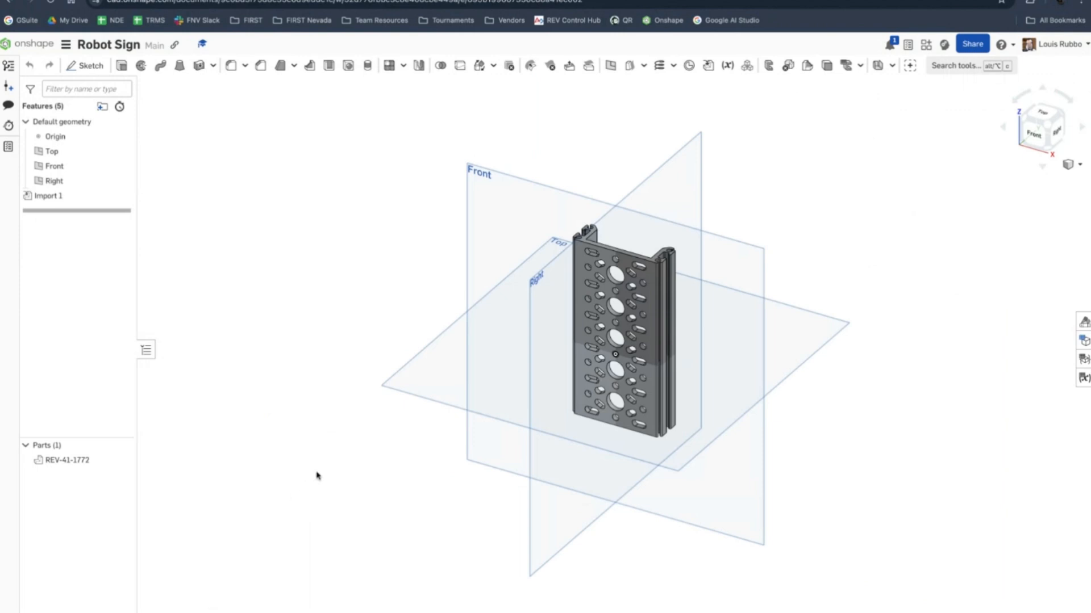
Examine the imported REV channel in front view, including its planes and the small round mounting holes along its side
{"action": "left_click", "coordinate": [471, 393]}
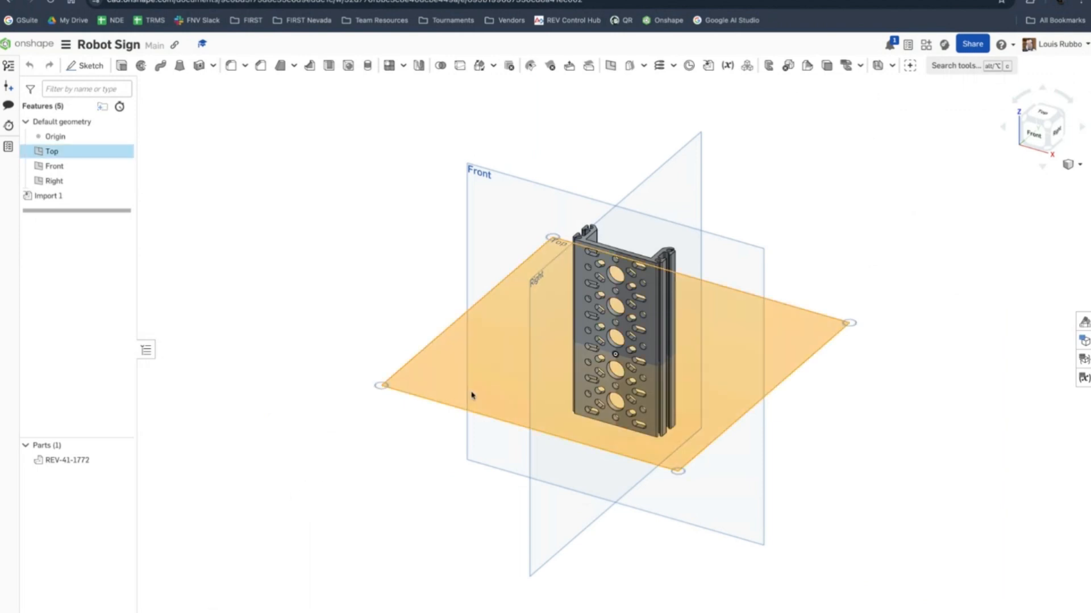
{"action": "left_click", "coordinate": [492, 265]}
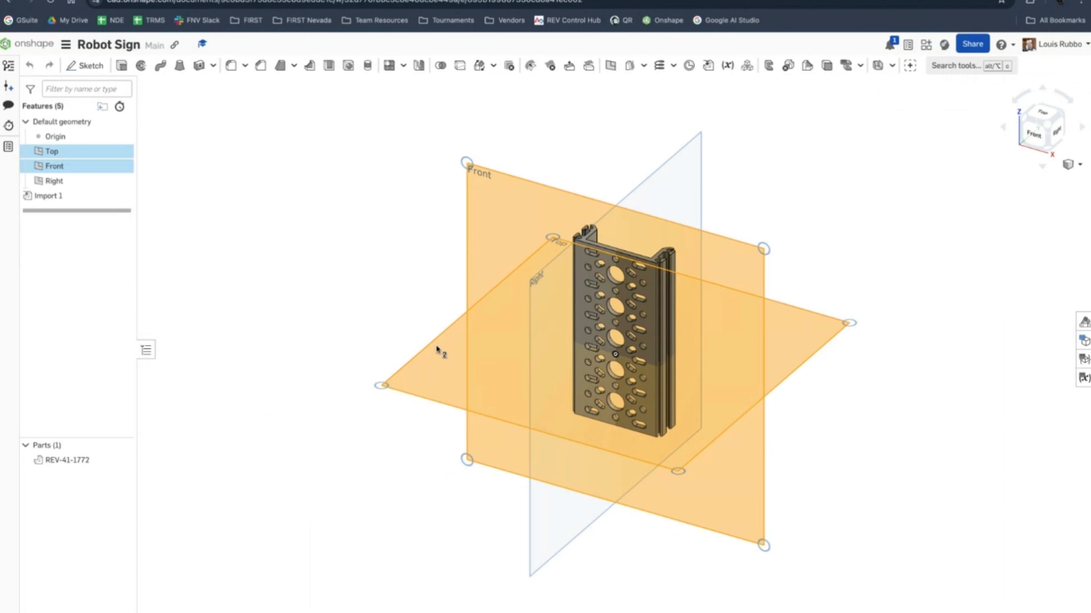
{"action": "left_click", "coordinate": [433, 370]}
{"action": "key", "text": "shift+5"}
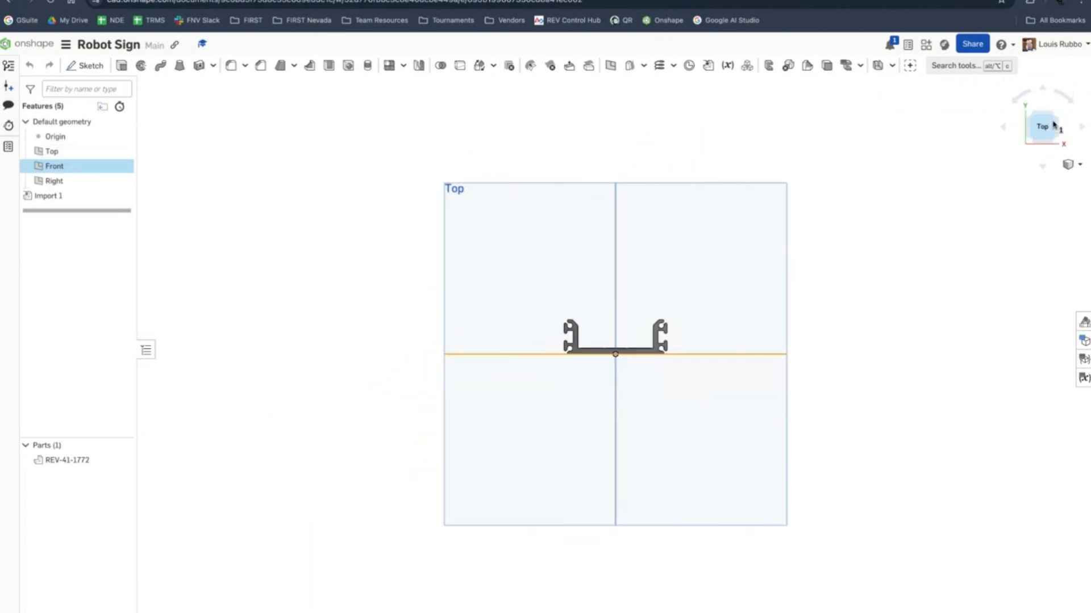
{"action": "left_click", "coordinate": [1044, 144]}
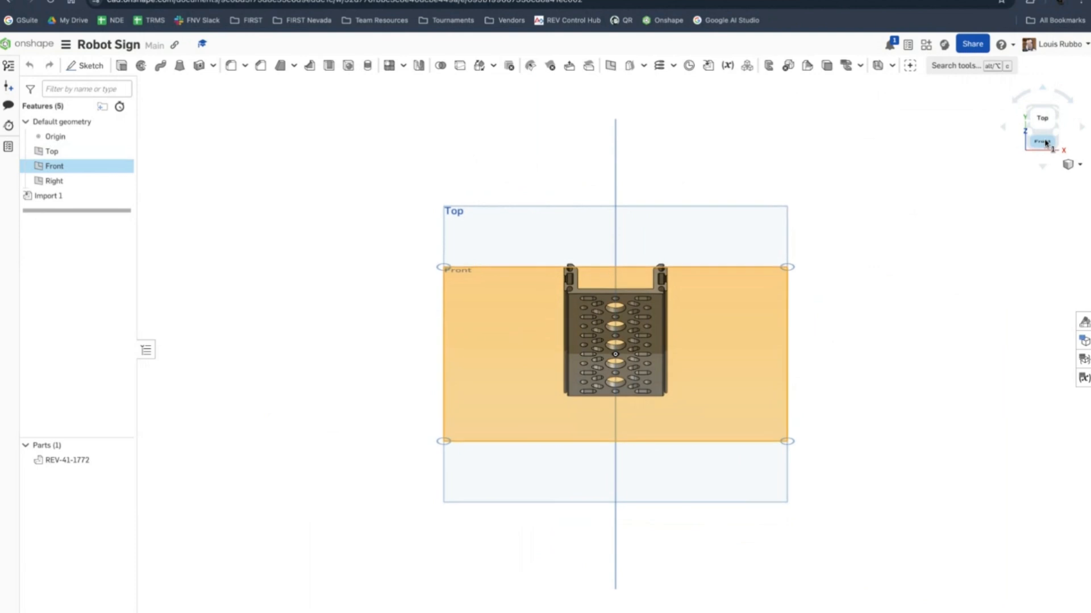
{"action": "left_click", "coordinate": [921, 300]}
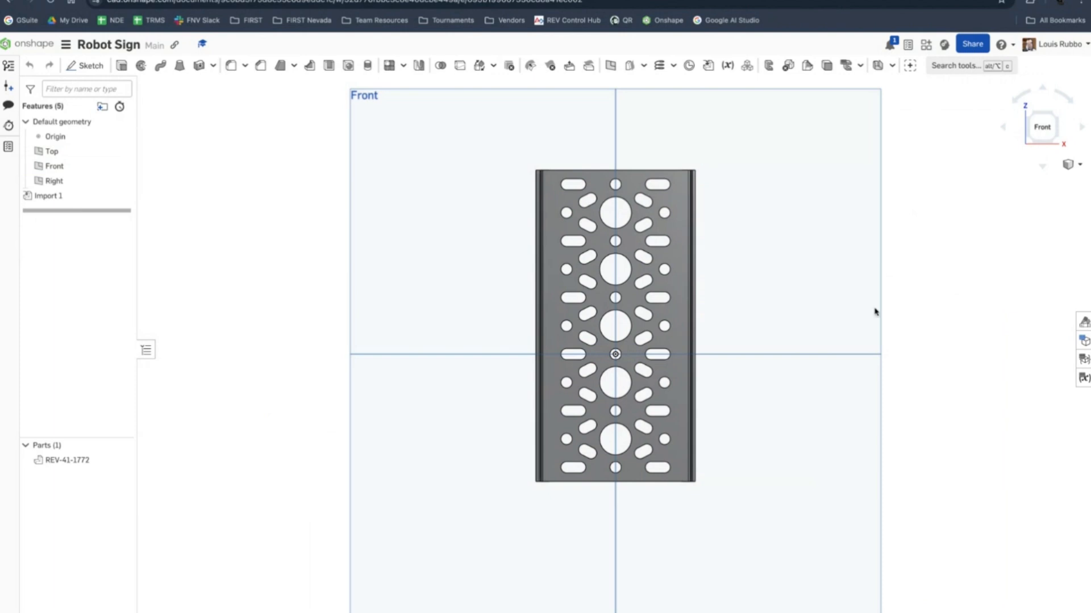
{"action": "left_click", "coordinate": [568, 327]}
{"action": "left_click", "coordinate": [567, 326]}
{"action": "left_click", "coordinate": [567, 326]}
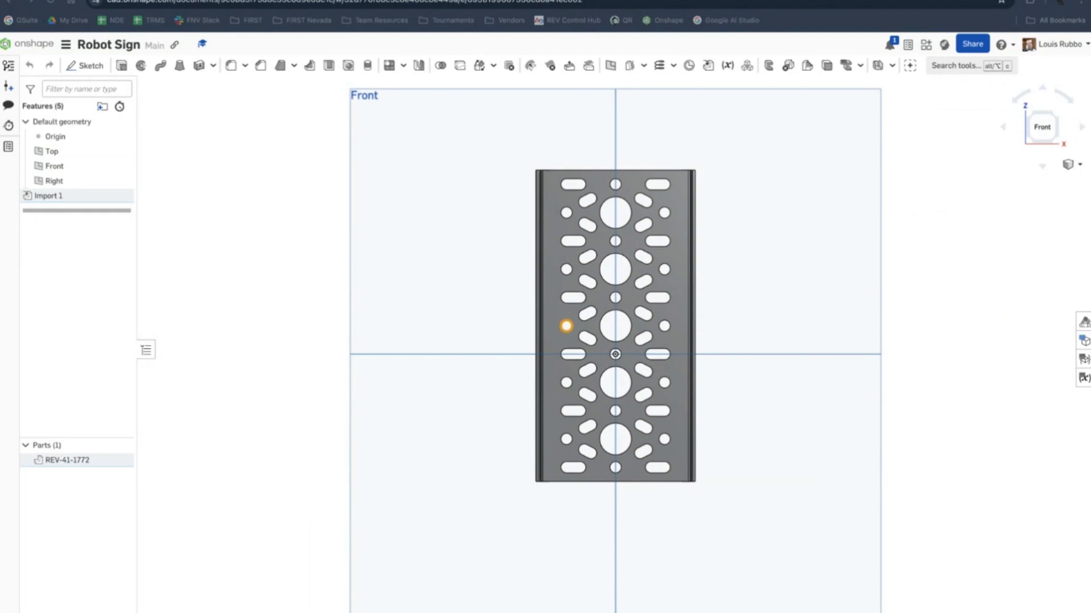
{"action": "left_click", "coordinate": [567, 276]}
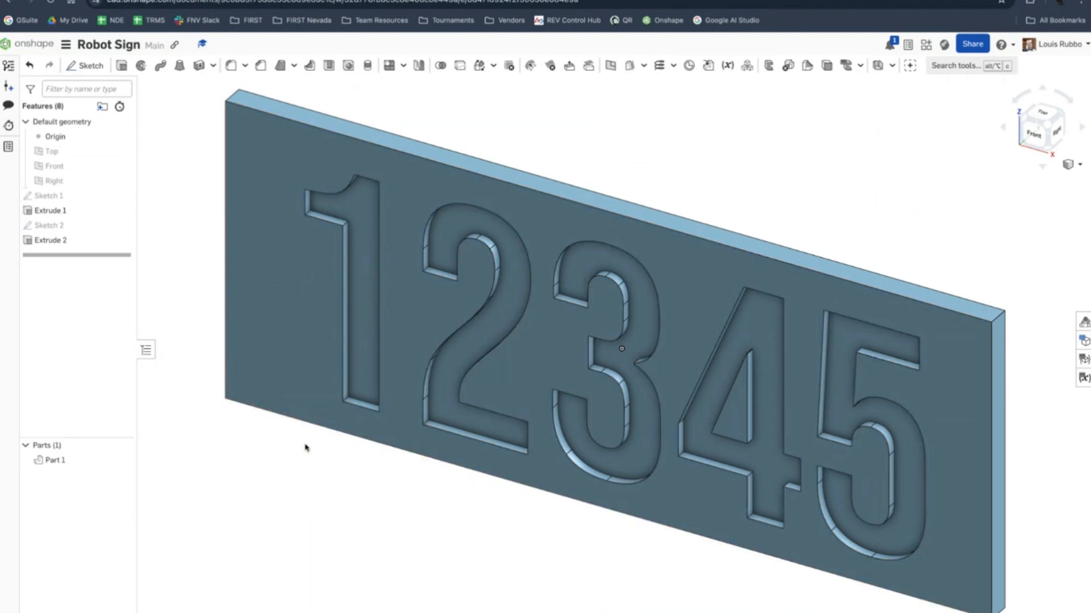
Edit the sign plate's base sketch, set the rectangle's height to 7 cm, and accept the sketch
{"action": "left_click", "coordinate": [66, 211]}
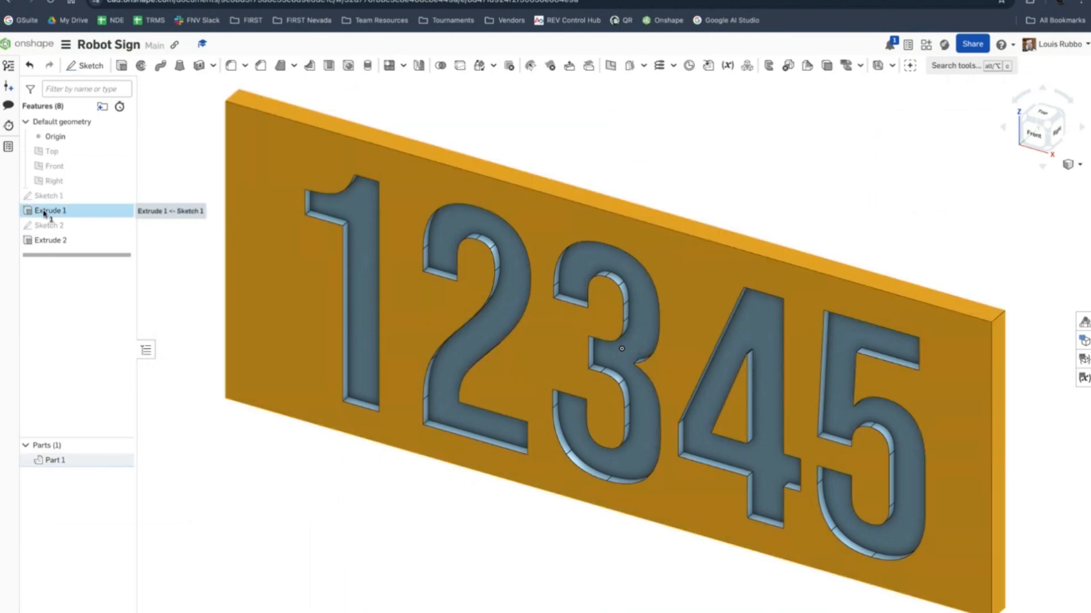
{"action": "left_click", "coordinate": [71, 197]}
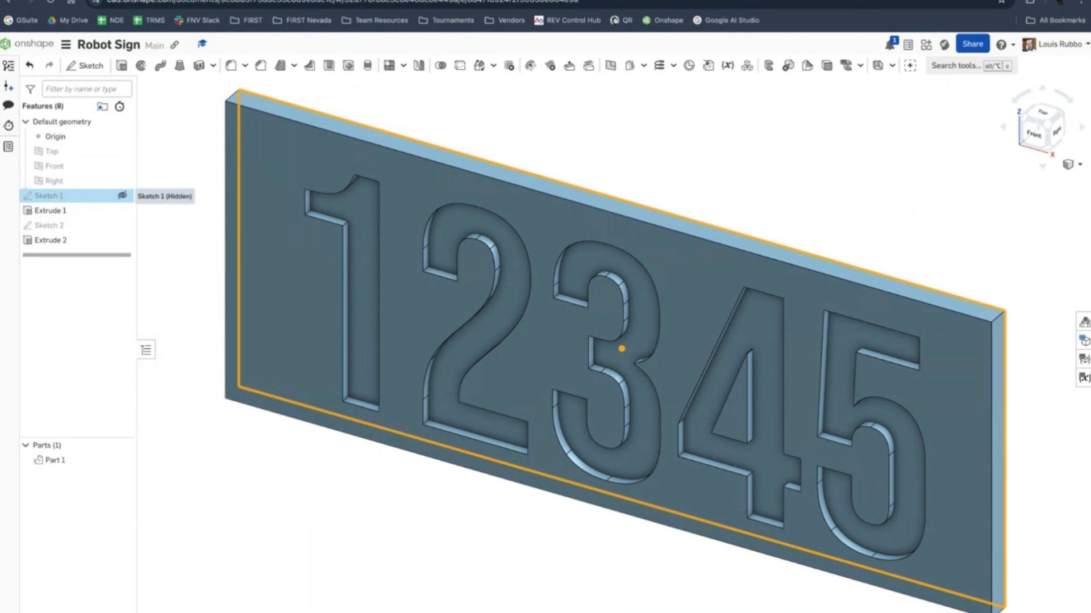
{"action": "double_click", "coordinate": [63, 196]}
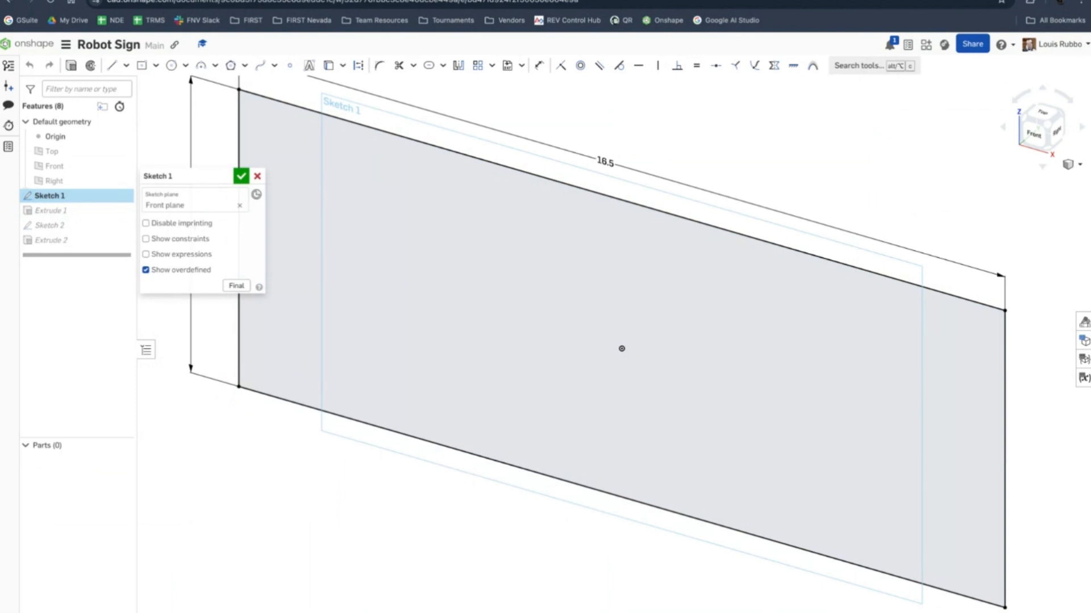
{"action": "key", "text": "n"}
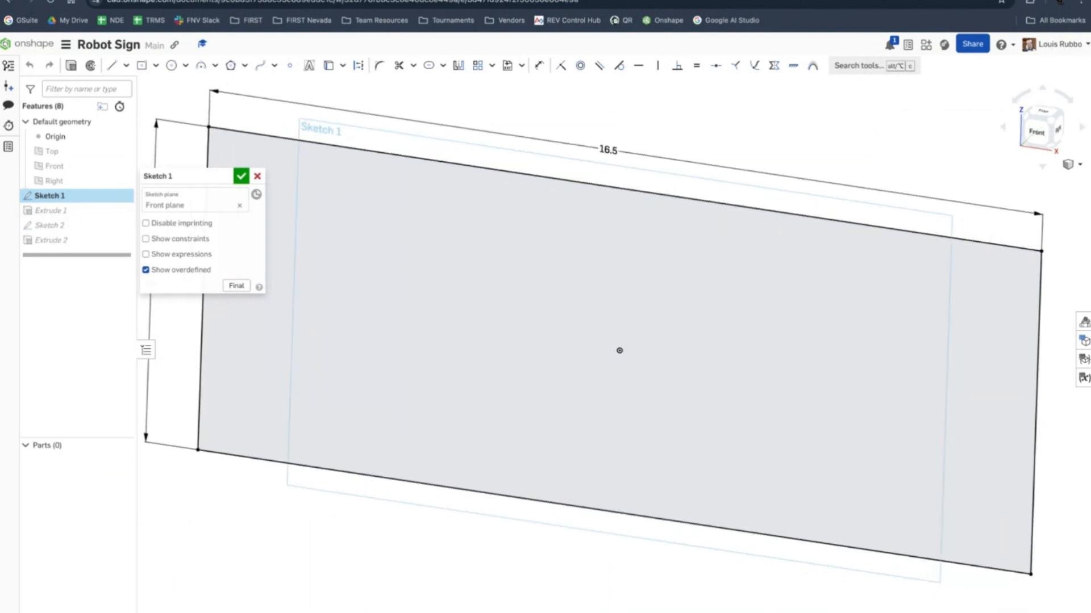
{"action": "scroll", "coordinate": [433, 285], "scroll_direction": "down", "scroll_amount": 3}
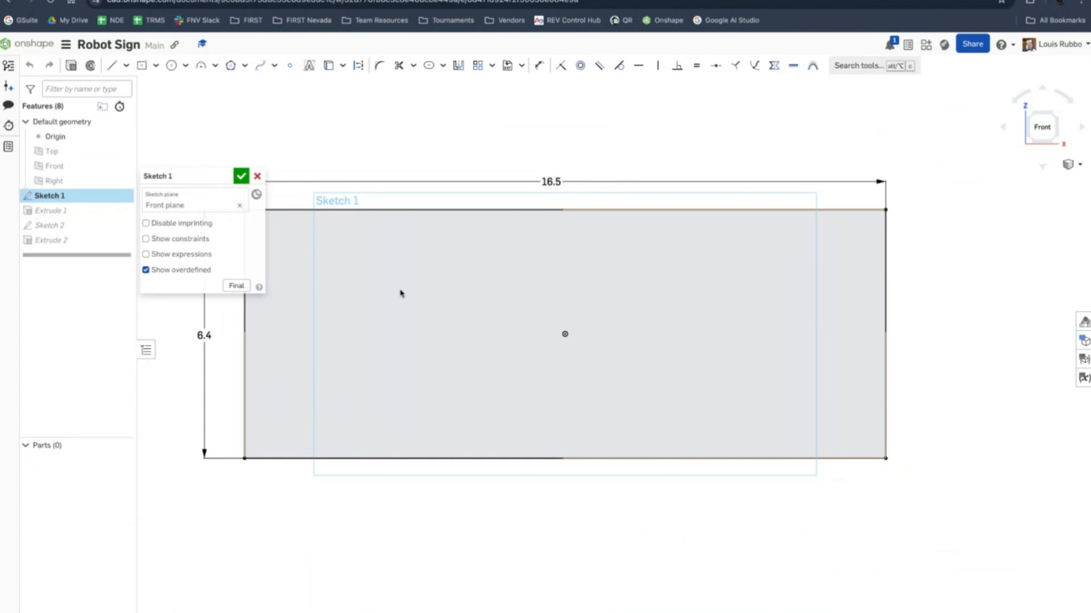
{"action": "middle_click_drag", "start_coordinate": [400, 291], "coordinate": [508, 339]}
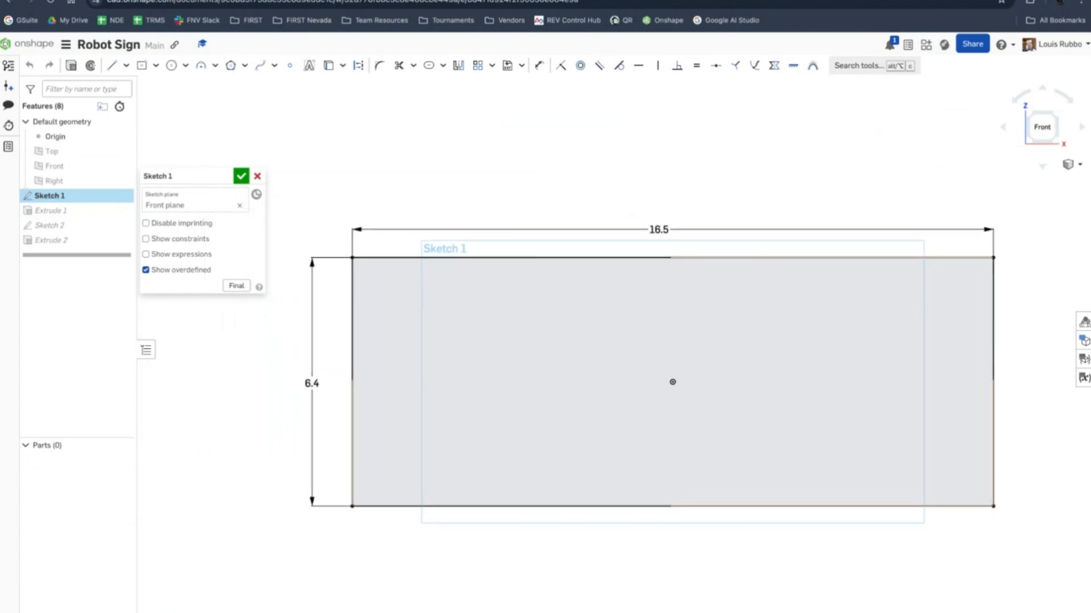
{"action": "double_click", "coordinate": [317, 385]}
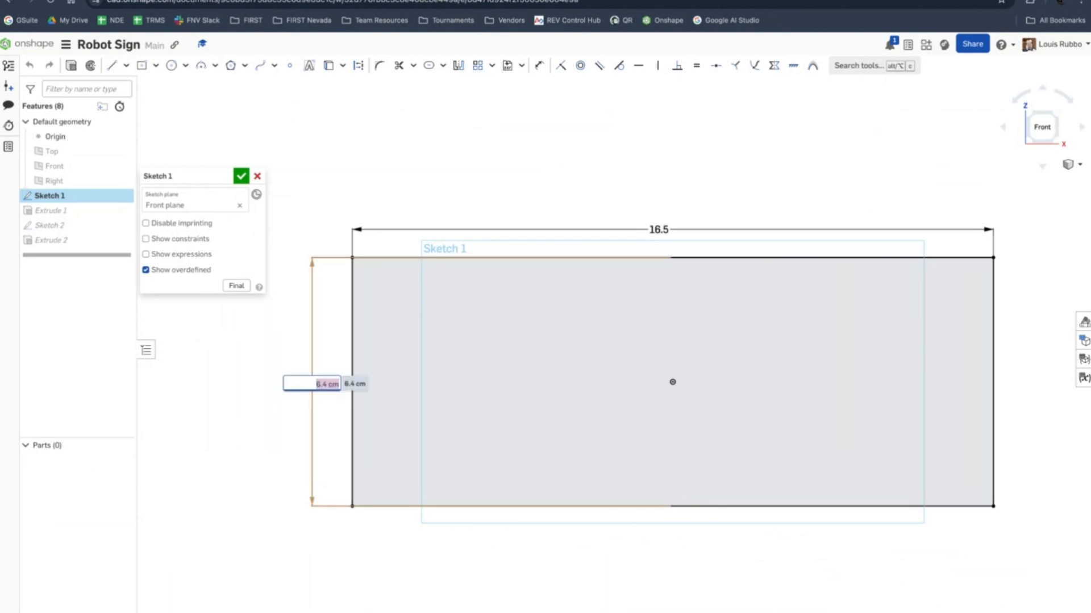
{"action": "type", "text": "7"}
{"action": "key", "text": "Return"}
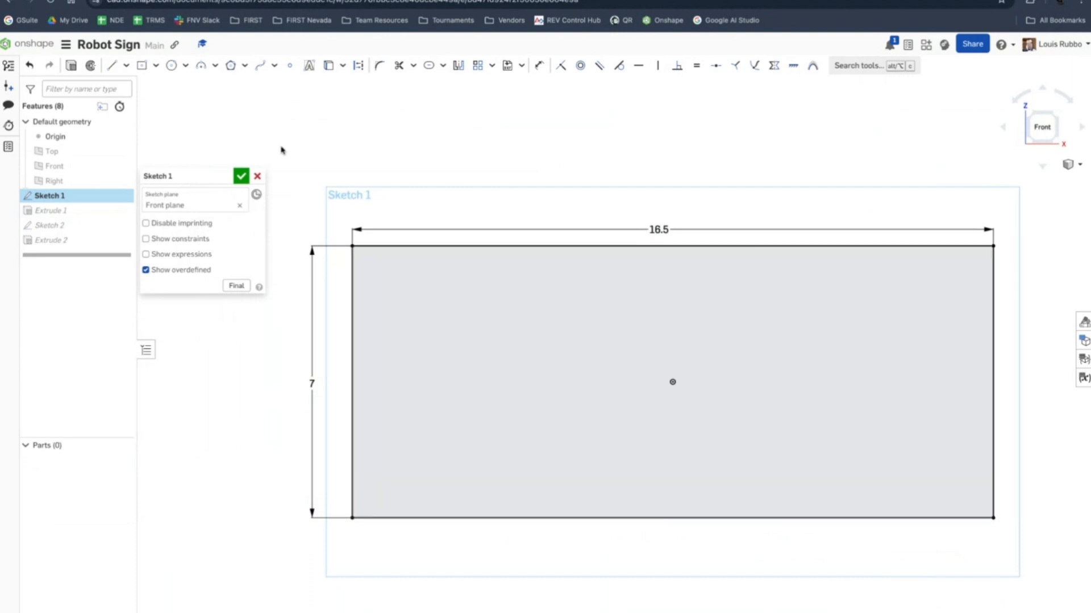
{"action": "left_click", "coordinate": [239, 179]}
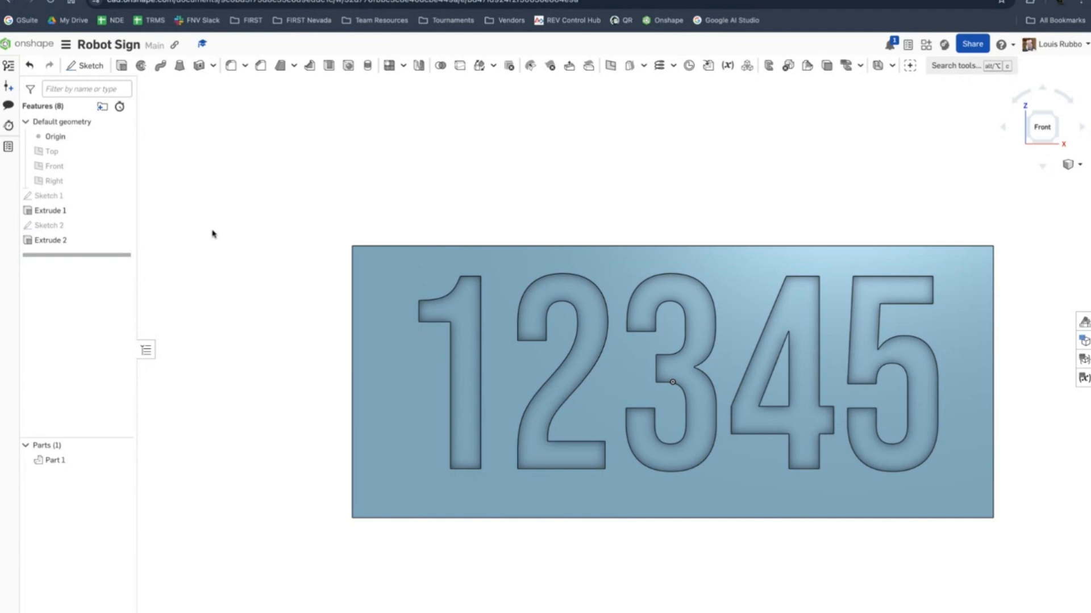
Start a sketch on the plate's front face and draw a vertical line about 8.86 cm long through the origin
{"action": "left_click", "coordinate": [89, 66]}
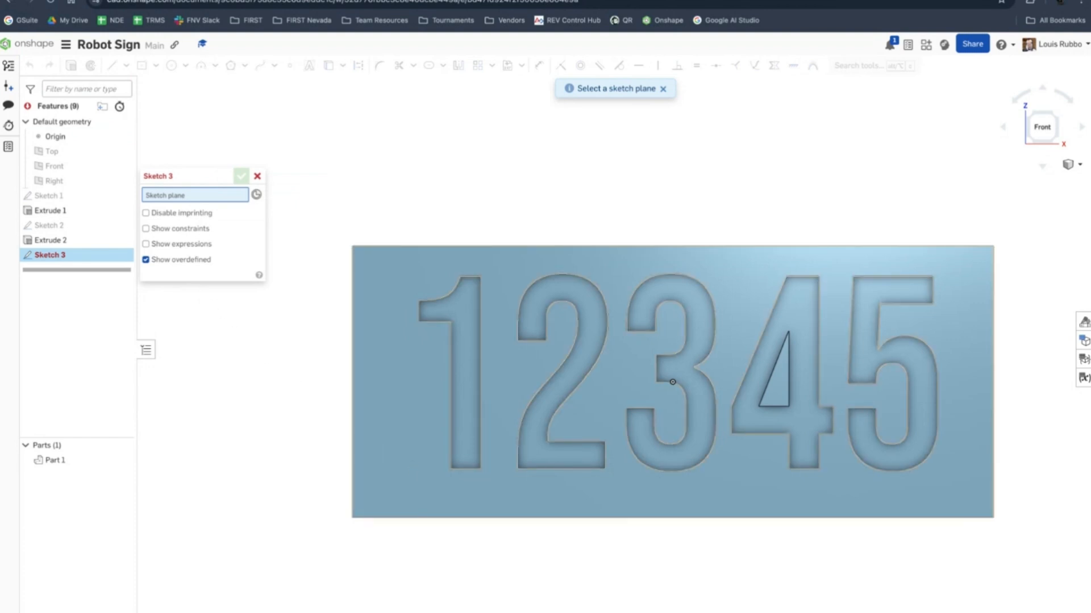
{"action": "left_click", "coordinate": [672, 381]}
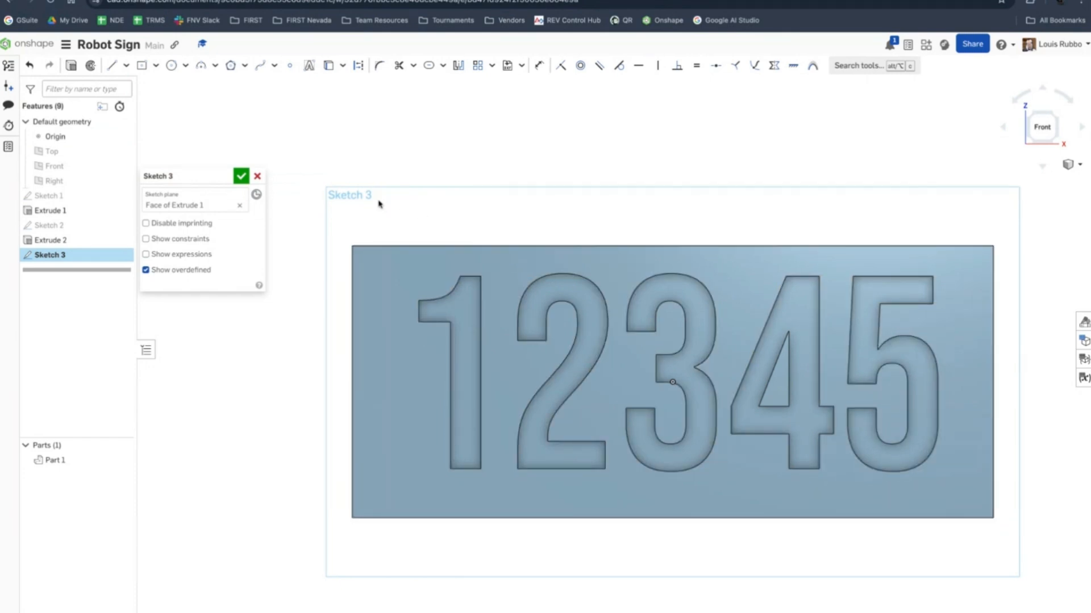
{"action": "left_click", "coordinate": [116, 67]}
{"action": "left_click", "coordinate": [673, 221]}
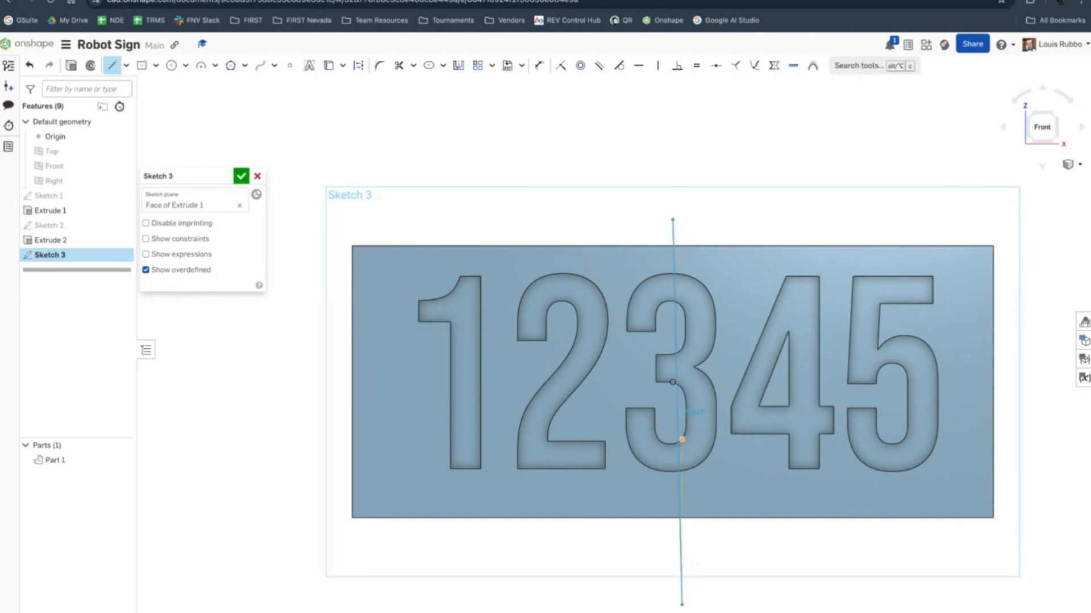
{"action": "left_click", "coordinate": [672, 564]}
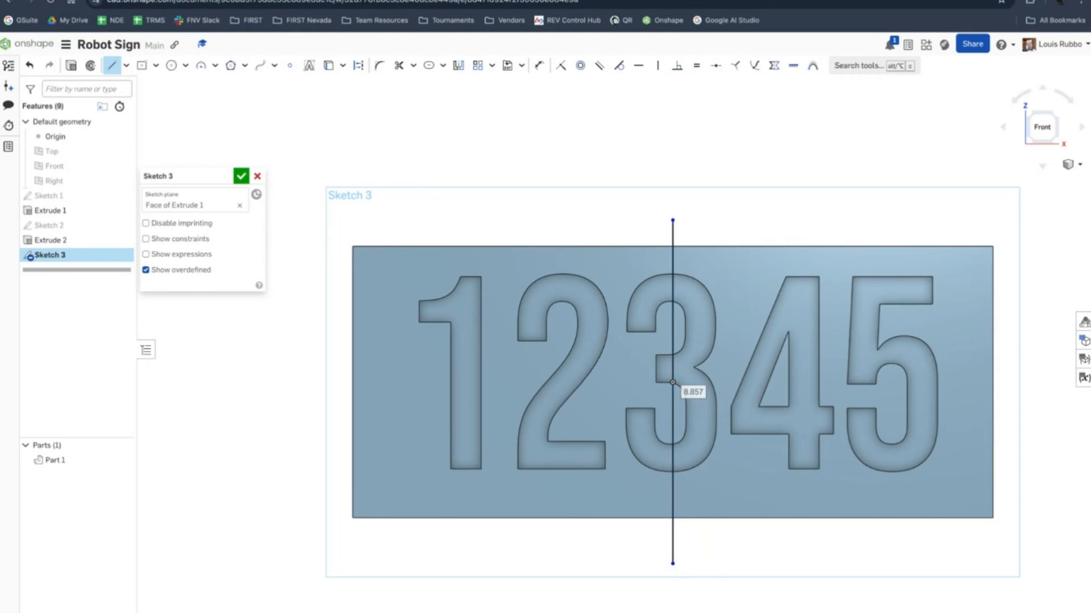
{"action": "key", "text": "Escape"}
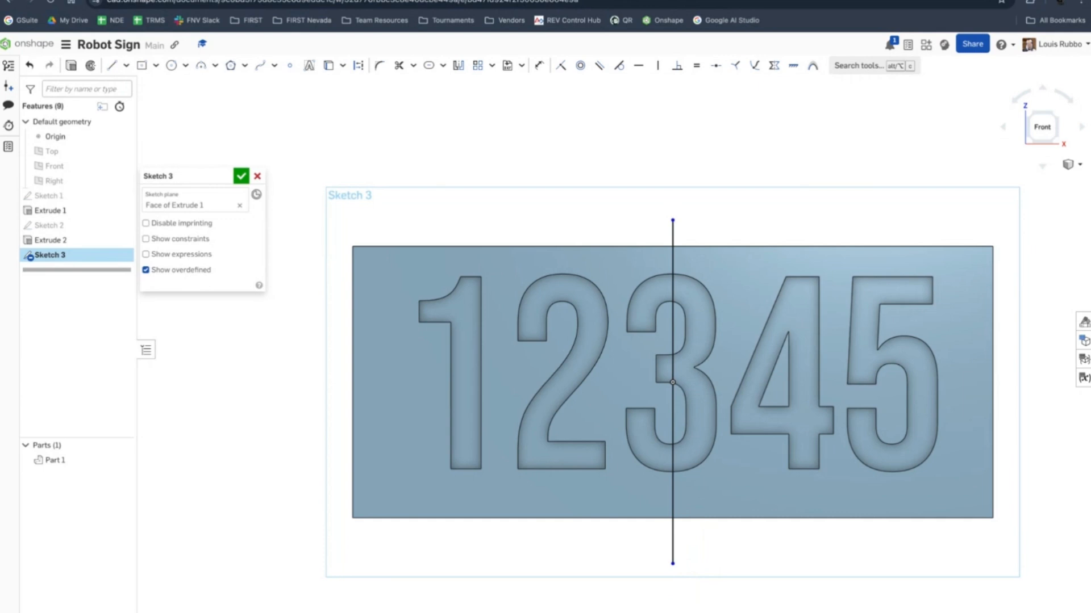
Convert the vertical centre line to construction geometry
{"action": "left_click", "coordinate": [673, 238]}
{"action": "left_click", "coordinate": [360, 66]}
{"action": "left_click", "coordinate": [689, 164]}
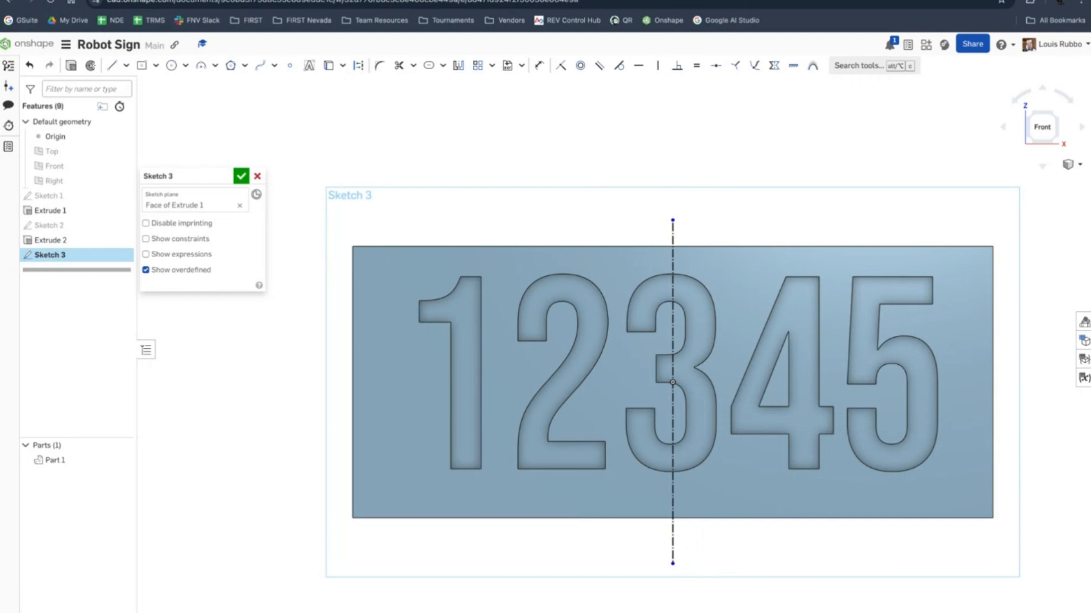
Sketch a circle about 0.98 cm in diameter, centred on the construction line just below the digit 3
{"action": "left_click", "coordinate": [170, 66]}
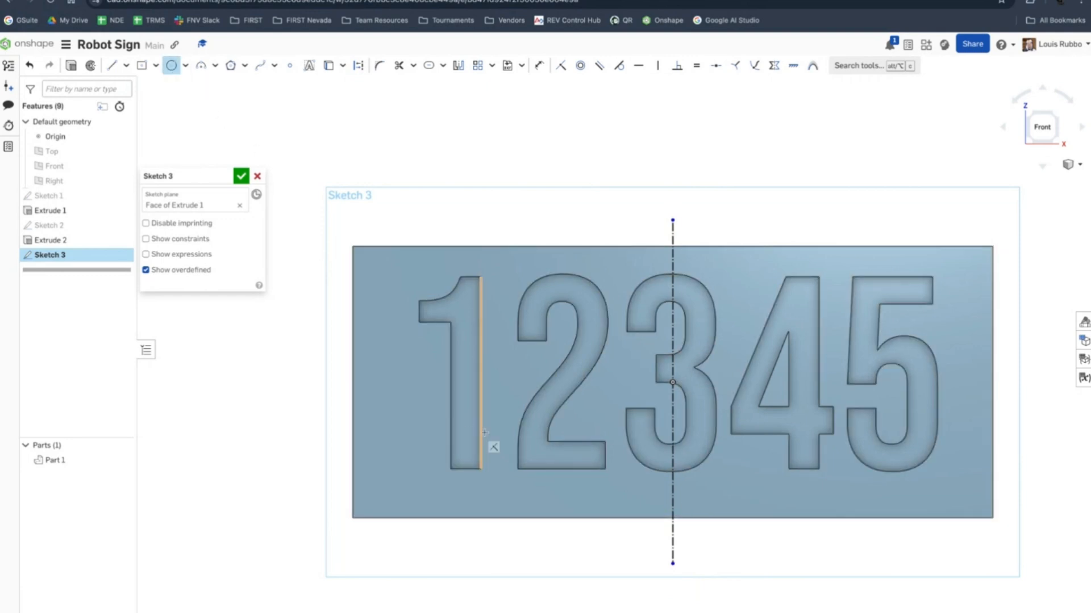
{"action": "left_click", "coordinate": [673, 497]}
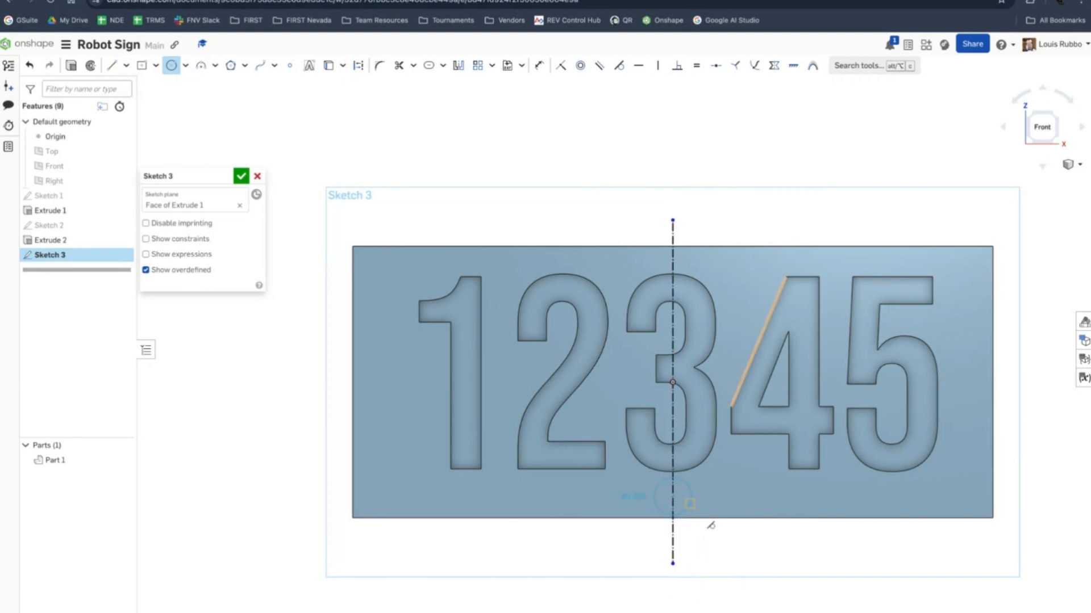
{"action": "left_click", "coordinate": [690, 504]}
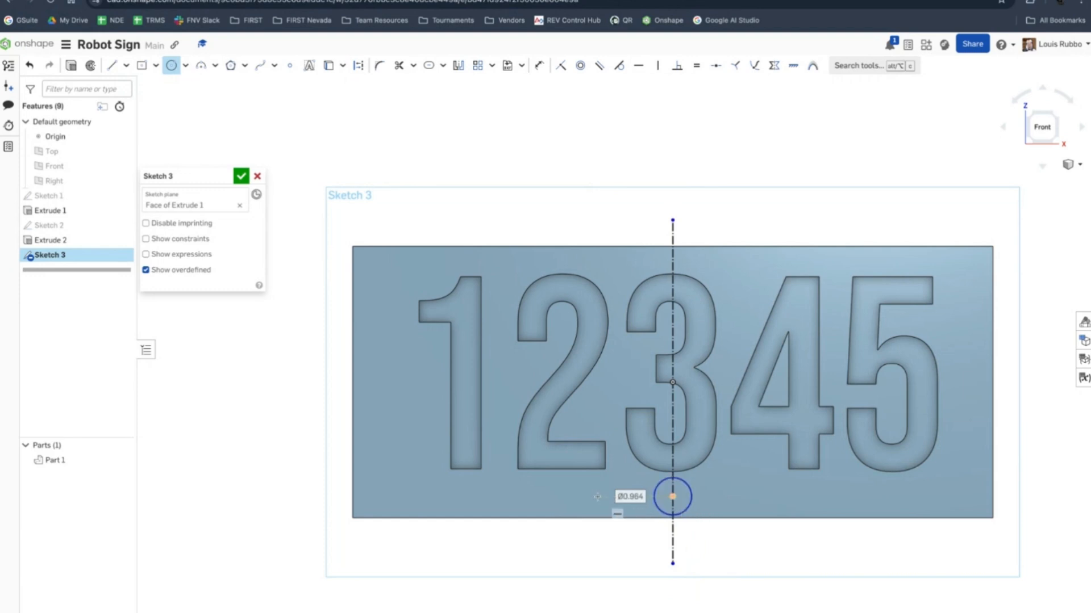
{"action": "left_click", "coordinate": [632, 498]}
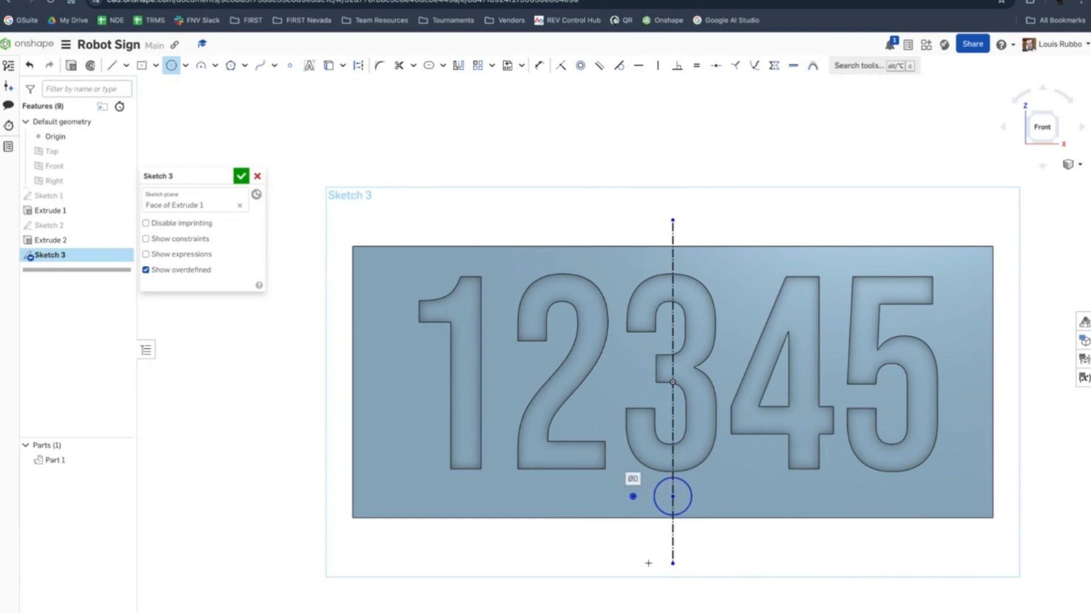
{"action": "key", "text": "Escape"}
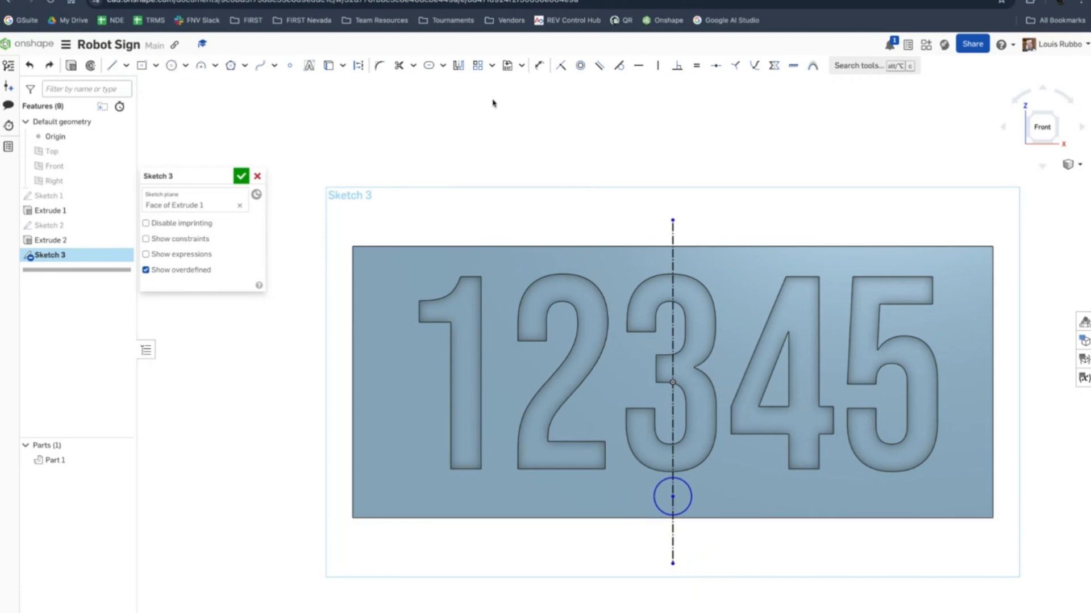
Set the diameter of the sketched circle below the digit 3 to 0.32 cm
{"action": "left_click", "coordinate": [539, 65]}
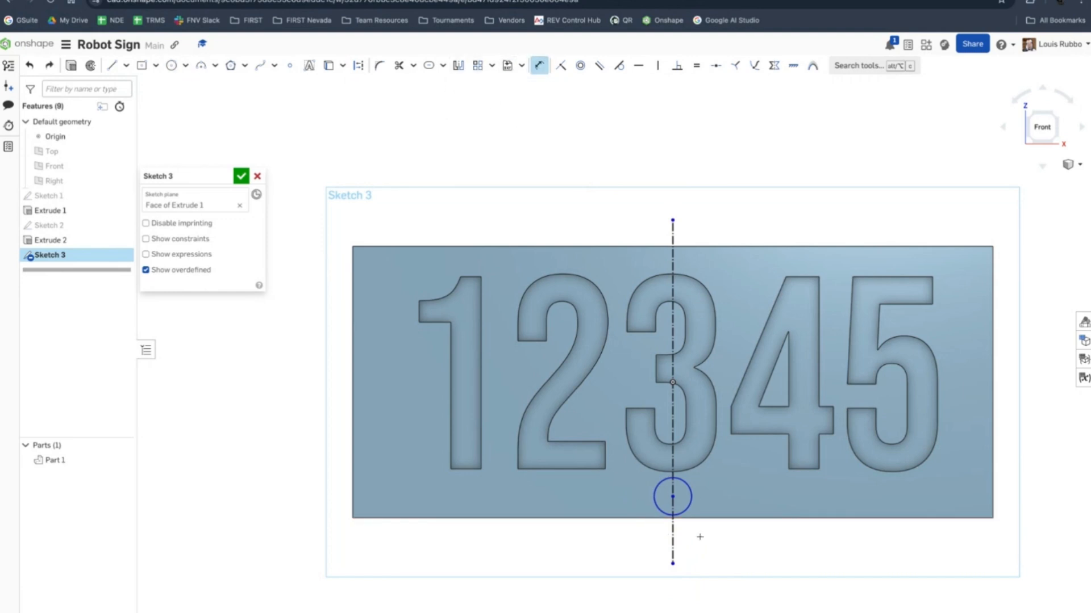
{"action": "left_click", "coordinate": [687, 508]}
{"action": "left_click", "coordinate": [612, 567]}
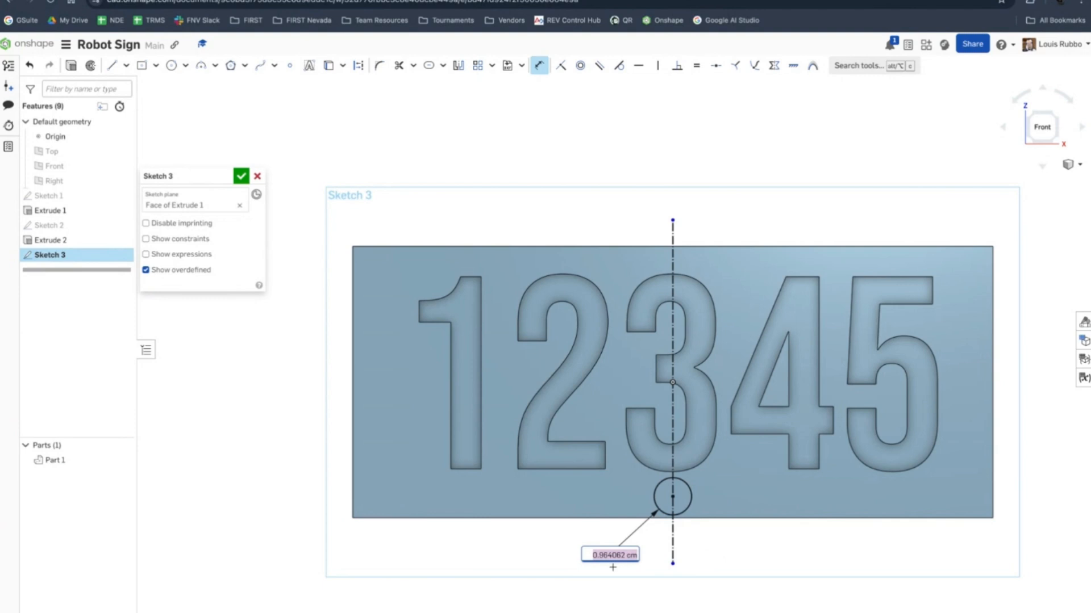
{"action": "type", "text": "0.964"}
{"action": "key", "text": "Return"}
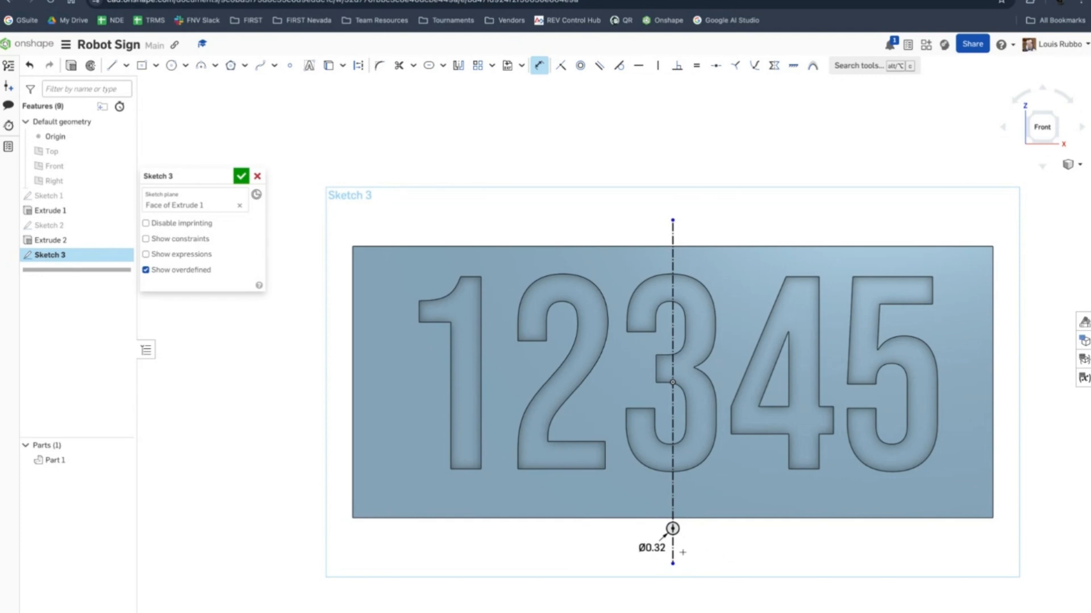
{"action": "key", "text": "Escape"}
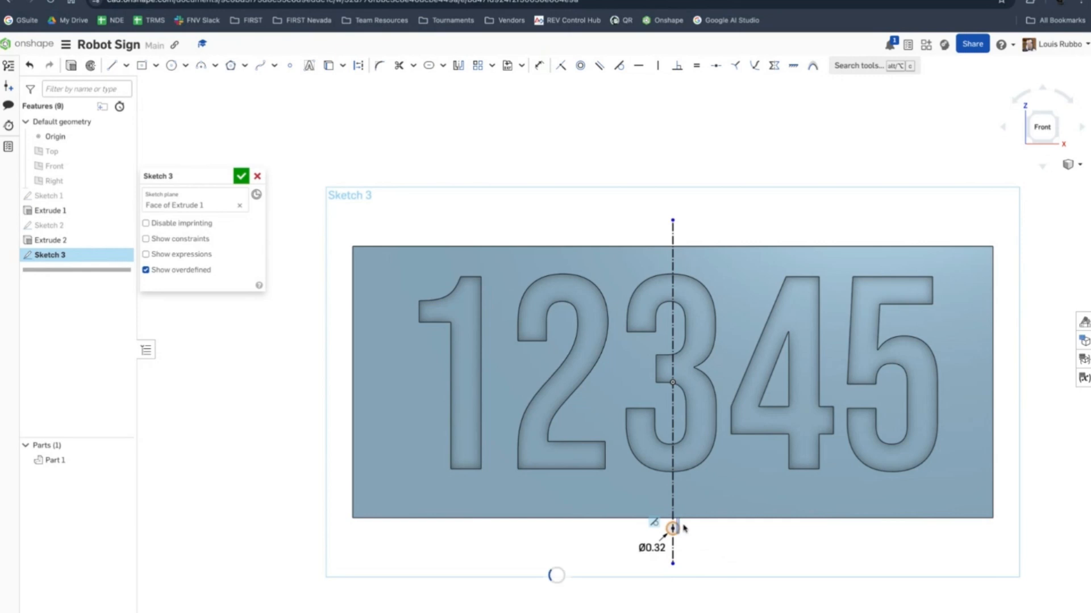
Delete the 0.32 cm circle lying on the construction line below the plate's lower edge
{"action": "scroll", "coordinate": [677, 534], "scroll_direction": "up", "scroll_amount": 2}
{"action": "scroll", "coordinate": [690, 536], "scroll_direction": "up", "scroll_amount": 3}
{"action": "left_click", "coordinate": [663, 517]}
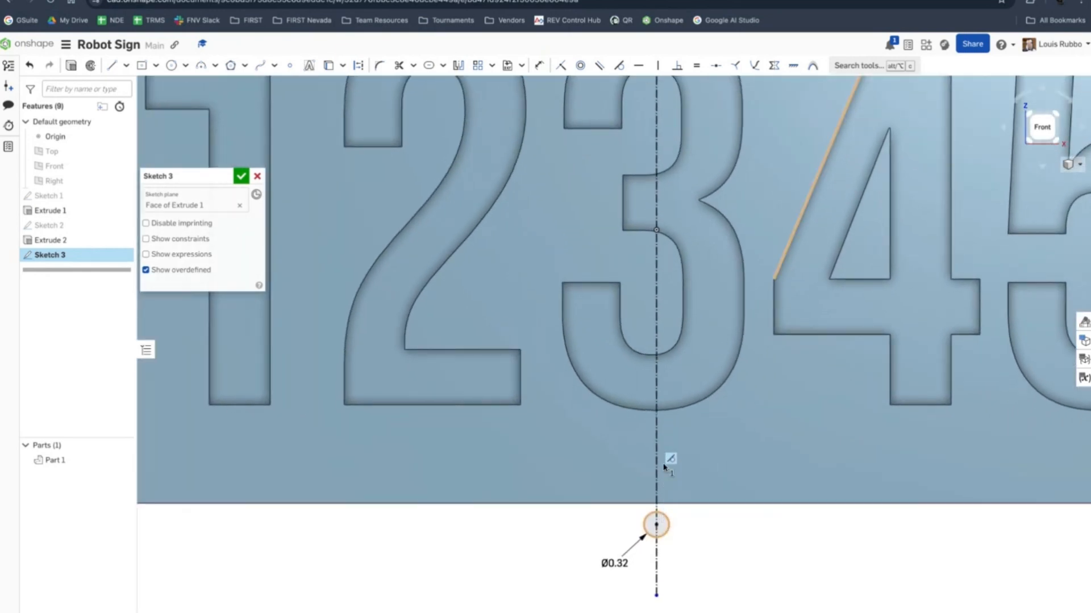
{"action": "left_click", "coordinate": [671, 523]}
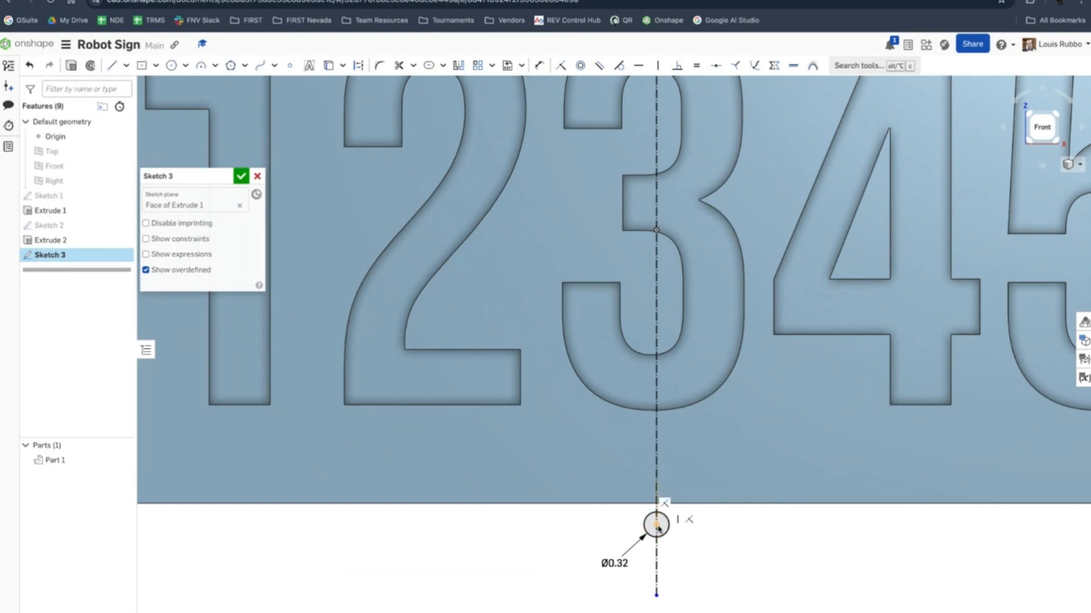
{"action": "key", "text": "d"}
{"action": "left_click", "coordinate": [657, 525]}
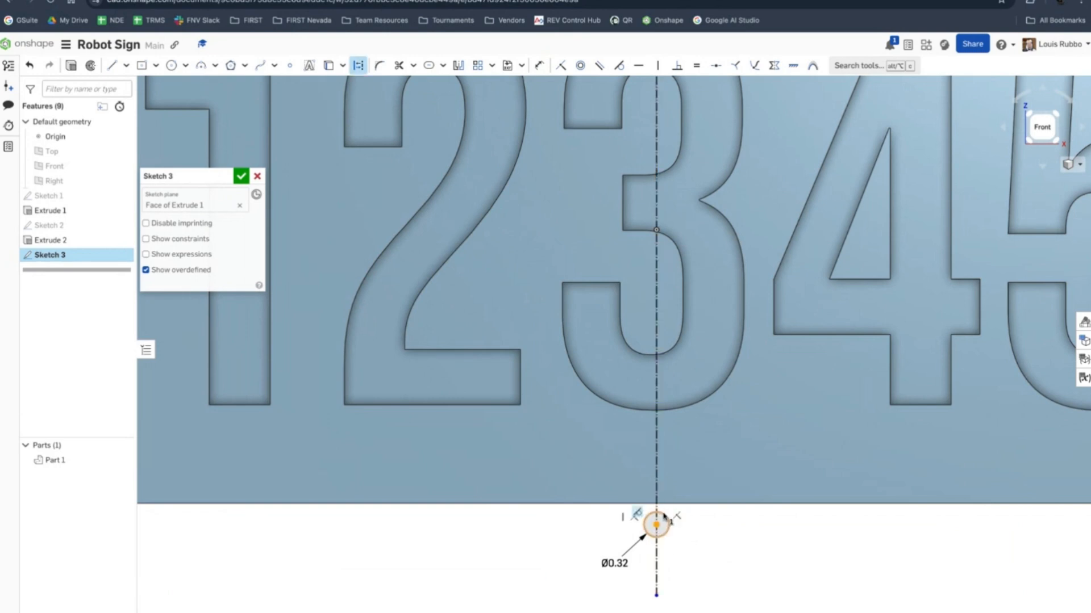
{"action": "key", "text": "Escape"}
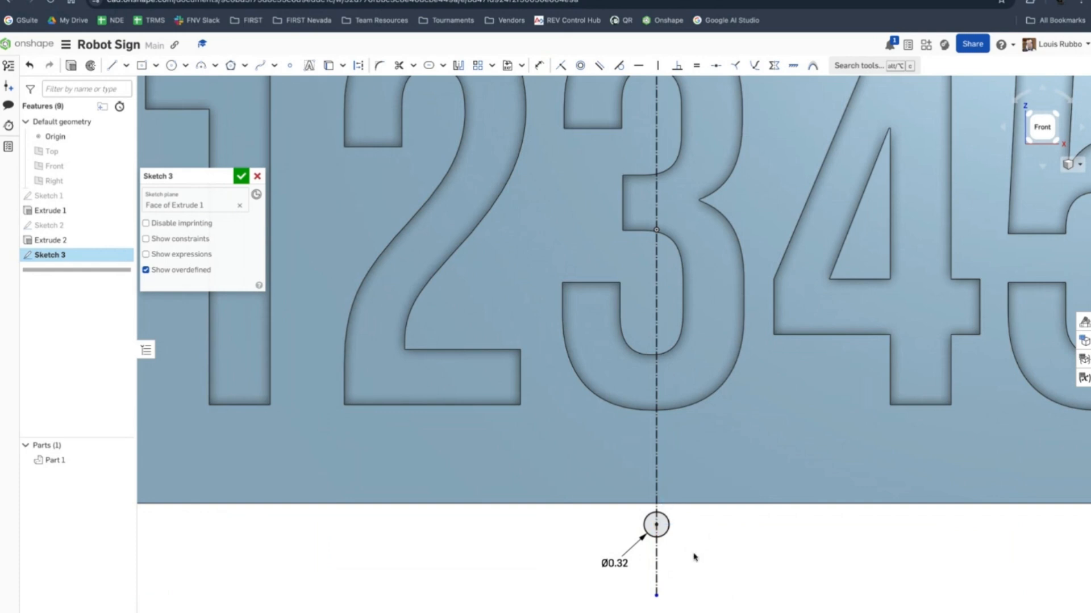
{"action": "left_click", "coordinate": [666, 538]}
{"action": "key", "text": "Delete"}
Sketch a circle 0.32 cm in diameter, centred on the construction line between the digit 3 and the plate's lower edge
{"action": "scroll", "coordinate": [665, 538], "scroll_direction": "down", "scroll_amount": 1}
{"action": "left_click", "coordinate": [172, 65]}
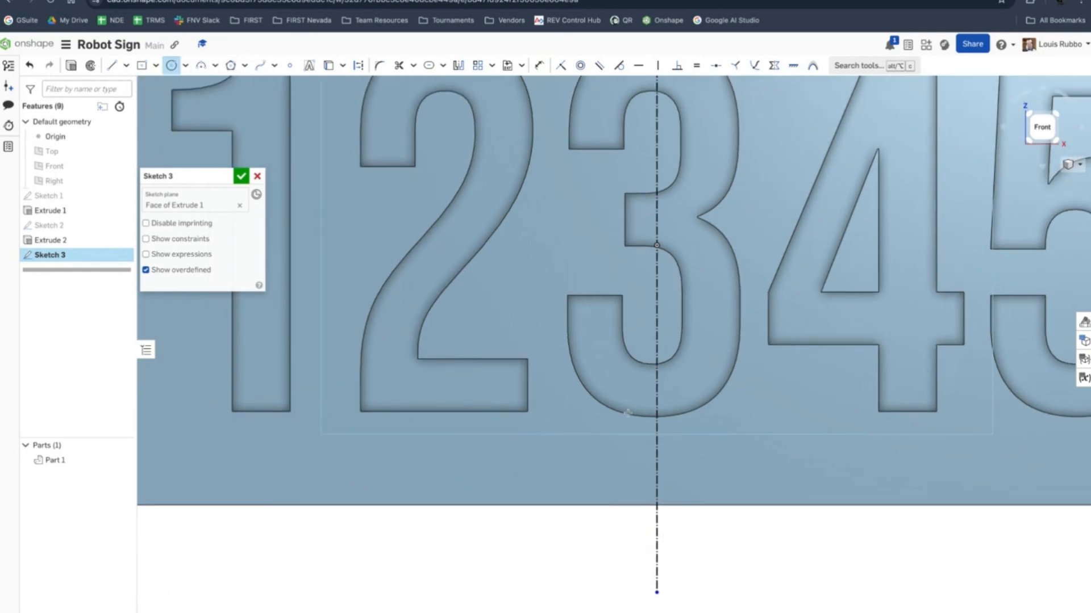
{"action": "left_click", "coordinate": [658, 462]}
{"action": "type", "text": "0.32"}
{"action": "key", "text": "Return"}
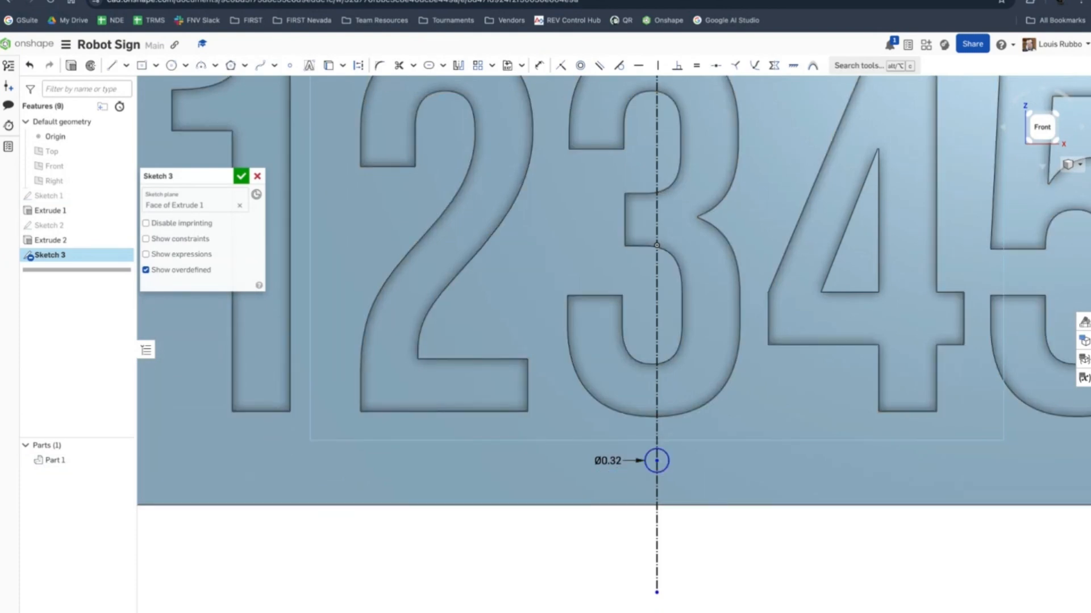
Dimension the circle's centre 0.5 cm from the plate's lower edge and move the dimension text clear of its arrows
{"action": "scroll", "coordinate": [593, 609], "scroll_direction": "down", "scroll_amount": 5}
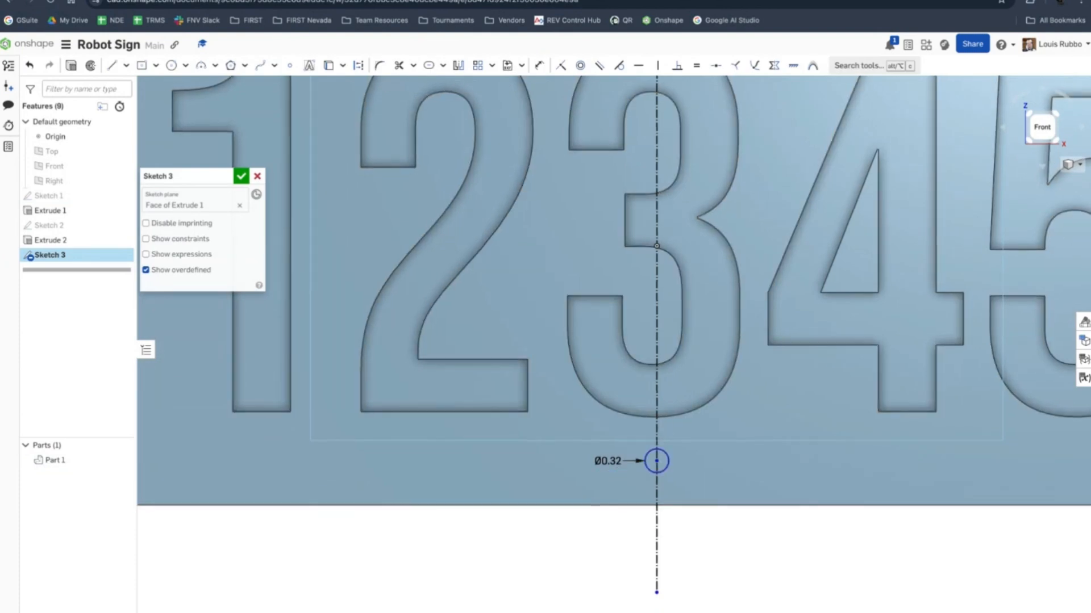
{"action": "scroll", "coordinate": [602, 609], "scroll_direction": "down", "scroll_amount": 1}
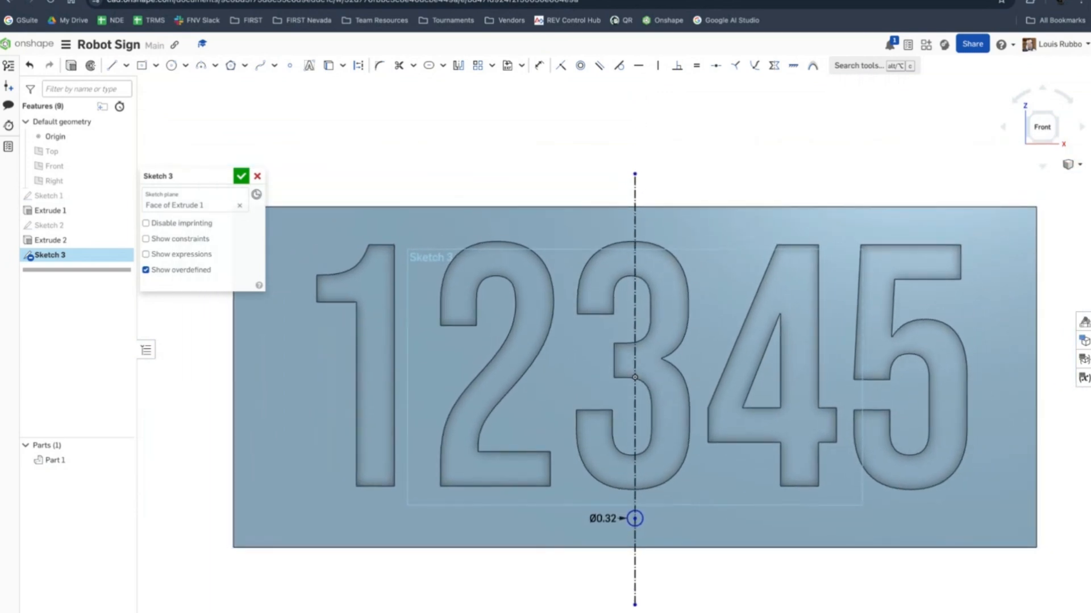
{"action": "left_click", "coordinate": [539, 65]}
{"action": "left_click", "coordinate": [635, 519]}
{"action": "left_click", "coordinate": [650, 547]}
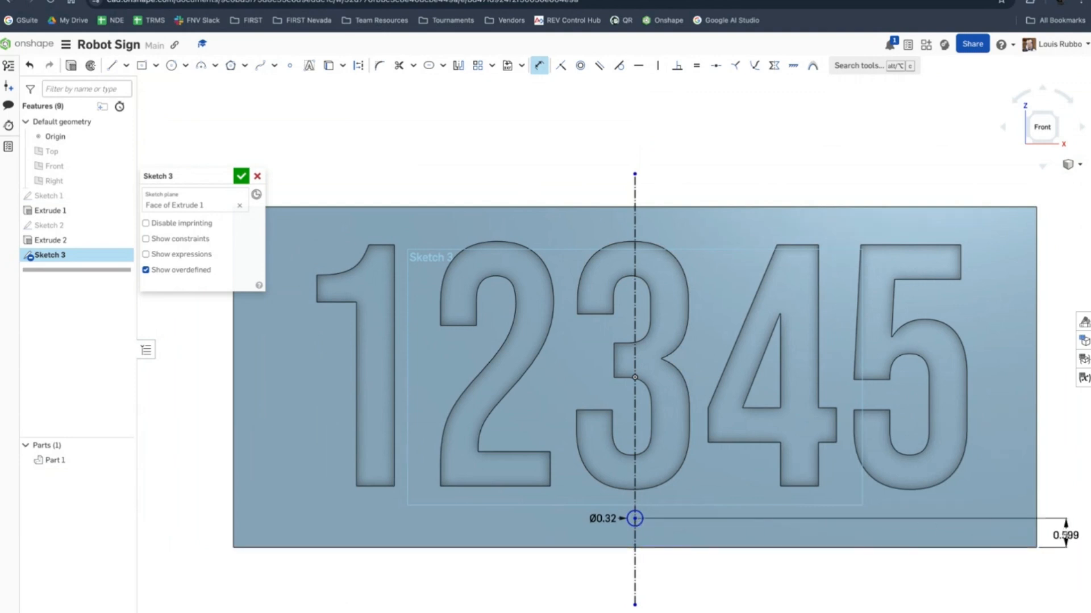
{"action": "left_click", "coordinate": [1063, 537]}
{"action": "type", "text": "0.5"}
{"action": "key", "text": "Return"}
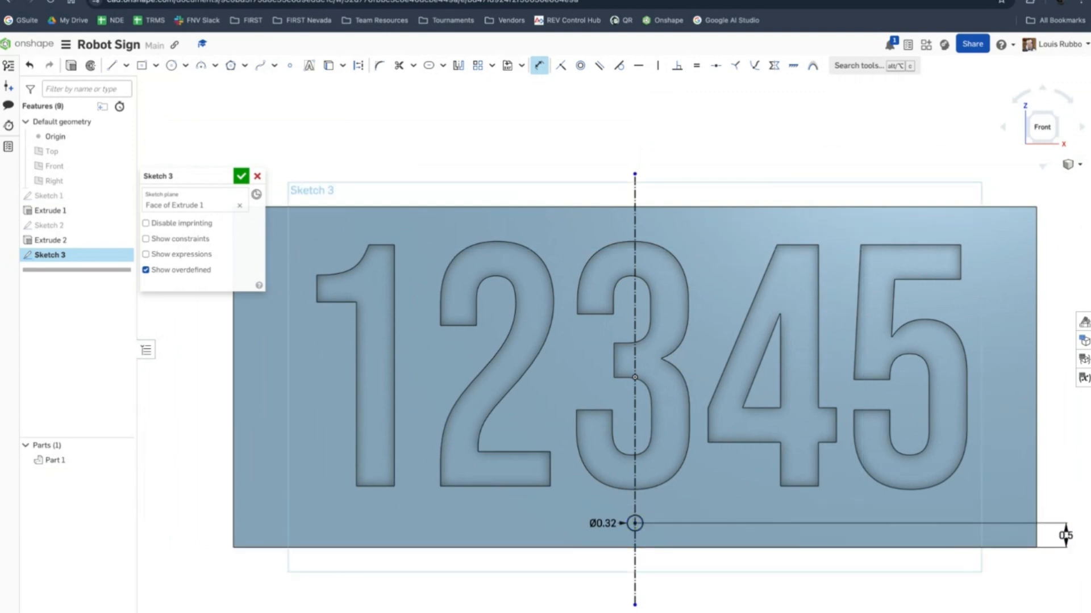
{"action": "left_click_drag", "start_coordinate": [1062, 535], "coordinate": [1066, 490]}
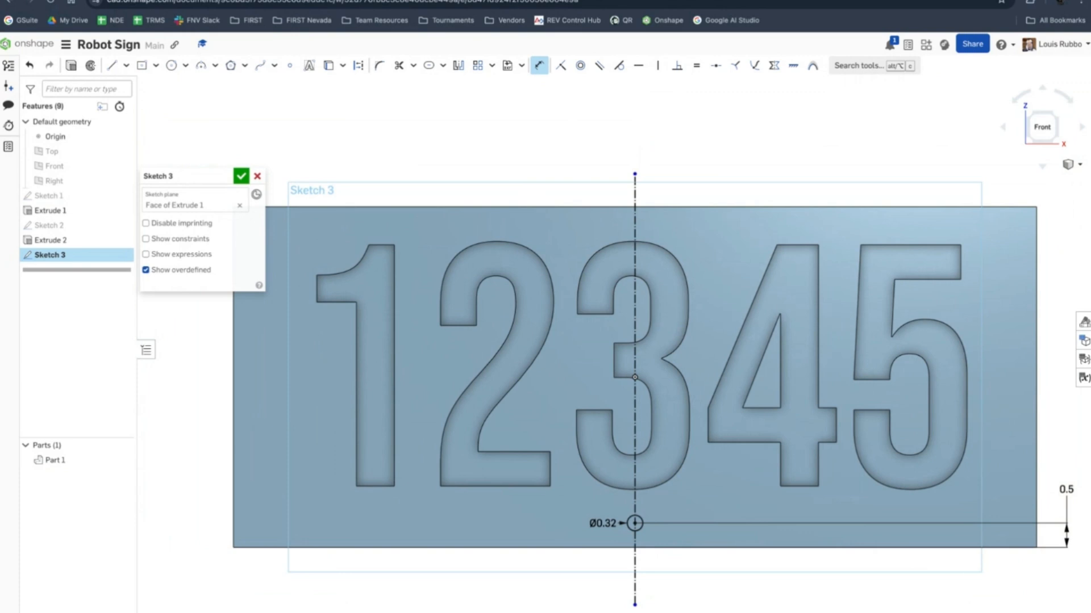
Check the default length unit in the workspace units settings
{"action": "left_click", "coordinate": [66, 45]}
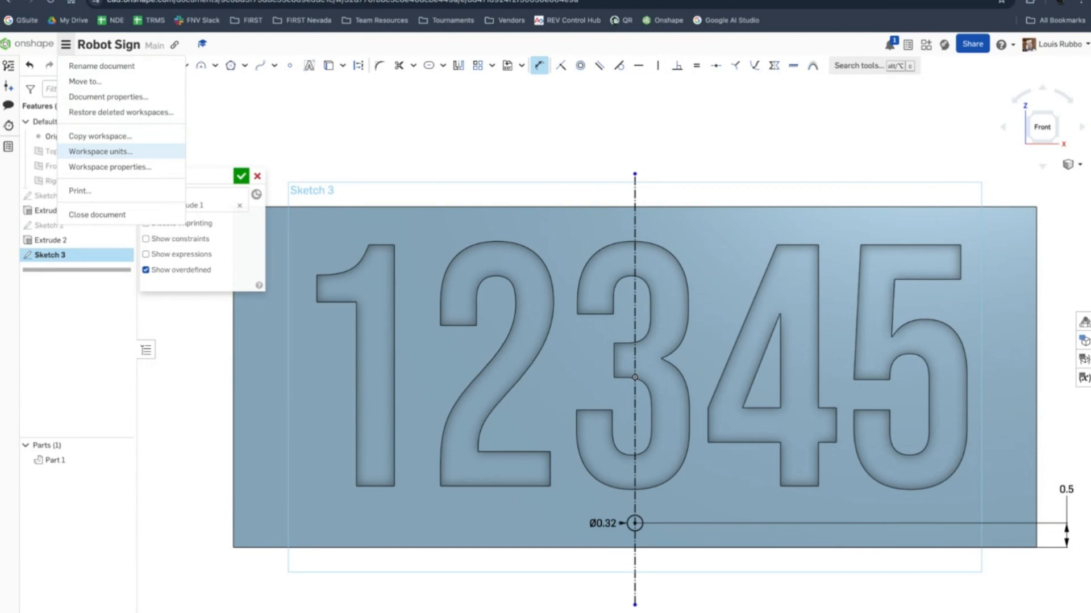
{"action": "left_click", "coordinate": [101, 151]}
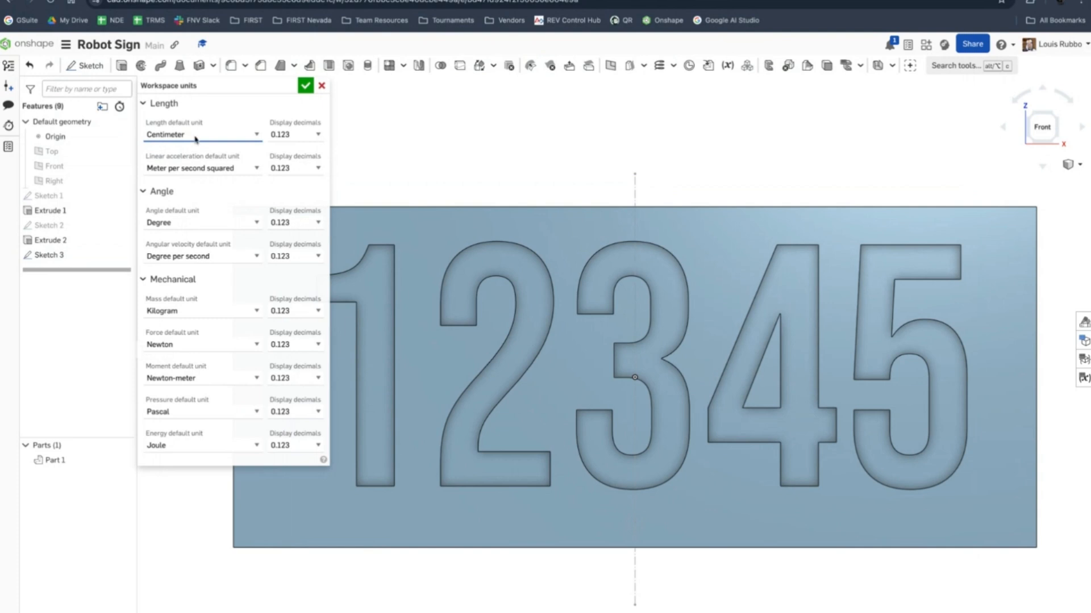
{"action": "left_click", "coordinate": [306, 86]}
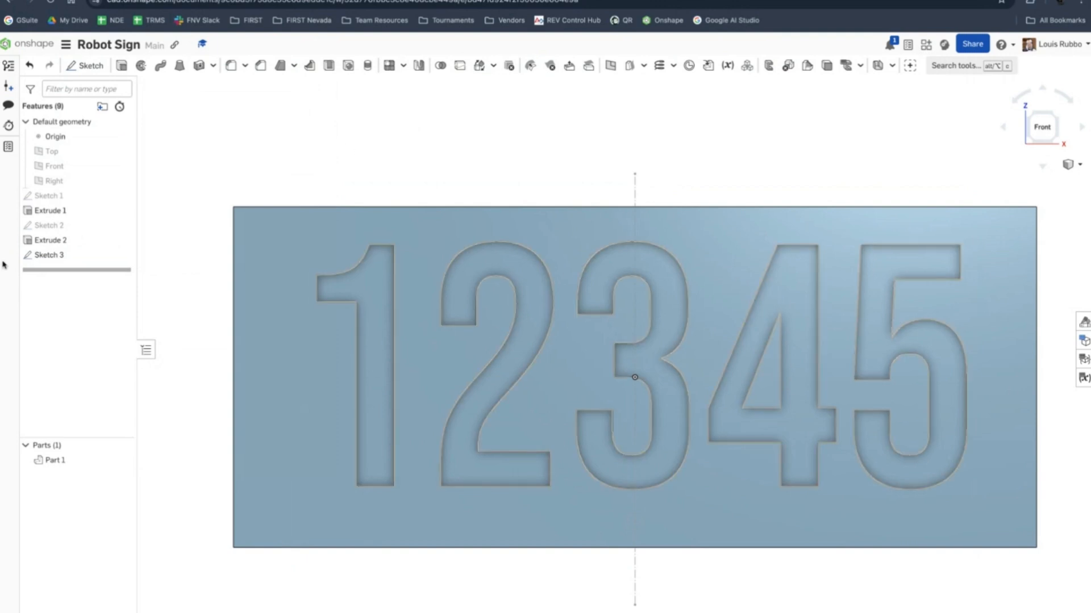
Reopen Sketch 3 and linearly pattern the circle horizontally towards the plate's right edge with 1.6 cm spacing and 5 instances
{"action": "double_click", "coordinate": [49, 255]}
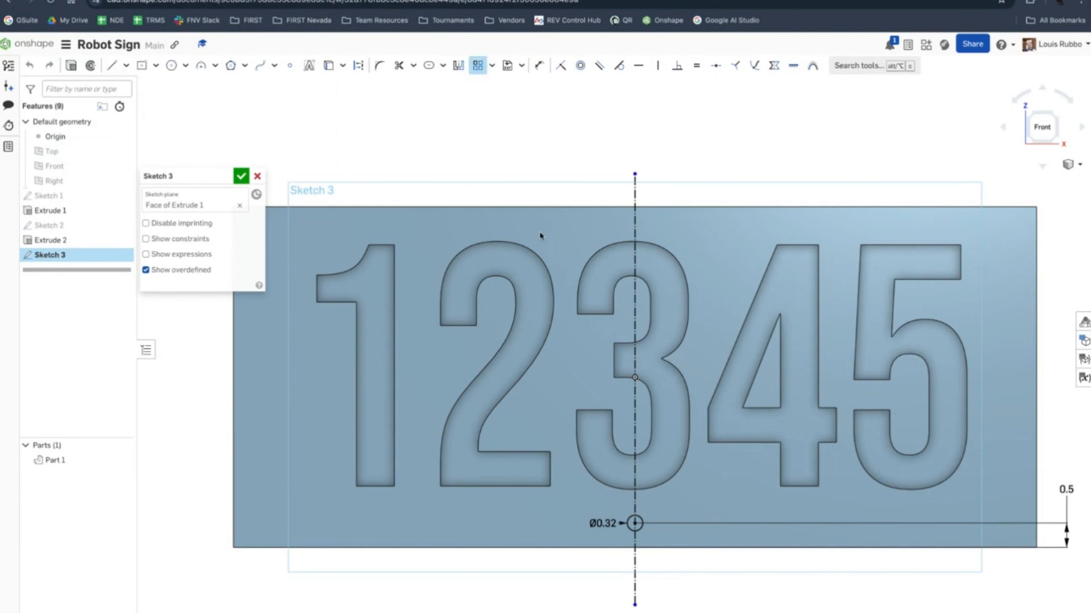
{"action": "left_click", "coordinate": [640, 529]}
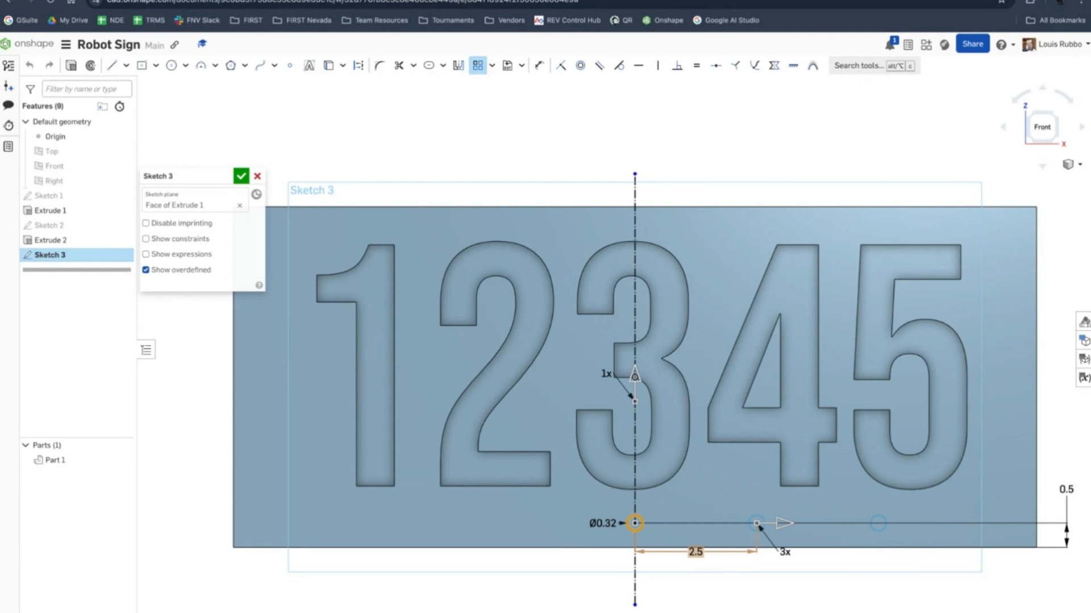
{"action": "double_click", "coordinate": [695, 552]}
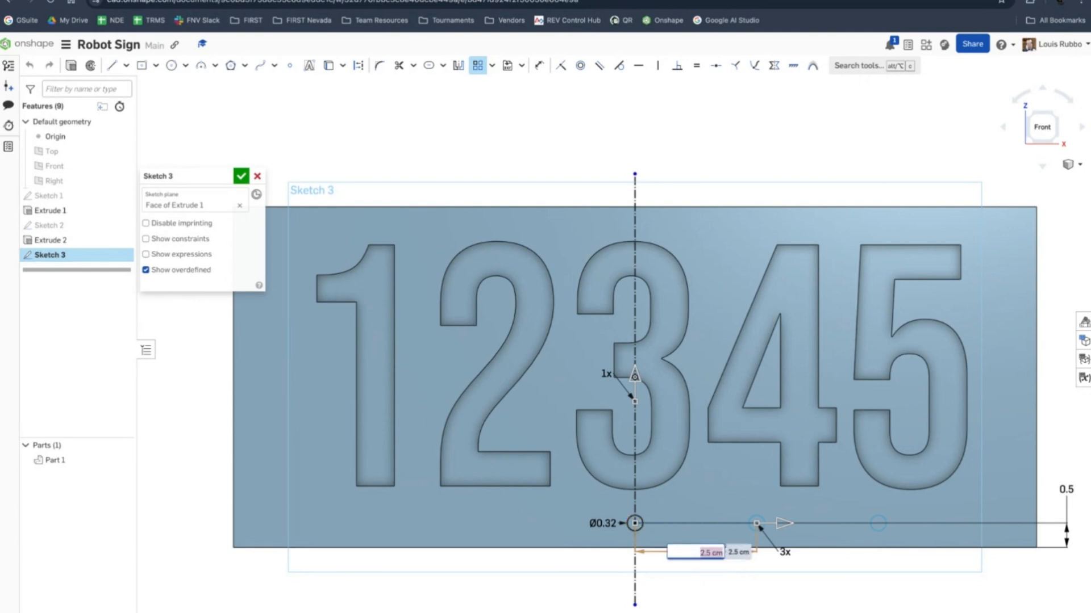
{"action": "type", "text": "1.6"}
{"action": "key", "text": "Return"}
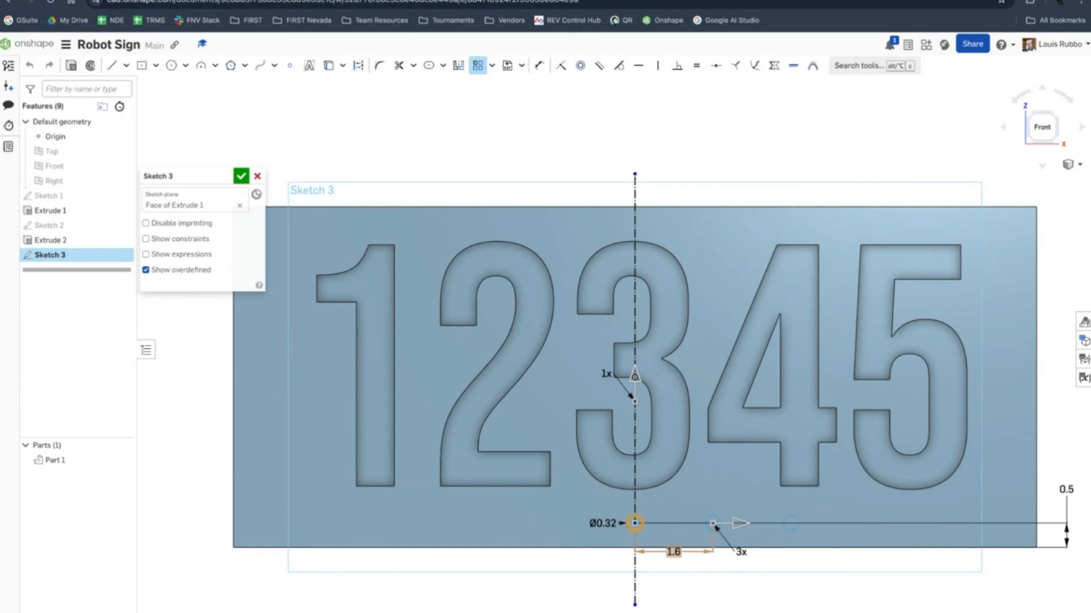
{"action": "double_click", "coordinate": [740, 552]}
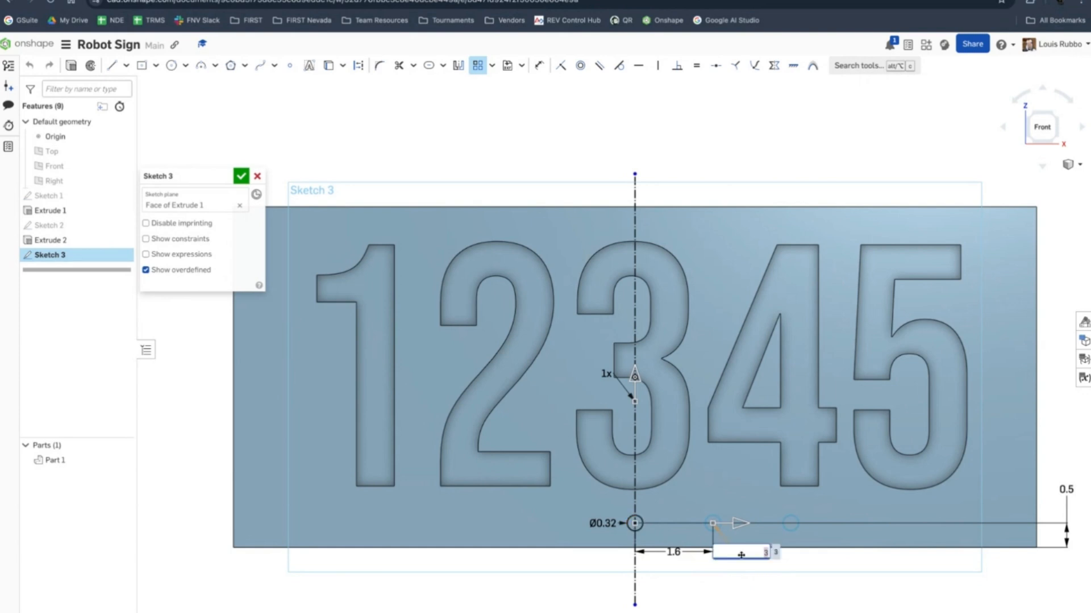
{"action": "type", "text": "5"}
{"action": "key", "text": "Return"}
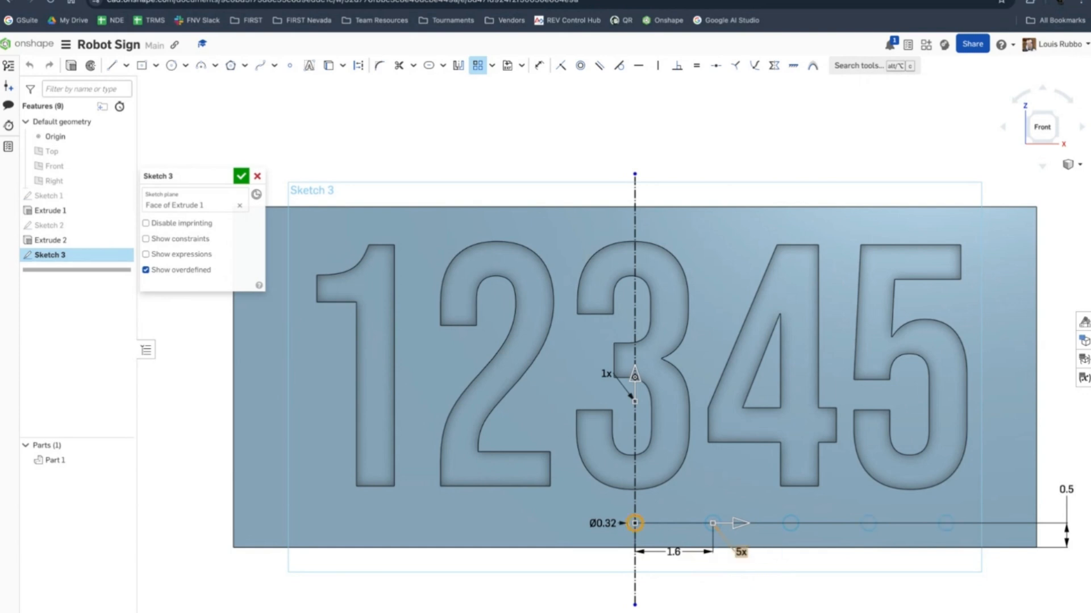
{"action": "left_click", "coordinate": [761, 583]}
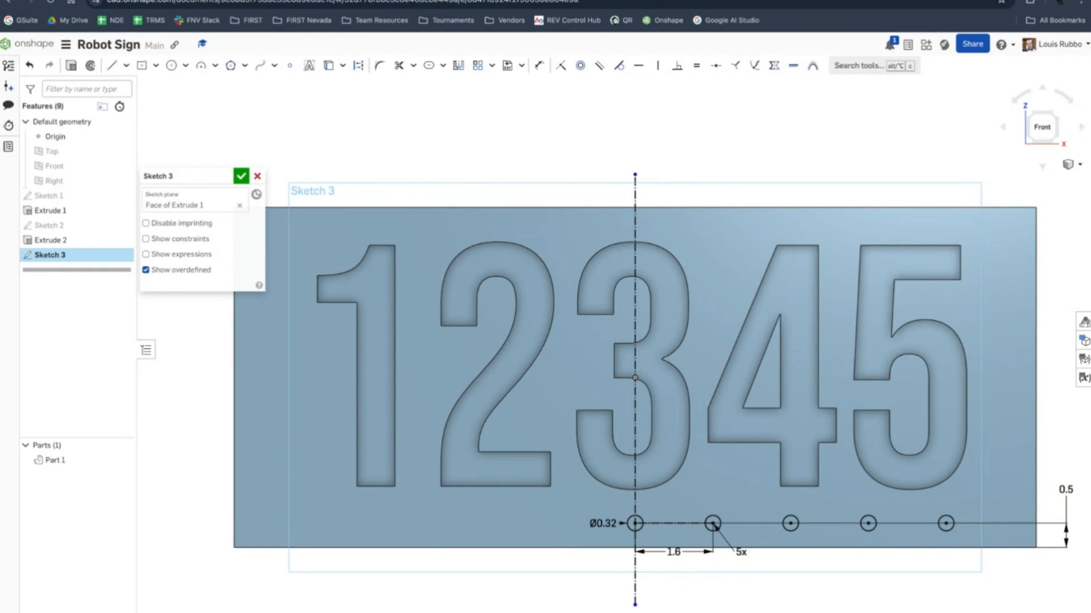
Examine the spacing of the small side holes on the REV channel, then return to the sign sketch
{"action": "left_click", "coordinate": [238, 612]}
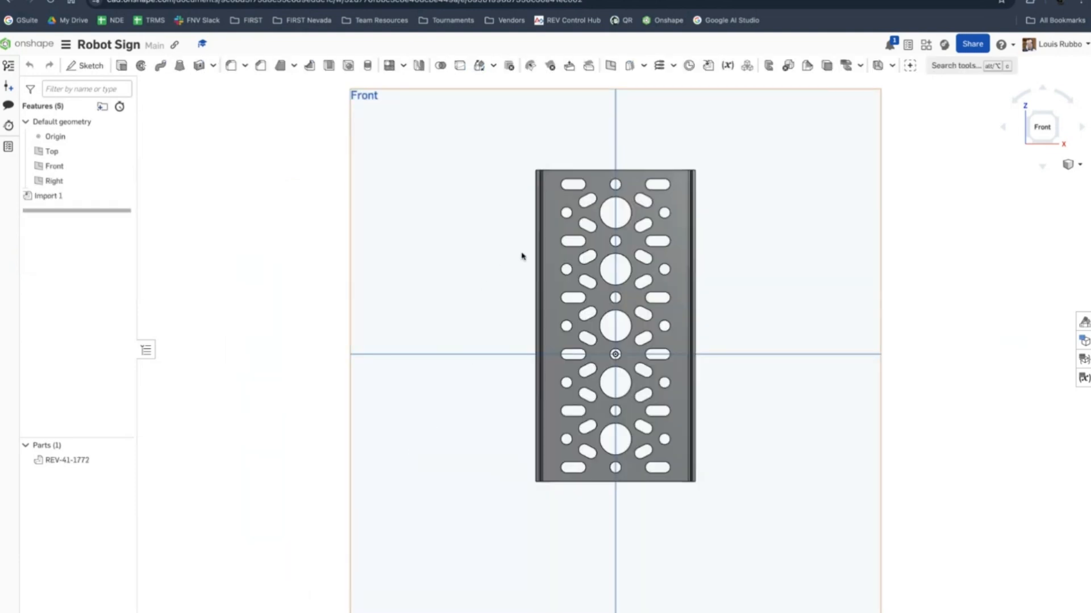
{"action": "left_click", "coordinate": [566, 326]}
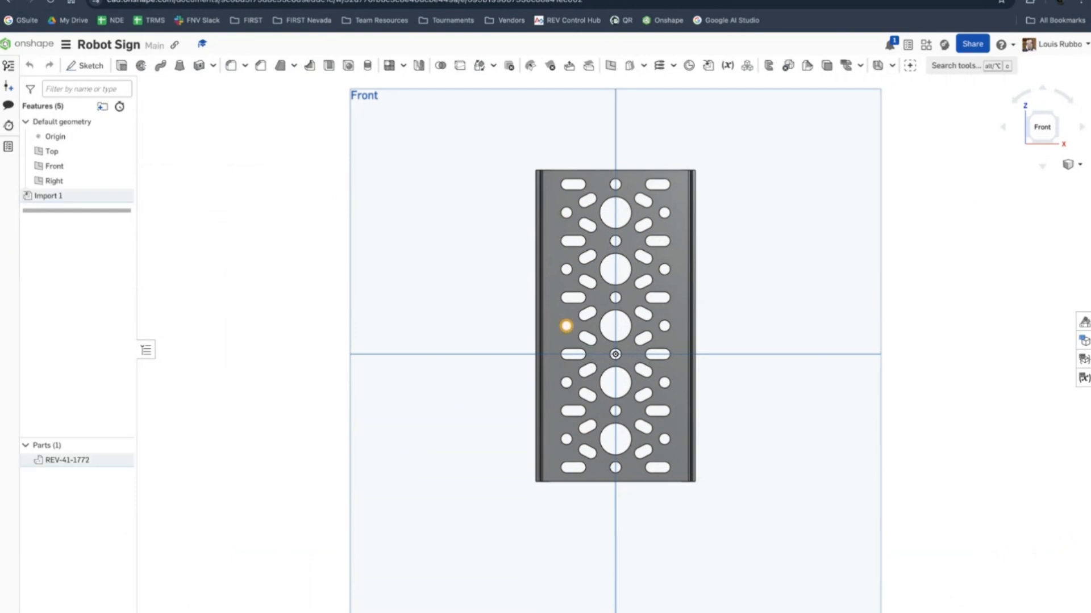
{"action": "left_click", "coordinate": [567, 276]}
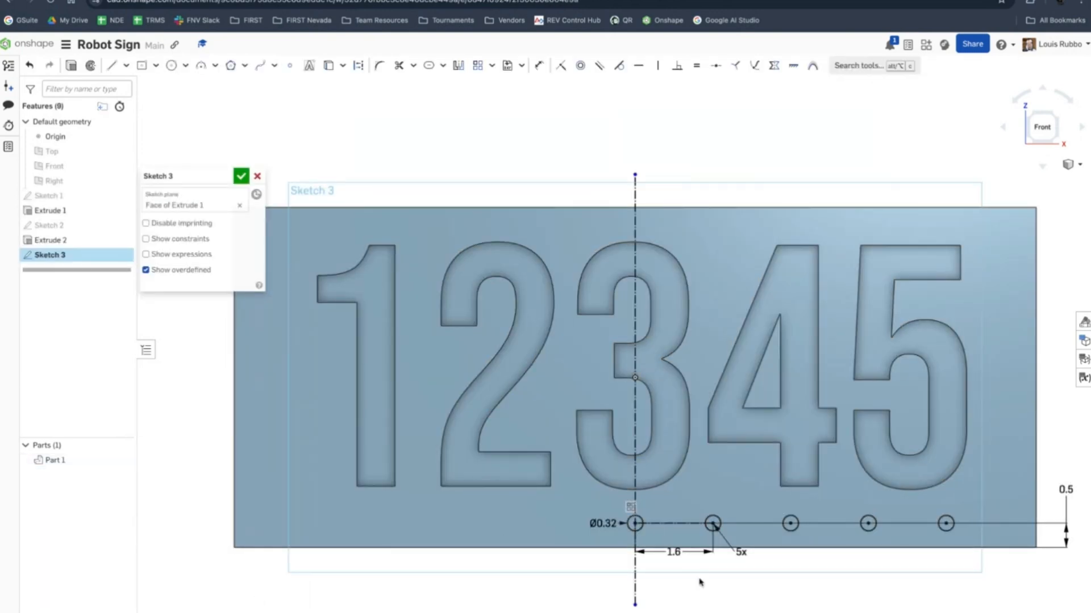
Mirror the four patterned circles across the vertical construction line and accept the sketch
{"action": "left_click_drag", "start_coordinate": [685, 553], "coordinate": [744, 563]}
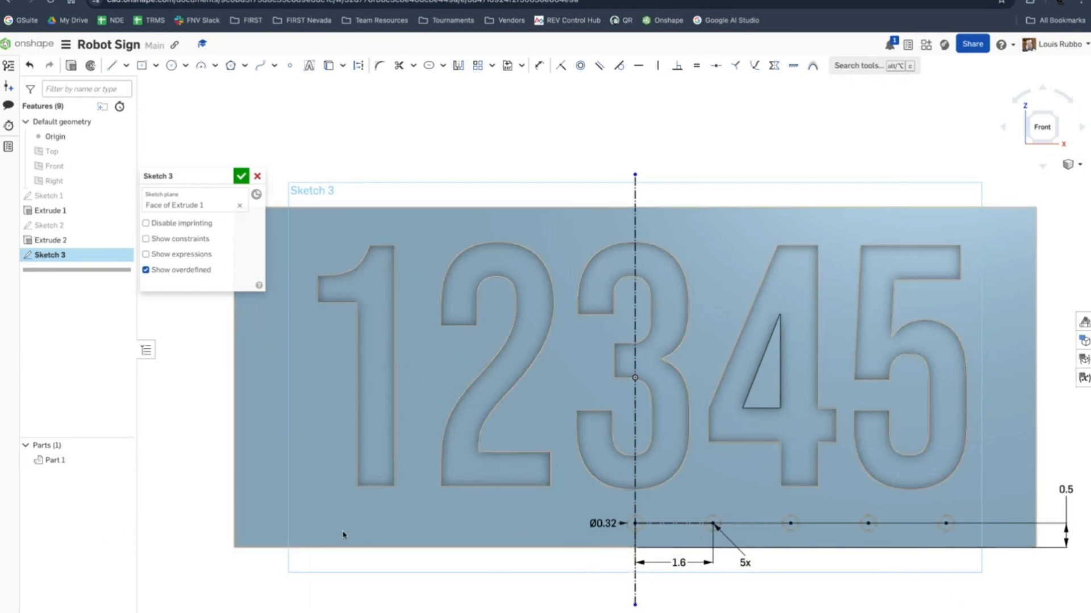
{"action": "left_click", "coordinate": [458, 66]}
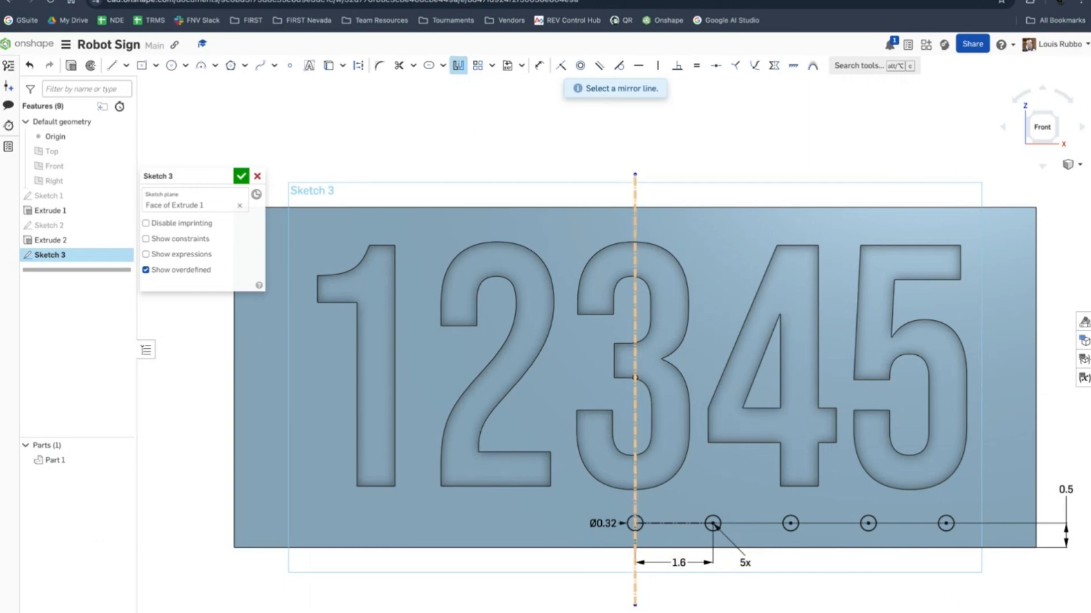
{"action": "left_click", "coordinate": [635, 377]}
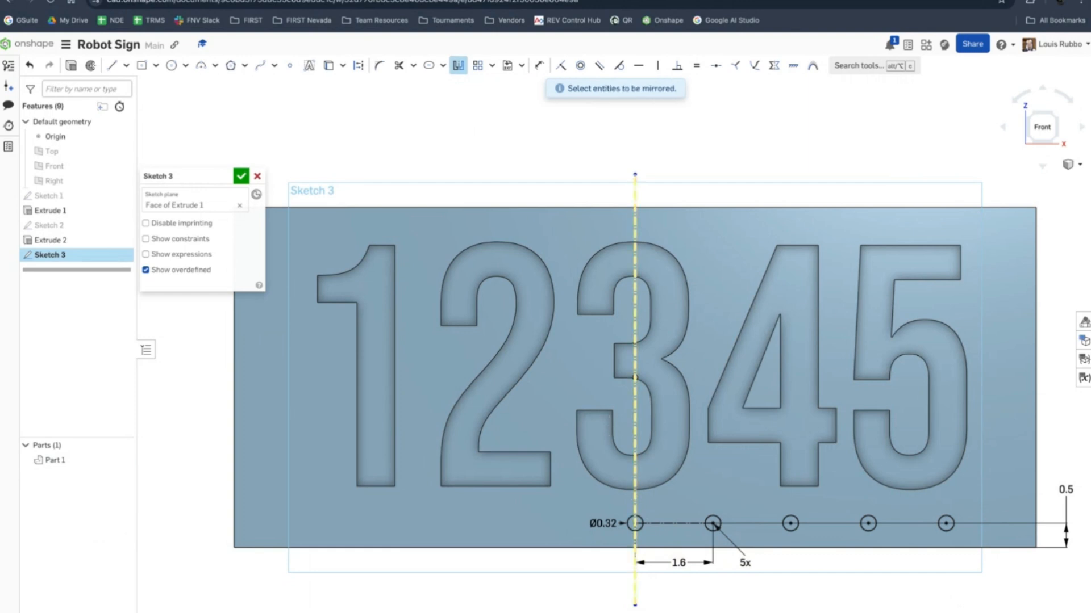
{"action": "left_click", "coordinate": [705, 529]}
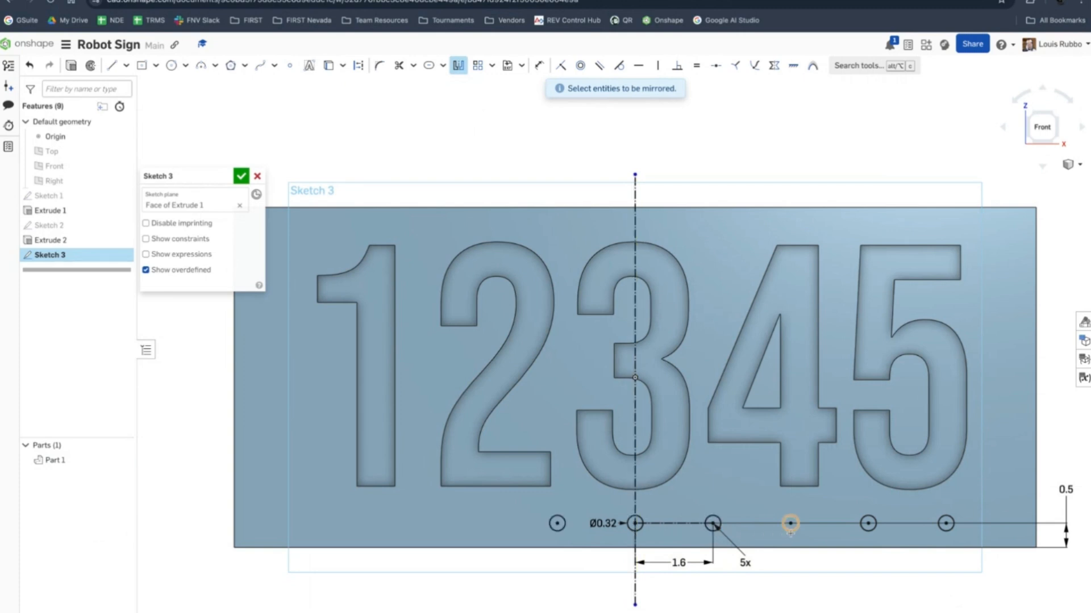
{"action": "left_click", "coordinate": [795, 532]}
{"action": "left_click", "coordinate": [868, 524]}
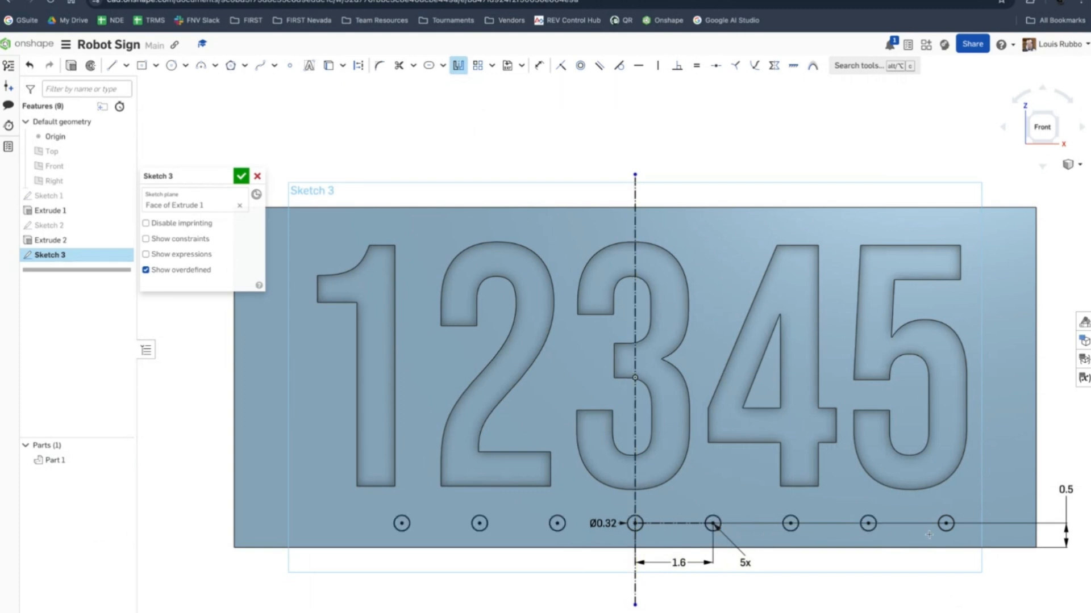
{"action": "left_click", "coordinate": [945, 523]}
{"action": "left_click", "coordinate": [241, 176]}
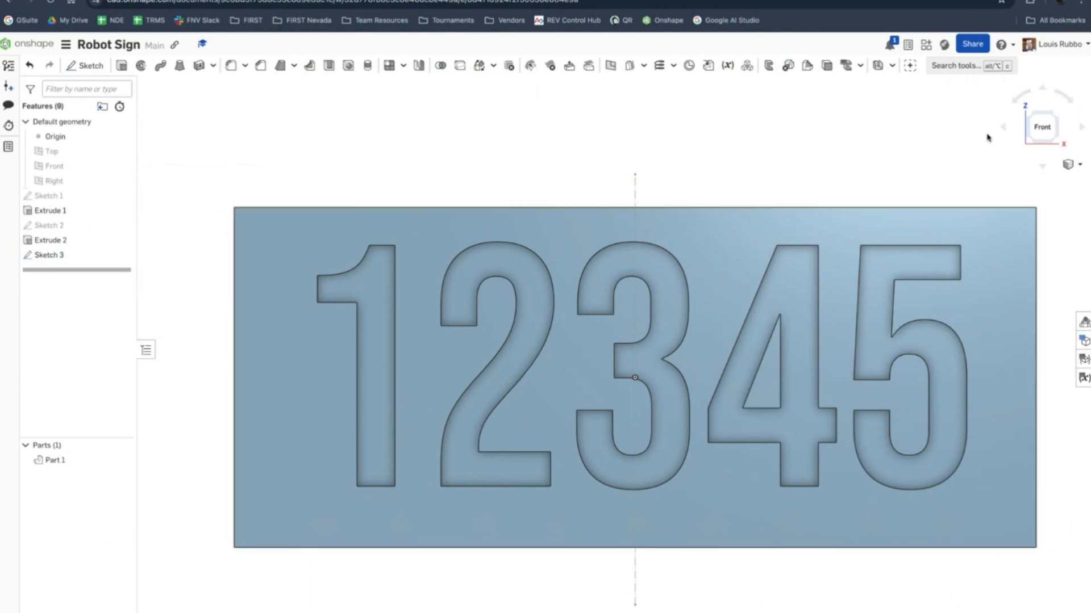
{"action": "left_click", "coordinate": [1057, 117]}
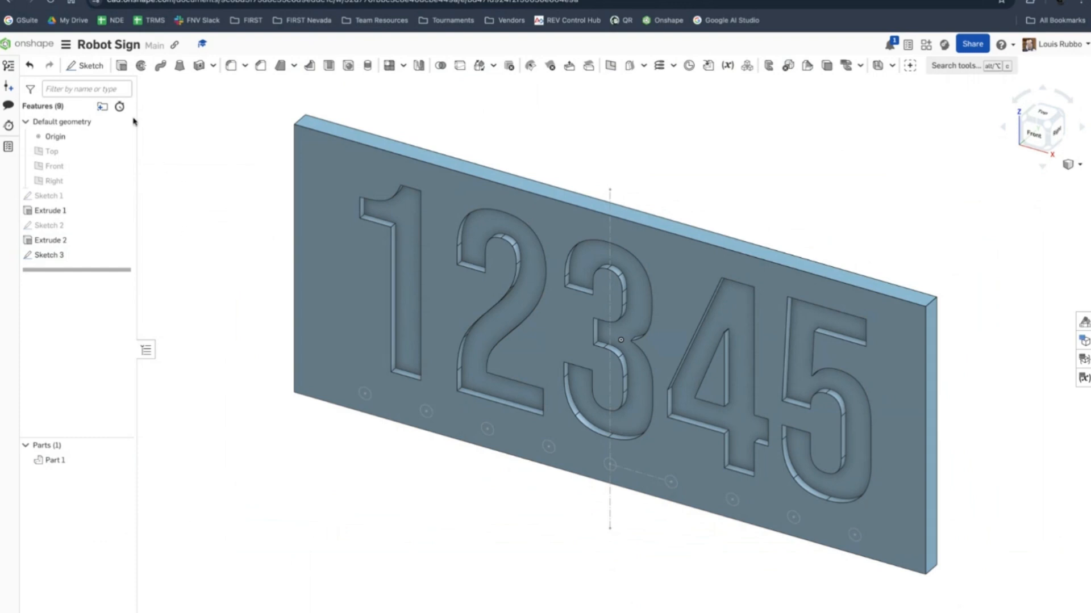
Extrude the Sketch 3 circles as a Remove operation with Through all depth to cut the mounting holes through the plate
{"action": "left_click", "coordinate": [121, 66]}
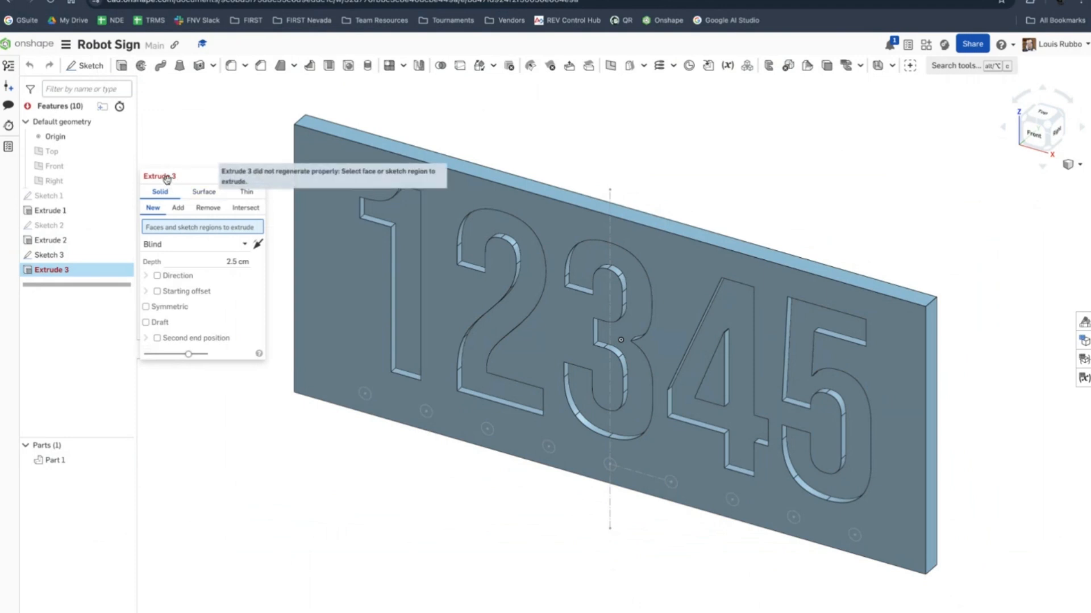
{"action": "left_click", "coordinate": [57, 257]}
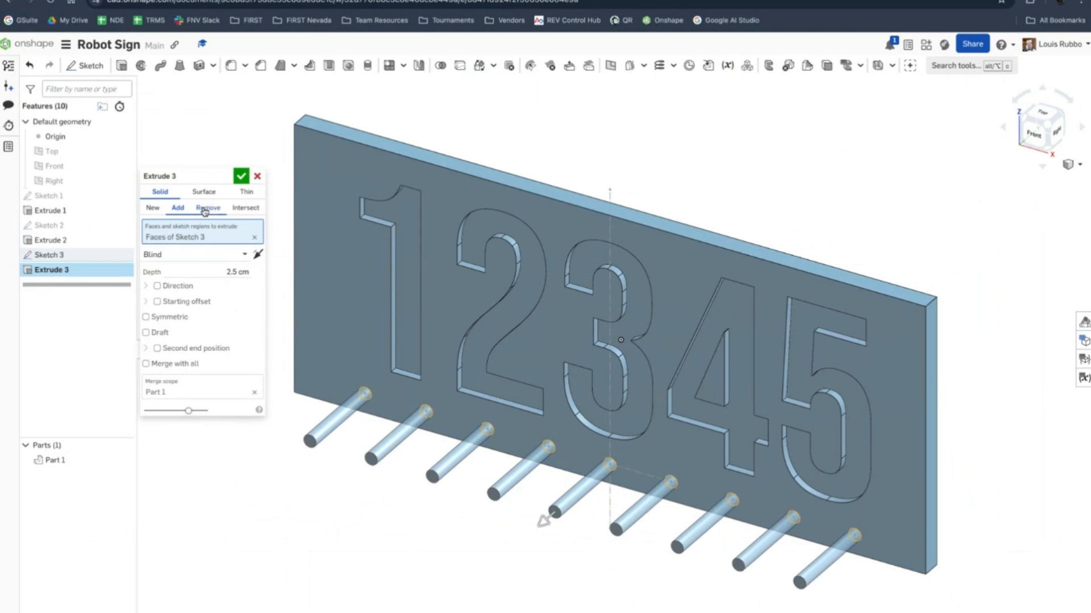
{"action": "left_click", "coordinate": [206, 209]}
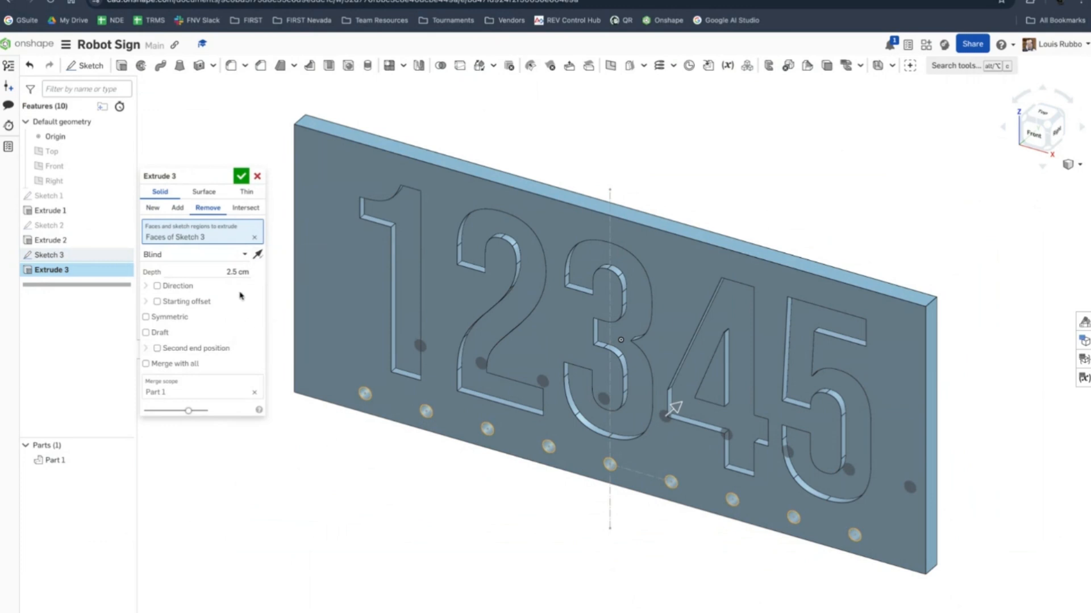
{"action": "left_click", "coordinate": [162, 257]}
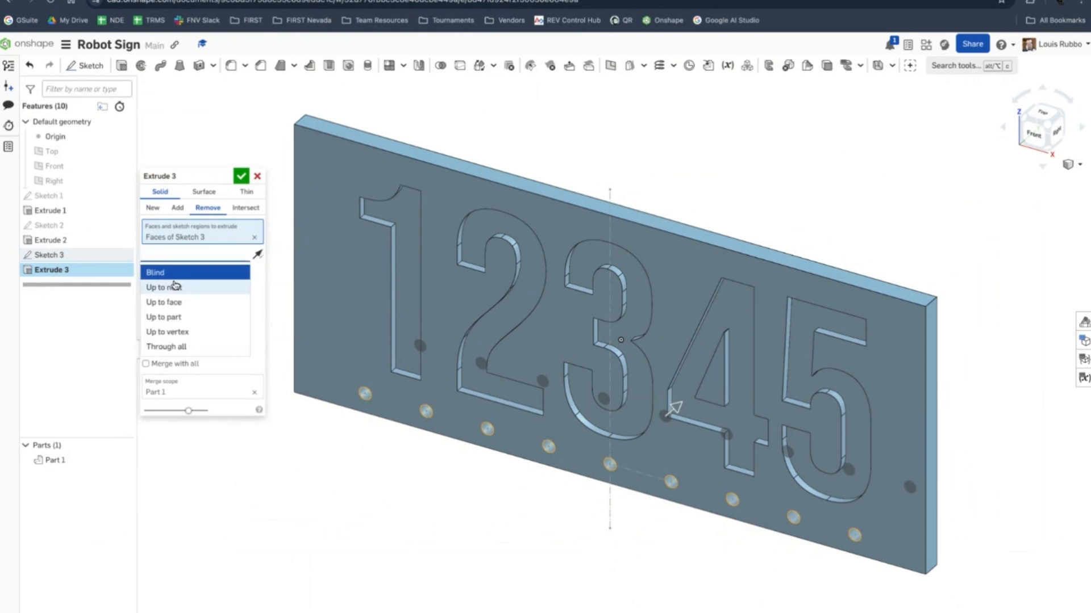
{"action": "left_click", "coordinate": [183, 347]}
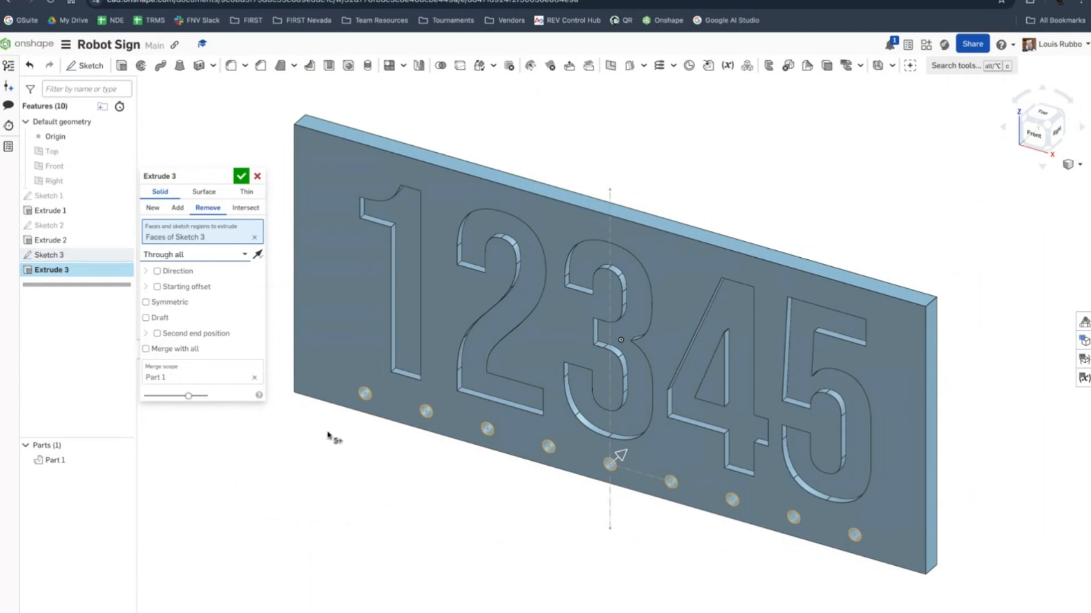
{"action": "left_click", "coordinate": [241, 175]}
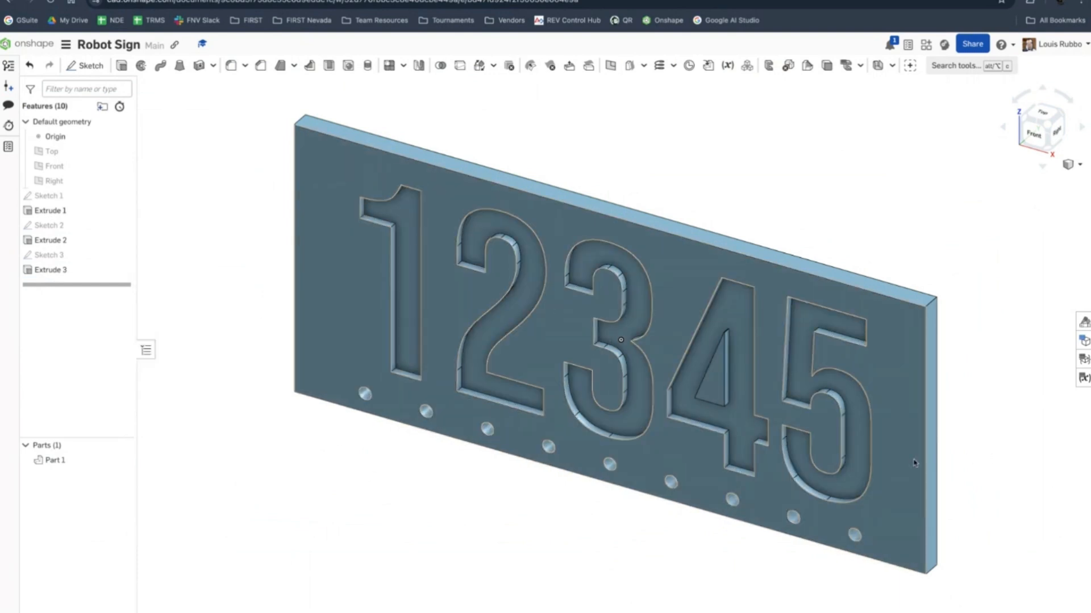
Fillet the front face's top and side edges and the plate's two upper corner edges with a 0.2 cm radius
{"action": "right_click_drag", "start_coordinate": [916, 463], "coordinate": [917, 465]}
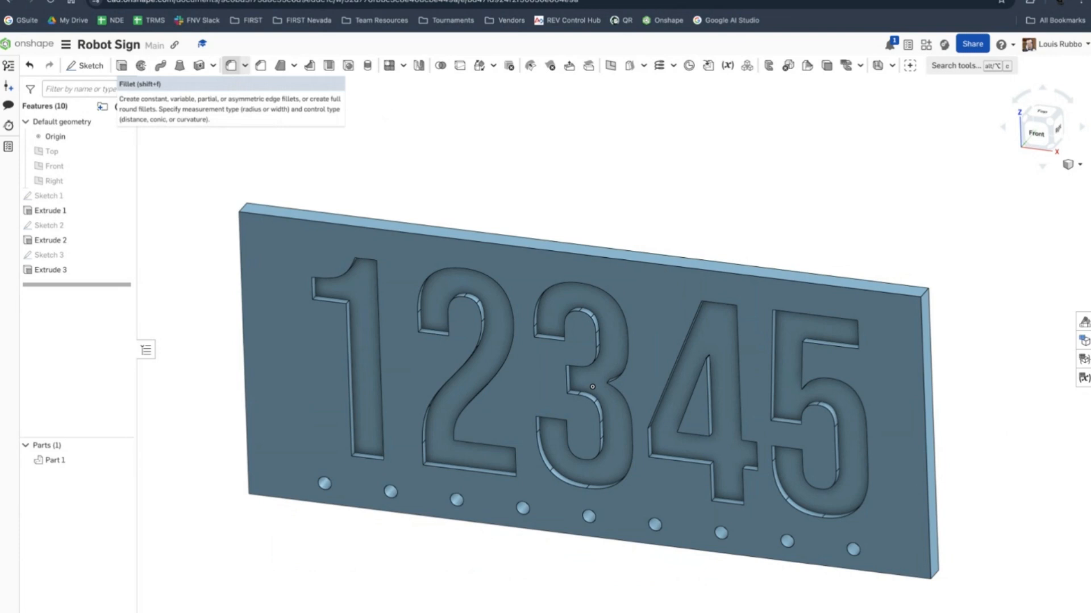
{"action": "left_click", "coordinate": [231, 65]}
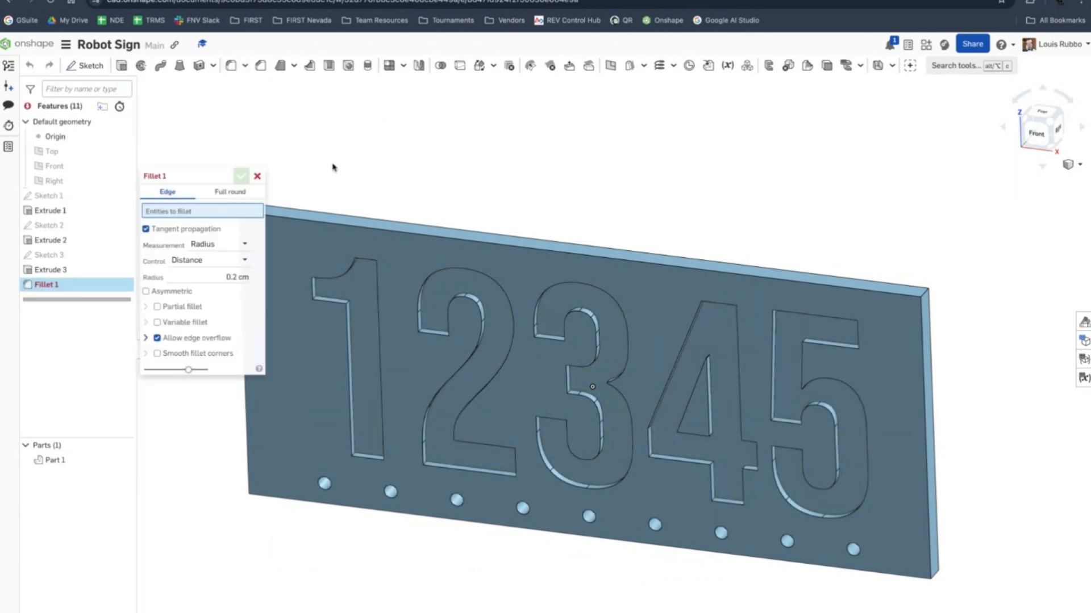
{"action": "left_click", "coordinate": [928, 446]}
{"action": "left_click", "coordinate": [902, 296]}
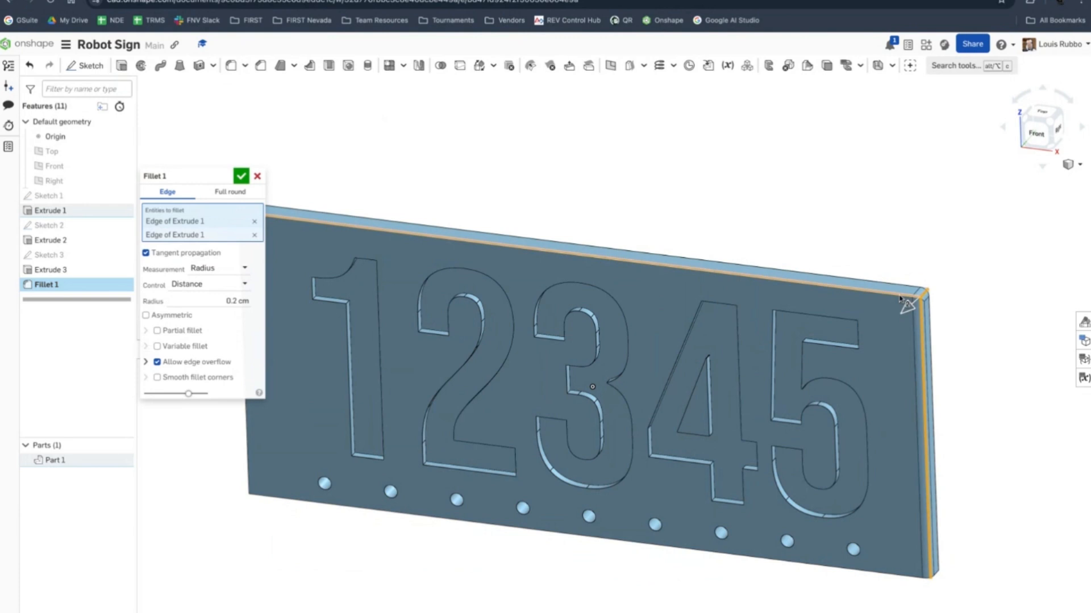
{"action": "left_click", "coordinate": [585, 259]}
{"action": "middle_click_drag", "start_coordinate": [741, 430], "coordinate": [806, 433]}
{"action": "left_click", "coordinate": [311, 364]}
{"action": "left_click", "coordinate": [314, 213]}
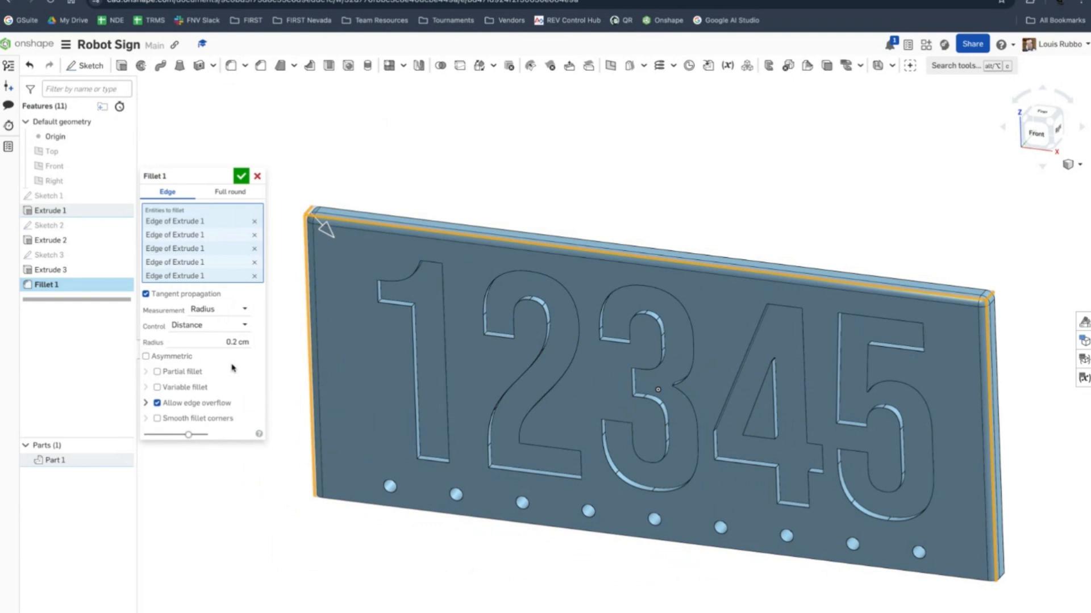
{"action": "left_click", "coordinate": [241, 176]}
Start exporting the part studio from an isometric view, with the file name Robot Sign and the STL format
{"action": "right_click_drag", "start_coordinate": [1019, 565], "coordinate": [1003, 522]}
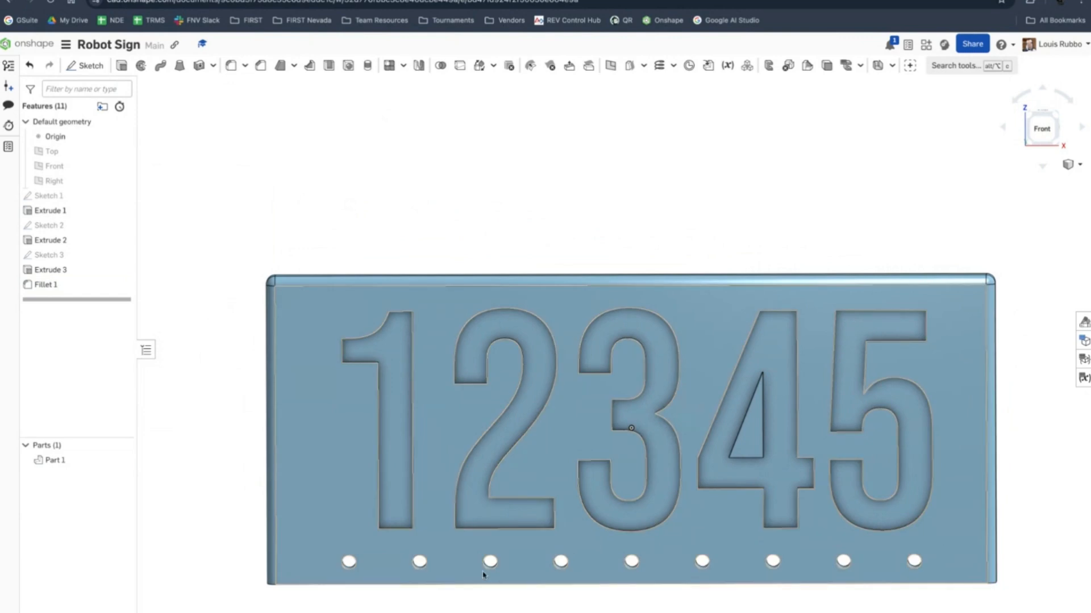
{"action": "right_click_drag", "start_coordinate": [286, 504], "coordinate": [260, 524]}
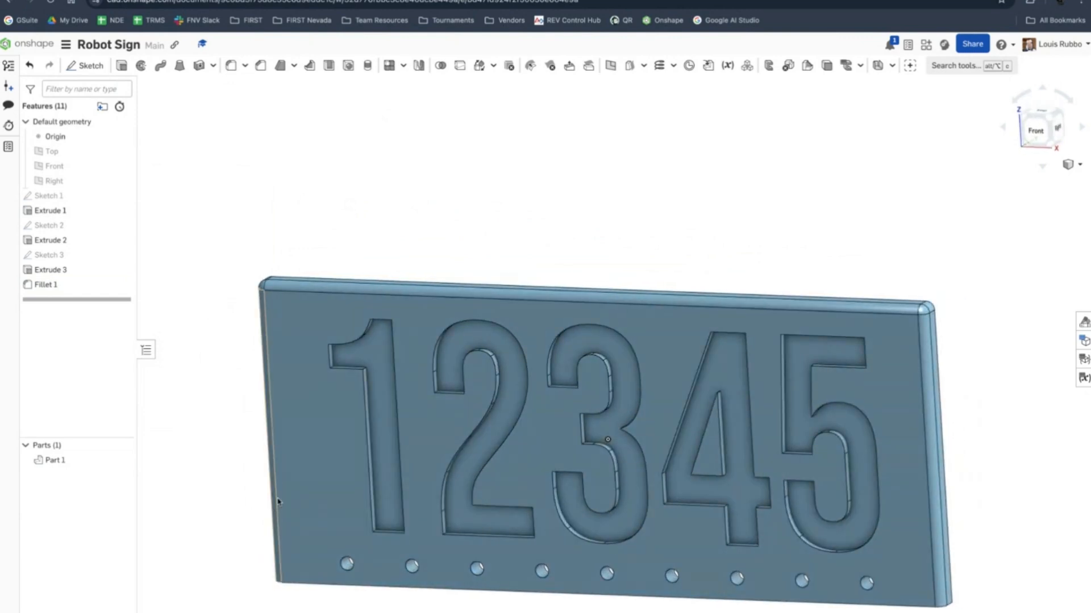
{"action": "key", "text": "f"}
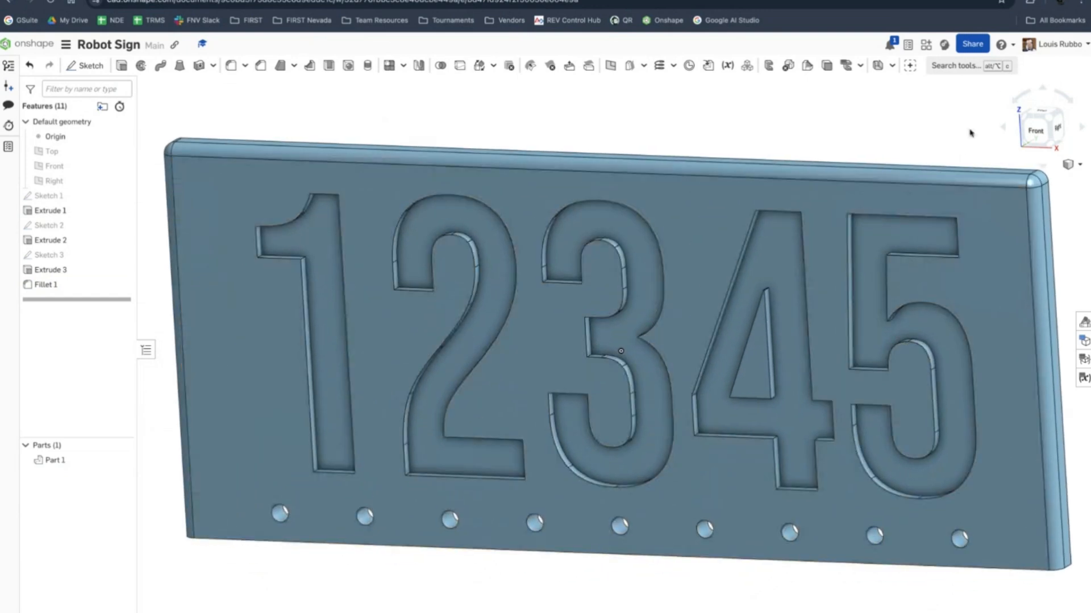
{"action": "left_click", "coordinate": [1050, 117]}
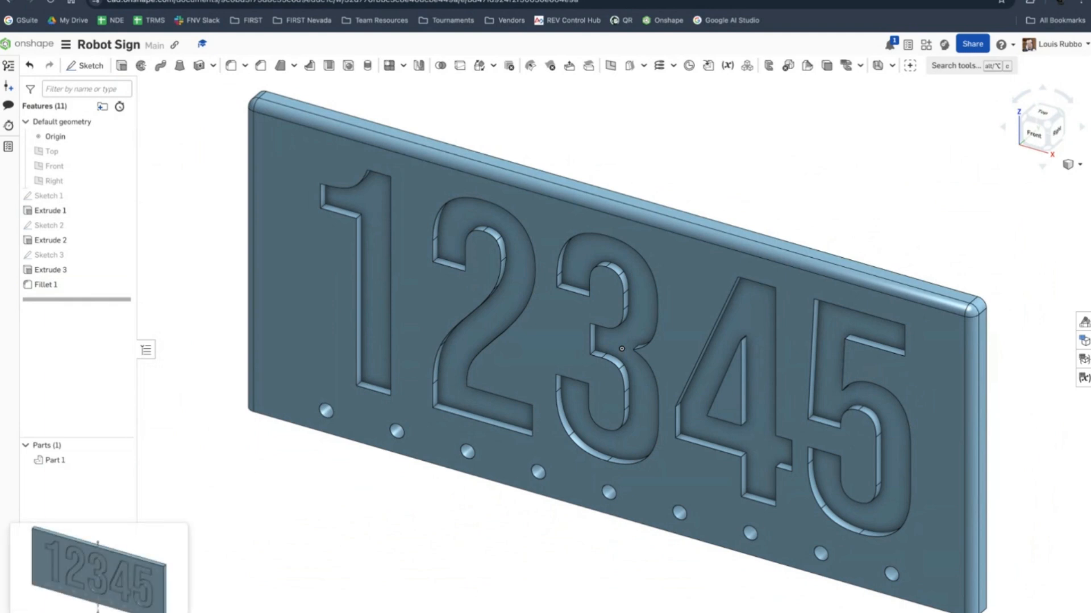
{"action": "right_click", "coordinate": [44, 612]}
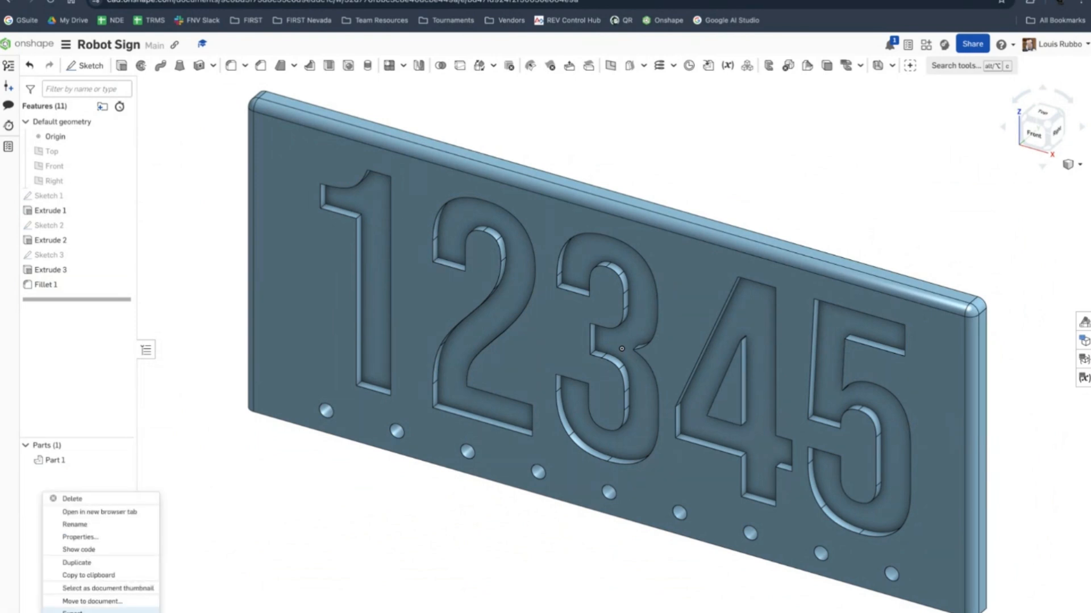
{"action": "left_click", "coordinate": [72, 611]}
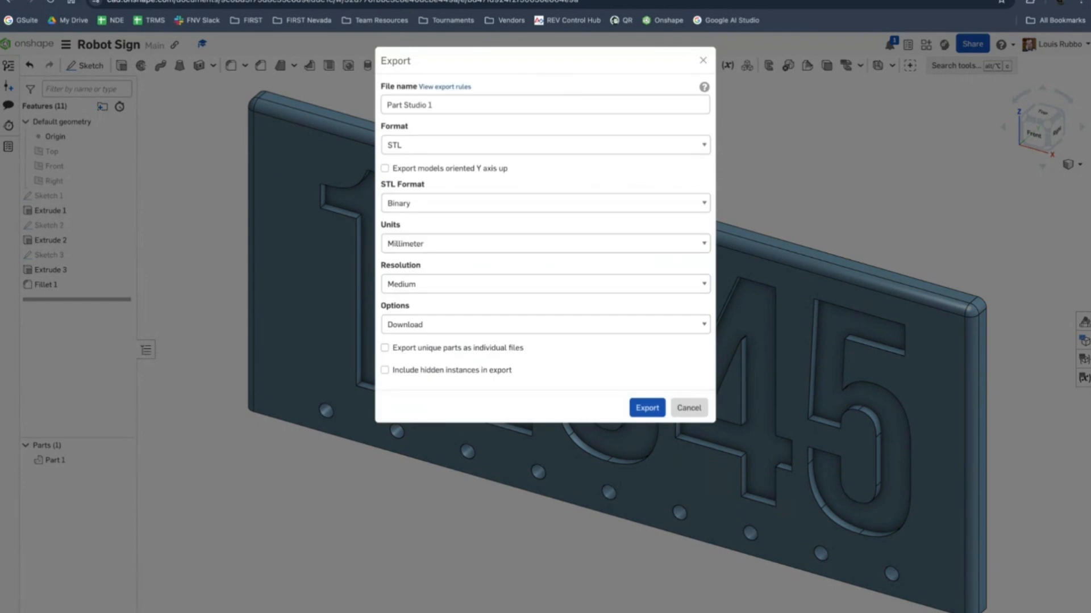
{"action": "triple_click", "coordinate": [413, 103]}
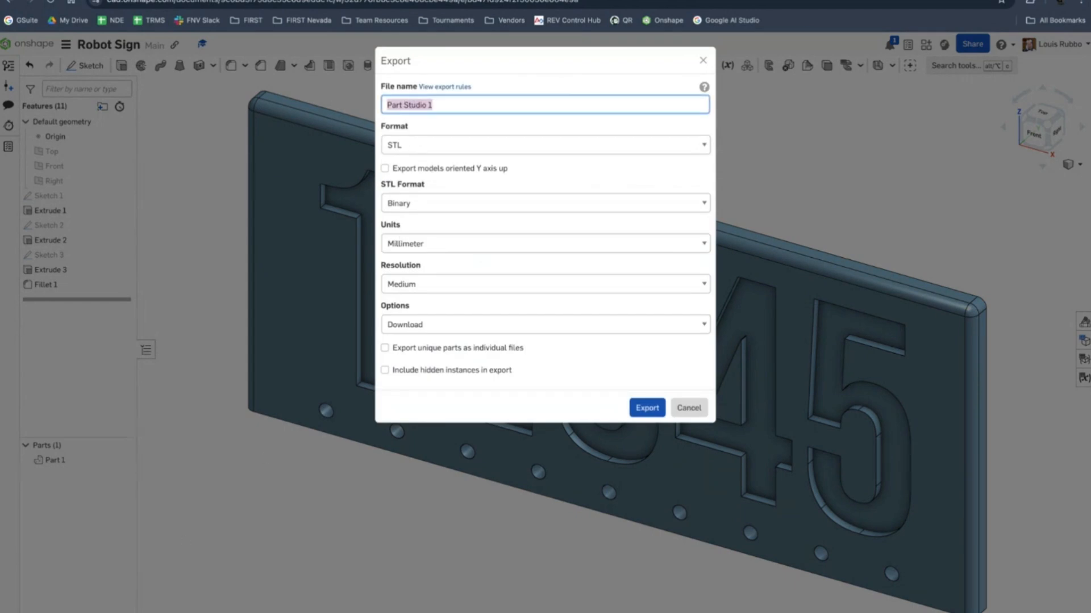
{"action": "type", "text": "Robot Sign"}
{"action": "left_click", "coordinate": [435, 147]}
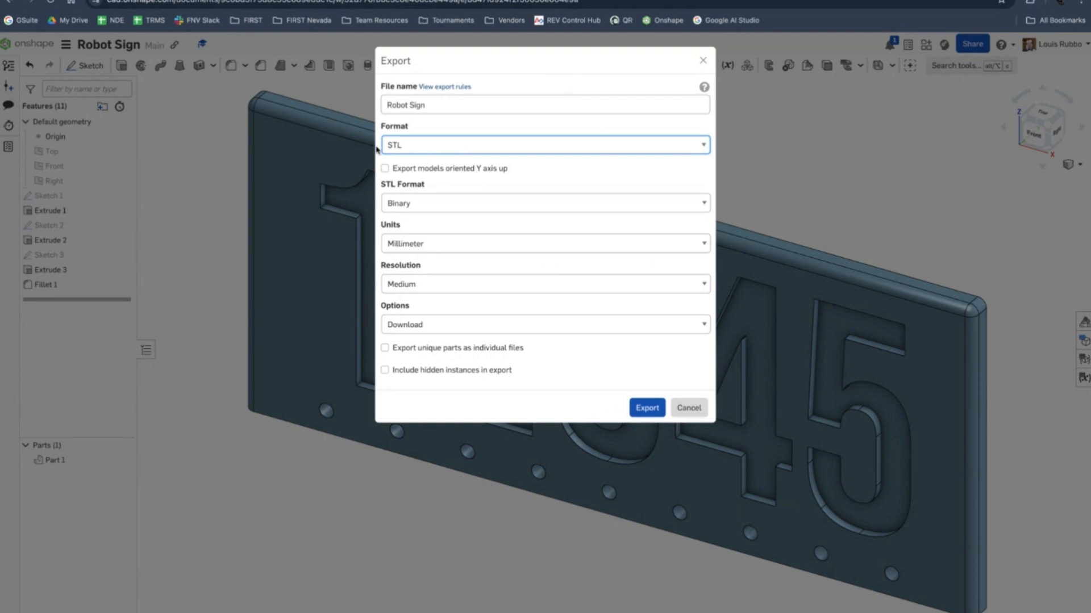
Try Centimeter as the export unit, switch it back to Millimeter and export the STL file
{"action": "left_click", "coordinate": [426, 244]}
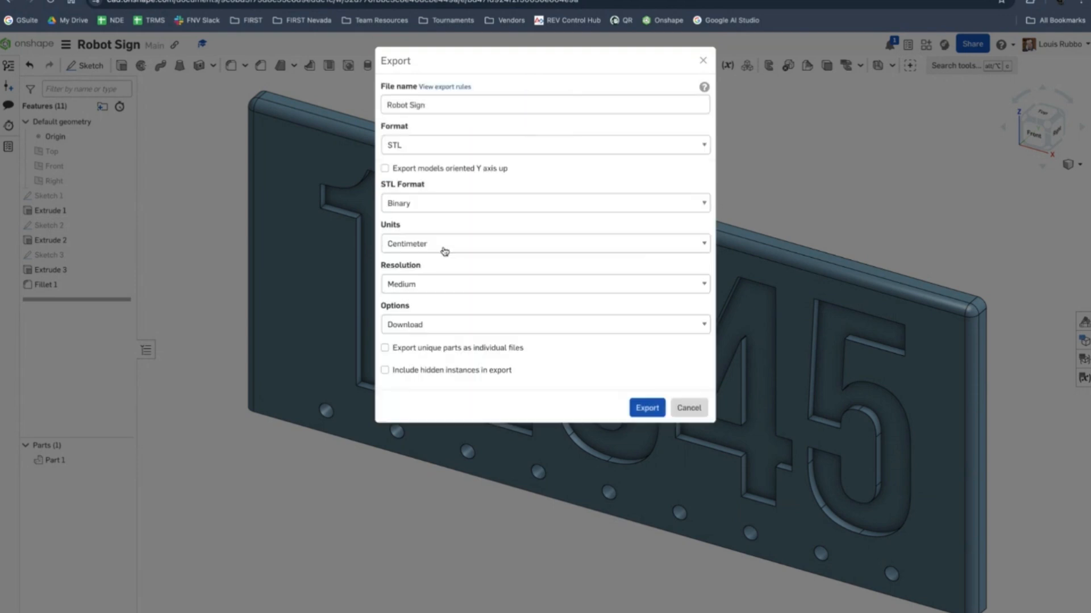
{"action": "left_click", "coordinate": [444, 251]}
{"action": "left_click", "coordinate": [436, 299]}
{"action": "left_click", "coordinate": [656, 411]}
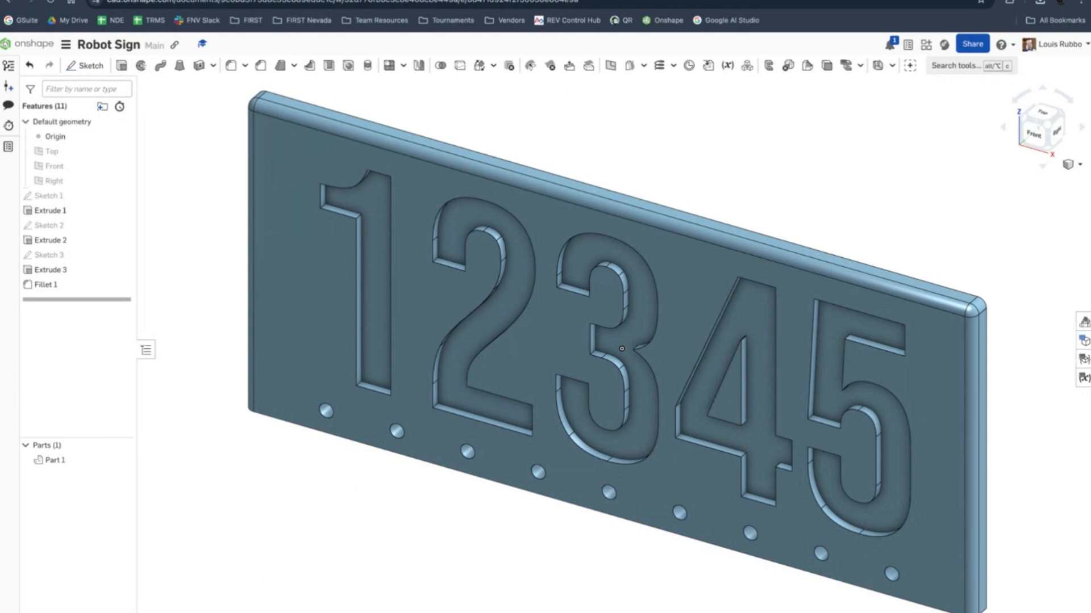
Review the part studio's export settings and the commands available for Part 1, dismissing each without exporting
{"action": "right_click", "coordinate": [43, 612]}
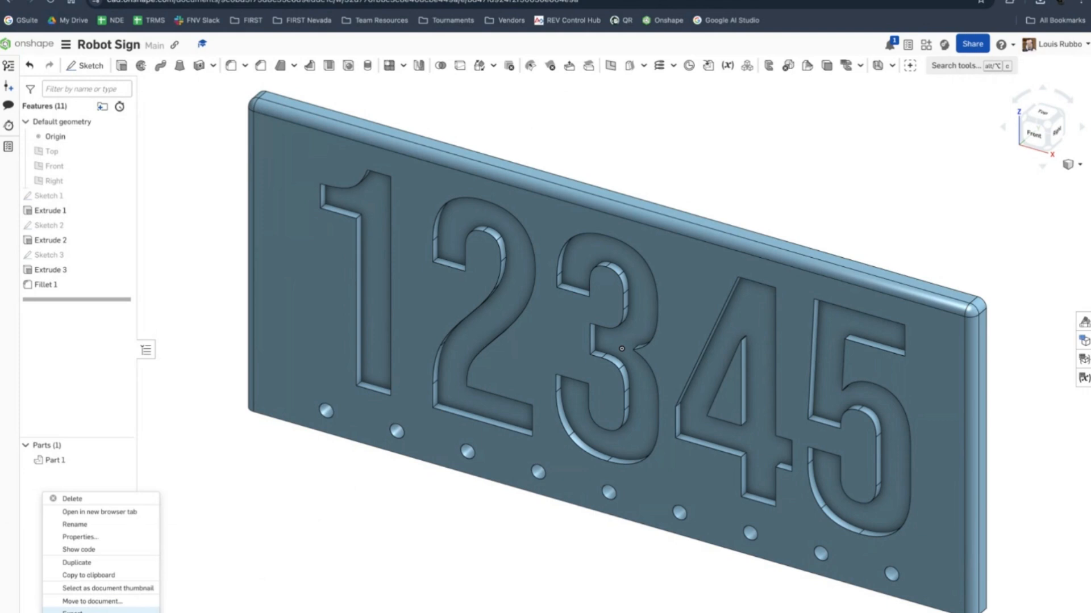
{"action": "left_click", "coordinate": [72, 612]}
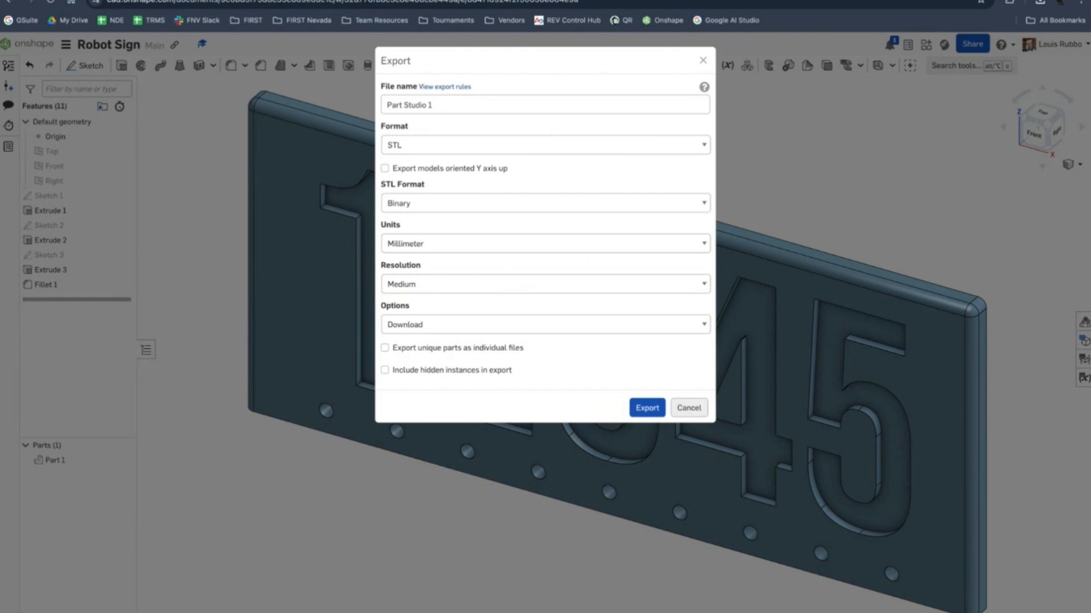
{"action": "left_click", "coordinate": [689, 408]}
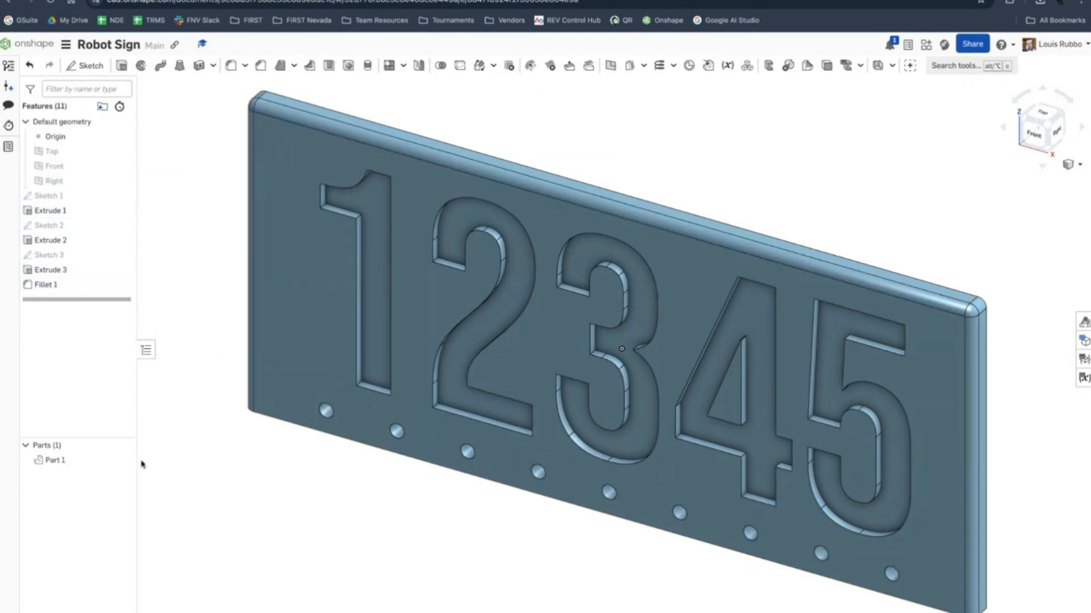
{"action": "left_click", "coordinate": [54, 462]}
{"action": "left_click_drag", "start_coordinate": [54, 462], "coordinate": [59, 466]}
{"action": "right_click", "coordinate": [59, 465]}
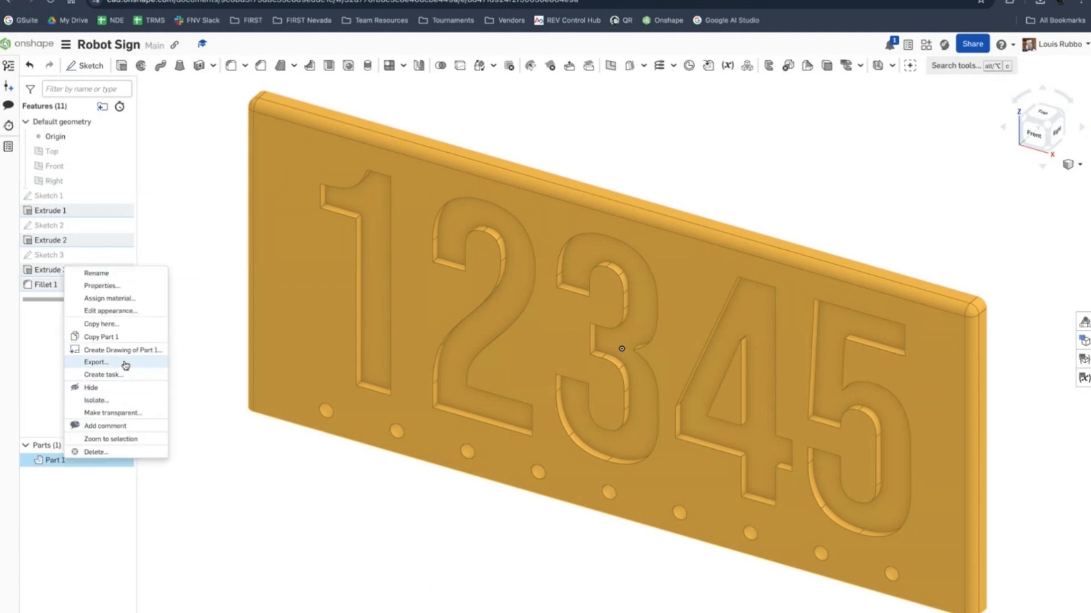
{"action": "left_click", "coordinate": [200, 517]}
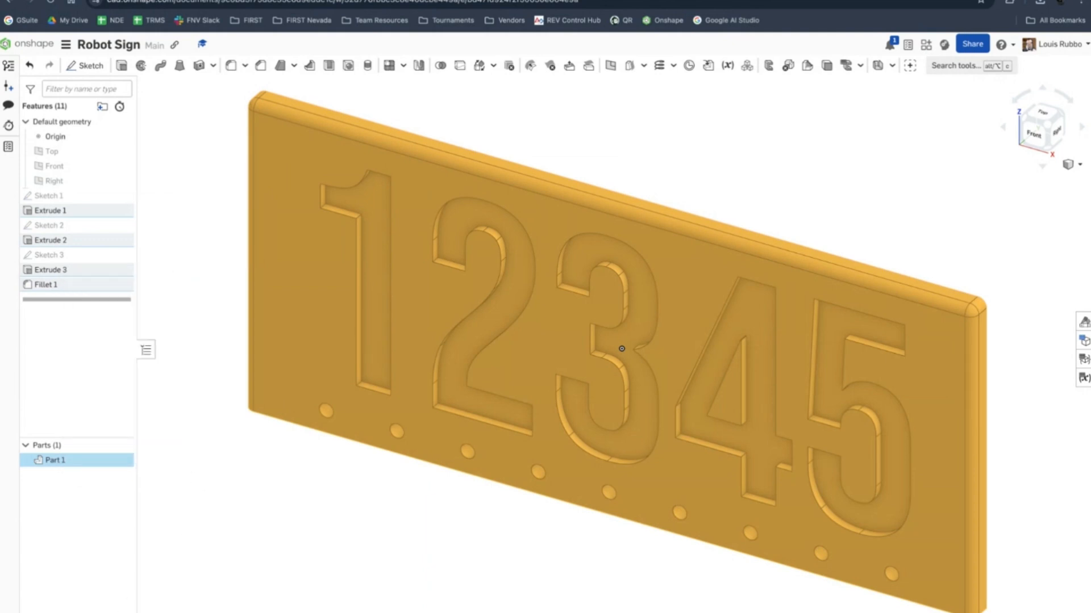
{"action": "right_click", "coordinate": [44, 612]}
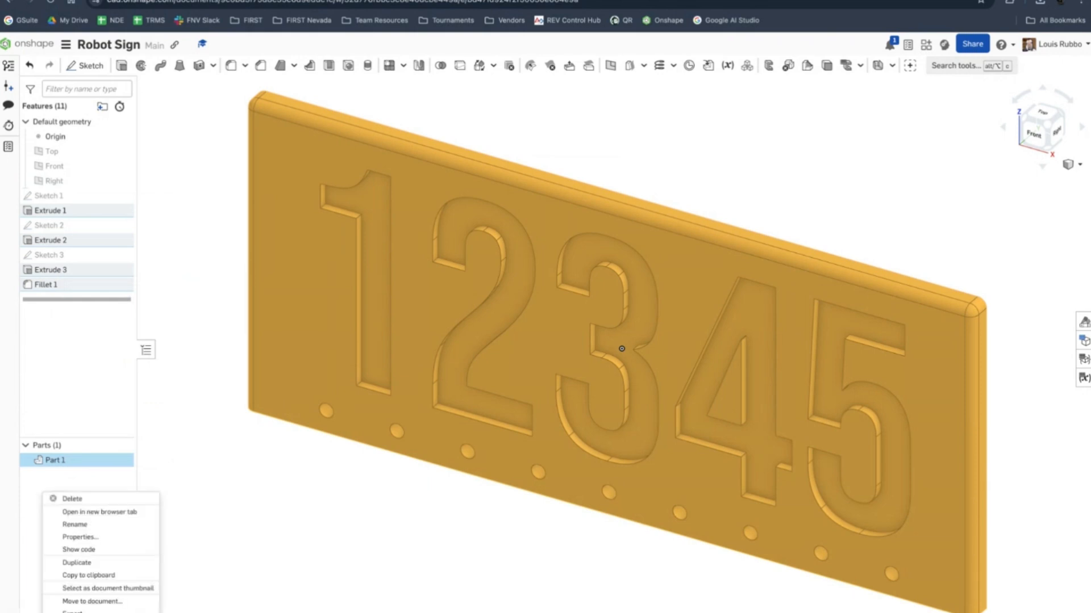
{"action": "left_click", "coordinate": [104, 612]}
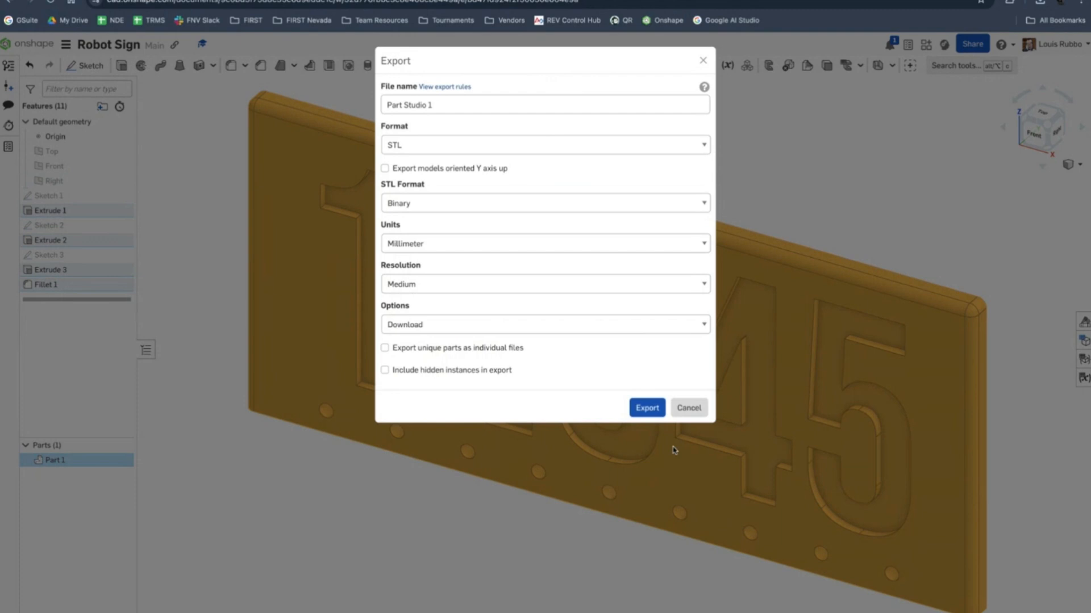
{"action": "left_click", "coordinate": [689, 408]}
{"action": "left_click", "coordinate": [513, 551]}
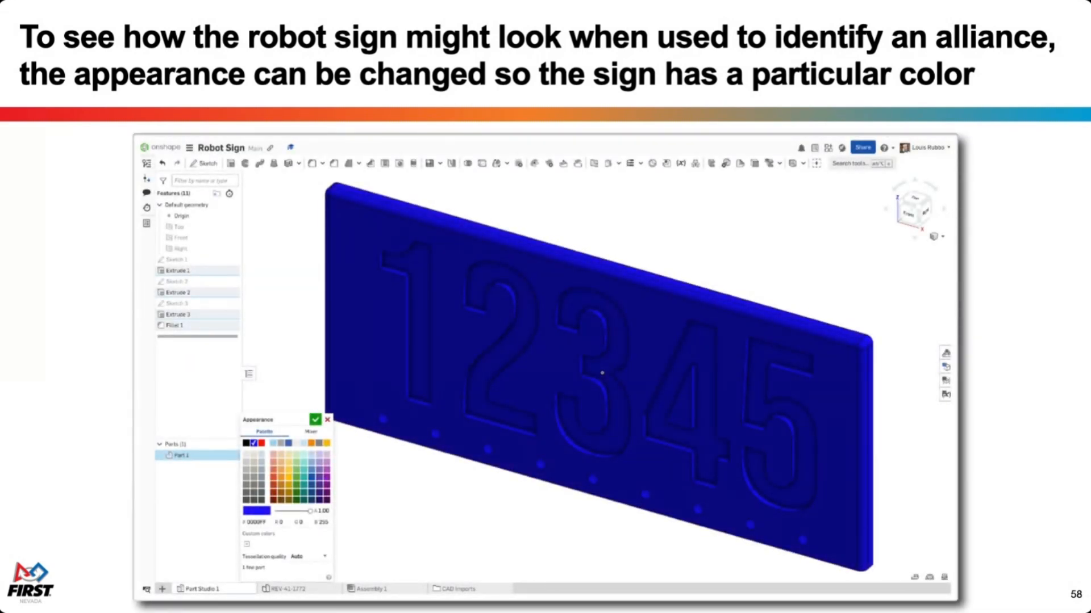
{"action": "key", "text": "Right"}
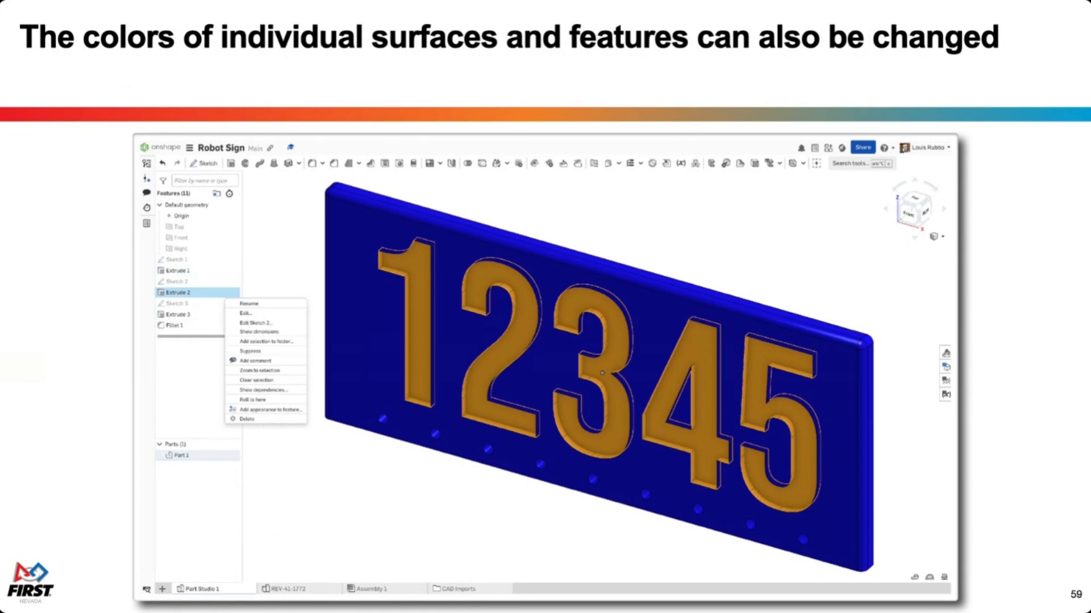